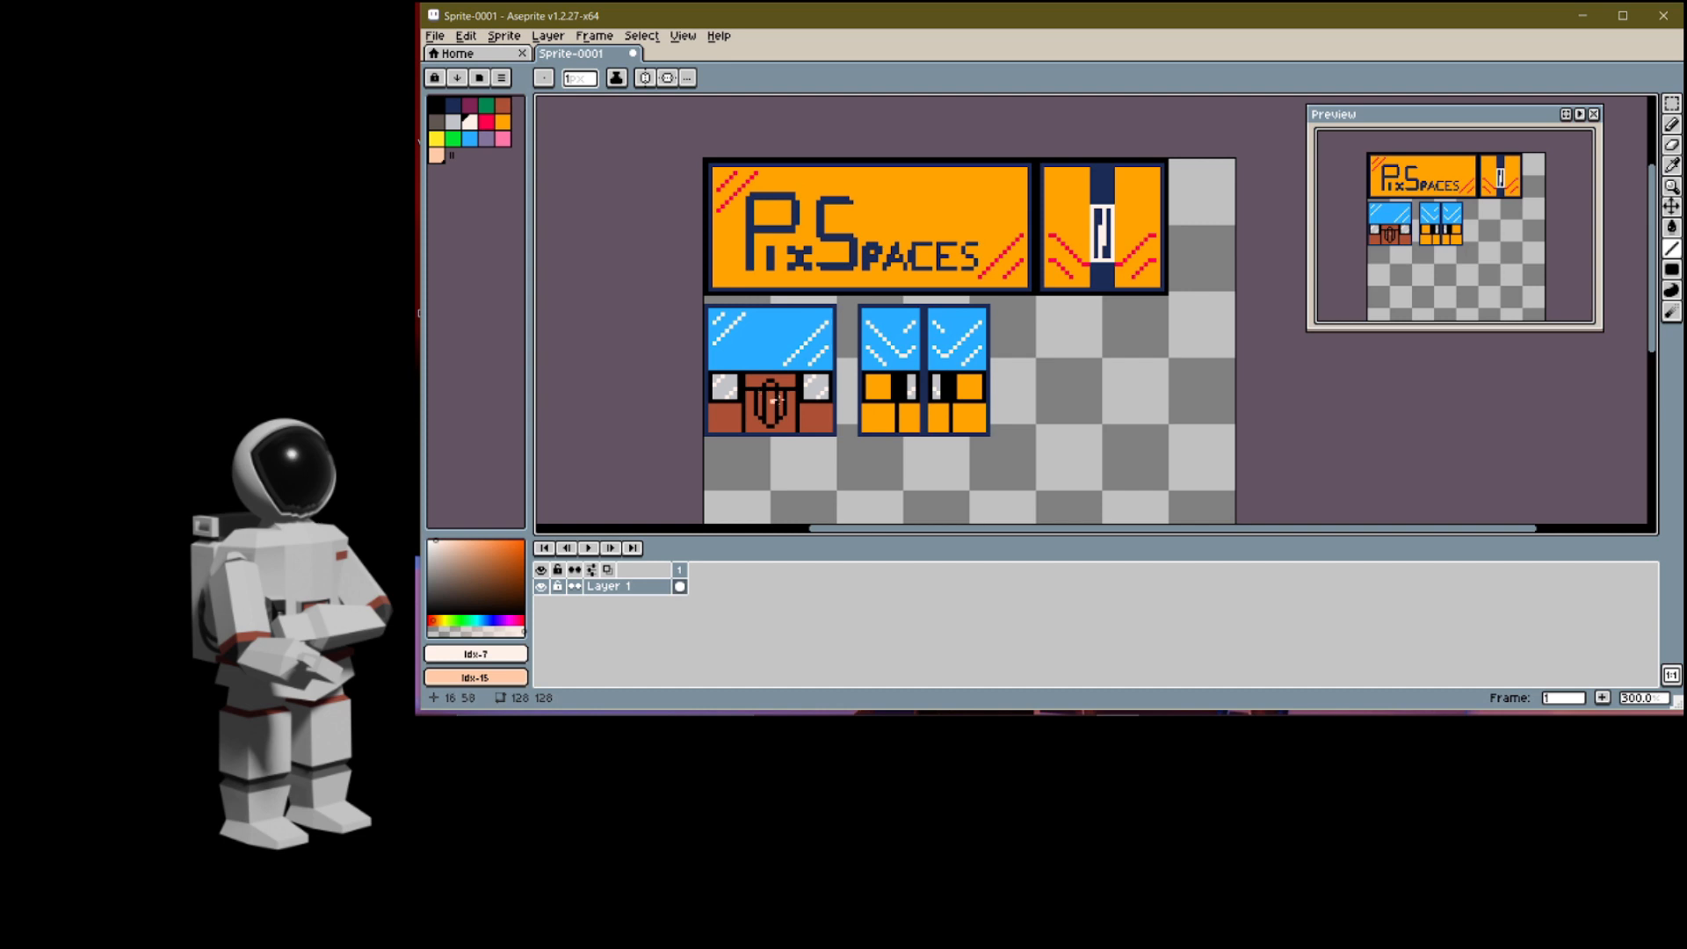
{"action": "middle_click_drag", "start_coordinate": [1081, 261], "coordinate": [1001, 303]}
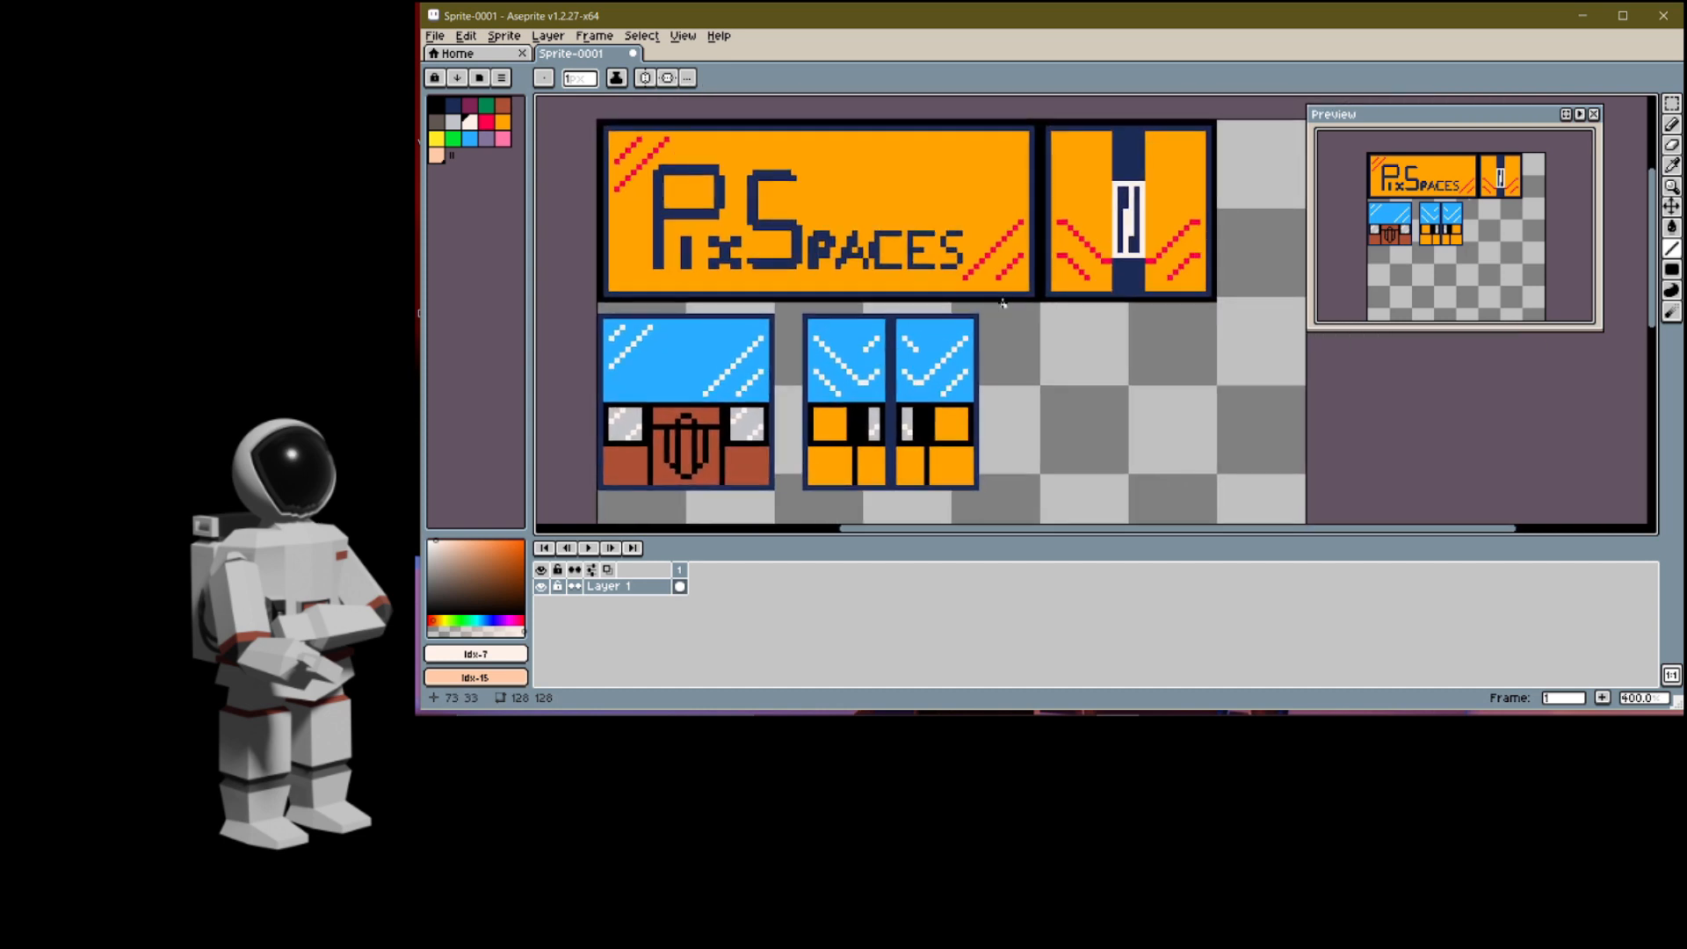
{"action": "scroll", "coordinate": [999, 303], "scroll_direction": "down", "scroll_amount": 2}
{"action": "scroll", "coordinate": [983, 303], "scroll_direction": "up", "scroll_amount": 1}
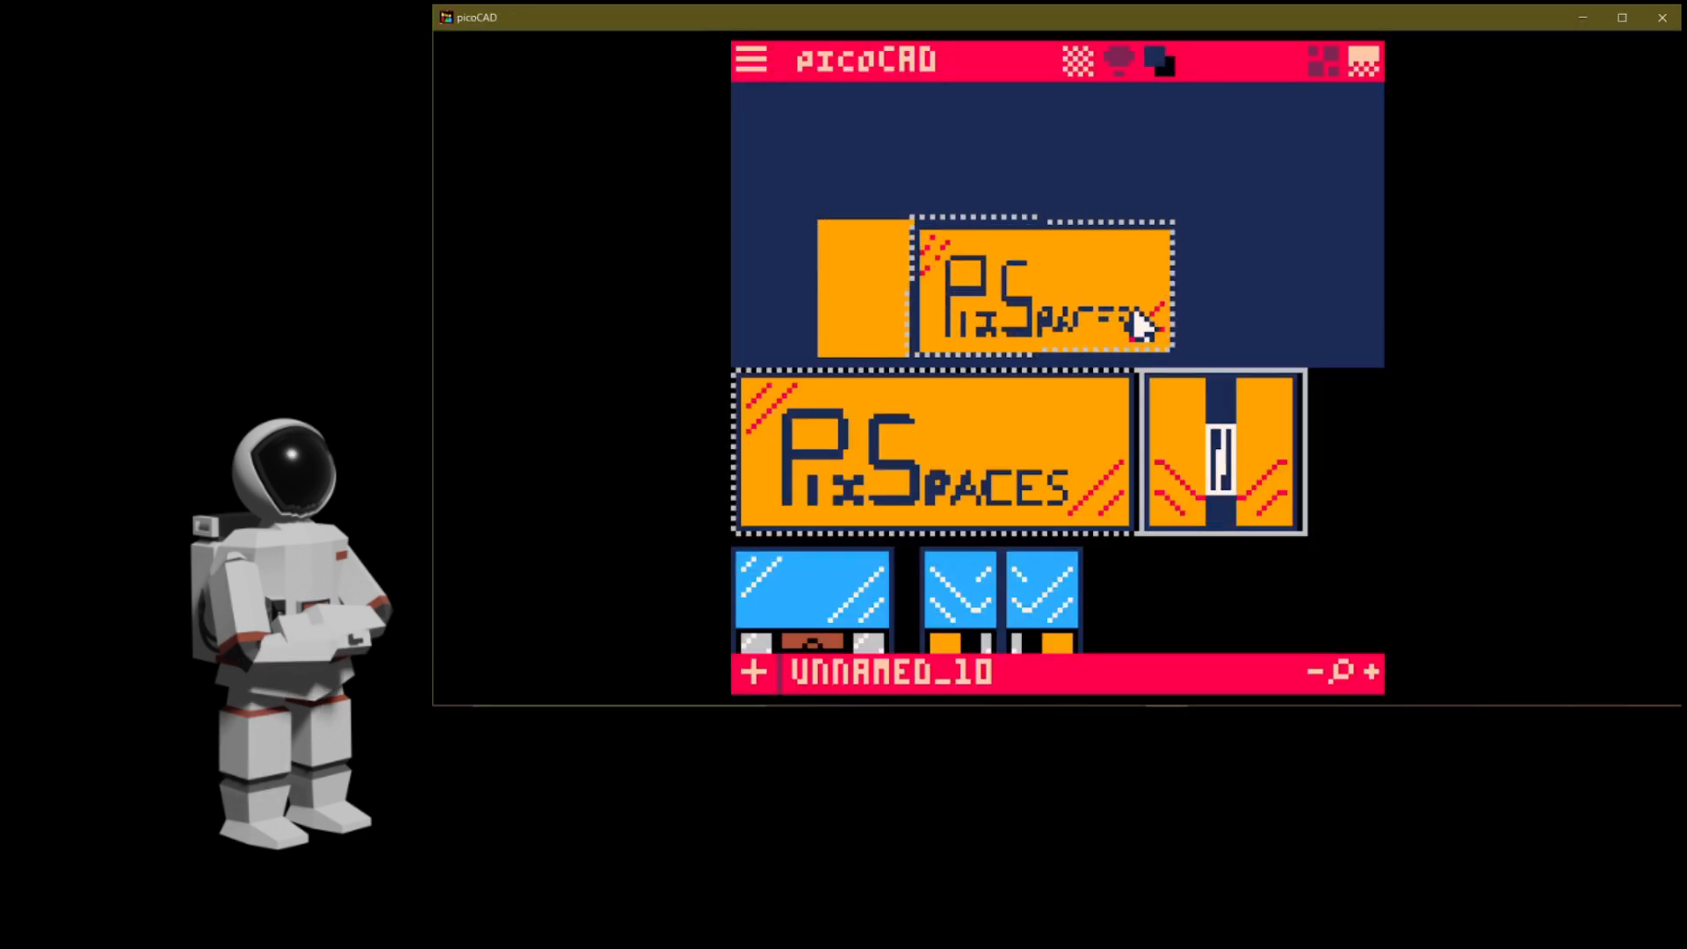
Step: Switch to picoCAD and reposition the UV corners of the truck's side face on the PixSpaces texture panel
{"action": "left_click_drag", "start_coordinate": [1004, 433], "coordinate": [746, 523]}
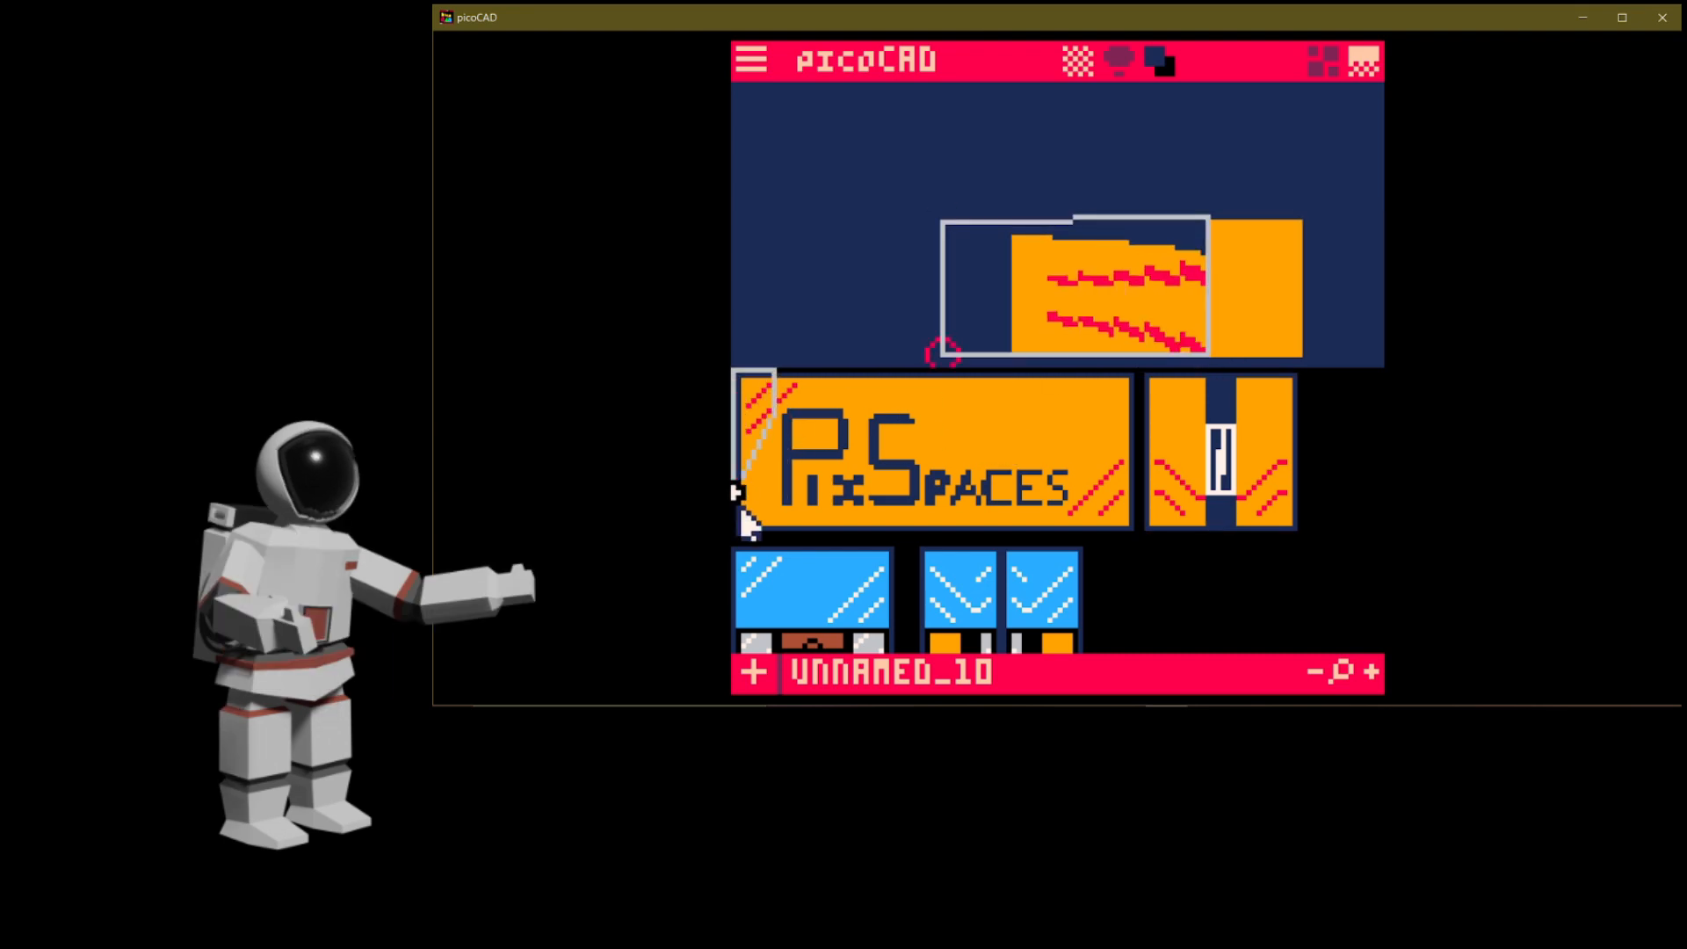
{"action": "left_click_drag", "start_coordinate": [775, 410], "coordinate": [1100, 524]}
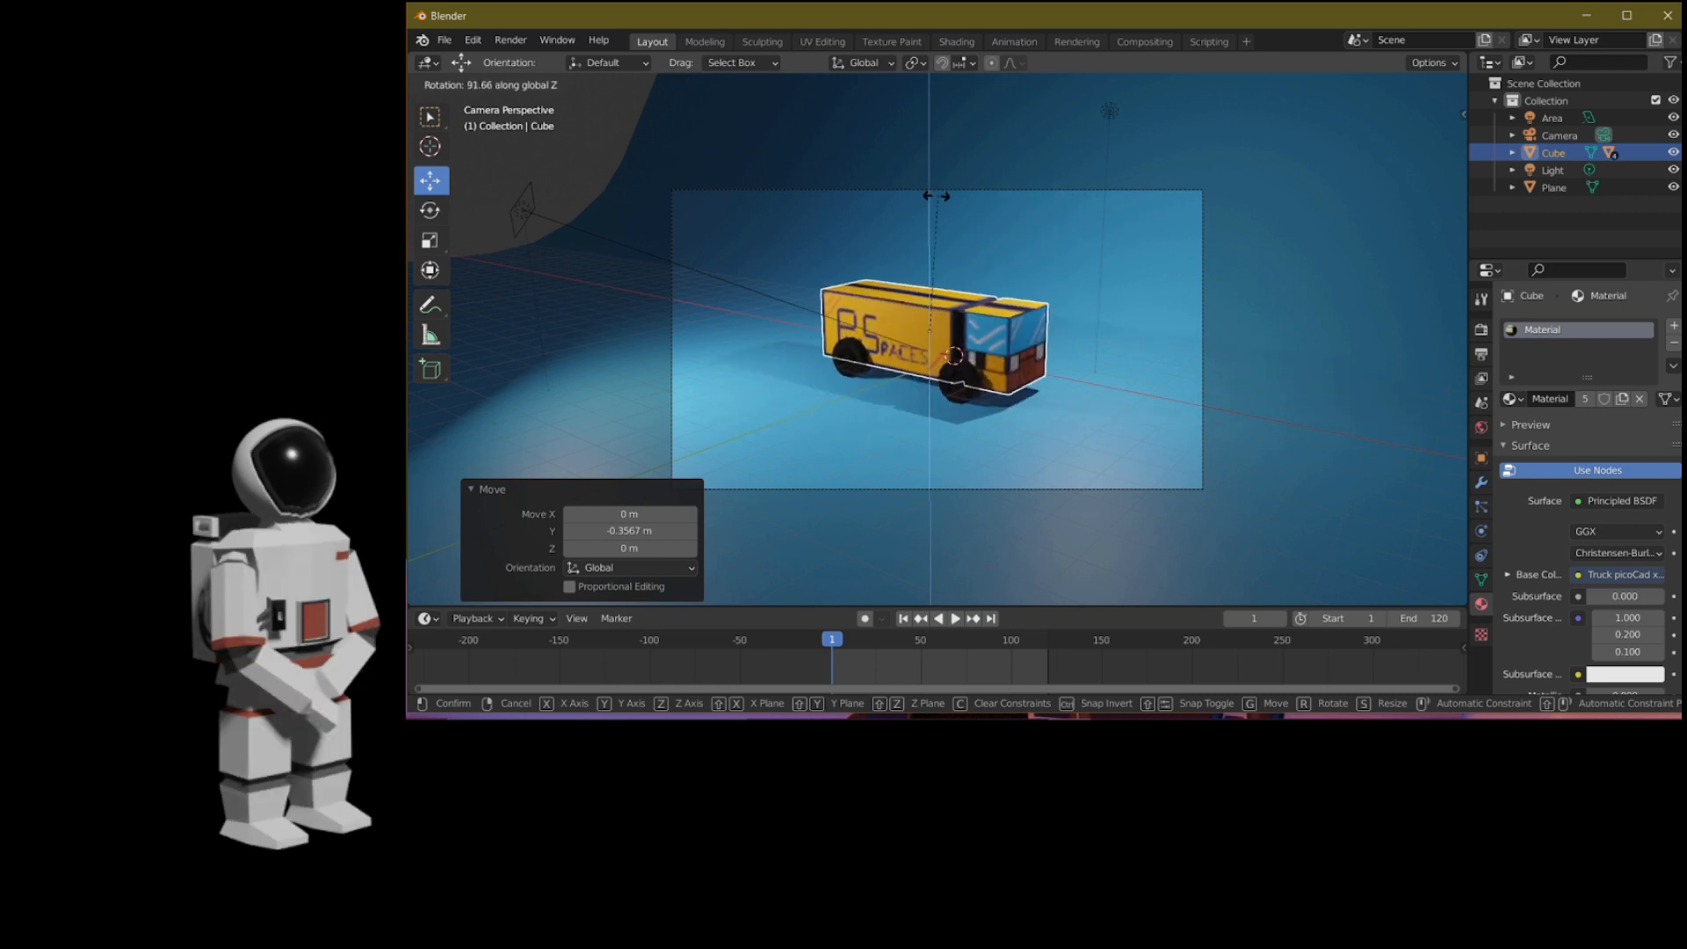
{"action": "right_click", "coordinate": [1054, 219]}
{"action": "middle_click_drag", "start_coordinate": [1056, 218], "coordinate": [947, 350]}
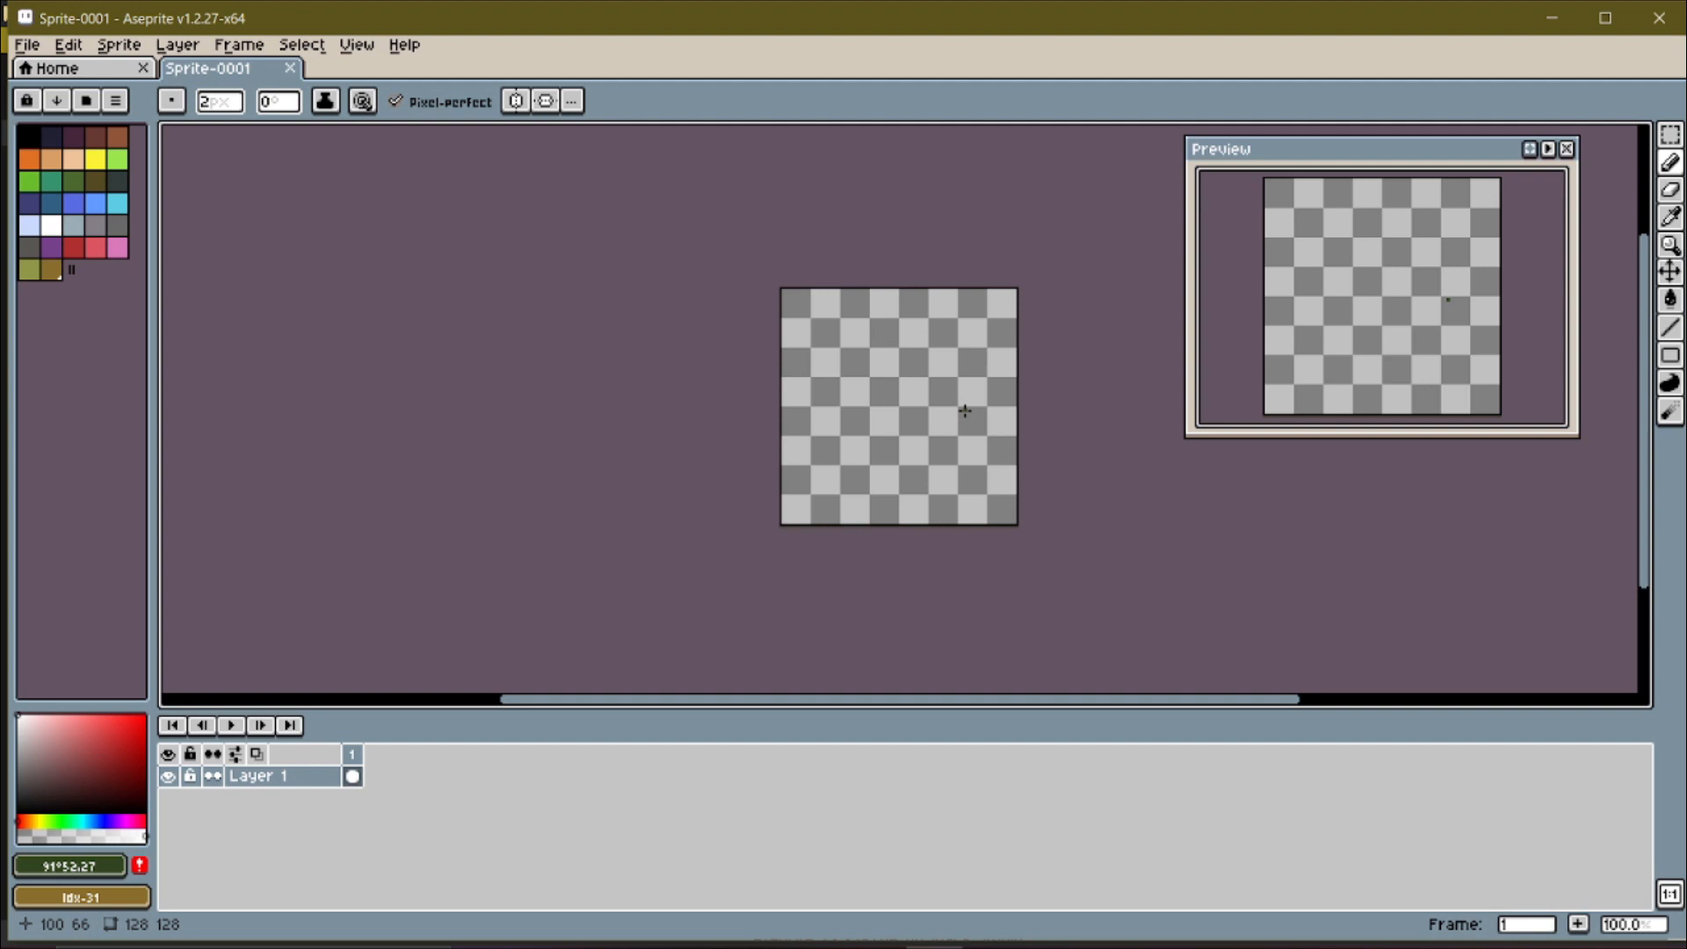
Step: Switch to Aseprite and load the PICO-8 palette preset for the blank 128 × 128 sprite
{"action": "scroll", "coordinate": [961, 407], "scroll_direction": "up", "scroll_amount": 1}
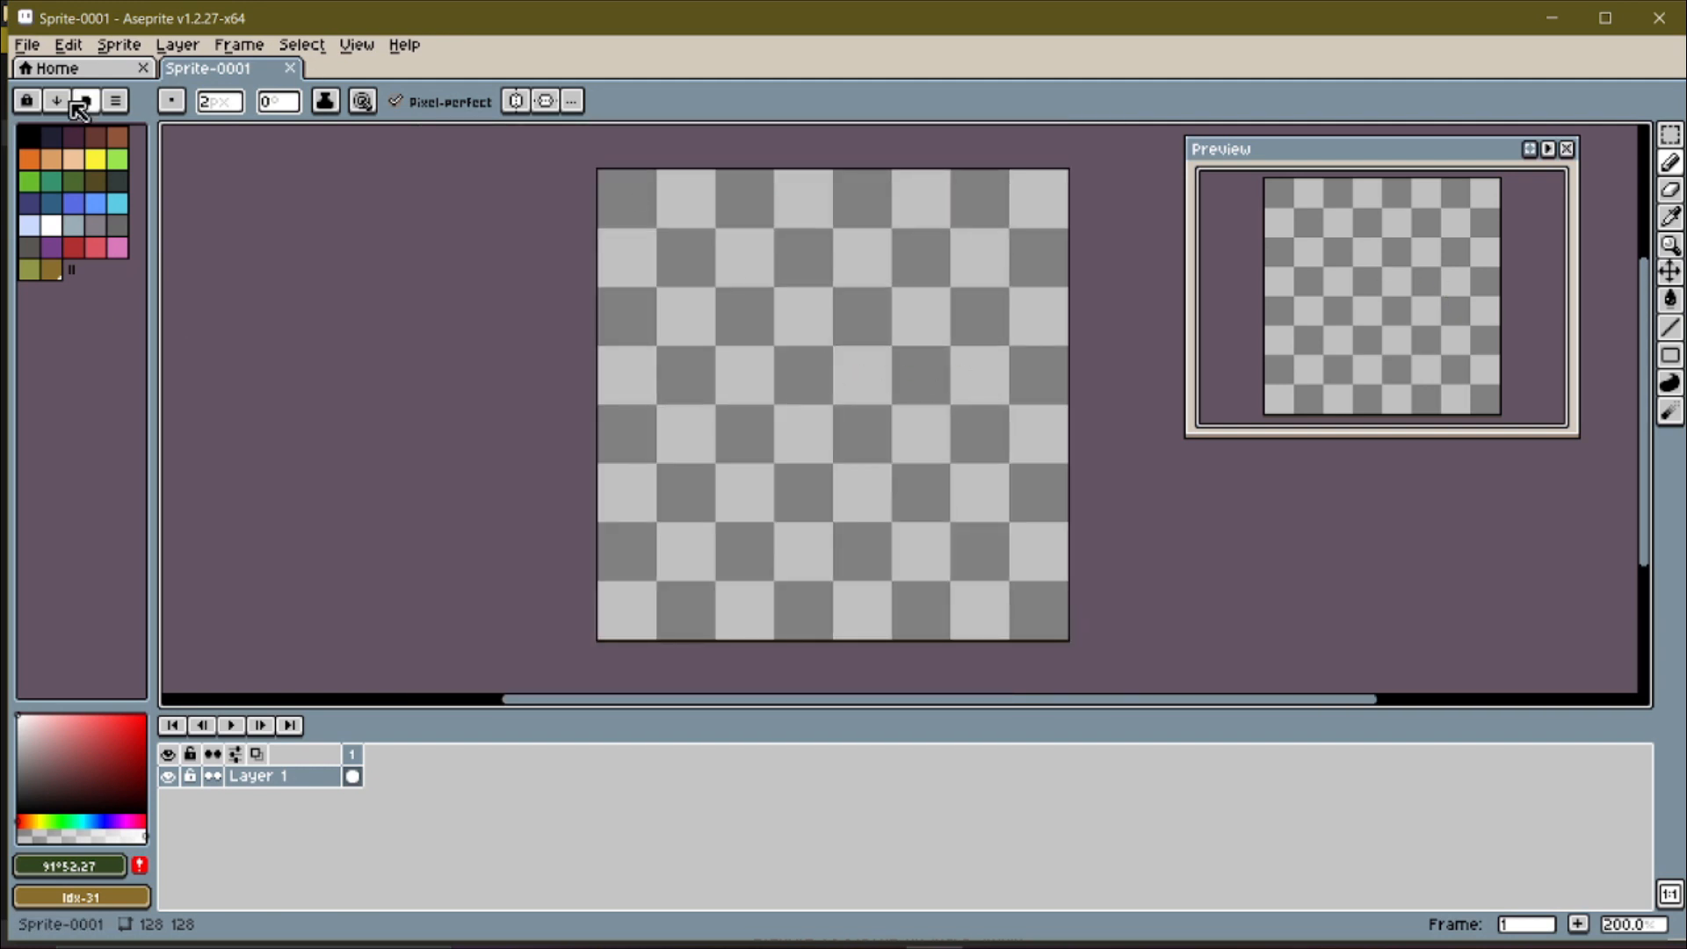
{"action": "left_click", "coordinate": [114, 101]}
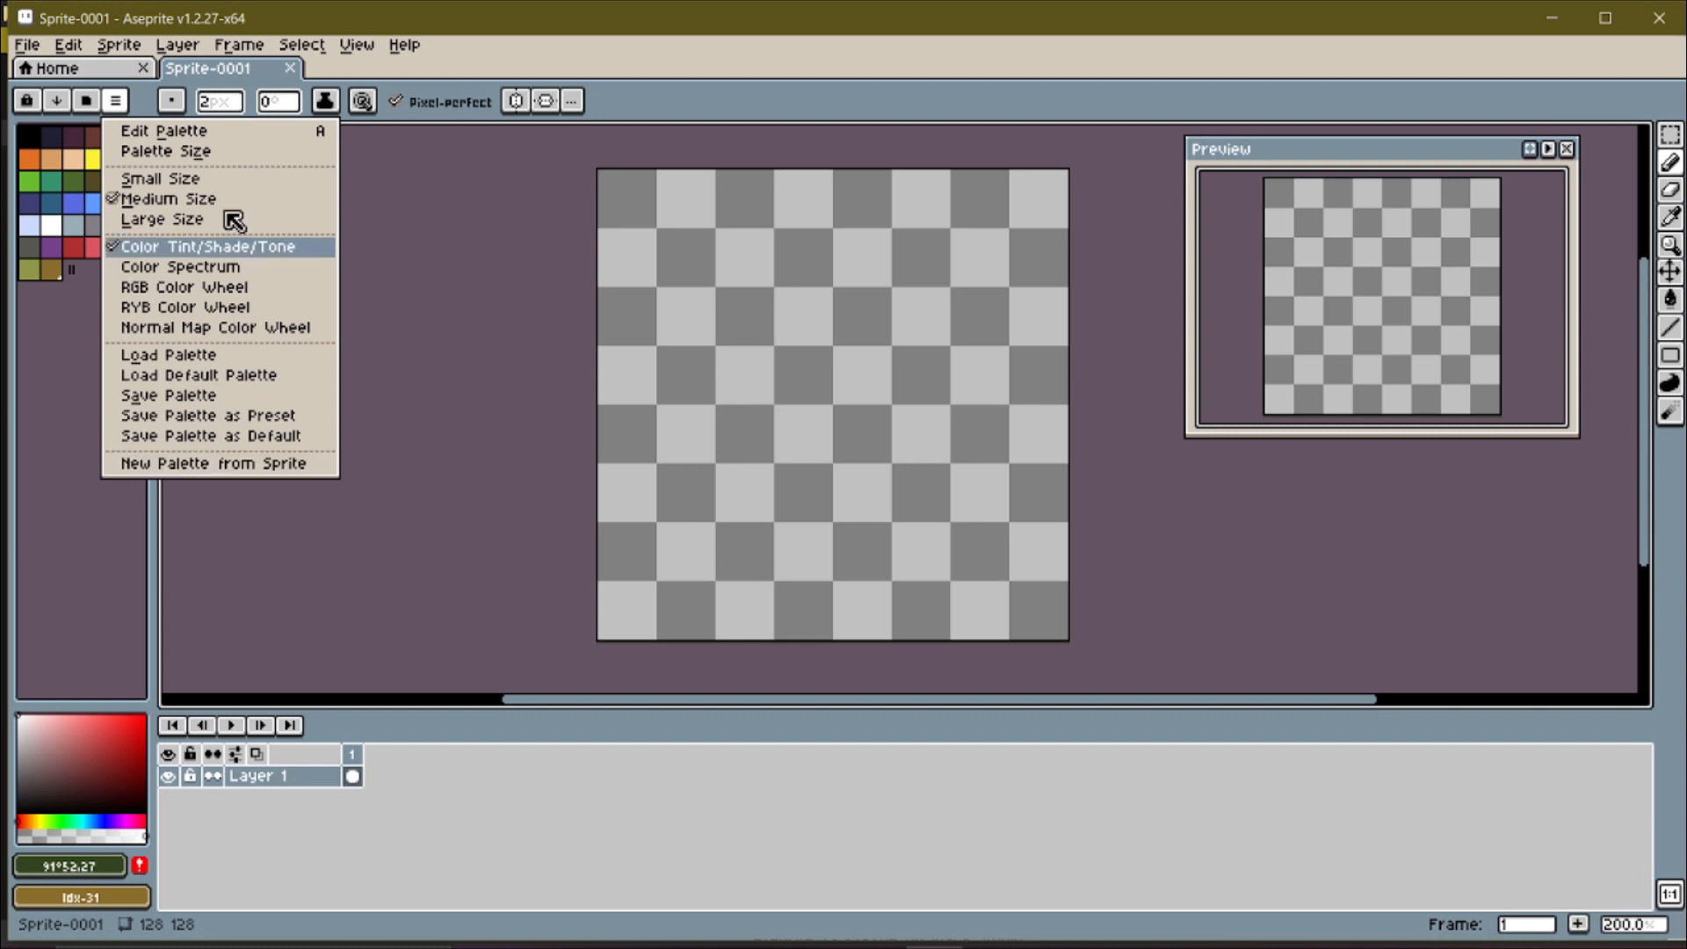
{"action": "left_click", "coordinate": [62, 406]}
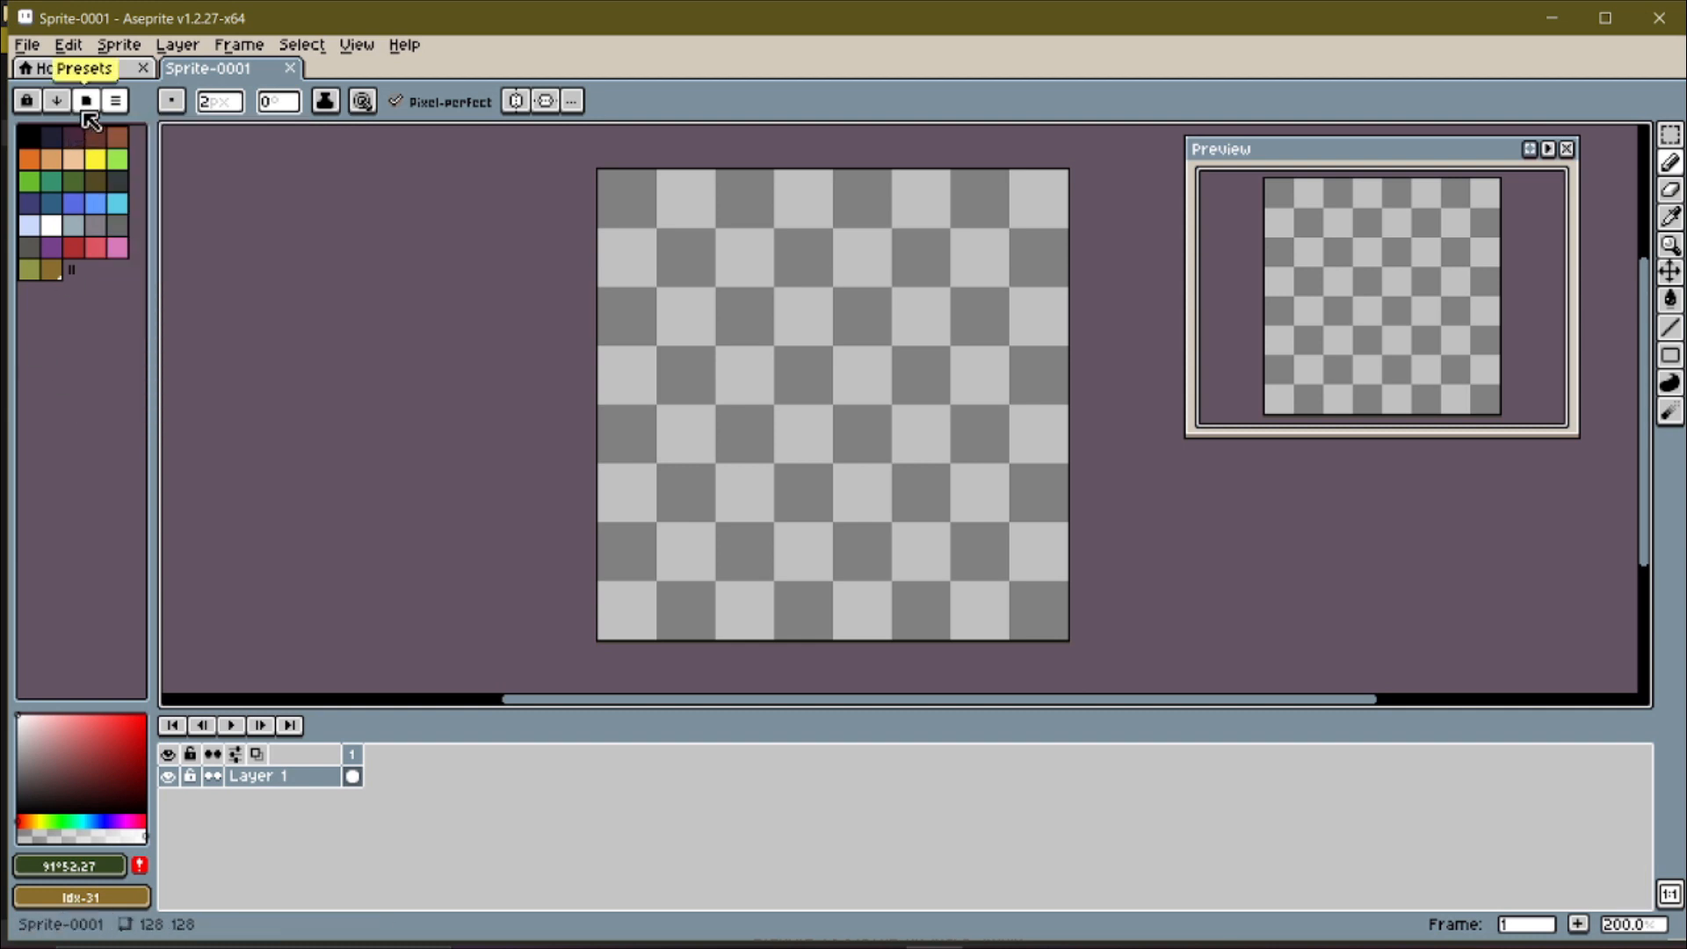
{"action": "left_click", "coordinate": [98, 104]}
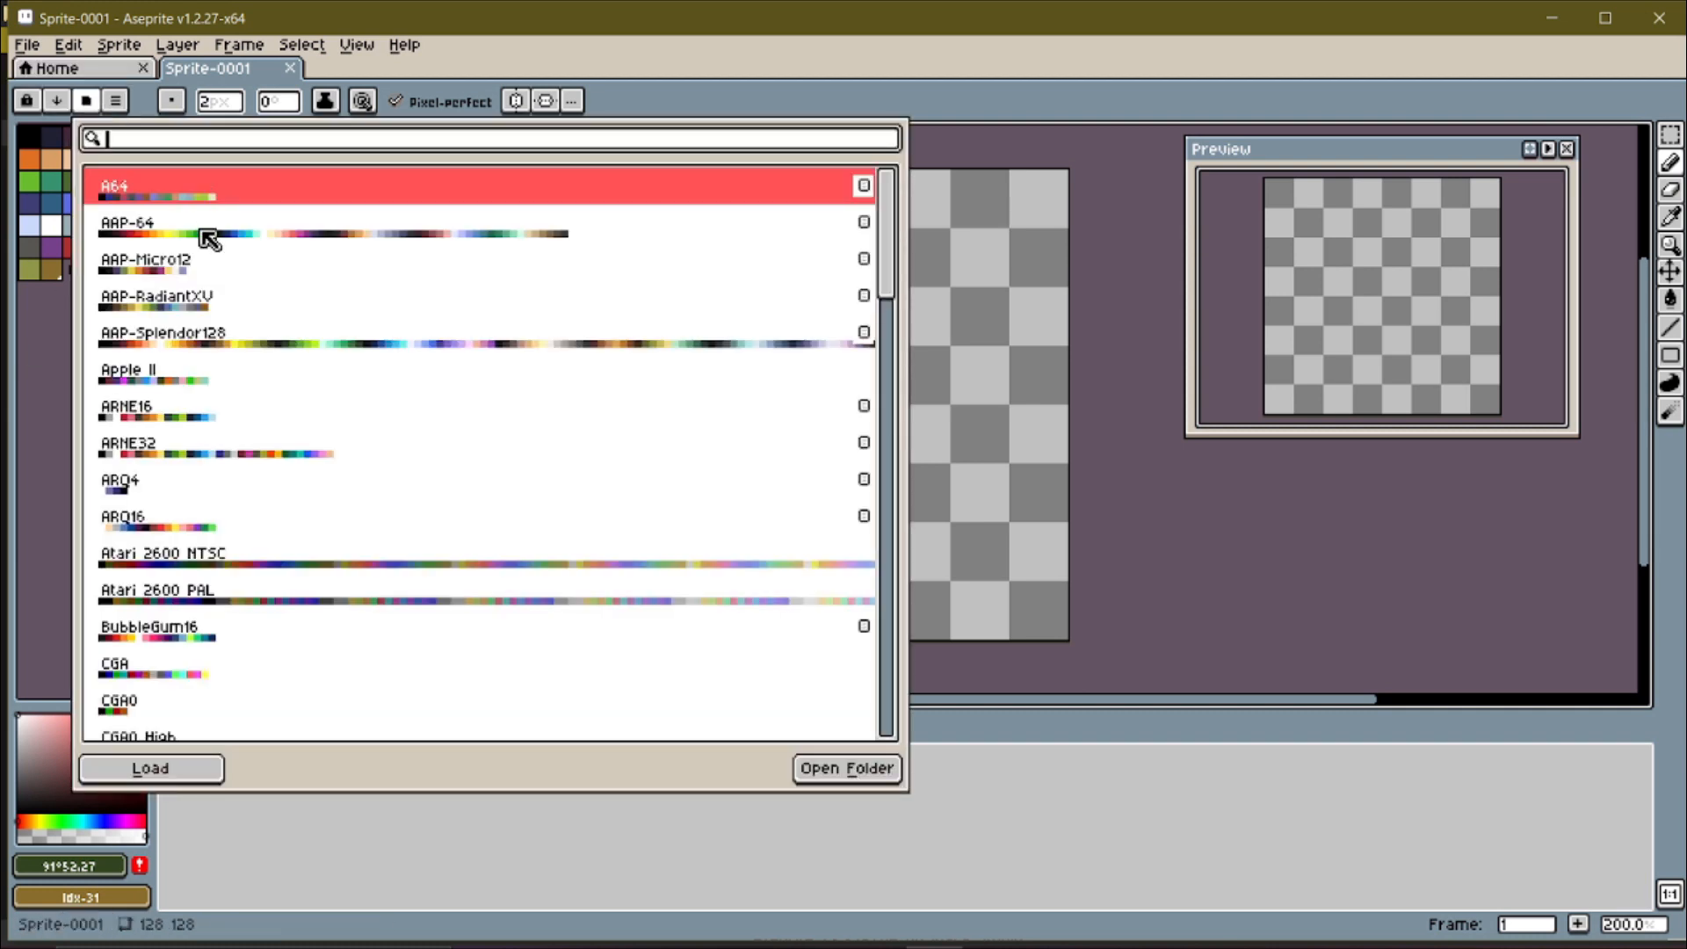
{"action": "type", "text": "Pi"}
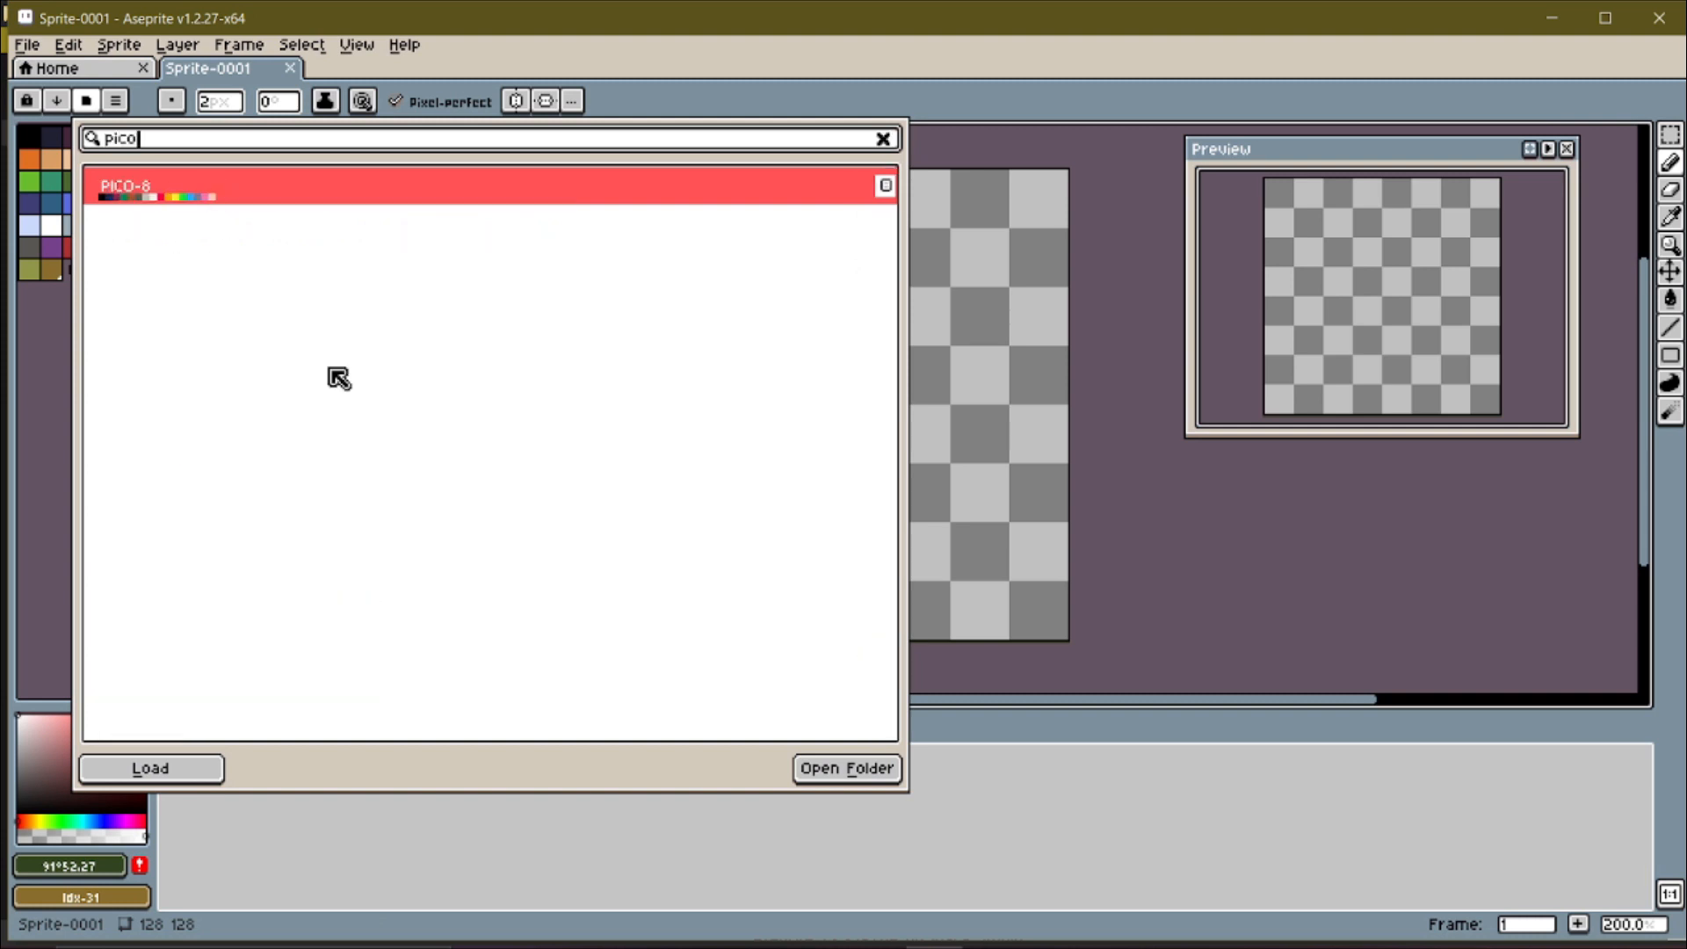
{"action": "left_click", "coordinate": [192, 775]}
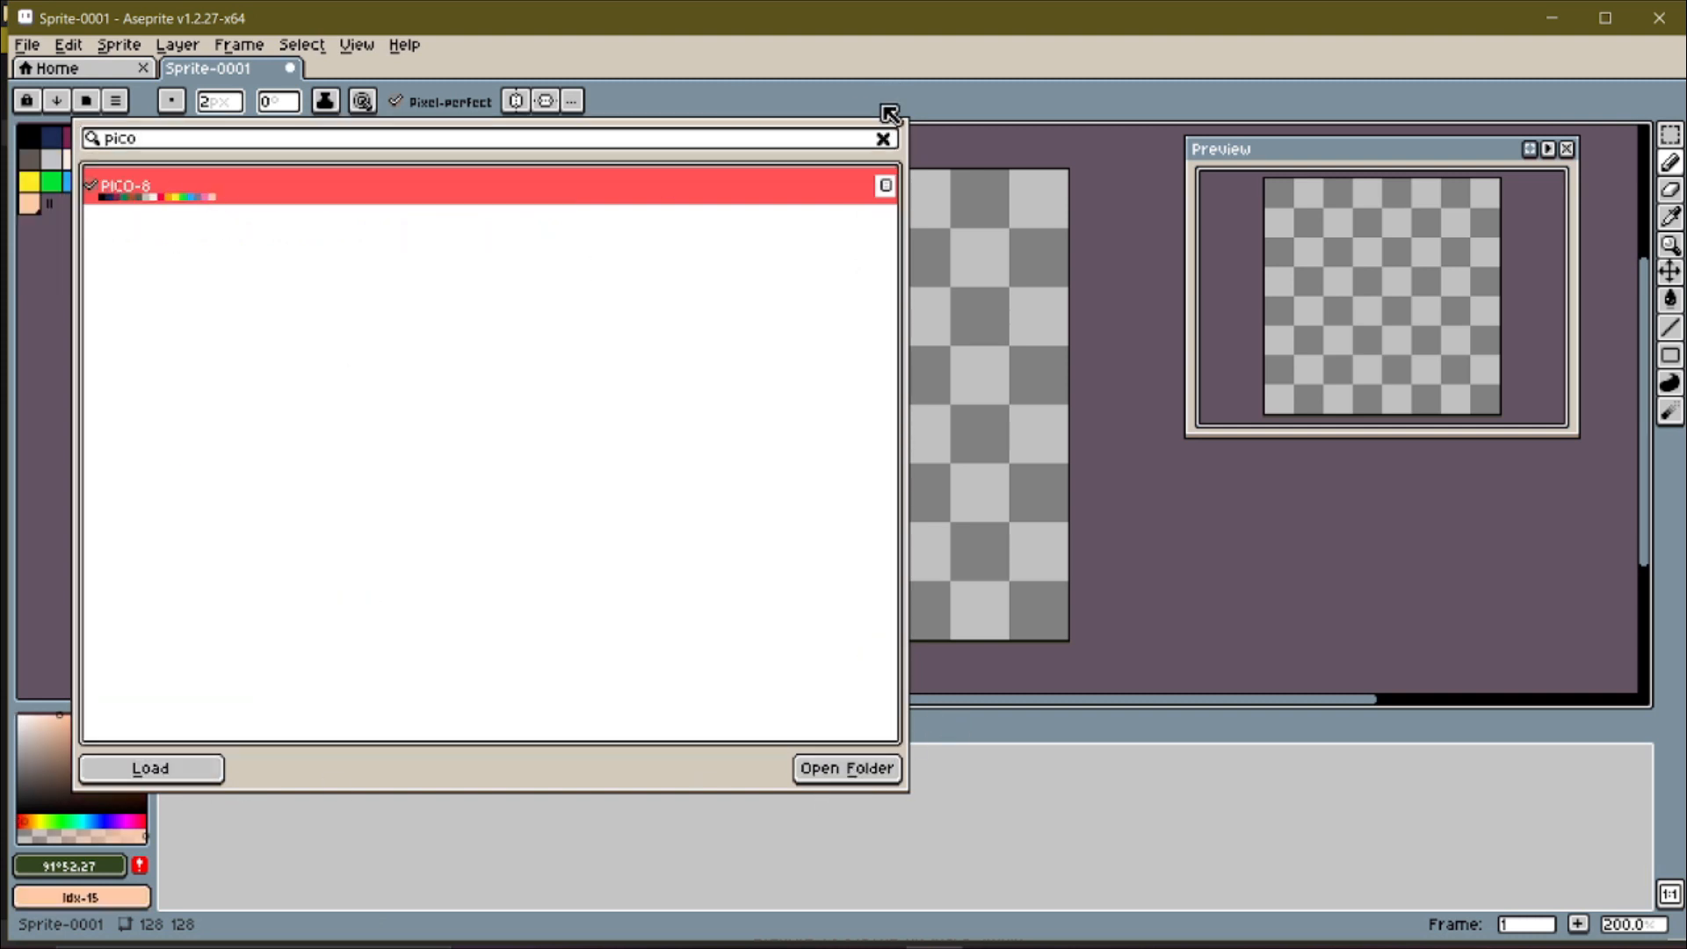
{"action": "left_click", "coordinate": [56, 489]}
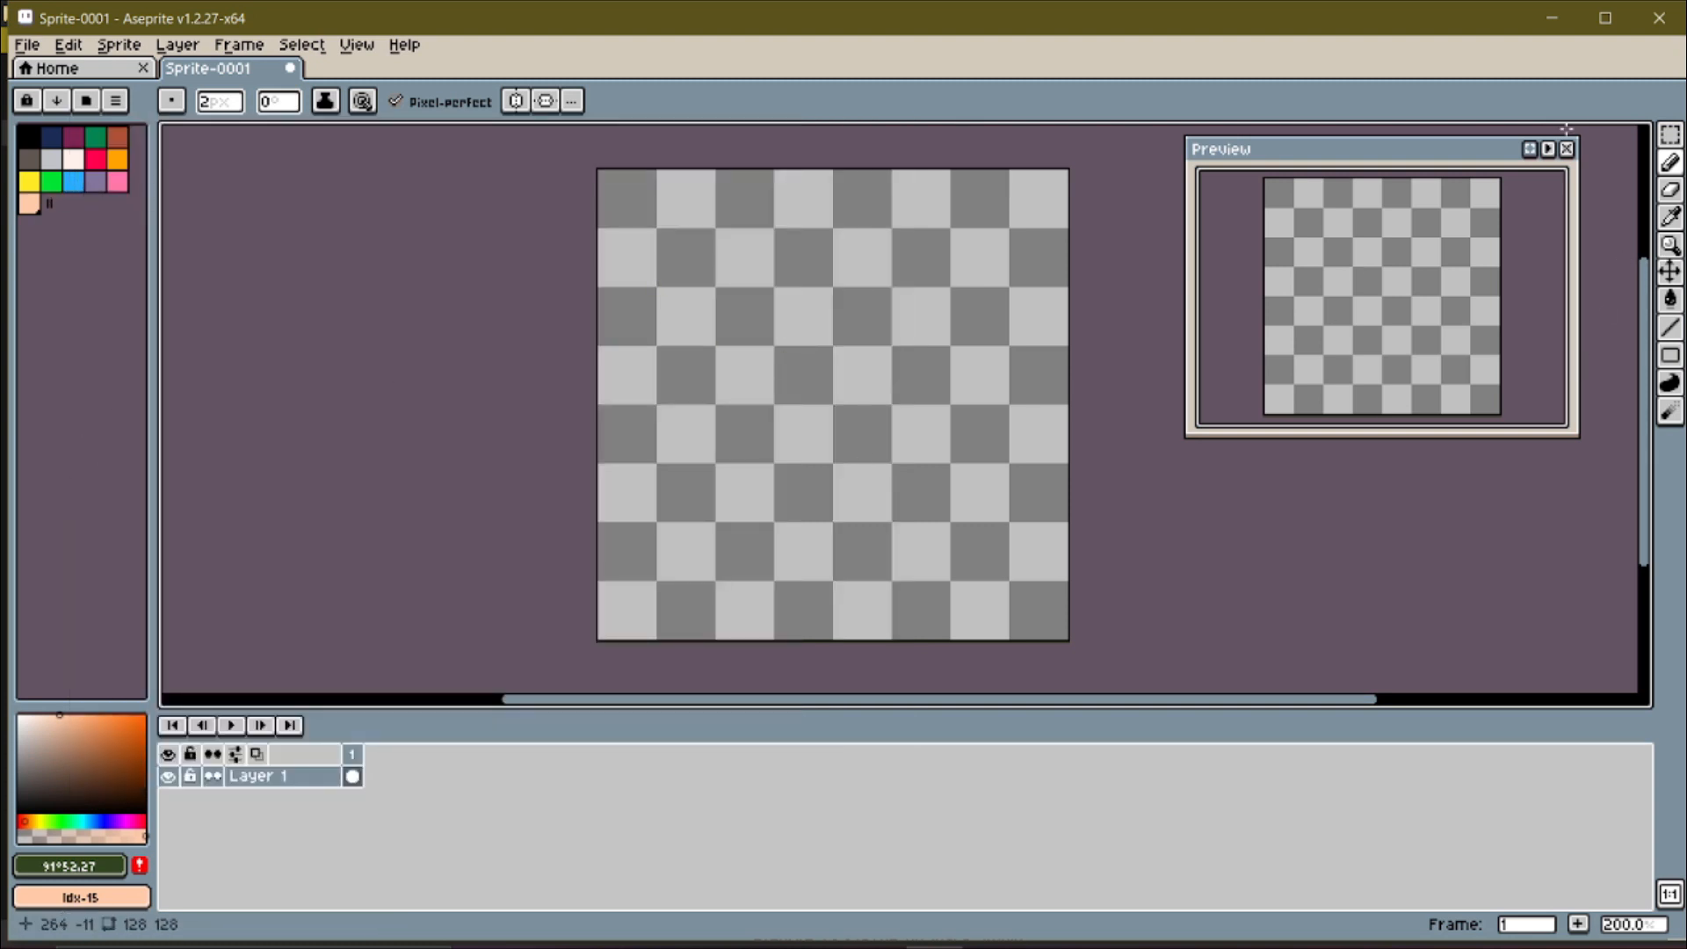
Step: Draw a black 1 px rectangle outline, about 64 × 32 px, in the upper-left corner of the canvas
{"action": "left_click", "coordinate": [1676, 367]}
{"action": "left_click", "coordinate": [1593, 356]}
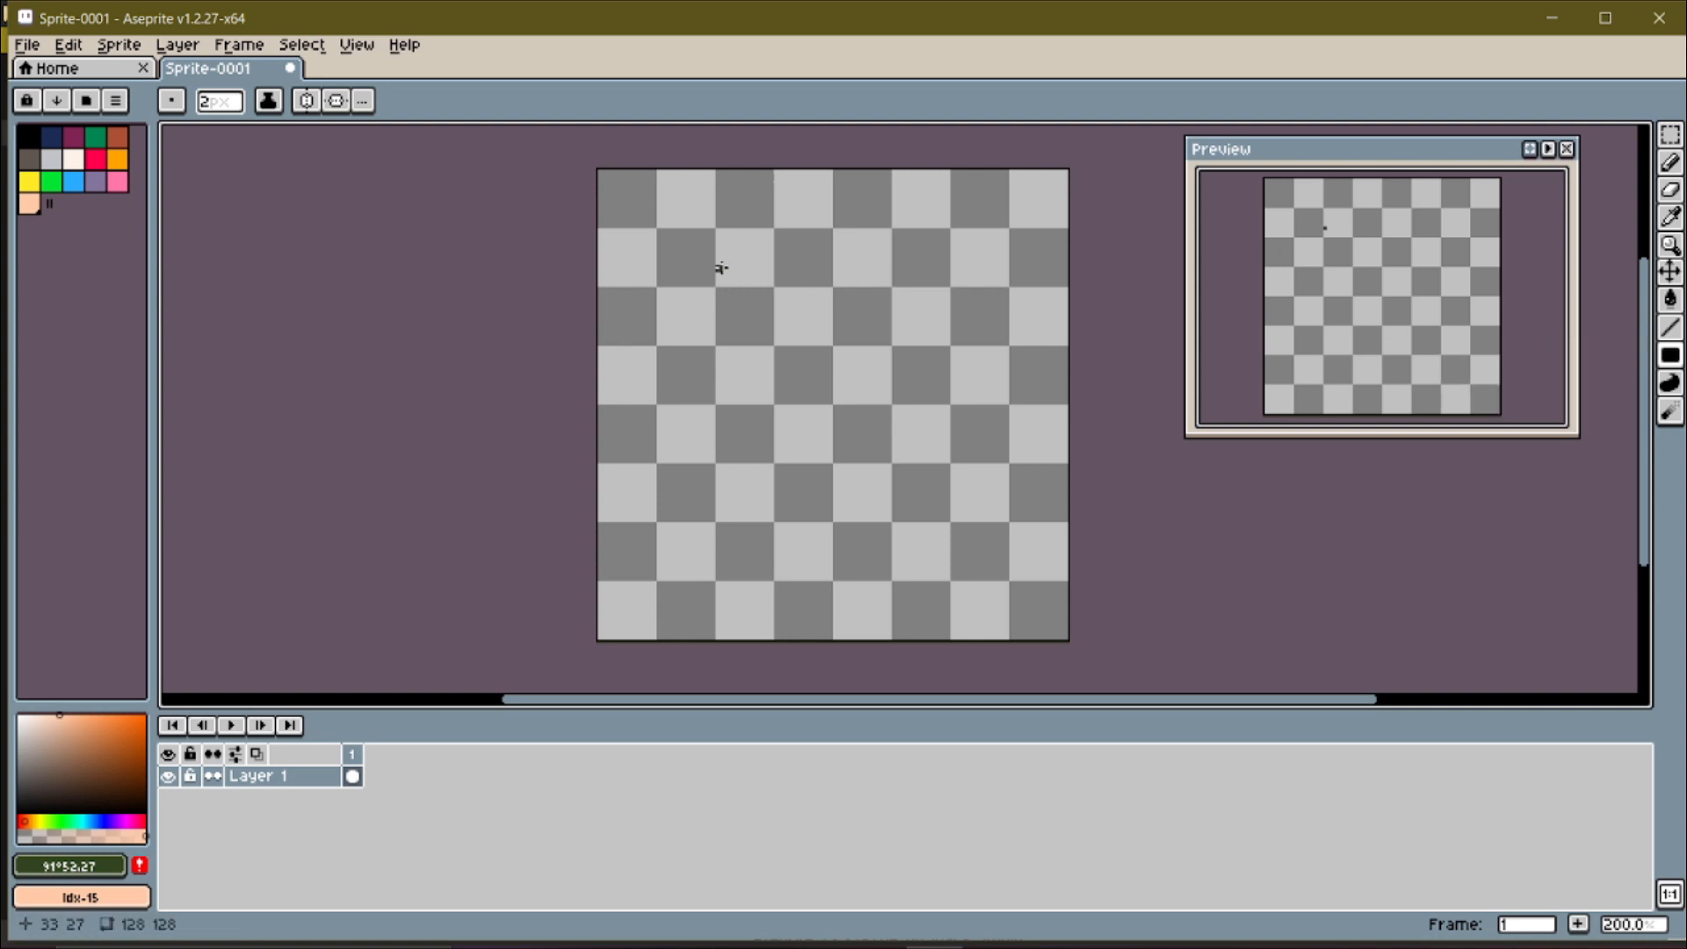
{"action": "left_click", "coordinate": [35, 139]}
{"action": "mouse_move", "coordinate": [387, 137]}
{"action": "left_mouse_down"}
{"action": "mouse_move", "coordinate": [573, 302]}
{"action": "mouse_move", "coordinate": [722, 312]}
{"action": "left_mouse_up"}
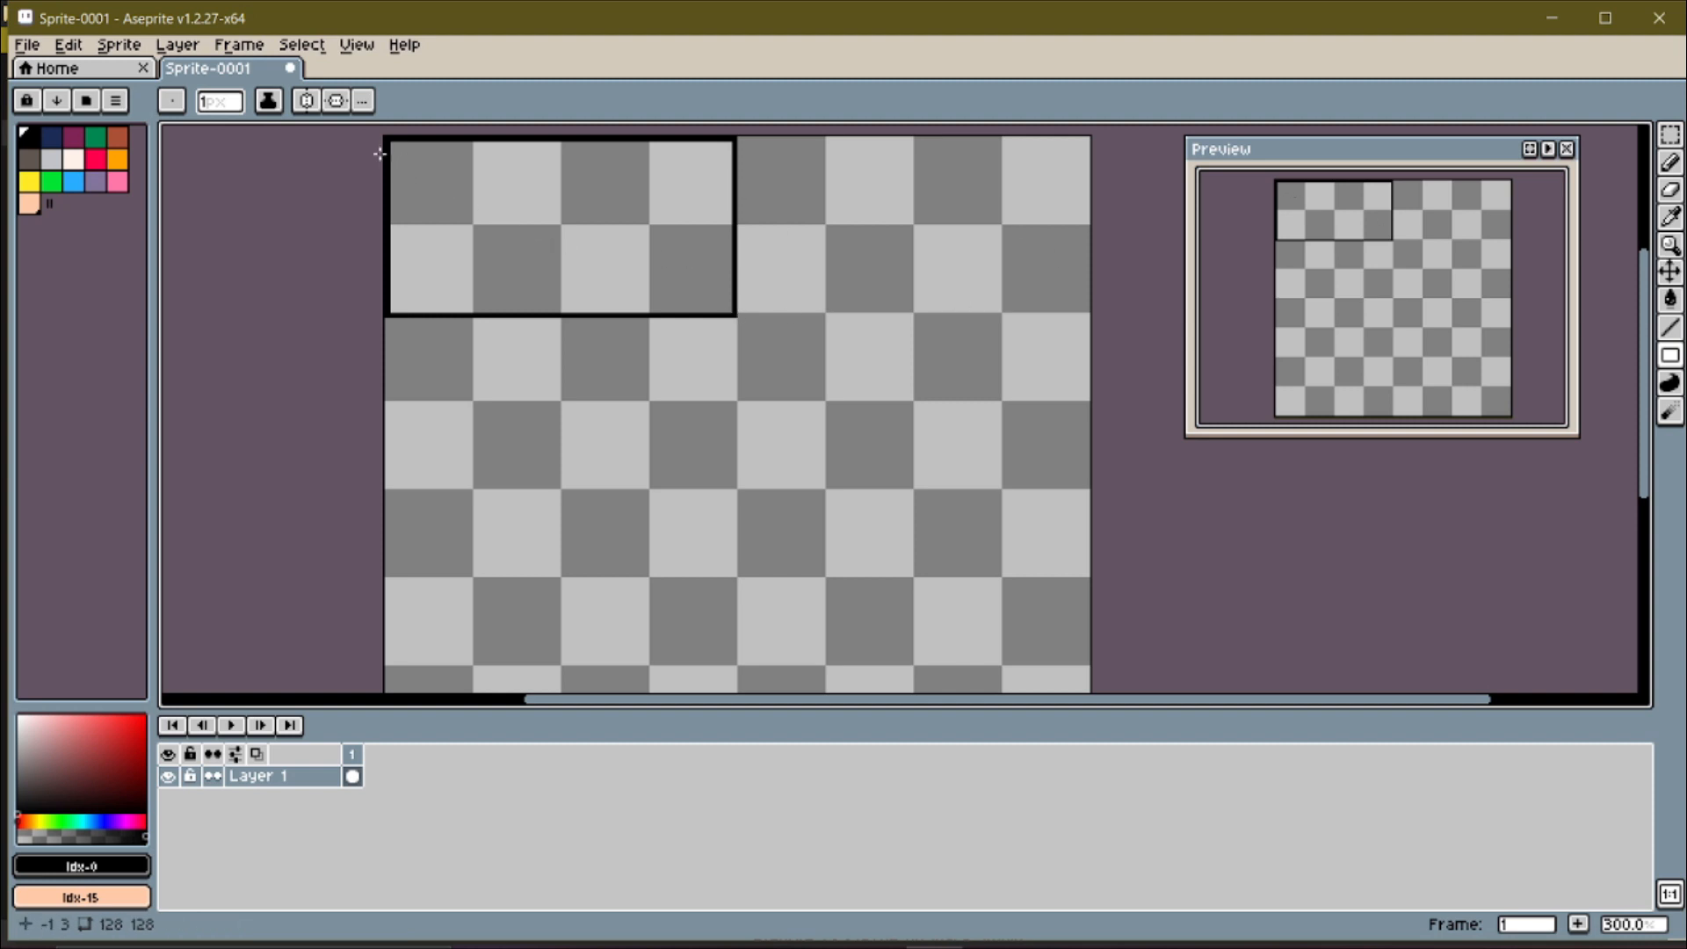
Step: Draw a dark blue 1 px rectangle border directly inside the black outline
{"action": "left_click", "coordinate": [56, 142]}
{"action": "left_click_drag", "start_coordinate": [389, 142], "coordinate": [410, 154]}
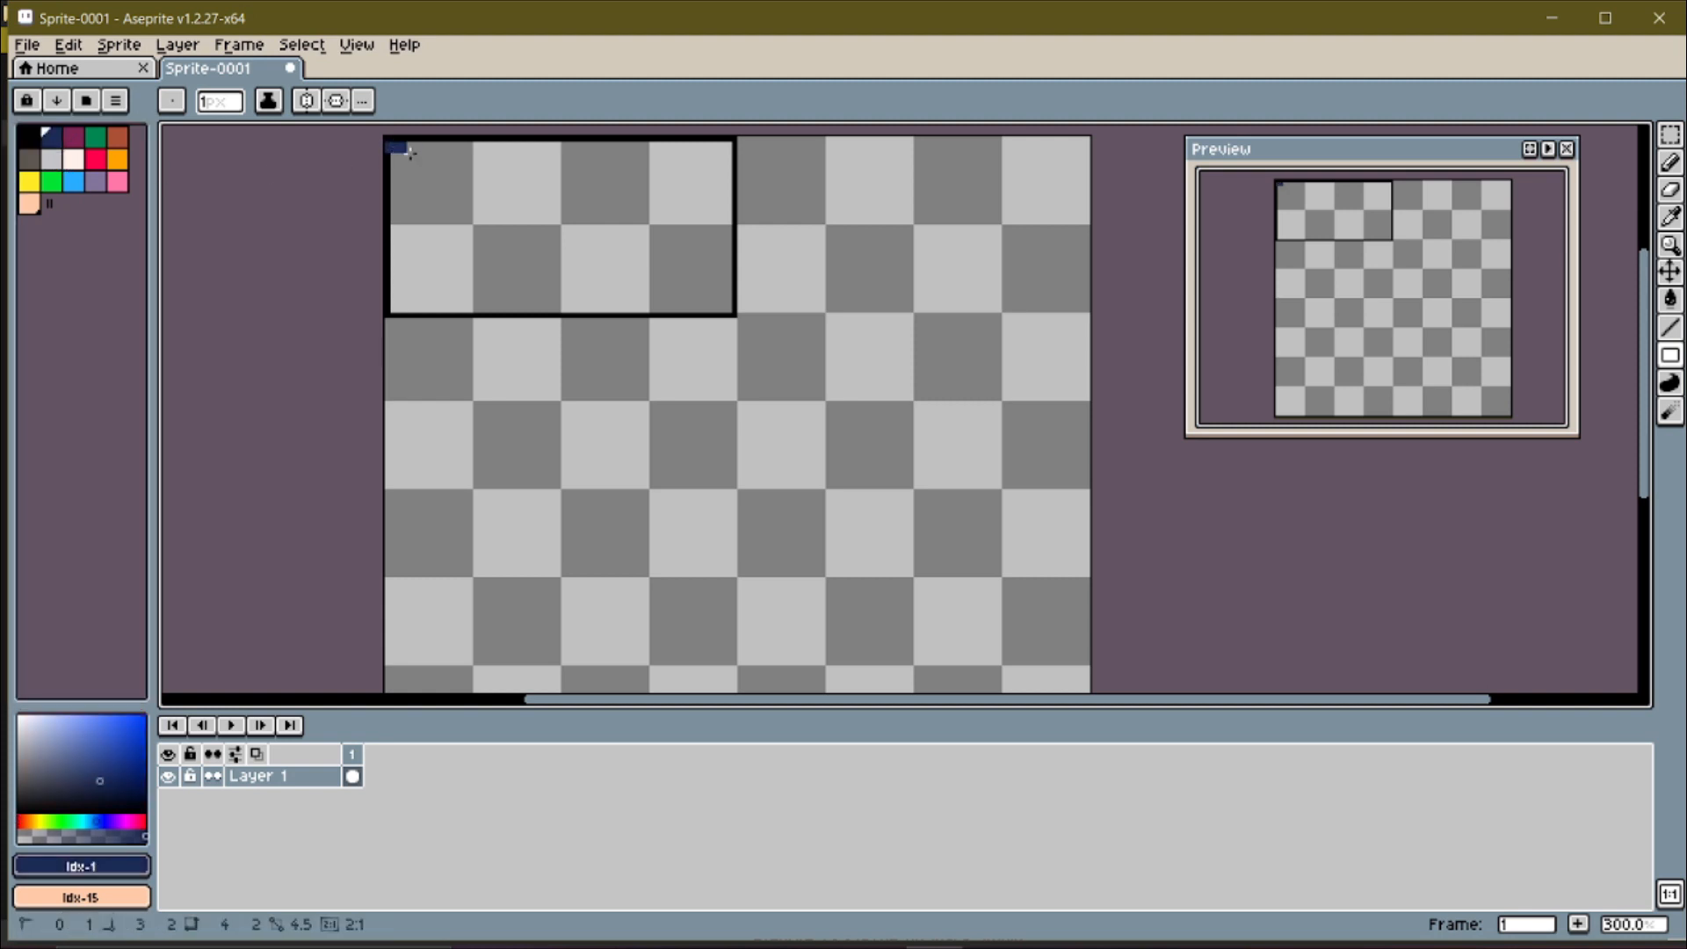
{"action": "key", "text": "ctrl+z"}
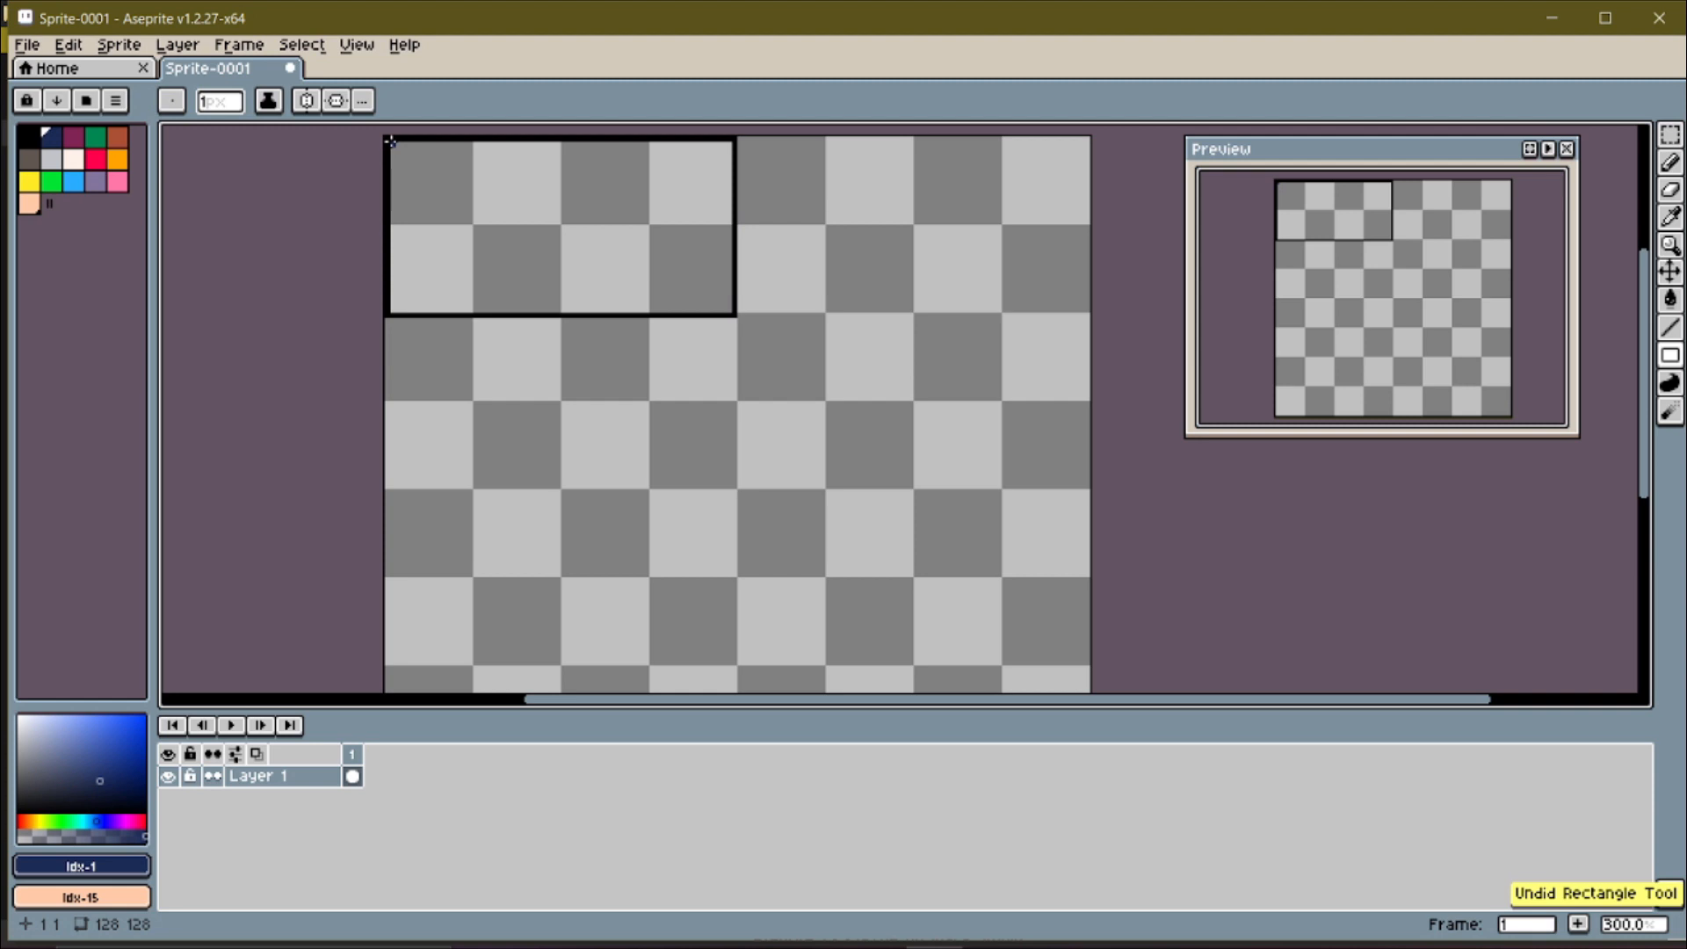
{"action": "left_click_drag", "start_coordinate": [392, 142], "coordinate": [729, 308]}
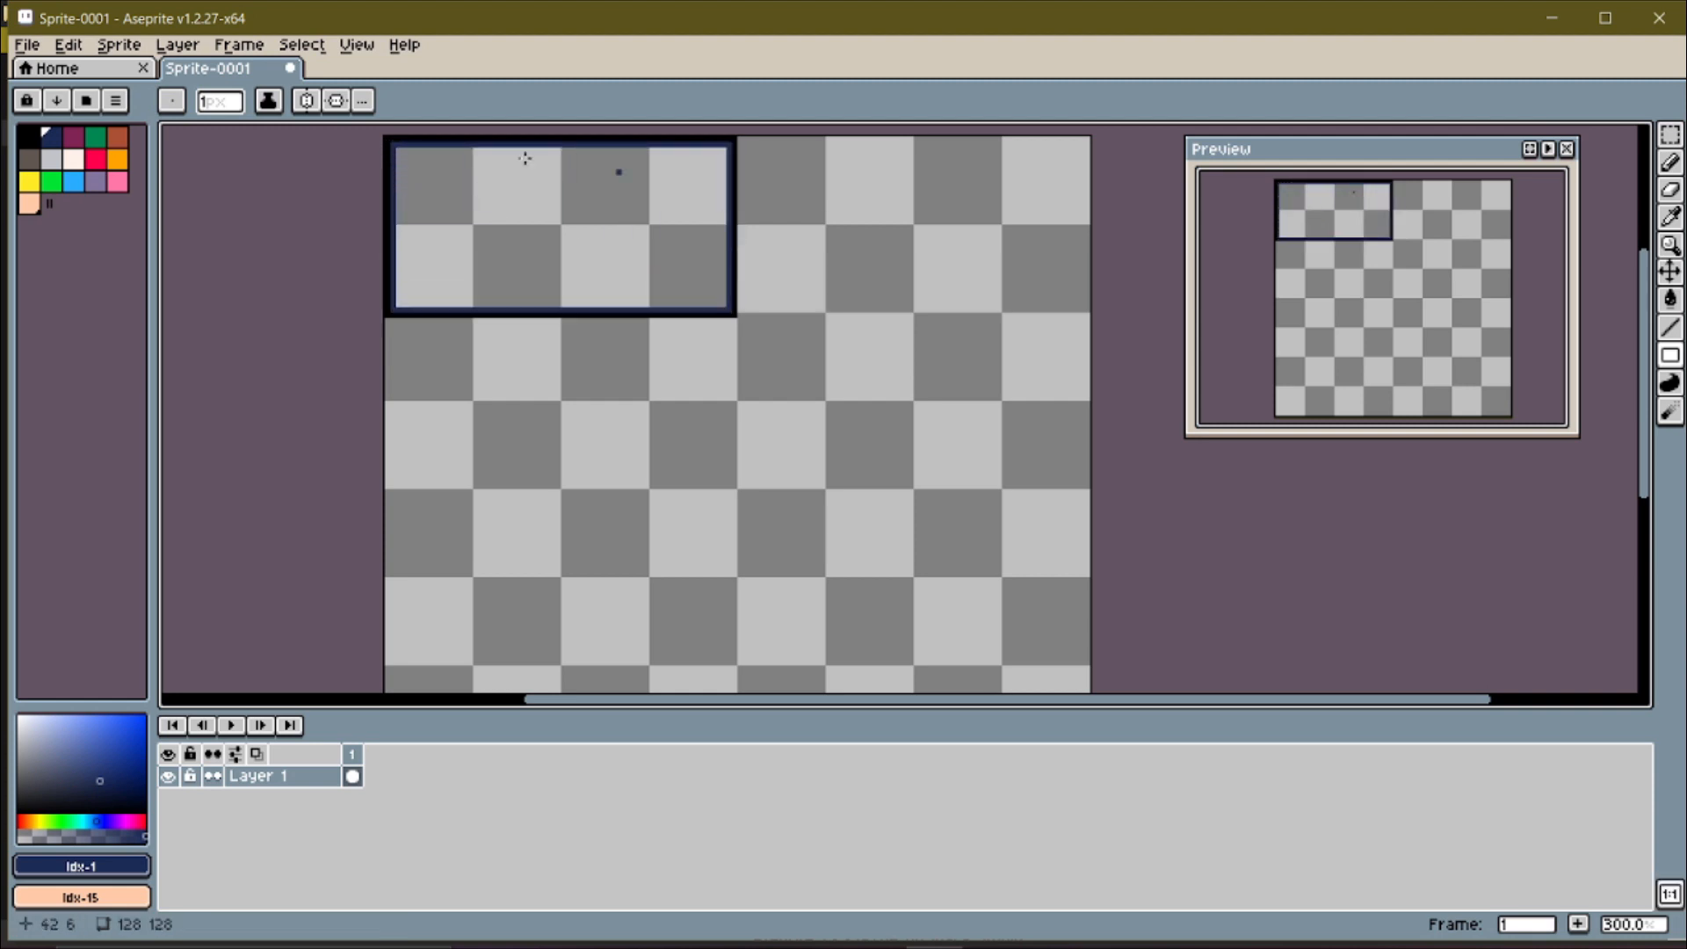
Step: Fill the inside of the dark blue border with an orange rectangle
{"action": "left_click", "coordinate": [117, 159]}
{"action": "key", "text": "u"}
{"action": "left_click_drag", "start_coordinate": [403, 158], "coordinate": [721, 303]}
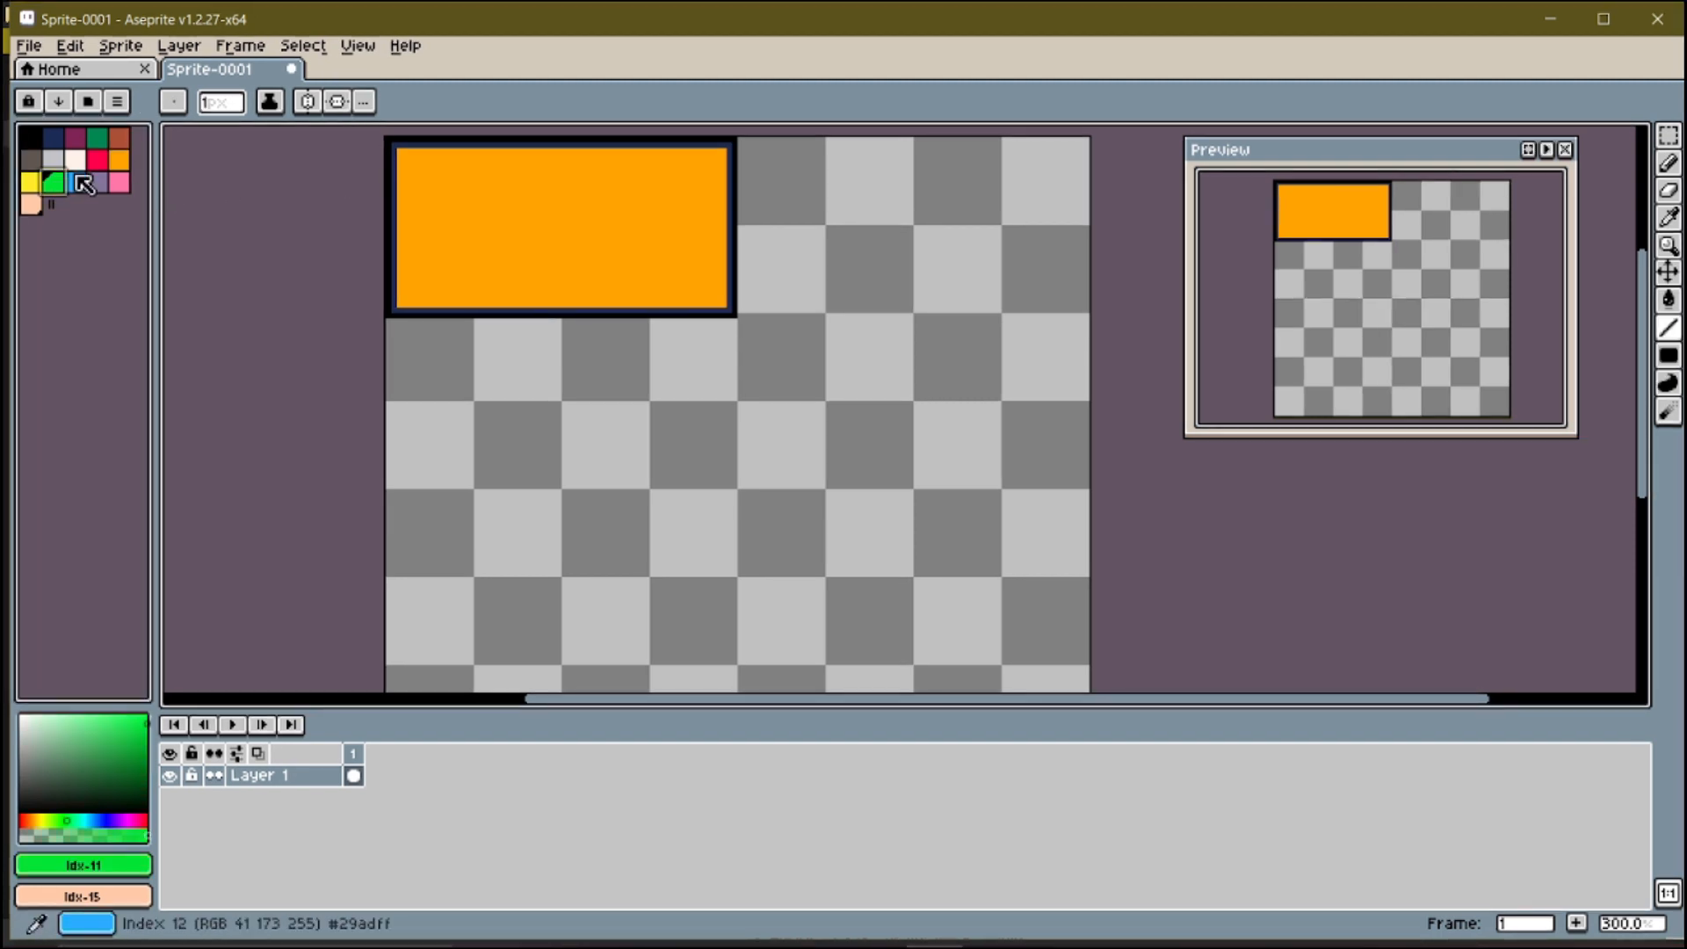
Step: Draw red diagonal stripes in the upper-left and lower-right corners of the orange panel with the Line tool
{"action": "left_click", "coordinate": [98, 159]}
{"action": "left_click_drag", "start_coordinate": [407, 174], "coordinate": [431, 159]}
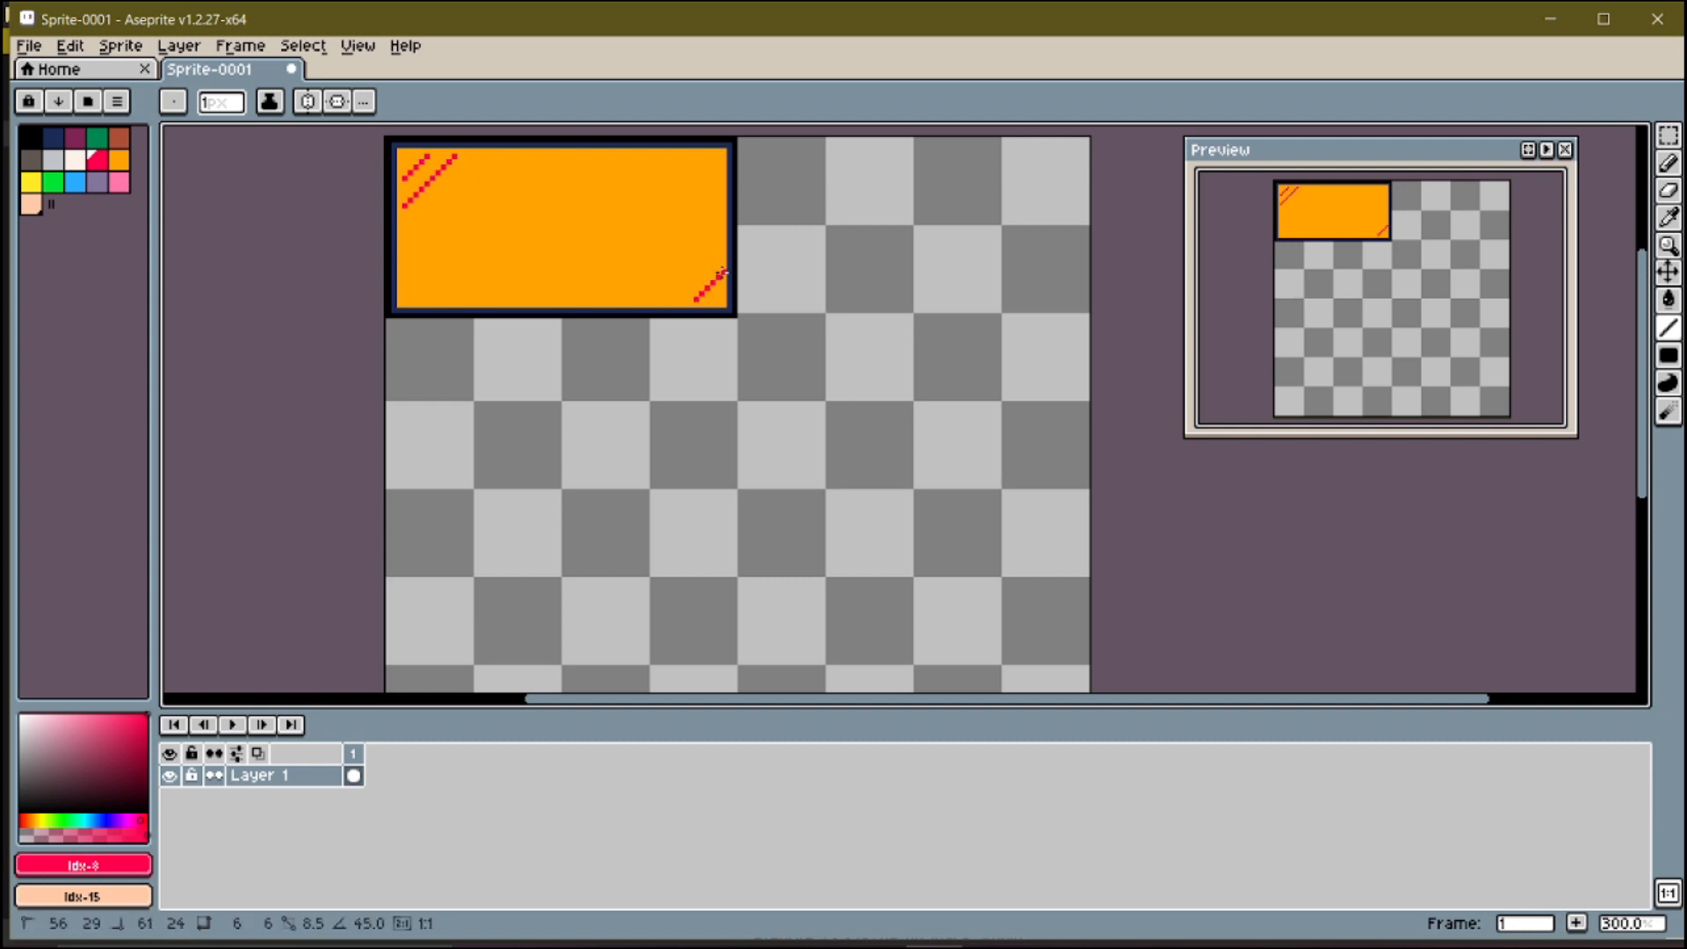
{"action": "key", "text": "ctrl+z"}
{"action": "key", "text": "ctrl+z"}
{"action": "left_click_drag", "start_coordinate": [697, 294], "coordinate": [697, 294]}
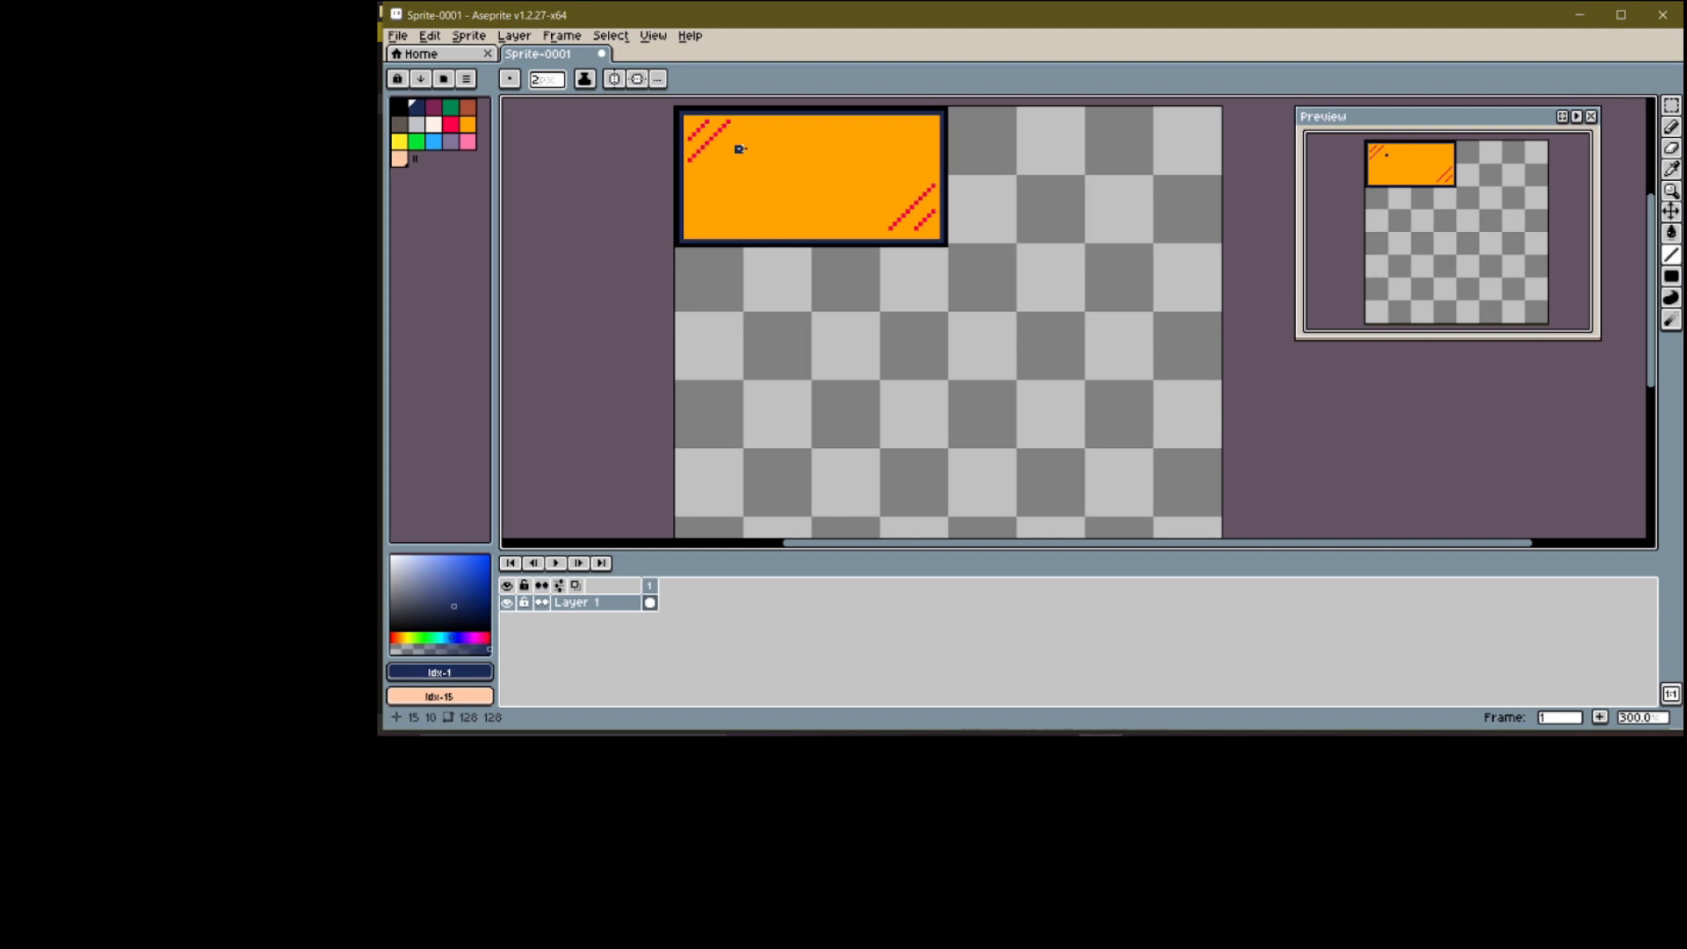
Step: Draw the dark blue lettering "PixS" on the orange panel with 2 px lines
{"action": "left_click_drag", "start_coordinate": [462, 179], "coordinate": [462, 282]}
{"action": "mouse_move", "coordinate": [467, 183]}
{"action": "left_mouse_down"}
{"action": "mouse_move", "coordinate": [525, 213]}
{"action": "mouse_move", "coordinate": [466, 232]}
{"action": "left_mouse_up"}
{"action": "left_click", "coordinate": [544, 239]}
{"action": "mouse_move", "coordinate": [804, 209]}
{"action": "left_mouse_down"}
{"action": "mouse_move", "coordinate": [805, 173]}
{"action": "mouse_move", "coordinate": [841, 182]}
{"action": "left_mouse_up"}
{"action": "key", "text": "ctrl+z"}
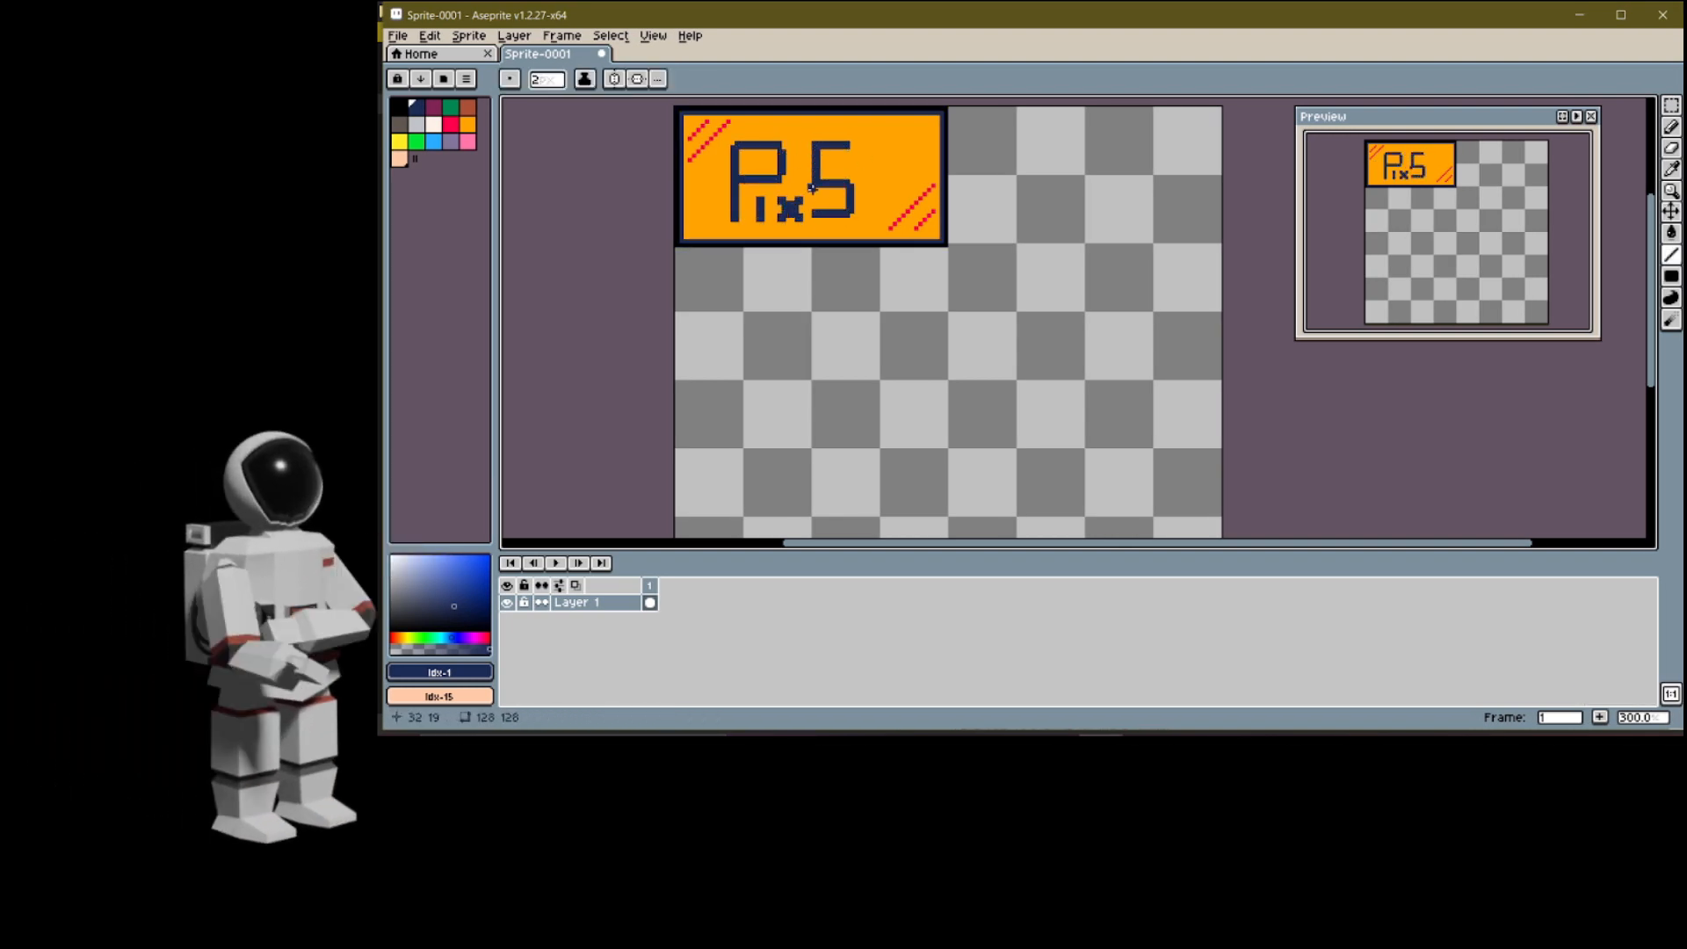
Step: Select the whole "PixS" lettering with the marquee and shift it left on the orange panel
{"action": "left_click", "coordinate": [847, 164], "text": "alt"}
{"action": "key", "text": "m"}
{"action": "left_click_drag", "start_coordinate": [728, 137], "coordinate": [861, 227]}
{"action": "left_click_drag", "start_coordinate": [861, 227], "coordinate": [850, 225]}
{"action": "key", "text": "ctrl+d"}
{"action": "key", "text": "ctrl+z"}
{"action": "key", "text": "Left"}
{"action": "left_click", "coordinate": [640, 199]}
Step: Nudge the "S" and the "ix" letters separately to tighten the spacing of the "PixS" lettering
{"action": "left_click_drag", "start_coordinate": [796, 138], "coordinate": [844, 220]}
{"action": "key", "text": "Left"}
{"action": "key", "text": "Down"}
{"action": "left_click_drag", "start_coordinate": [733, 190], "coordinate": [792, 224]}
{"action": "key", "text": "Left"}
{"action": "left_click_drag", "start_coordinate": [790, 138], "coordinate": [845, 228]}
{"action": "key", "text": "Left"}
{"action": "left_click", "coordinate": [1040, 155]}
Step: Sample the panel's orange and paint over the area just beside the "S" with a filled rectangle
{"action": "key", "text": "b"}
{"action": "left_click", "coordinate": [891, 167], "text": "alt"}
{"action": "left_click", "coordinate": [1670, 277]}
{"action": "left_click_drag", "start_coordinate": [873, 130], "coordinate": [848, 233]}
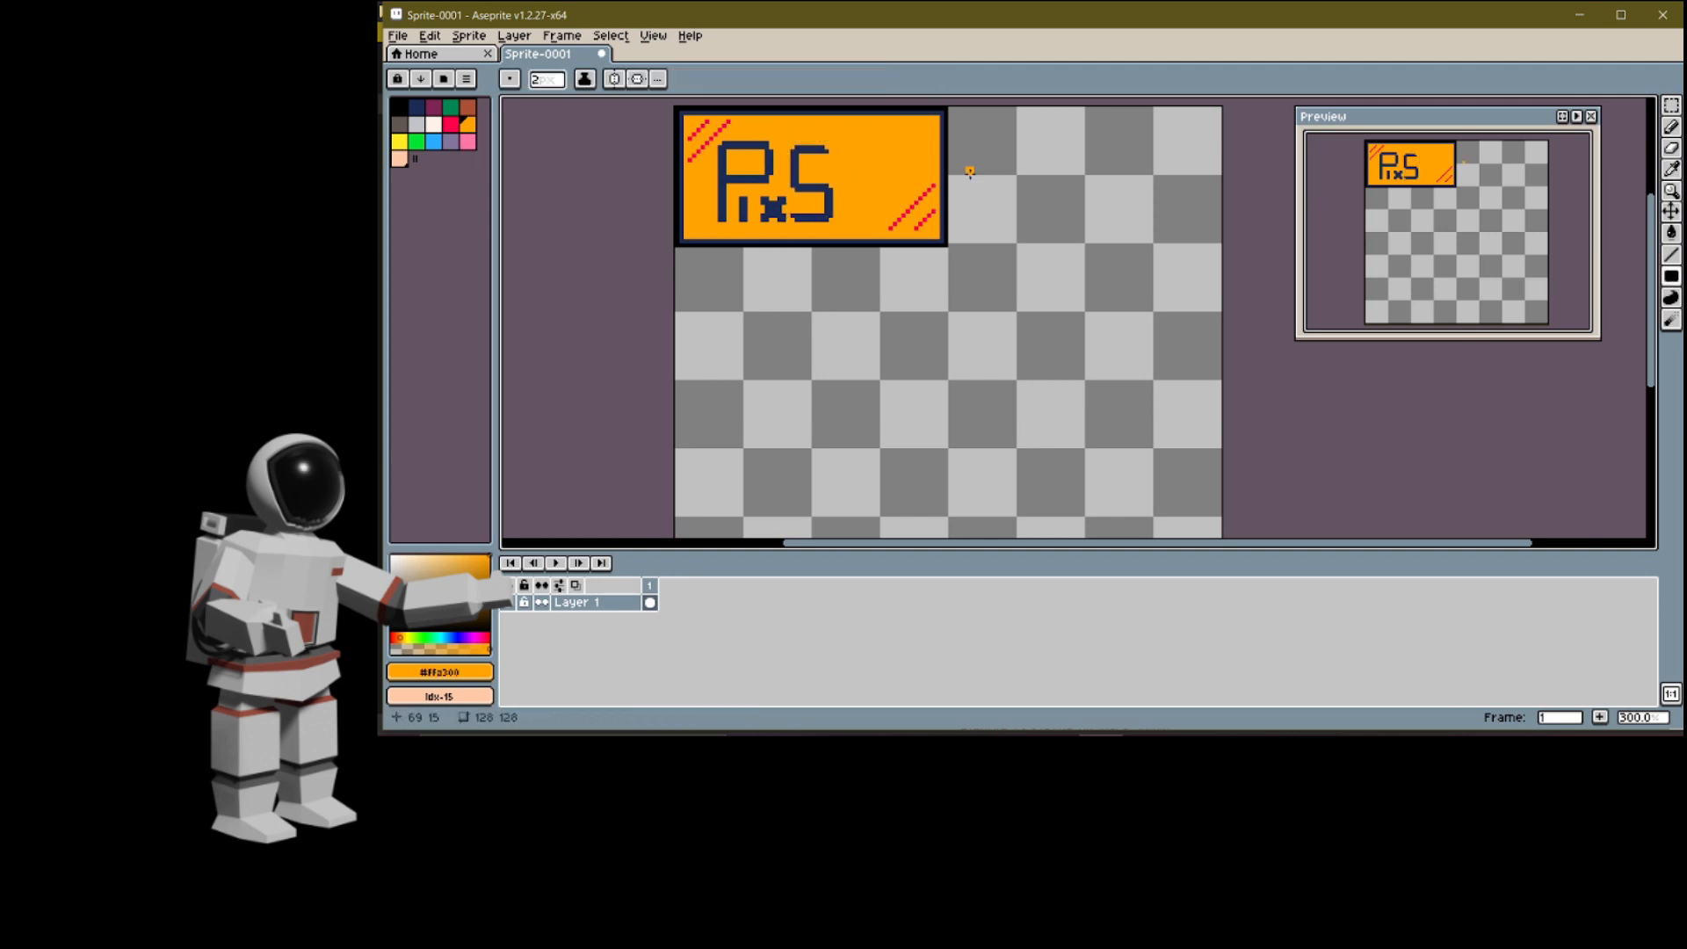
Step: Draw the small letters after the "S" with the Line tool to spell "PixSpaces" on the panel
{"action": "left_click", "coordinate": [1671, 128]}
{"action": "key", "text": "ctrl+z"}
{"action": "key", "text": "l"}
{"action": "left_click_drag", "start_coordinate": [860, 217], "coordinate": [872, 198]}
{"action": "key", "text": "m"}
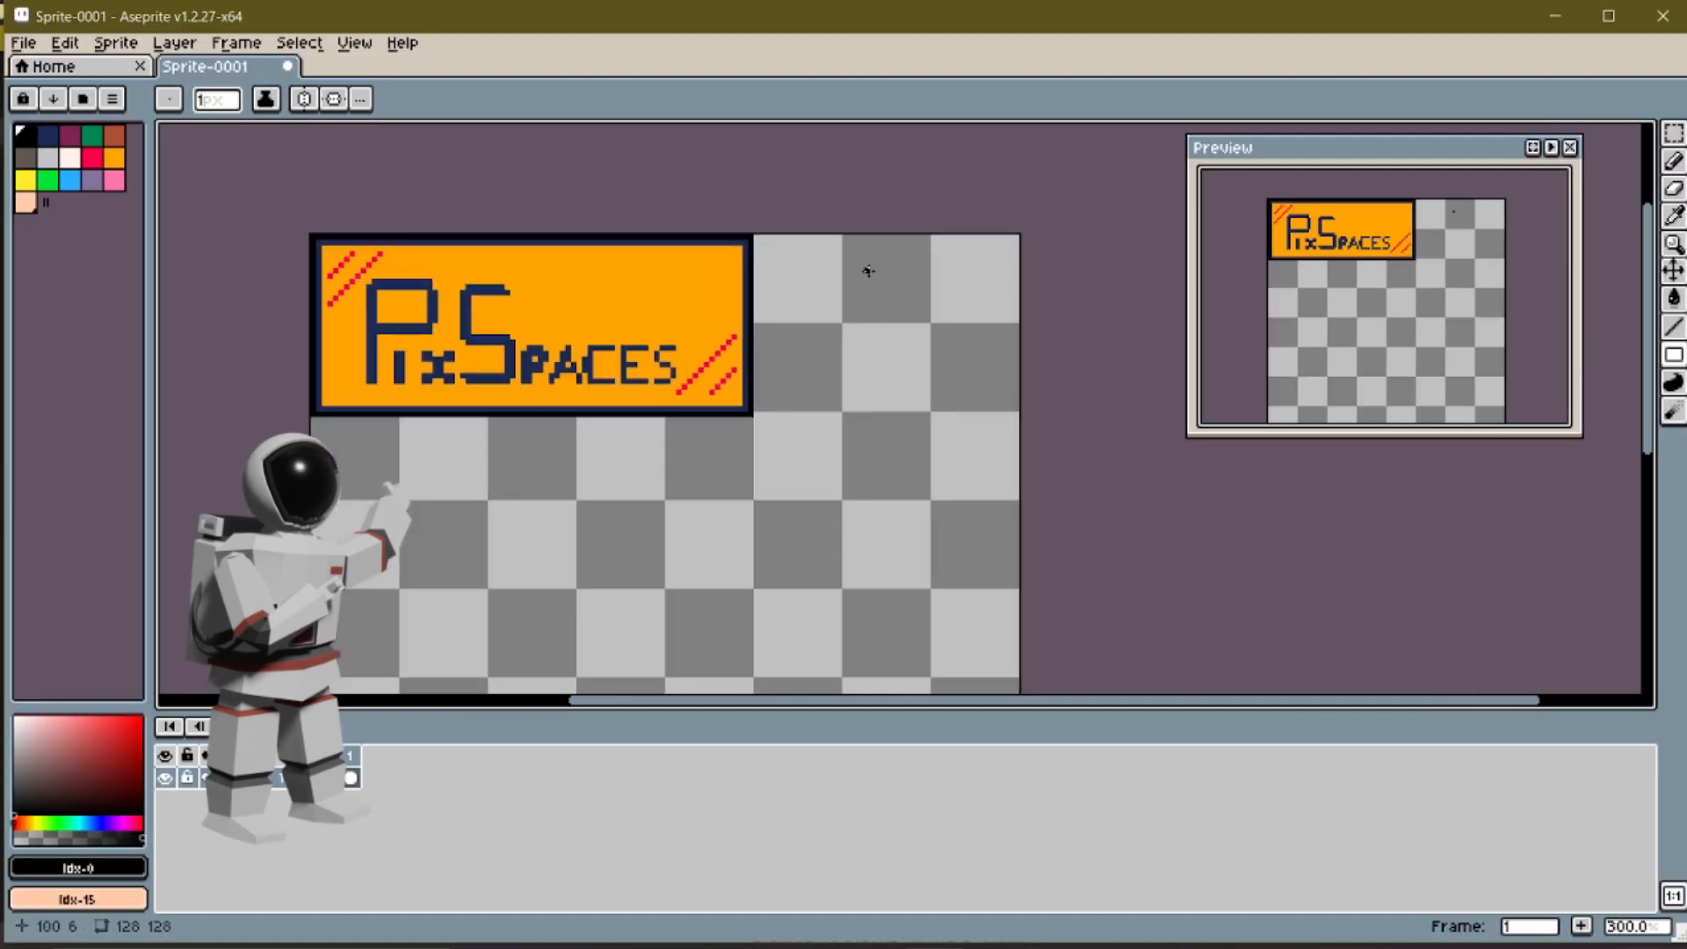
Step: Draw the truck front below the panel as a black 32 × 32 px square outline with inner grille and lamp boxes
{"action": "left_click_drag", "start_coordinate": [557, 376], "coordinate": [728, 545]}
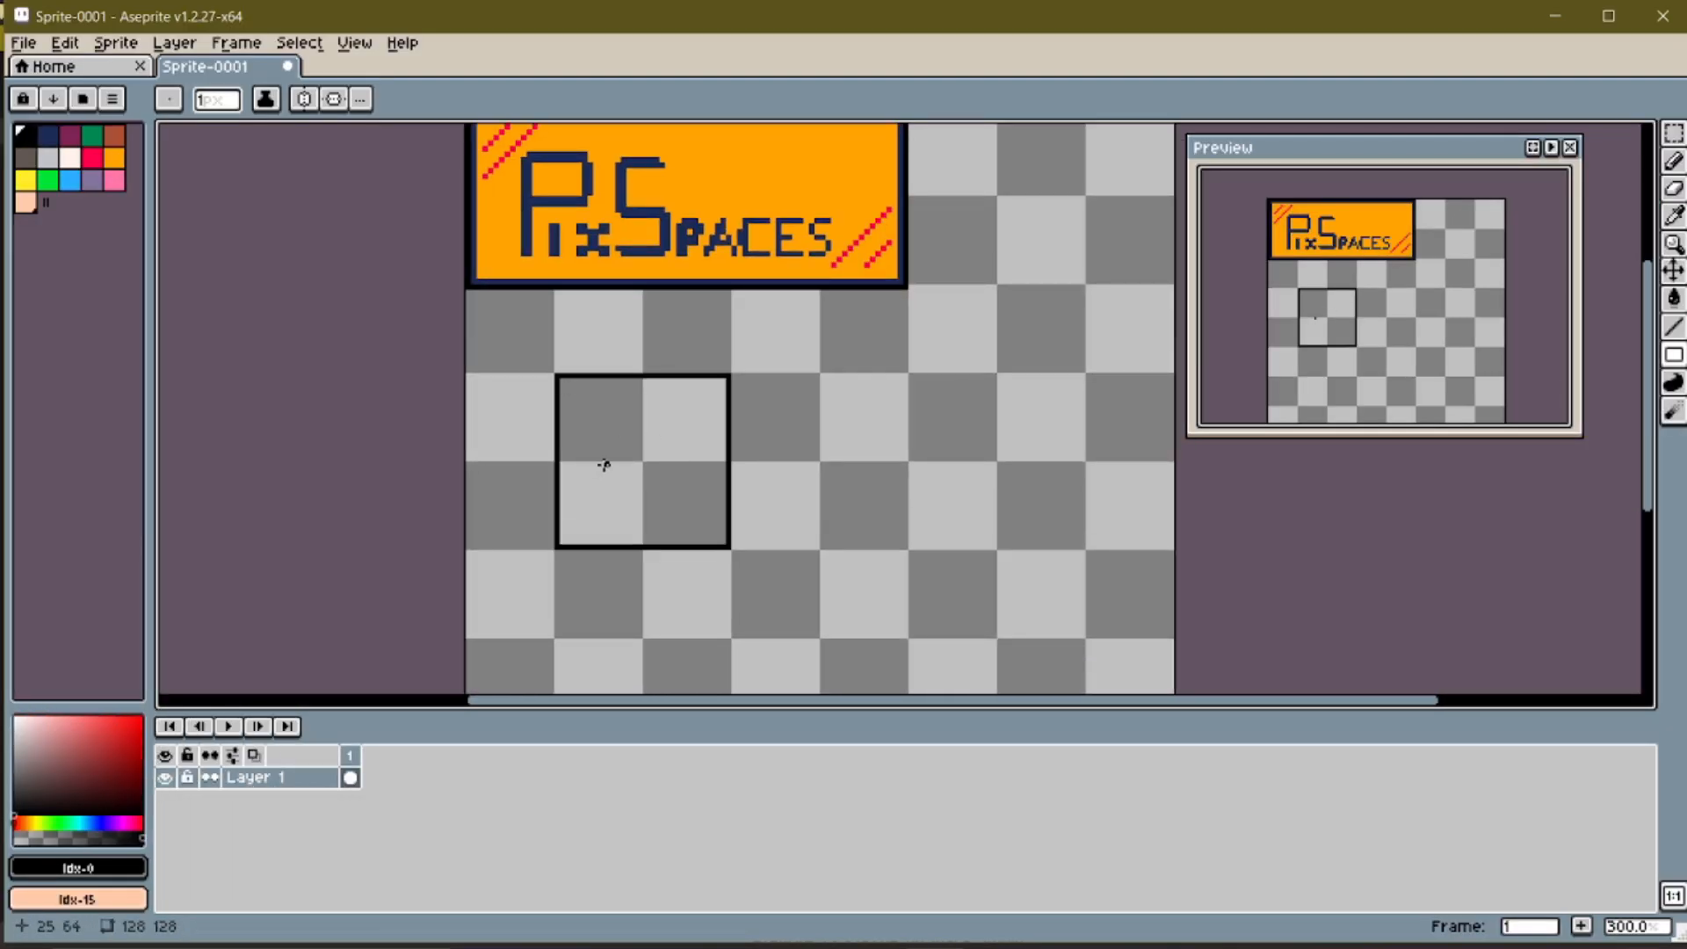
{"action": "left_click_drag", "start_coordinate": [607, 463], "coordinate": [676, 542]}
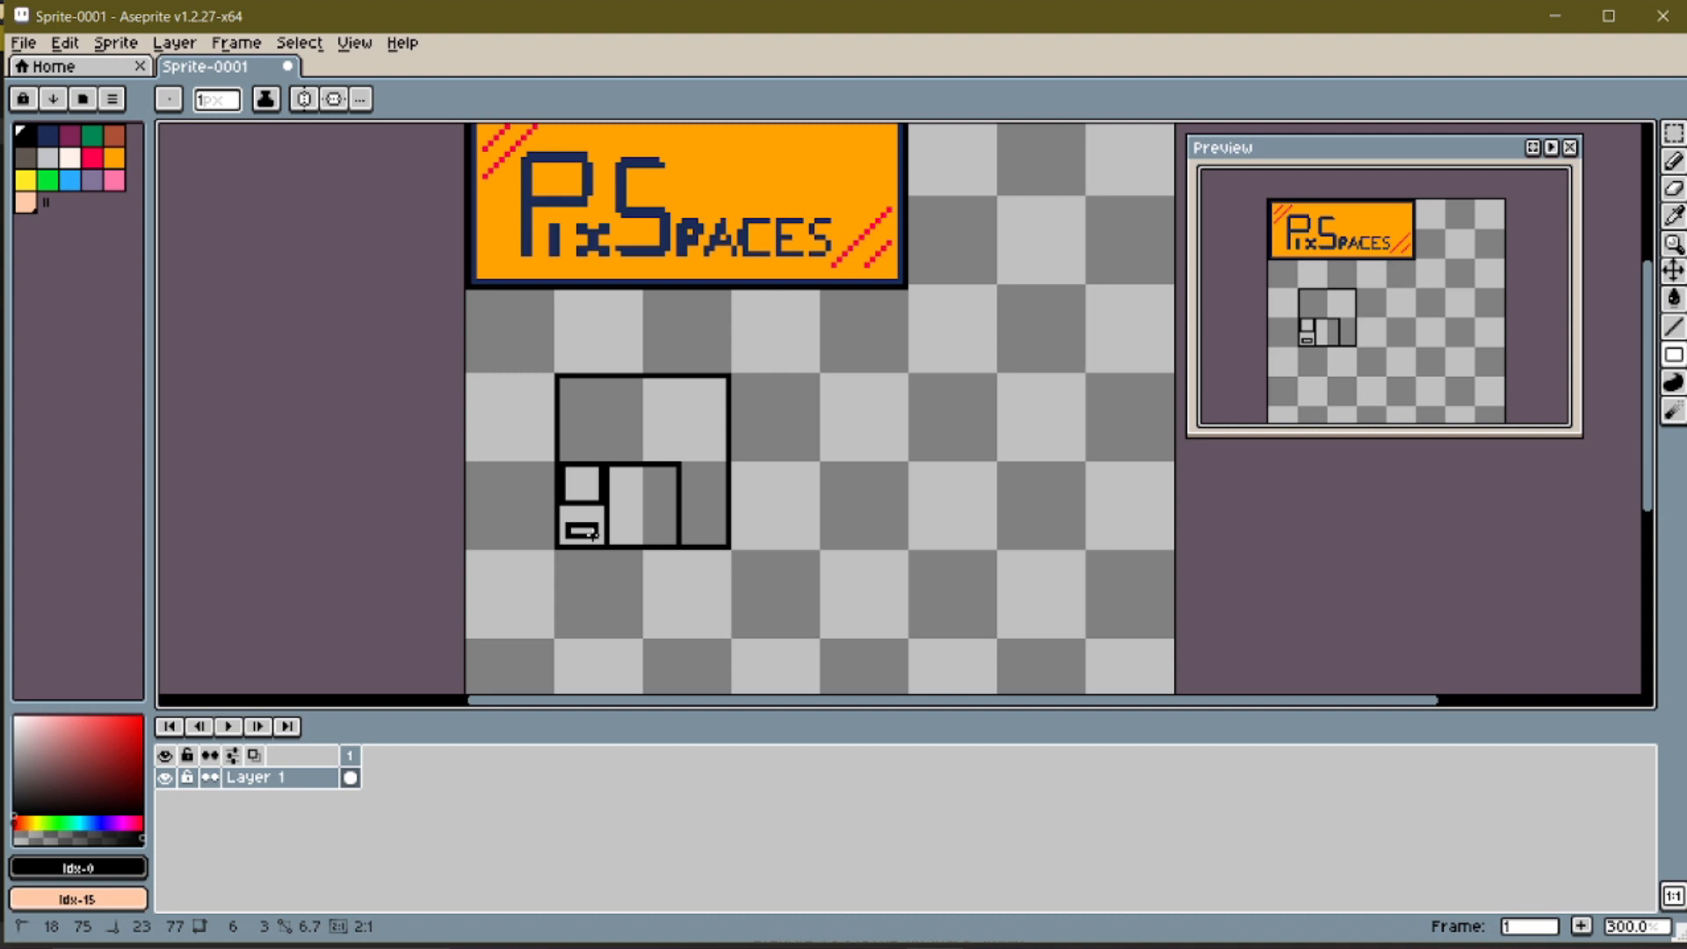
{"action": "key", "text": "ctrl+z"}
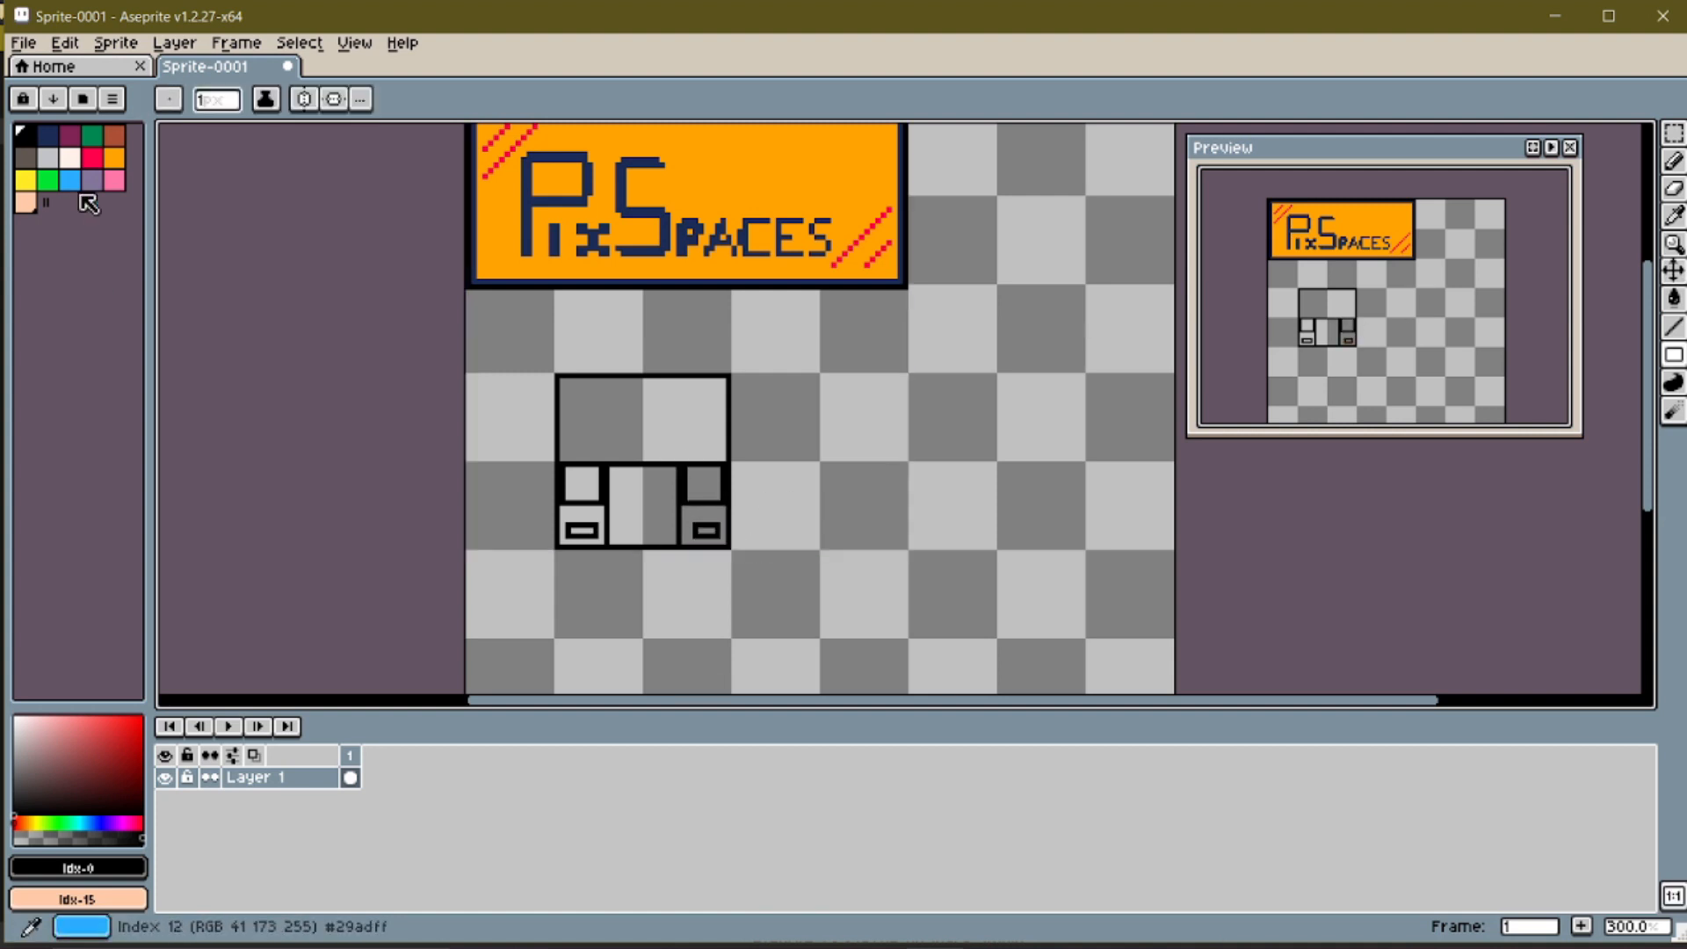
Step: Redraw the small black rectangle in the lower-right block of the truck front slightly wider
{"action": "right_click", "coordinate": [26, 202]}
{"action": "key", "text": "e"}
{"action": "key", "text": "u"}
{"action": "left_click_drag", "start_coordinate": [686, 524], "coordinate": [721, 537]}
Step: Fill the truck's windshield with light blue and add white 1 px diagonal reflections in its upper-left and lower-right corners
{"action": "left_click", "coordinate": [70, 180]}
{"action": "left_click_drag", "start_coordinate": [566, 387], "coordinate": [723, 457]}
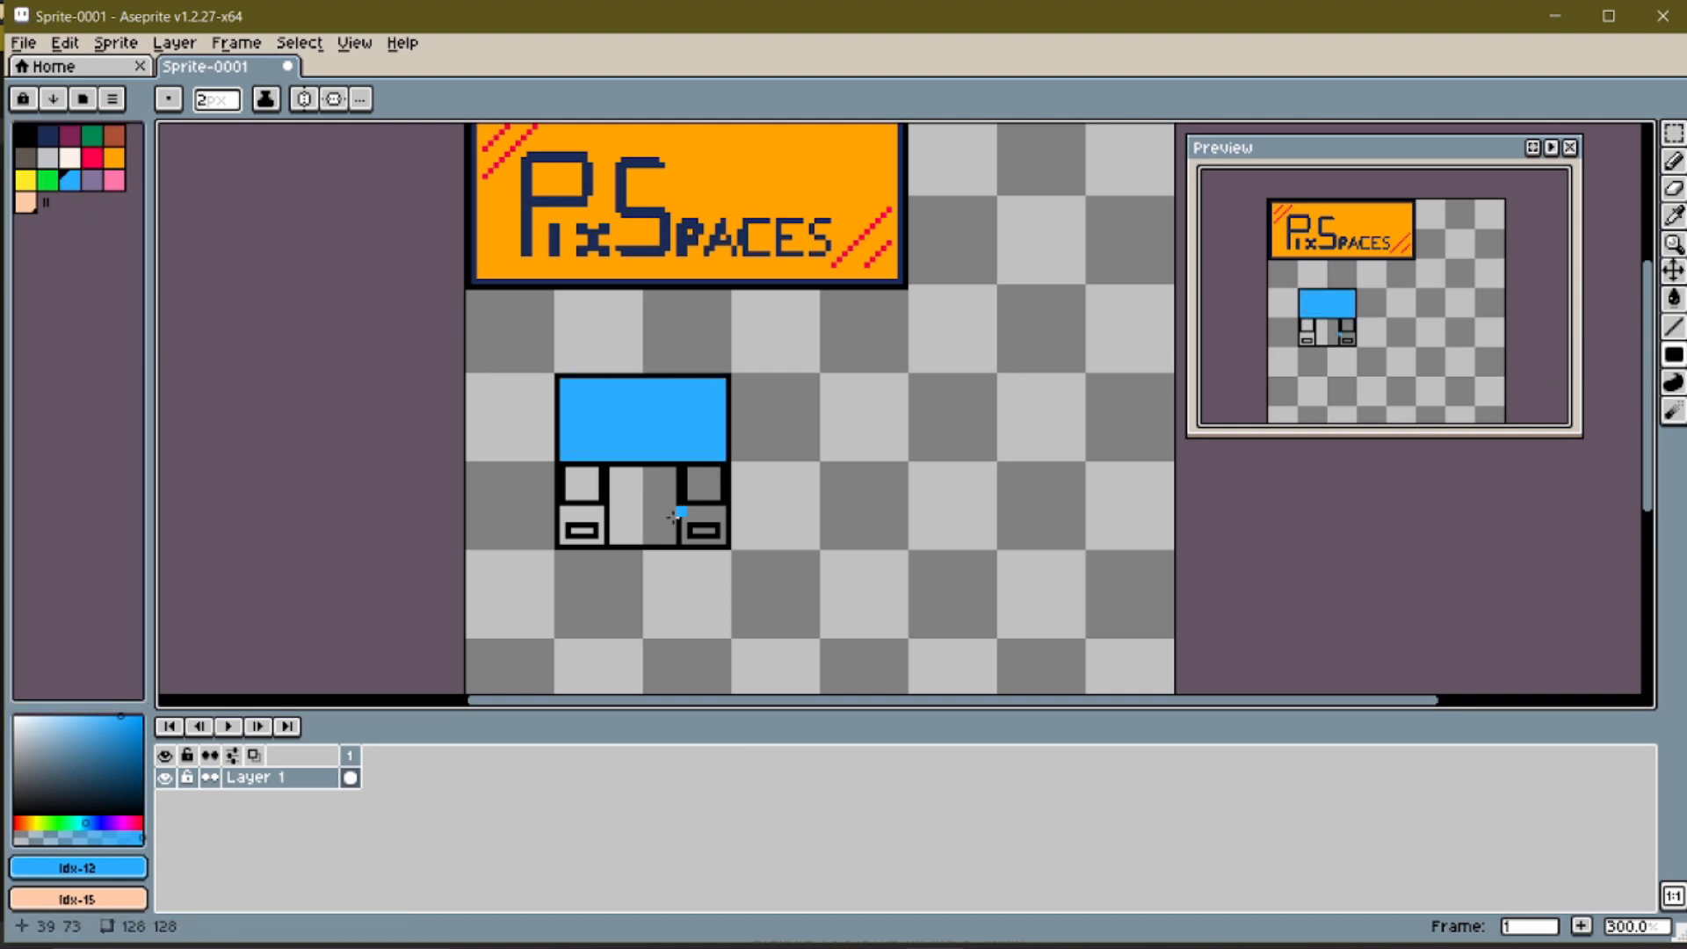
{"action": "left_click", "coordinate": [70, 158]}
{"action": "key", "text": "b"}
{"action": "left_click", "coordinate": [205, 102]}
{"action": "type", "text": "1"}
{"action": "scroll", "coordinate": [566, 401], "scroll_direction": "up", "scroll_amount": 2}
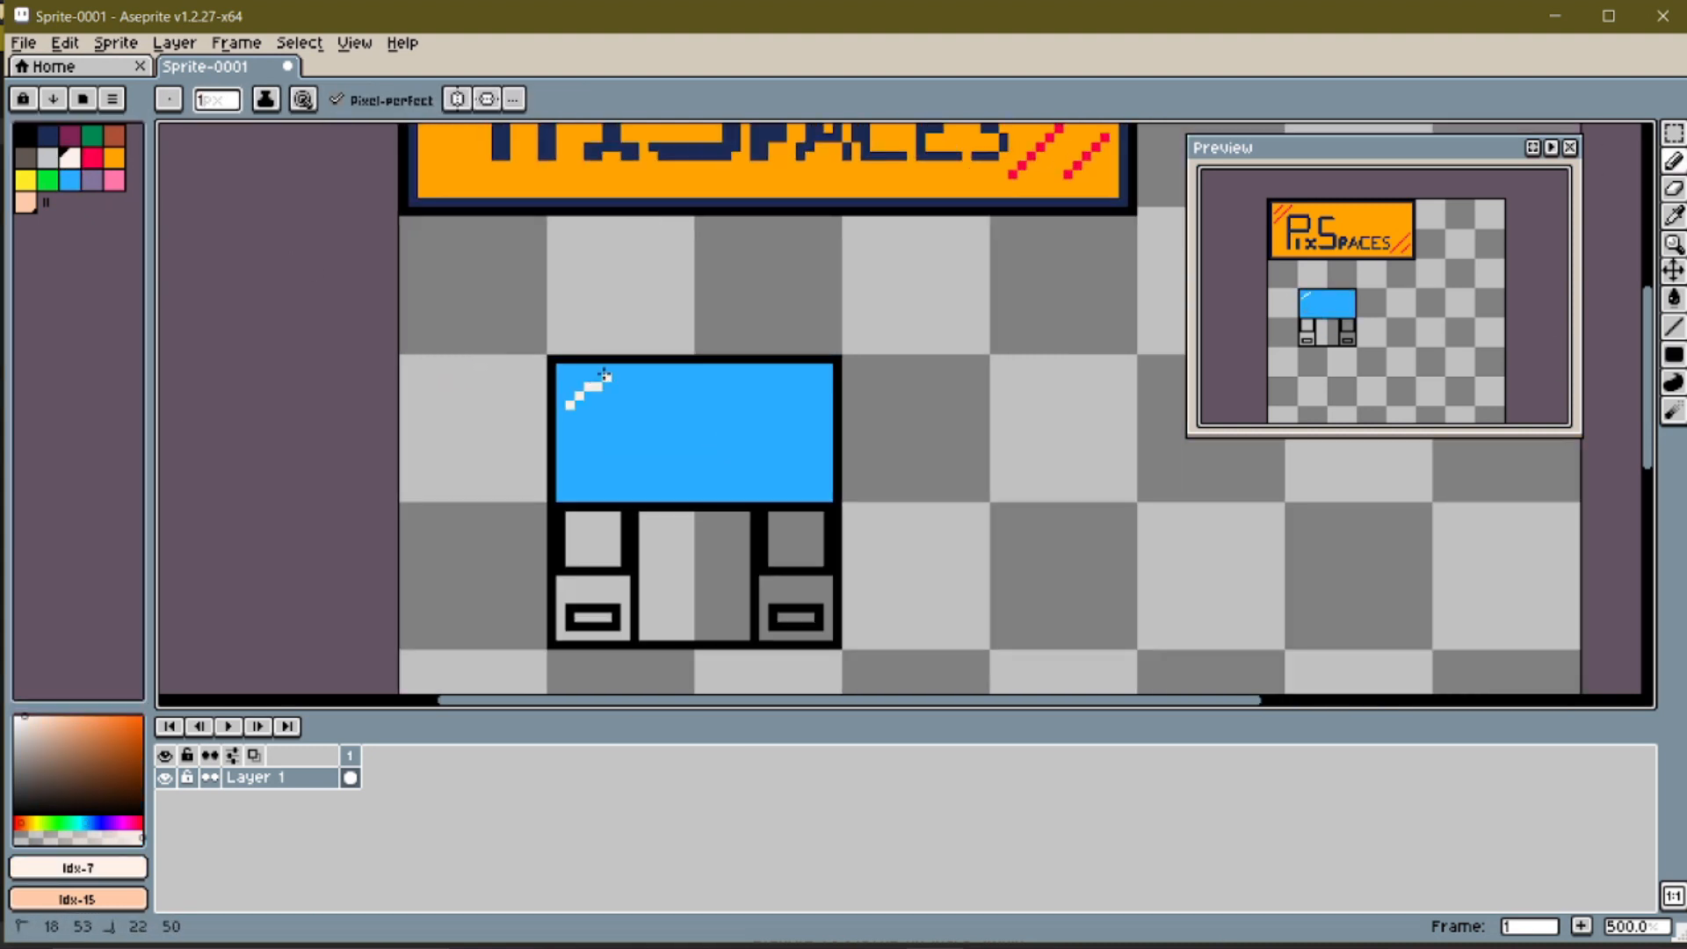
{"action": "key", "text": "l"}
{"action": "left_click_drag", "start_coordinate": [569, 442], "coordinate": [635, 379]}
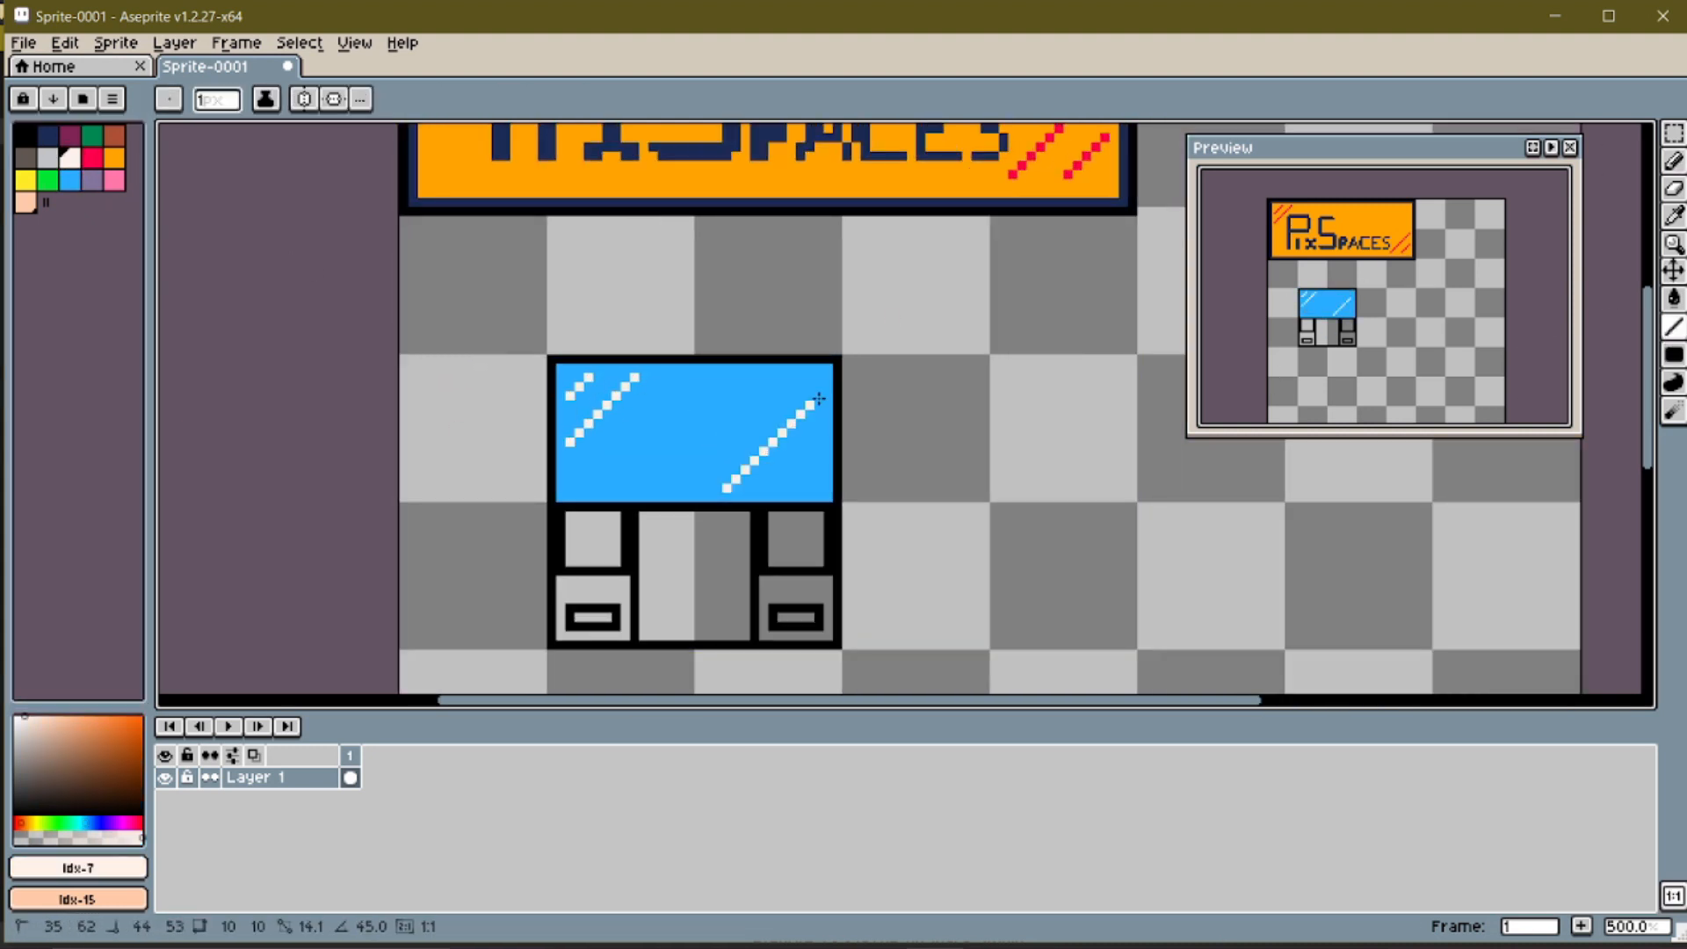
{"action": "left_click_drag", "start_coordinate": [819, 398], "coordinate": [820, 396]}
{"action": "left_click_drag", "start_coordinate": [782, 488], "coordinate": [819, 452]}
Step: Fill the two lower corner blocks and the centre grille area of the truck front with brown rectangles
{"action": "scroll", "coordinate": [675, 477], "scroll_direction": "down", "scroll_amount": 2}
{"action": "scroll", "coordinate": [798, 512], "scroll_direction": "up", "scroll_amount": 1}
{"action": "scroll", "coordinate": [738, 384], "scroll_direction": "down", "scroll_amount": 1}
{"action": "scroll", "coordinate": [606, 546], "scroll_direction": "up", "scroll_amount": 1}
{"action": "left_click", "coordinate": [114, 136]}
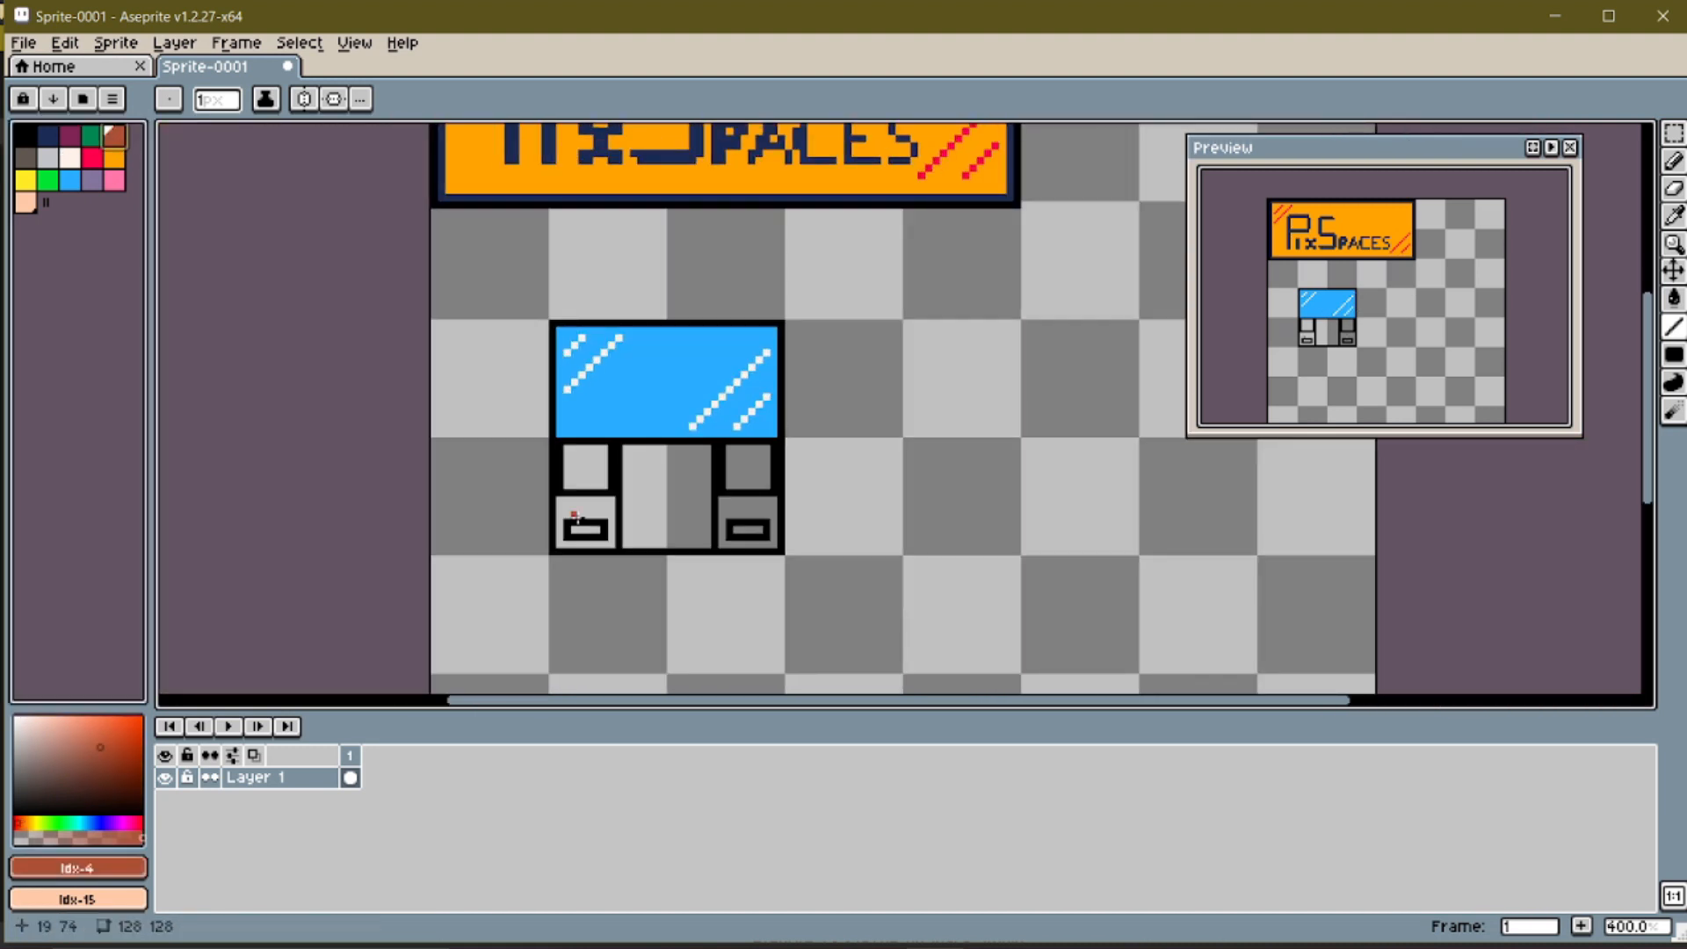
{"action": "scroll", "coordinate": [643, 520], "scroll_direction": "up", "scroll_amount": 4}
{"action": "left_click_drag", "start_coordinate": [395, 455], "coordinate": [485, 523]}
{"action": "key", "text": "ctrl+z"}
{"action": "key", "text": "u"}
{"action": "left_click_drag", "start_coordinate": [417, 478], "coordinate": [551, 590]}
{"action": "left_click_drag", "start_coordinate": [904, 478], "coordinate": [1036, 590]}
{"action": "left_click_drag", "start_coordinate": [617, 323], "coordinate": [839, 590]}
Step: Fill both headlights of the truck front with light grey rectangles
{"action": "left_click", "coordinate": [50, 162]}
{"action": "left_click", "coordinate": [30, 162]}
{"action": "left_click", "coordinate": [50, 162]}
{"action": "left_click_drag", "start_coordinate": [439, 322], "coordinate": [528, 411]}
{"action": "left_click_drag", "start_coordinate": [927, 323], "coordinate": [1016, 411]}
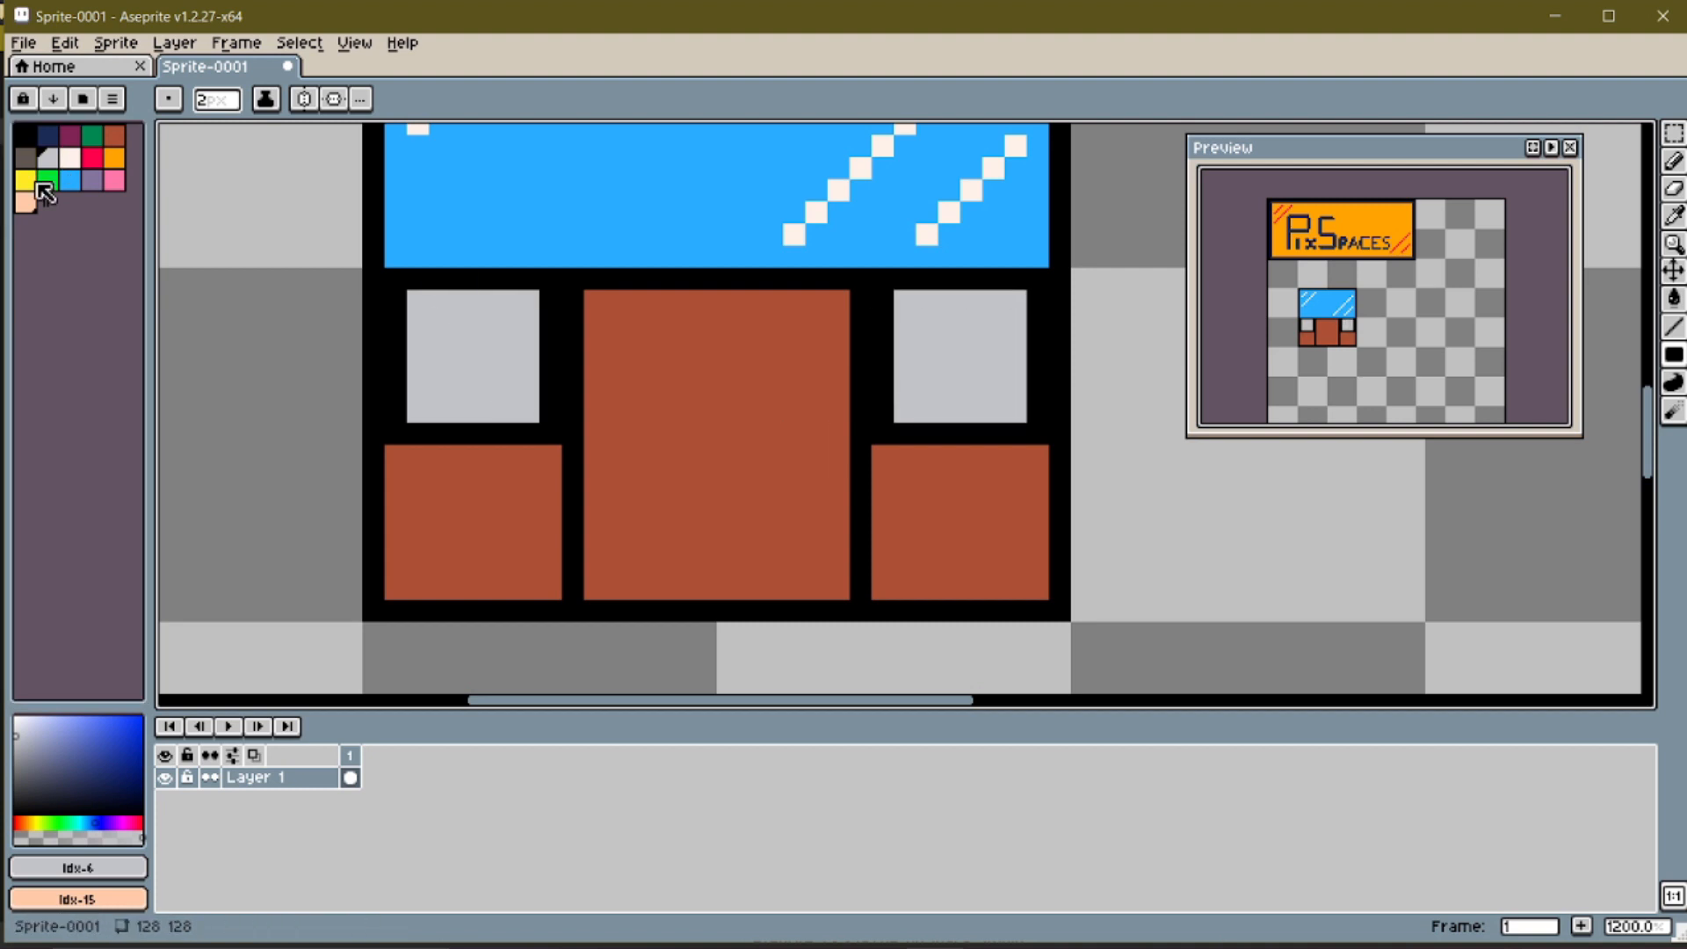
Step: Add white diagonal highlights to the headlights and choose dark blue as the drawing colour
{"action": "left_click", "coordinate": [70, 159]}
{"action": "left_click", "coordinate": [1673, 328]}
{"action": "left_click_drag", "start_coordinate": [418, 345], "coordinate": [462, 302]}
{"action": "left_click_drag", "start_coordinate": [484, 411], "coordinate": [531, 365]}
{"action": "scroll", "coordinate": [1012, 368], "scroll_direction": "down", "scroll_amount": 1}
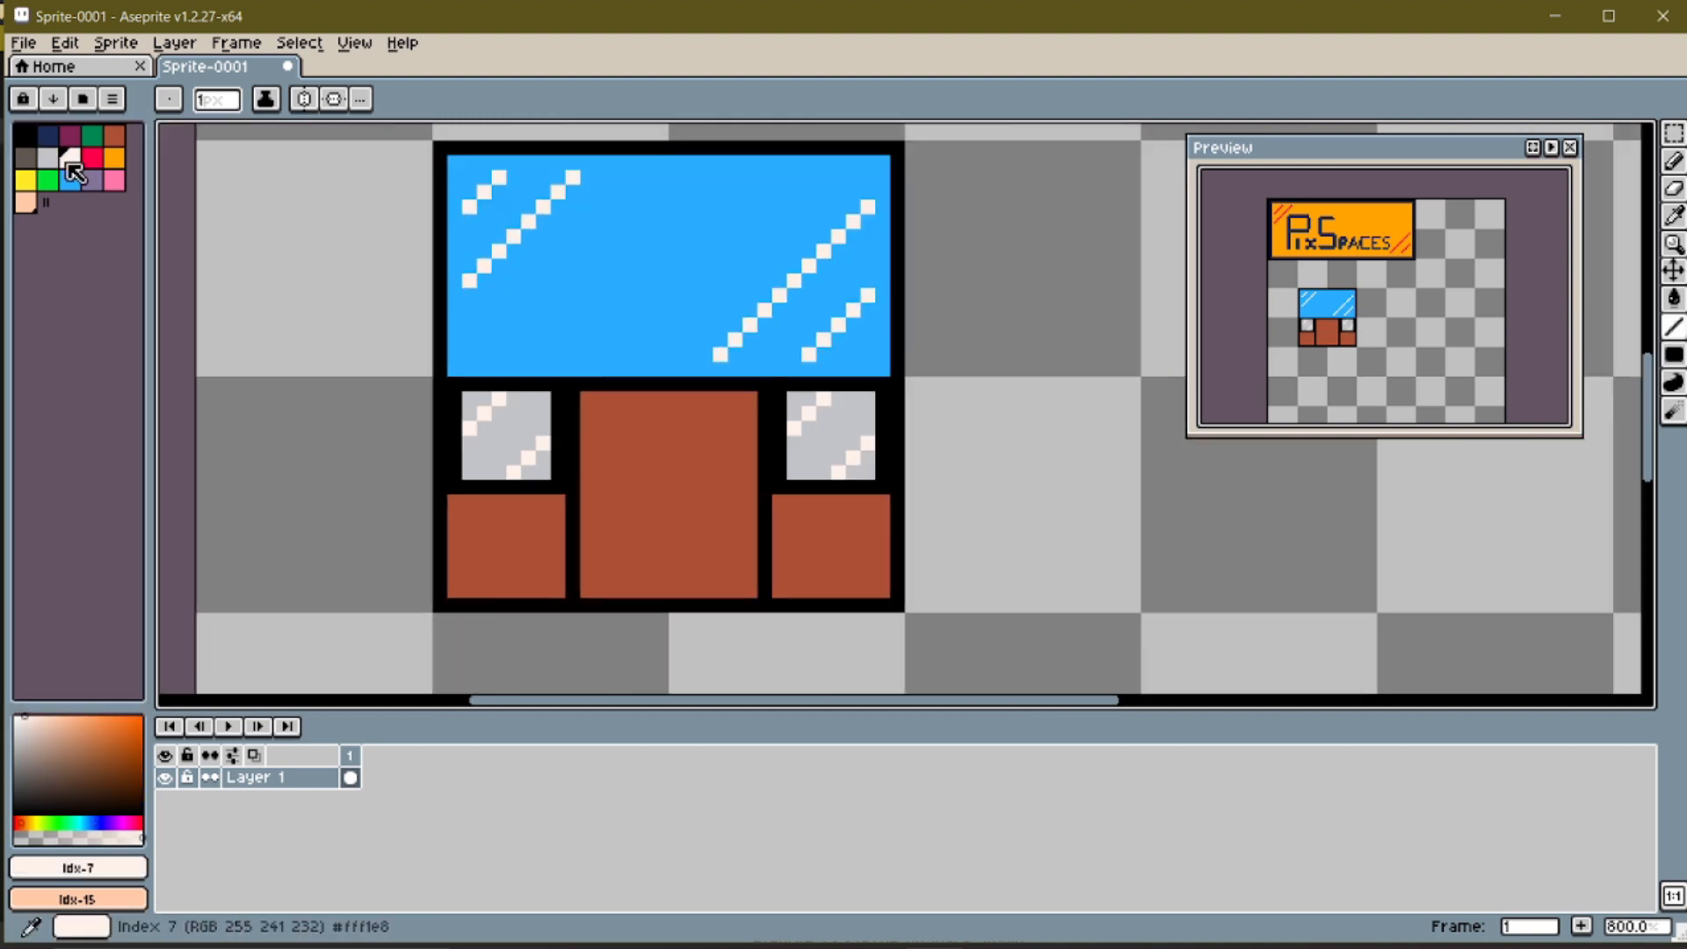
{"action": "left_click", "coordinate": [48, 135]}
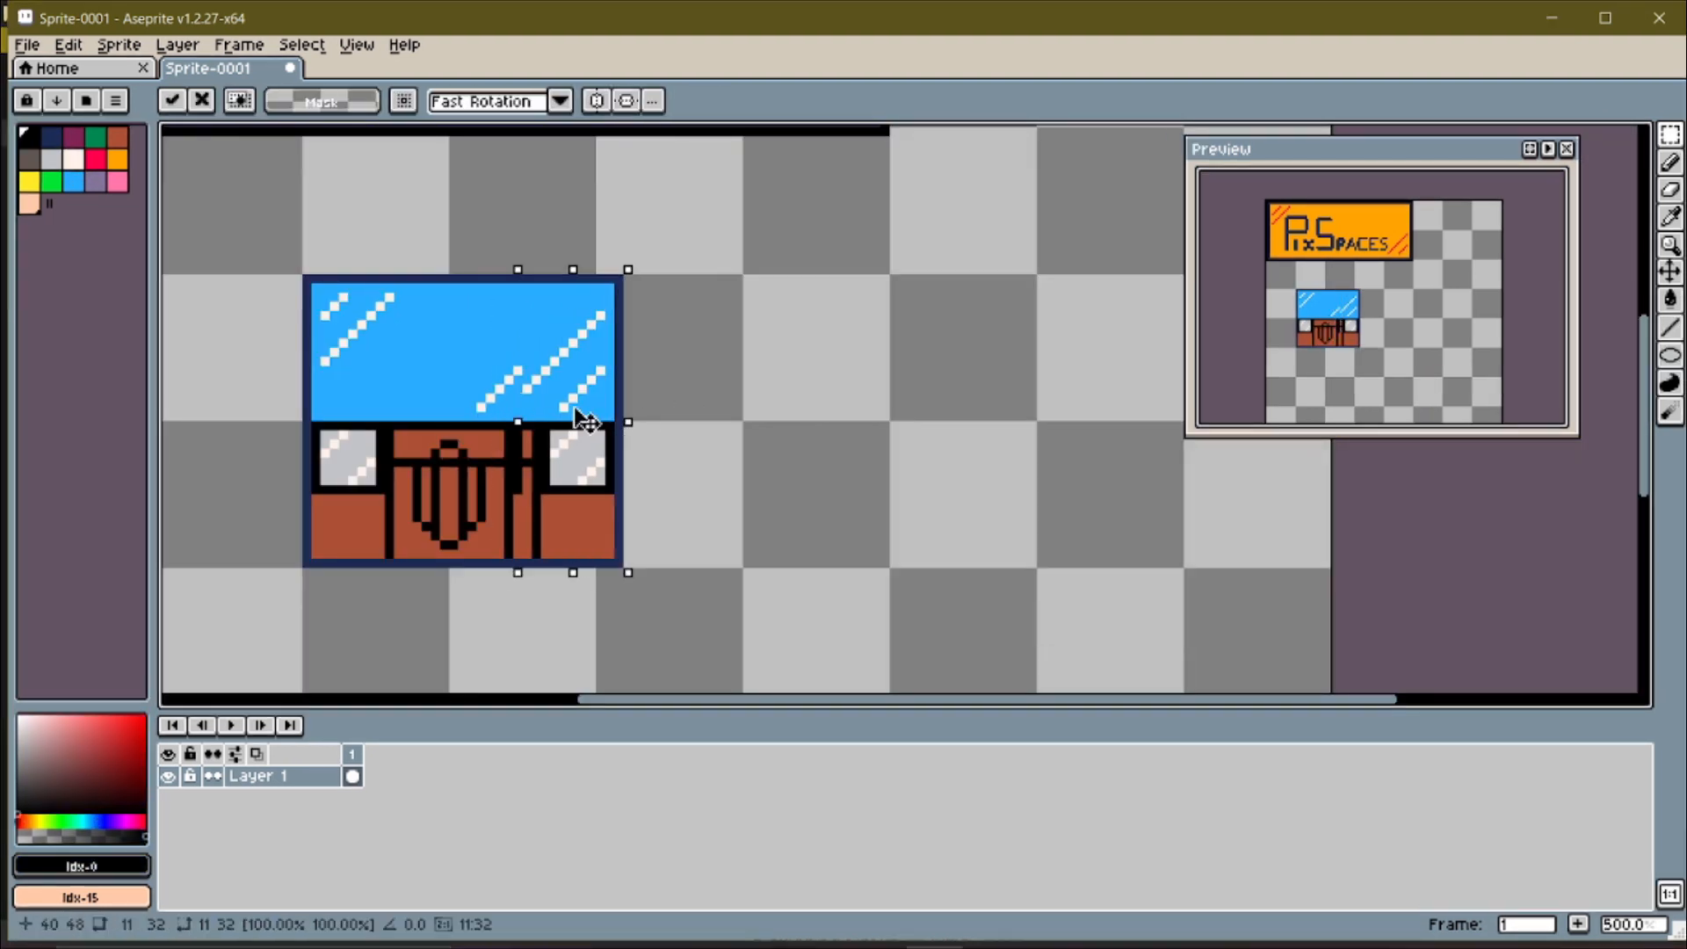
{"action": "left_click_drag", "start_coordinate": [564, 387], "coordinate": [861, 369]}
{"action": "key", "text": "ctrl+z"}
{"action": "left_click_drag", "start_coordinate": [580, 420], "coordinate": [760, 420], "text": "ctrl"}
{"action": "left_click_drag", "start_coordinate": [779, 422], "coordinate": [623, 432]}
{"action": "left_click_drag", "start_coordinate": [802, 573], "coordinate": [776, 422]}
{"action": "key", "text": "ctrl+z"}
{"action": "key", "text": "ctrl+z"}
{"action": "left_click_drag", "start_coordinate": [596, 409], "coordinate": [669, 382]}
{"action": "key", "text": "ctrl+z"}
Step: Copy the selected 11 × 32 px slice of the truck front, mirror it horizontally and place it as part of a separate side panel
{"action": "left_click_drag", "start_coordinate": [541, 391], "coordinate": [735, 390], "text": "ctrl"}
{"action": "left_click_drag", "start_coordinate": [793, 422], "coordinate": [584, 422]}
{"action": "left_click_drag", "start_coordinate": [640, 420], "coordinate": [798, 420]}
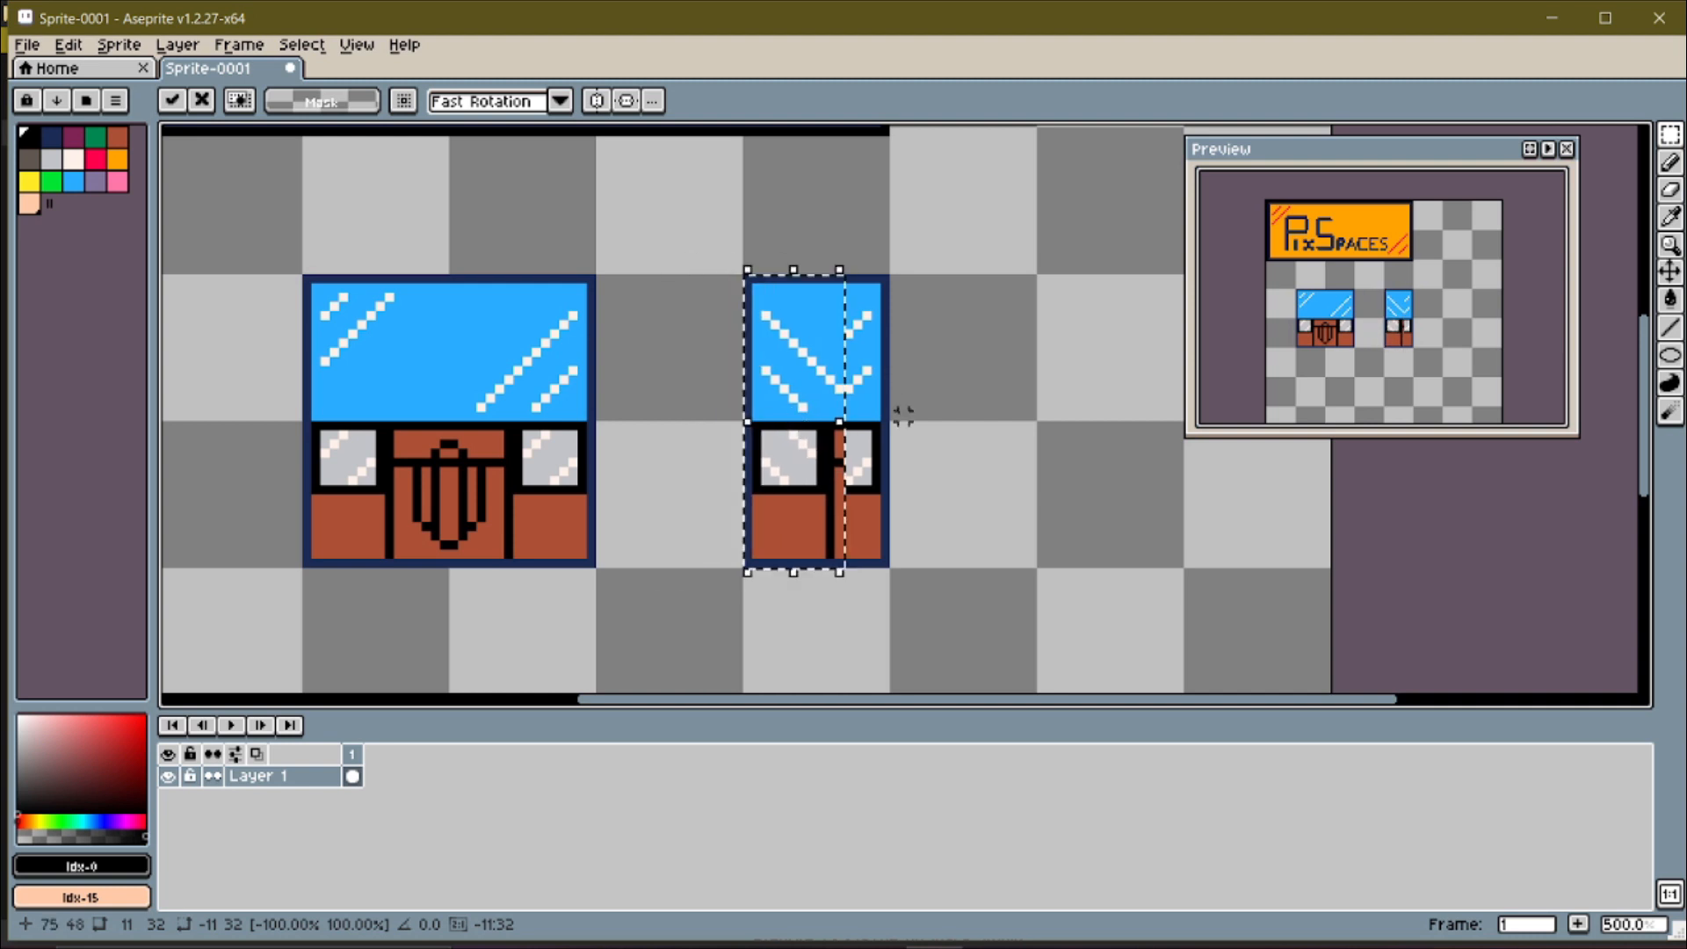
{"action": "scroll", "coordinate": [909, 483], "scroll_direction": "up", "scroll_amount": 2}
{"action": "key", "text": "ctrl+d"}
{"action": "key", "text": "l"}
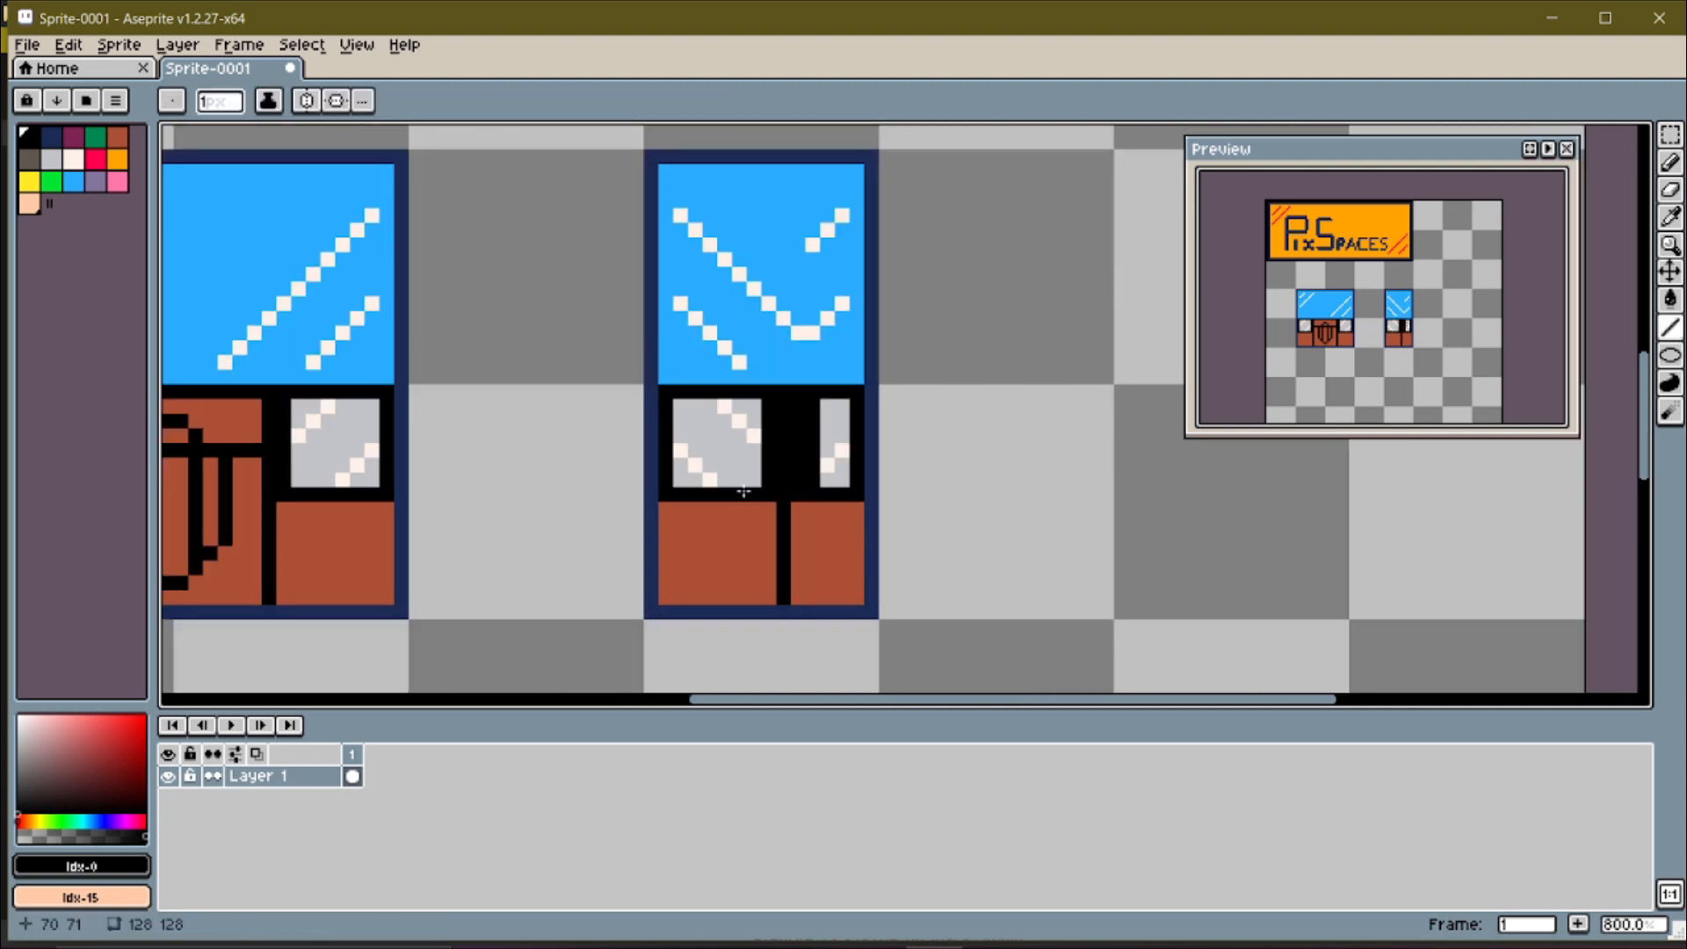
Step: Fill the larger headlight area and the two lower blocks of the side panel with orange rectangles
{"action": "left_click", "coordinate": [119, 161]}
{"action": "left_click_drag", "start_coordinate": [680, 406], "coordinate": [747, 473]}
{"action": "left_click", "coordinate": [1669, 299]}
{"action": "left_click", "coordinate": [1669, 356]}
{"action": "left_click", "coordinate": [1581, 356]}
{"action": "left_click_drag", "start_coordinate": [694, 421], "coordinate": [754, 478]}
{"action": "left_click_drag", "start_coordinate": [680, 523], "coordinate": [769, 597]}
{"action": "left_click_drag", "start_coordinate": [813, 524], "coordinate": [857, 599]}
Step: Copy the whole orange side panel, mirror the copy horizontally and place it against the original
{"action": "scroll", "coordinate": [834, 369], "scroll_direction": "down", "scroll_amount": 1}
{"action": "scroll", "coordinate": [838, 349], "scroll_direction": "down", "scroll_amount": 1}
{"action": "left_click", "coordinate": [1669, 136]}
{"action": "left_click_drag", "start_coordinate": [758, 314], "coordinate": [620, 598]}
{"action": "left_click_drag", "start_coordinate": [689, 457], "coordinate": [983, 459], "text": "ctrl"}
{"action": "left_click_drag", "start_coordinate": [1062, 458], "coordinate": [767, 477]}
{"action": "key", "text": "ctrl+d"}
Step: Move the truck front and the pair of side panels up to sit directly beneath the PixSpaces sign
{"action": "scroll", "coordinate": [930, 471], "scroll_direction": "down", "scroll_amount": 2}
{"action": "middle_click_drag", "start_coordinate": [904, 303], "coordinate": [815, 391]}
{"action": "scroll", "coordinate": [509, 350], "scroll_direction": "up", "scroll_amount": 1}
{"action": "middle_click_drag", "start_coordinate": [649, 305], "coordinate": [696, 313]}
{"action": "left_click_drag", "start_coordinate": [569, 354], "coordinate": [255, 460]}
{"action": "left_click_drag", "start_coordinate": [693, 354], "coordinate": [922, 583]}
{"action": "left_click_drag", "start_coordinate": [819, 503], "coordinate": [620, 400]}
{"action": "left_click_drag", "start_coordinate": [451, 472], "coordinate": [223, 245]}
{"action": "key", "text": "Down"}
{"action": "key", "text": "Down"}
{"action": "left_click_drag", "start_coordinate": [496, 252], "coordinate": [729, 479]}
{"action": "key", "text": "Down"}
{"action": "key", "text": "ctrl+d"}
Step: Copy the 15 × 32 px slice at the sign's right end and place it beside the sign for the rear panel
{"action": "middle_click_drag", "start_coordinate": [863, 361], "coordinate": [727, 510]}
{"action": "middle_click_drag", "start_coordinate": [682, 244], "coordinate": [671, 344]}
{"action": "left_click_drag", "start_coordinate": [553, 480], "coordinate": [655, 252]}
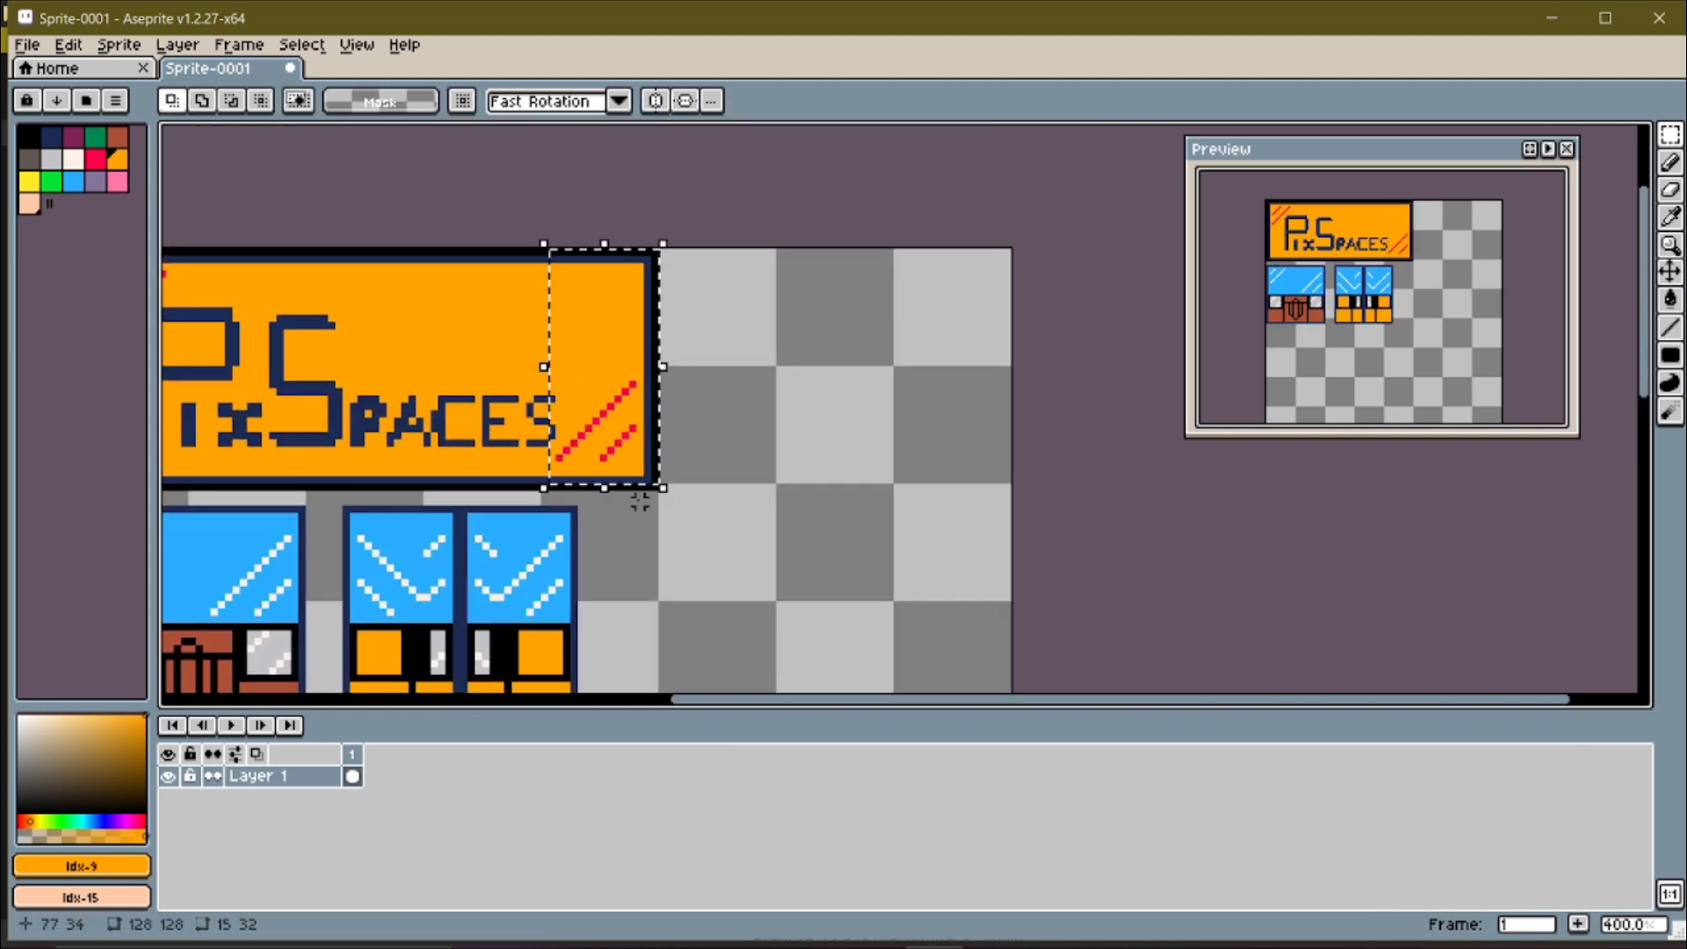
{"action": "left_click_drag", "start_coordinate": [593, 377], "coordinate": [854, 376], "text": "ctrl"}
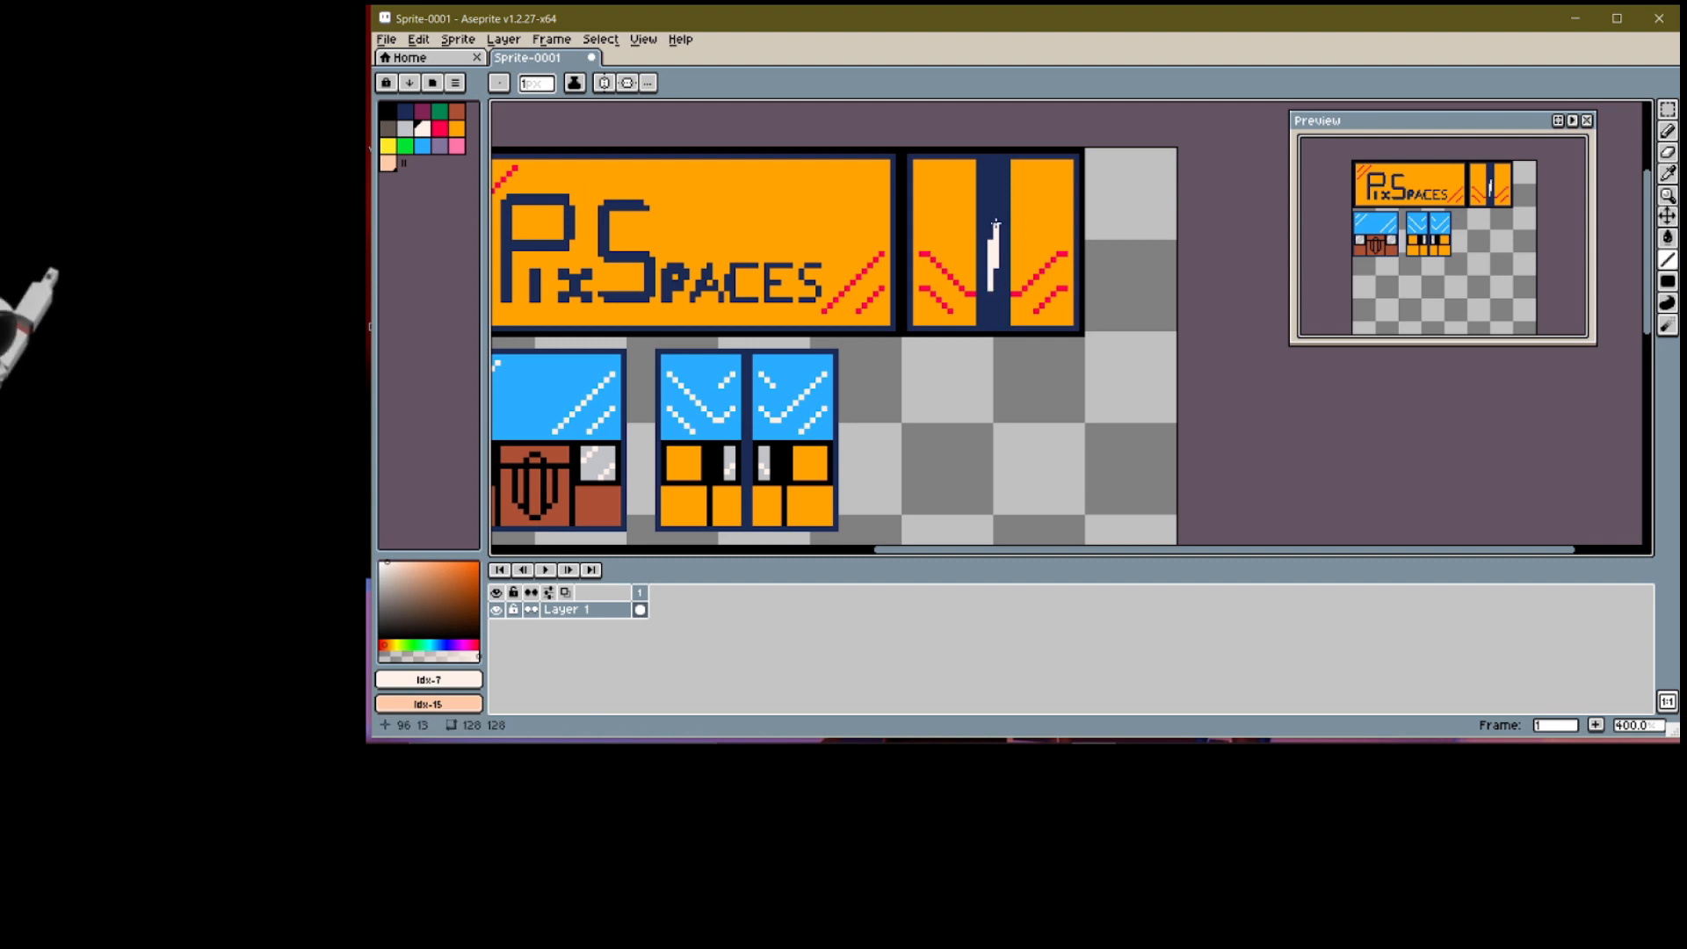
Step: Complete the white outlined door handle on the rear panel's dark blue centre strip
{"action": "scroll", "coordinate": [995, 224], "scroll_direction": "down", "scroll_amount": 1}
{"action": "mouse_move", "coordinate": [982, 218]}
{"action": "left_mouse_down"}
{"action": "mouse_move", "coordinate": [1006, 273]}
{"action": "mouse_move", "coordinate": [985, 306]}
{"action": "mouse_move", "coordinate": [1021, 220]}
{"action": "left_mouse_up"}
{"action": "scroll", "coordinate": [986, 226], "scroll_direction": "up", "scroll_amount": 2}
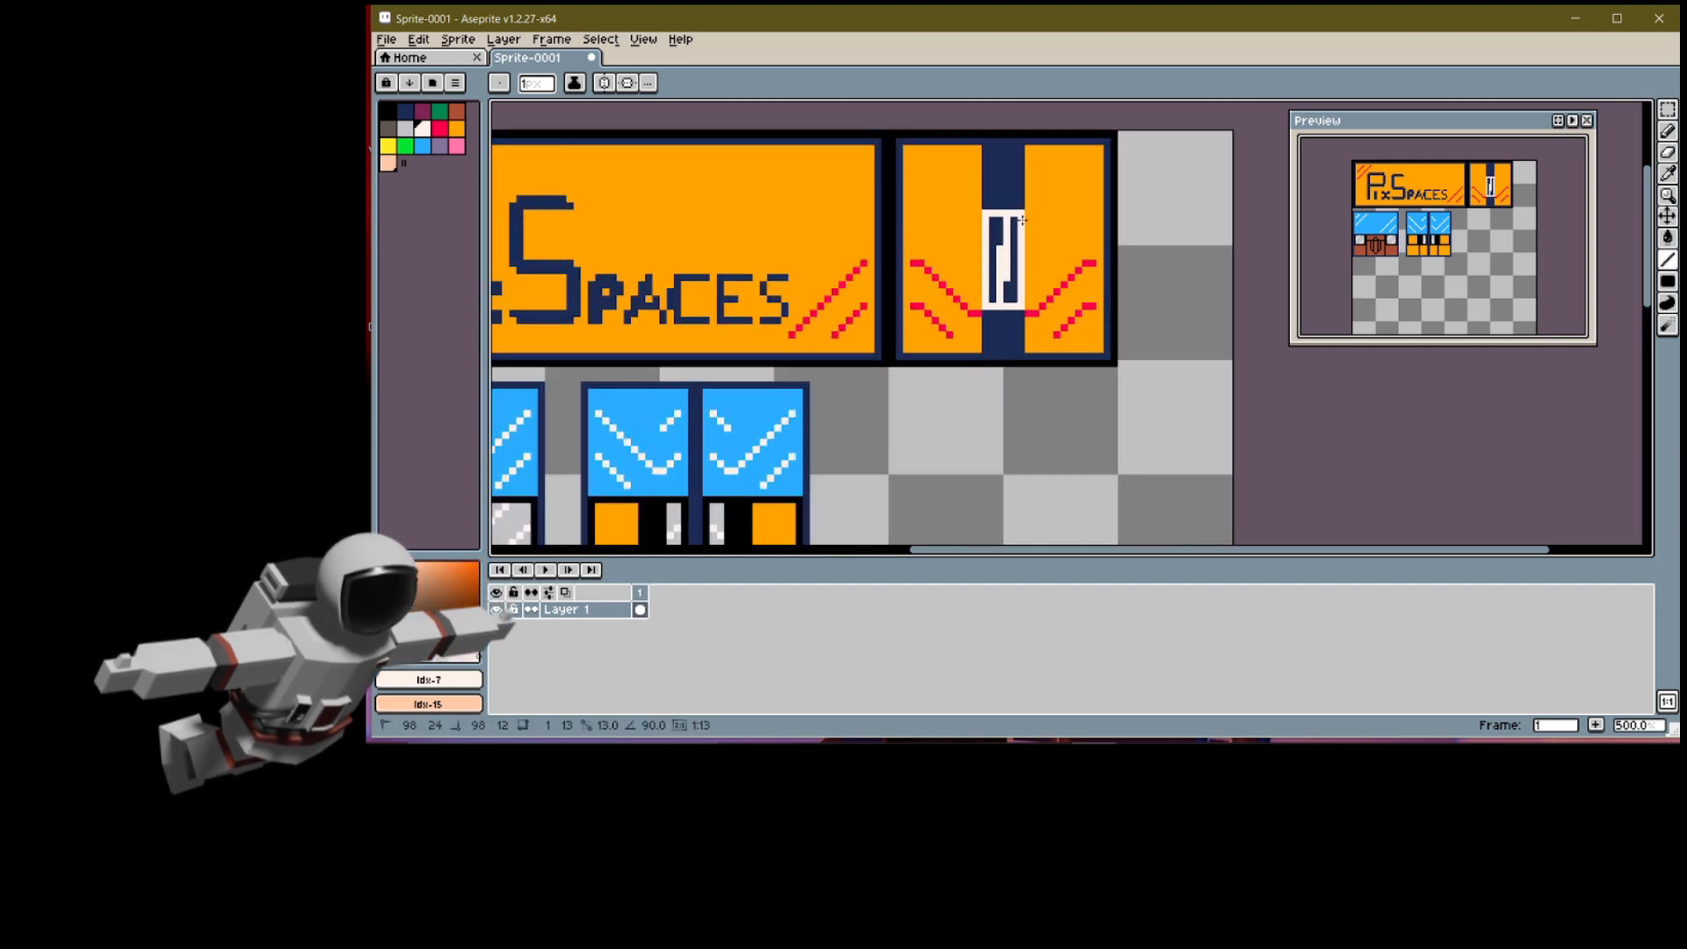
Step: Examine the whole truck texture and its preview at different zoom levels
{"action": "scroll", "coordinate": [1080, 333], "scroll_direction": "down", "scroll_amount": 2}
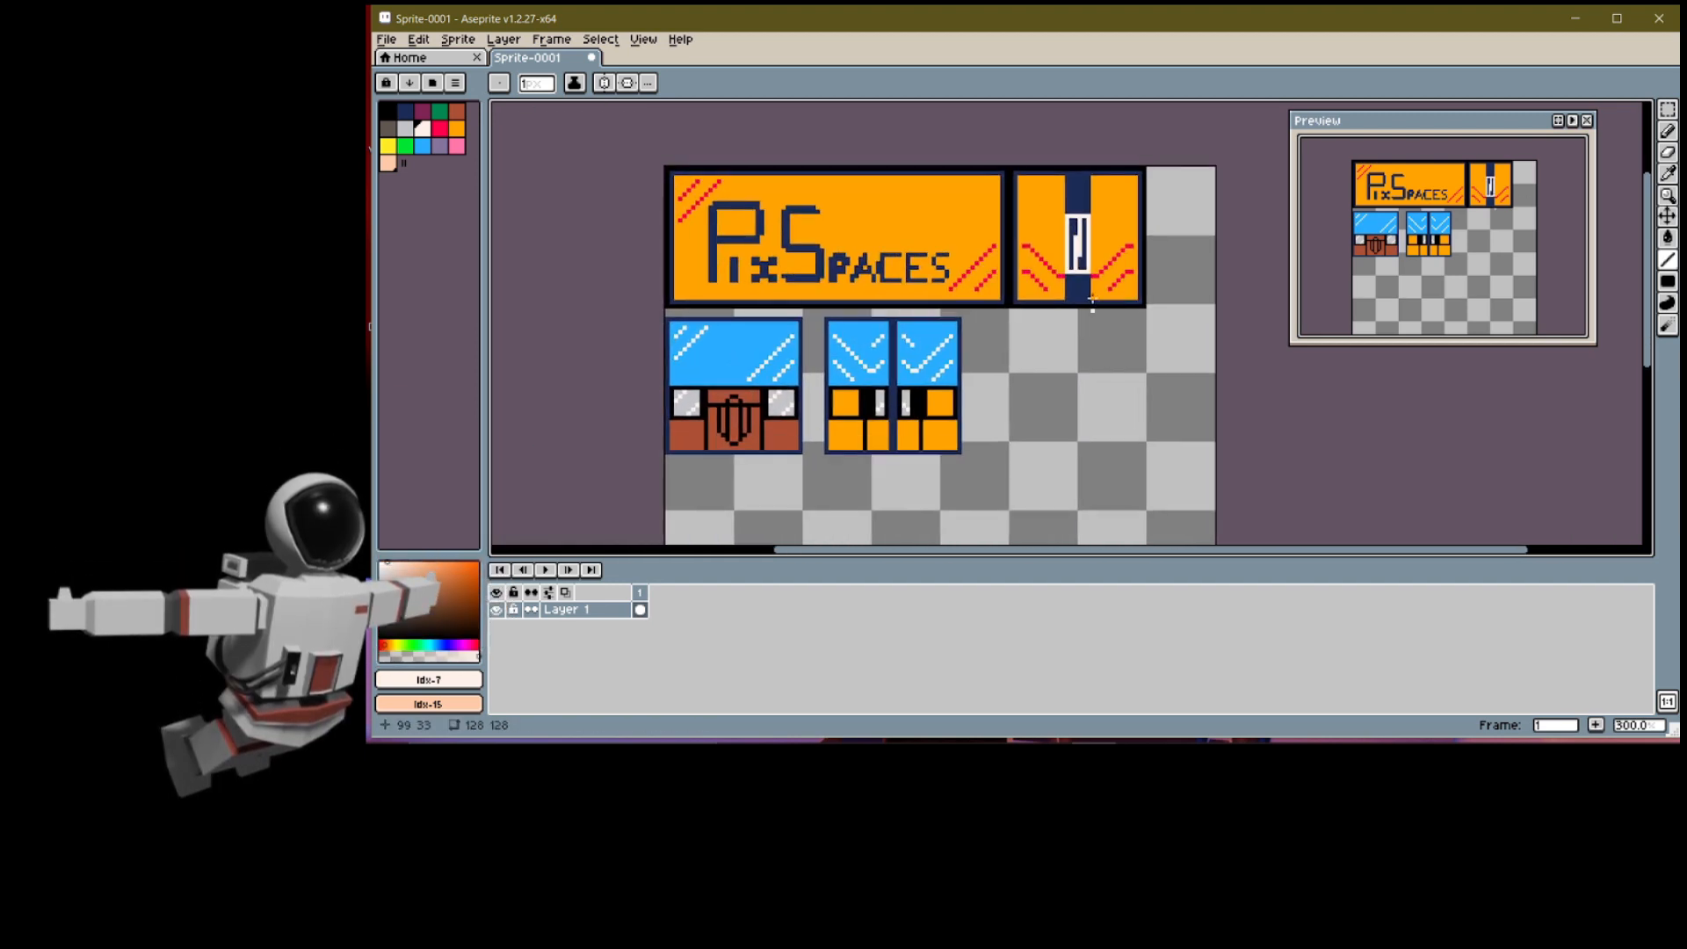
{"action": "scroll", "coordinate": [935, 314], "scroll_direction": "down", "scroll_amount": 2}
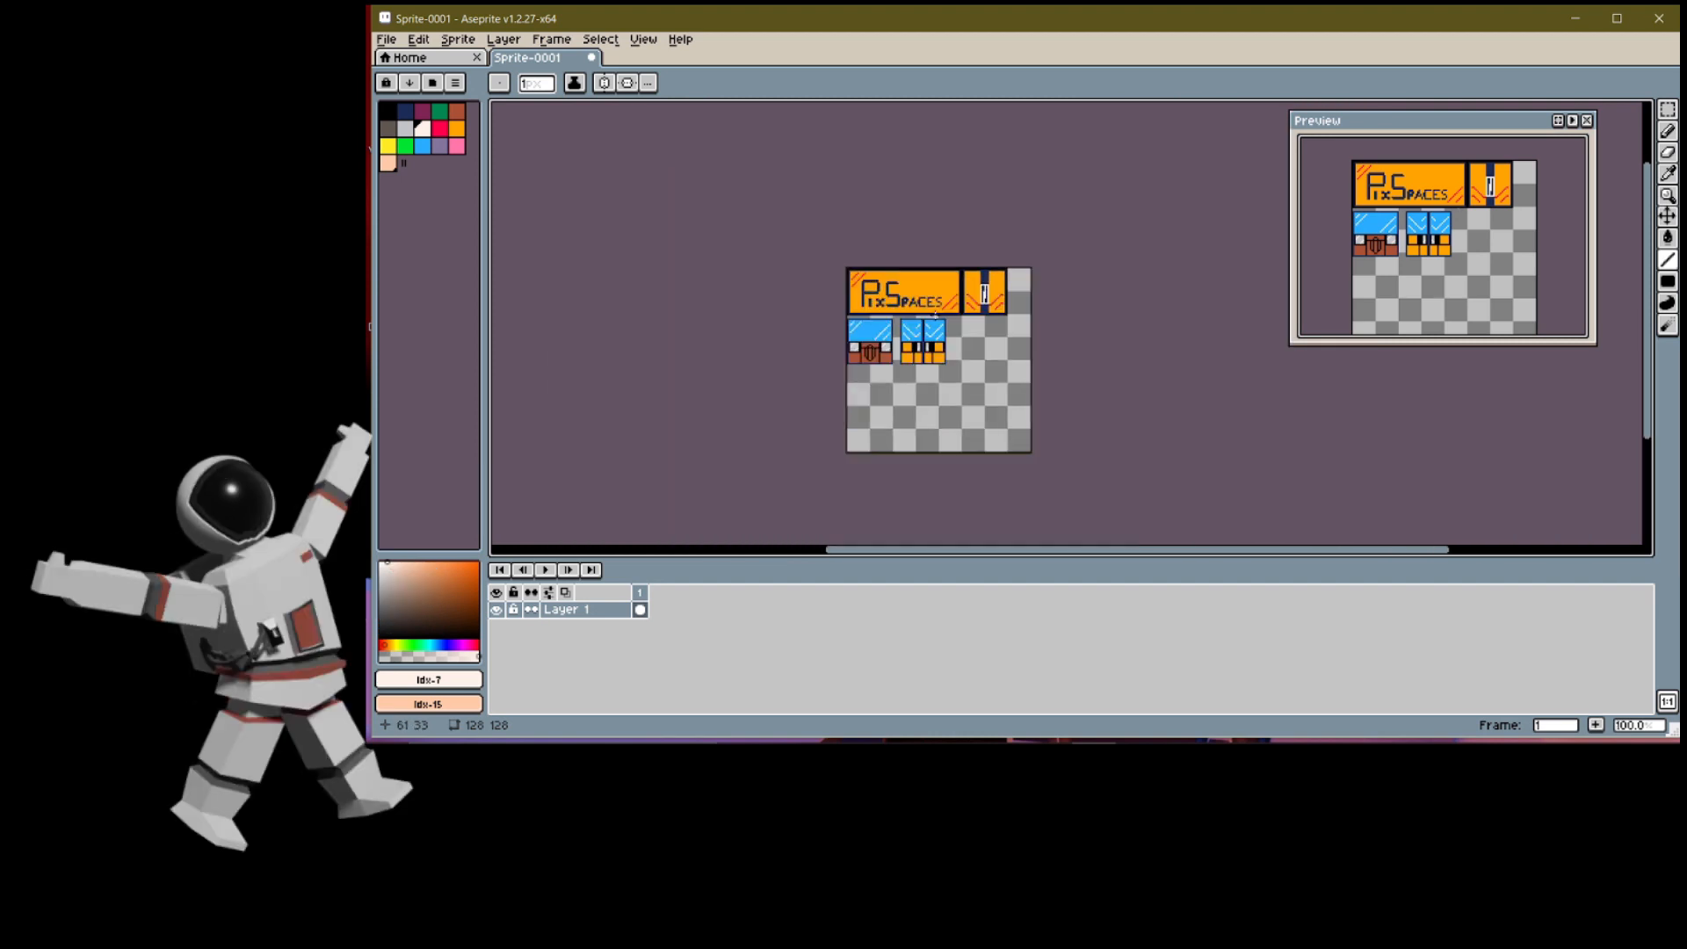
{"action": "scroll", "coordinate": [915, 333], "scroll_direction": "up", "scroll_amount": 3}
{"action": "scroll", "coordinate": [1445, 230], "scroll_direction": "up", "scroll_amount": 1}
{"action": "scroll", "coordinate": [1450, 231], "scroll_direction": "down", "scroll_amount": 1}
{"action": "left_click_drag", "start_coordinate": [1460, 230], "coordinate": [1466, 237]}
{"action": "scroll", "coordinate": [1464, 237], "scroll_direction": "up", "scroll_amount": 1}
{"action": "scroll", "coordinate": [973, 297], "scroll_direction": "down", "scroll_amount": 1}
{"action": "middle_click_drag", "start_coordinate": [1038, 200], "coordinate": [996, 227]}
Step: Save the sprite as "Truck picoCad x1 v01" and export it as a PNG image
{"action": "left_click", "coordinate": [419, 39]}
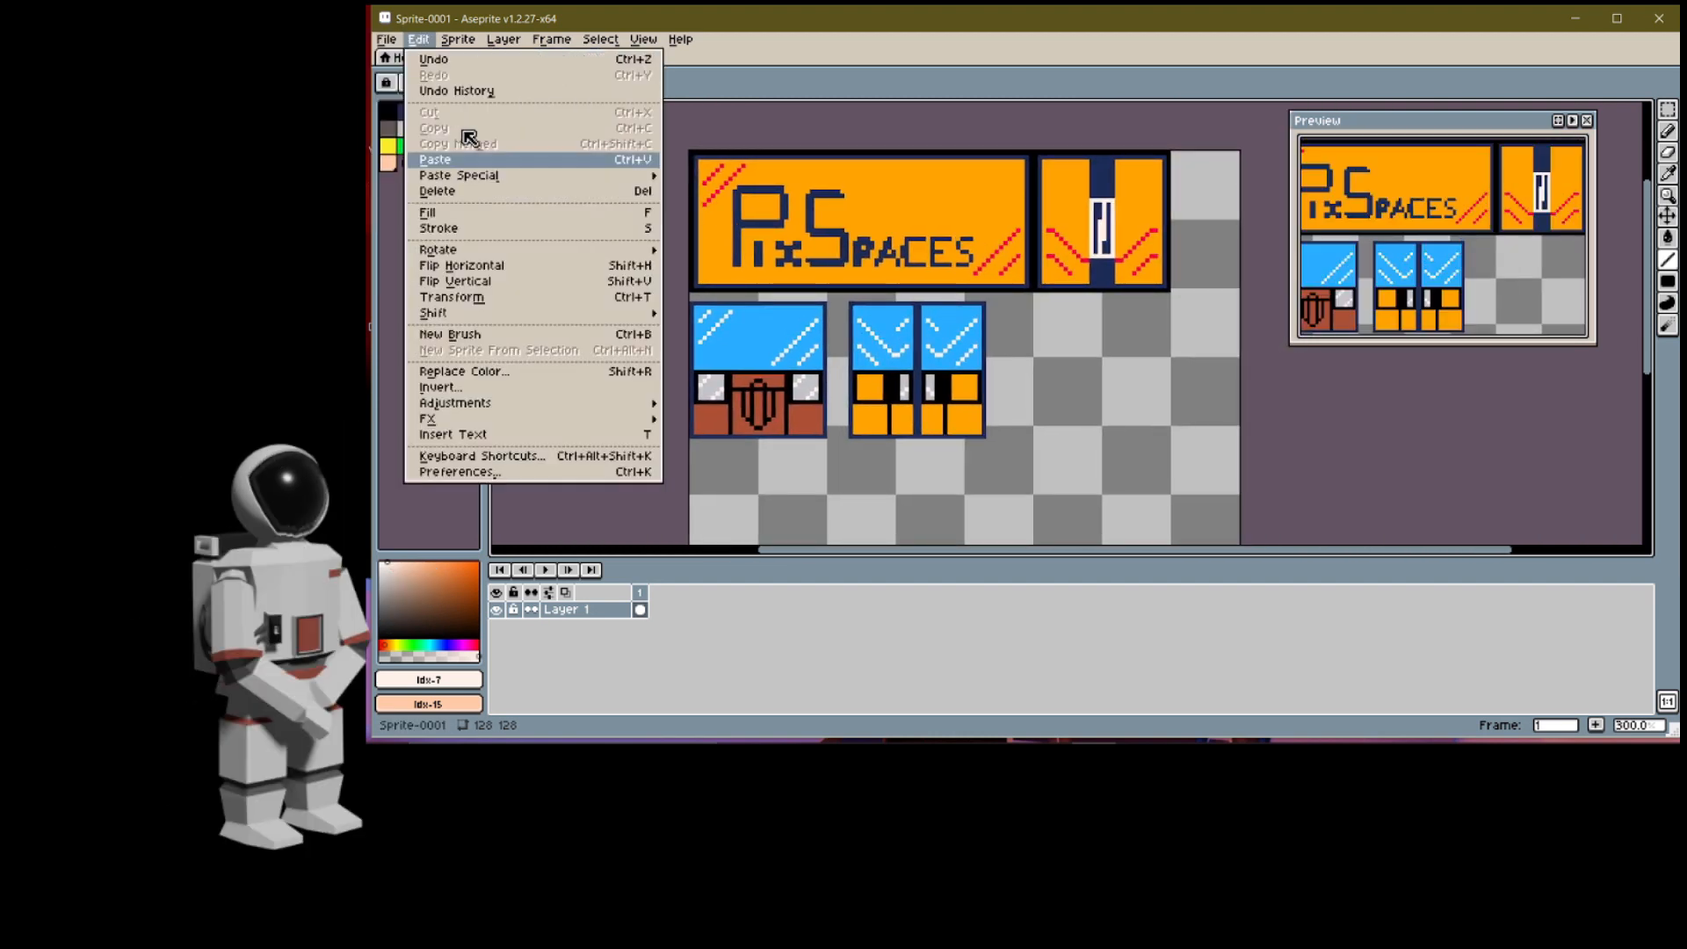
{"action": "left_click", "coordinate": [431, 128]}
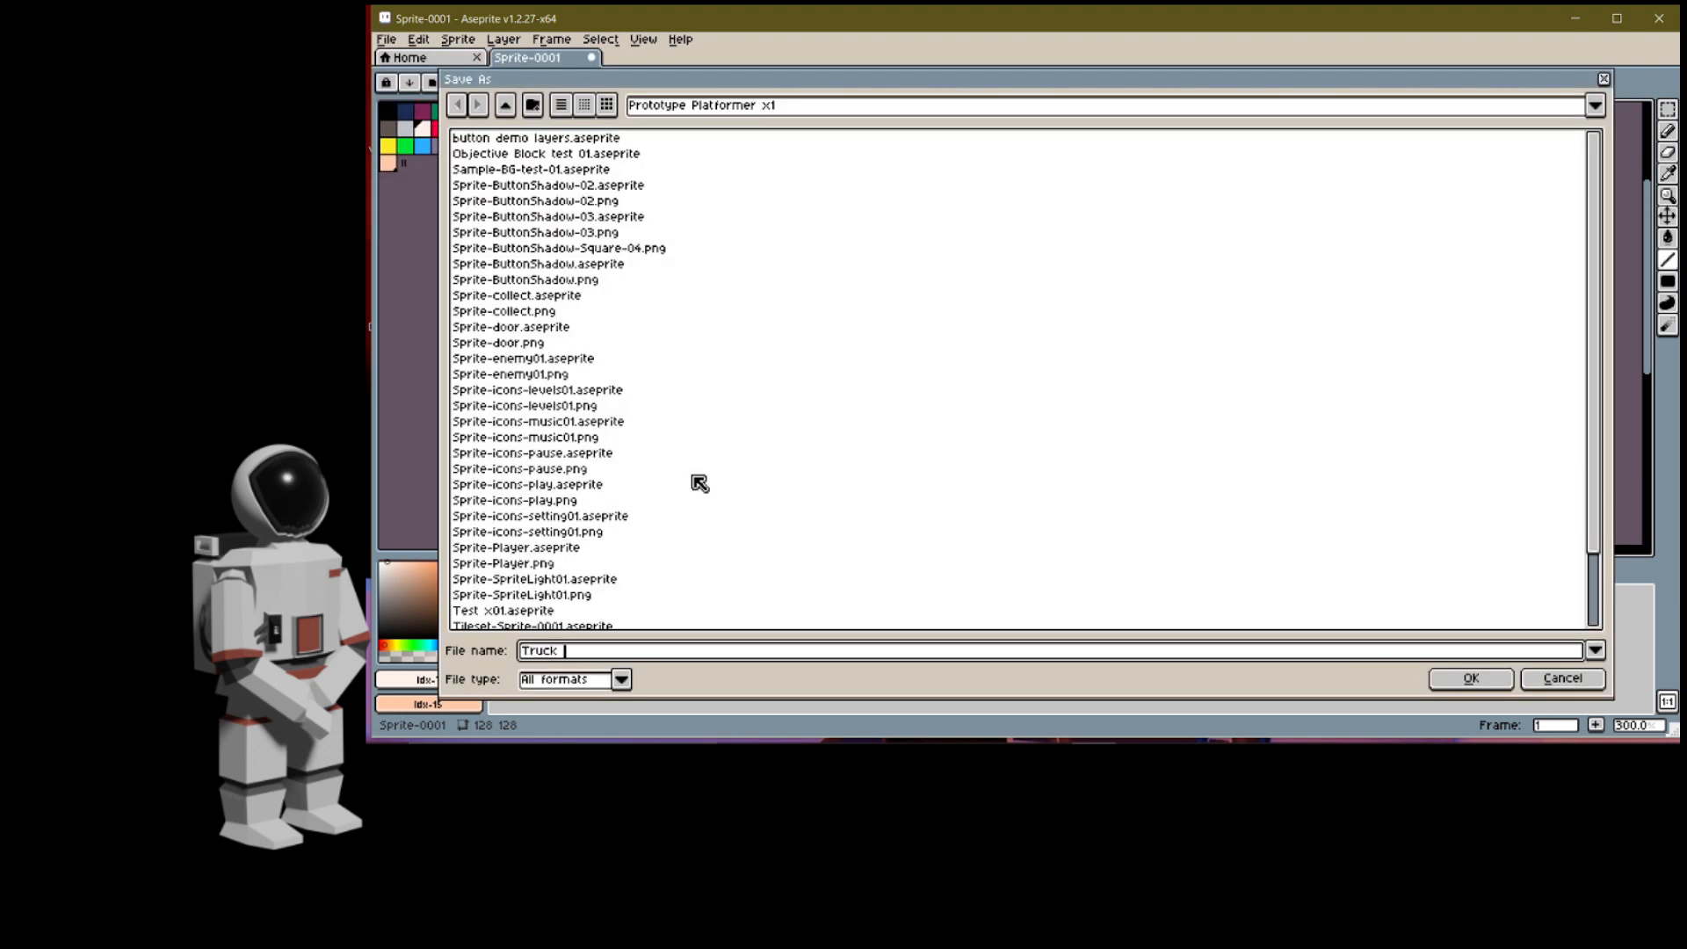
{"action": "type", "text": "Truck picoCar"}
{"action": "key", "text": "BackSpace"}
{"action": "type", "text": "d x1 v01"}
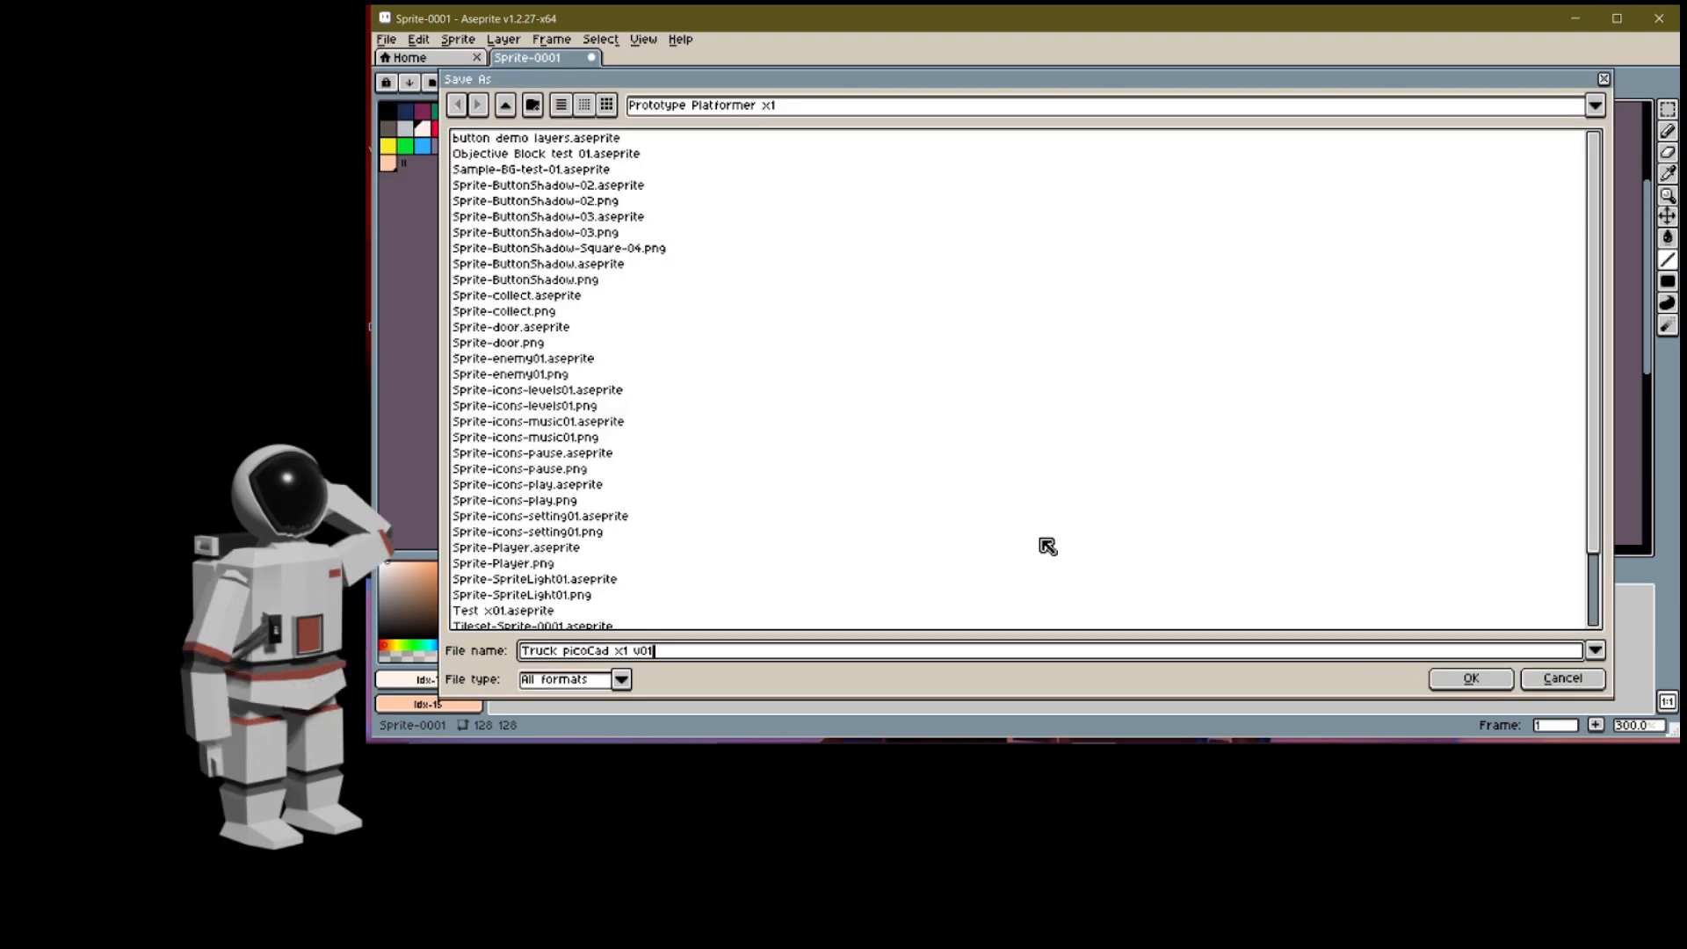
{"action": "key", "text": "Return"}
{"action": "left_click", "coordinate": [386, 39]}
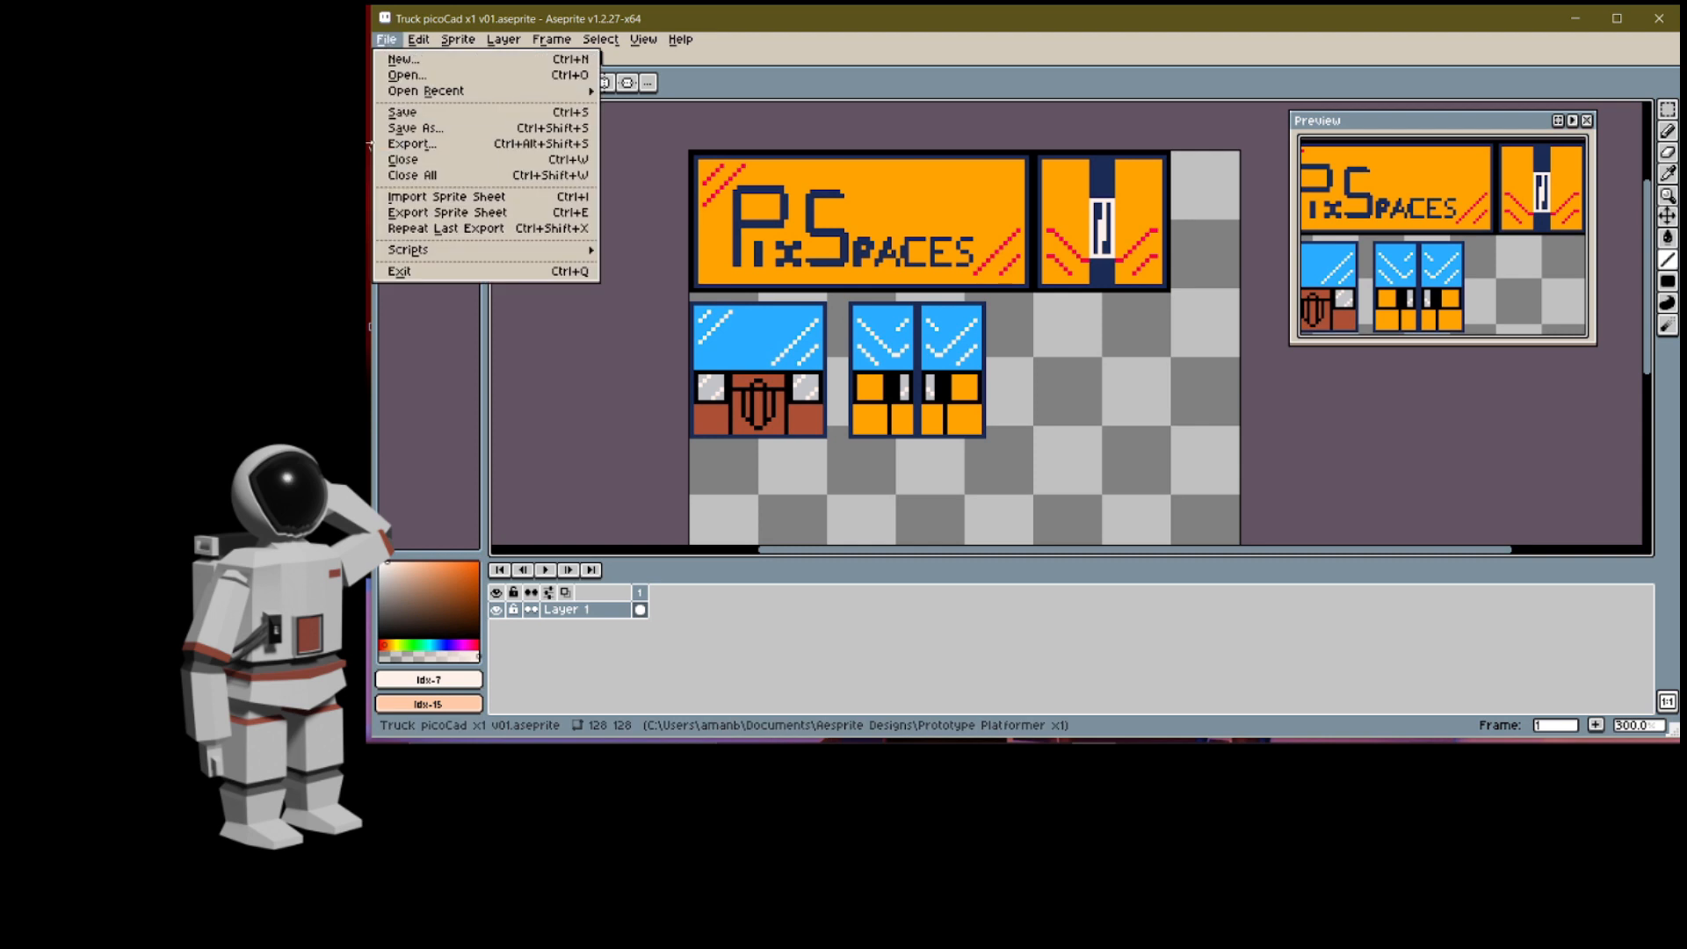
{"action": "left_click", "coordinate": [457, 143]}
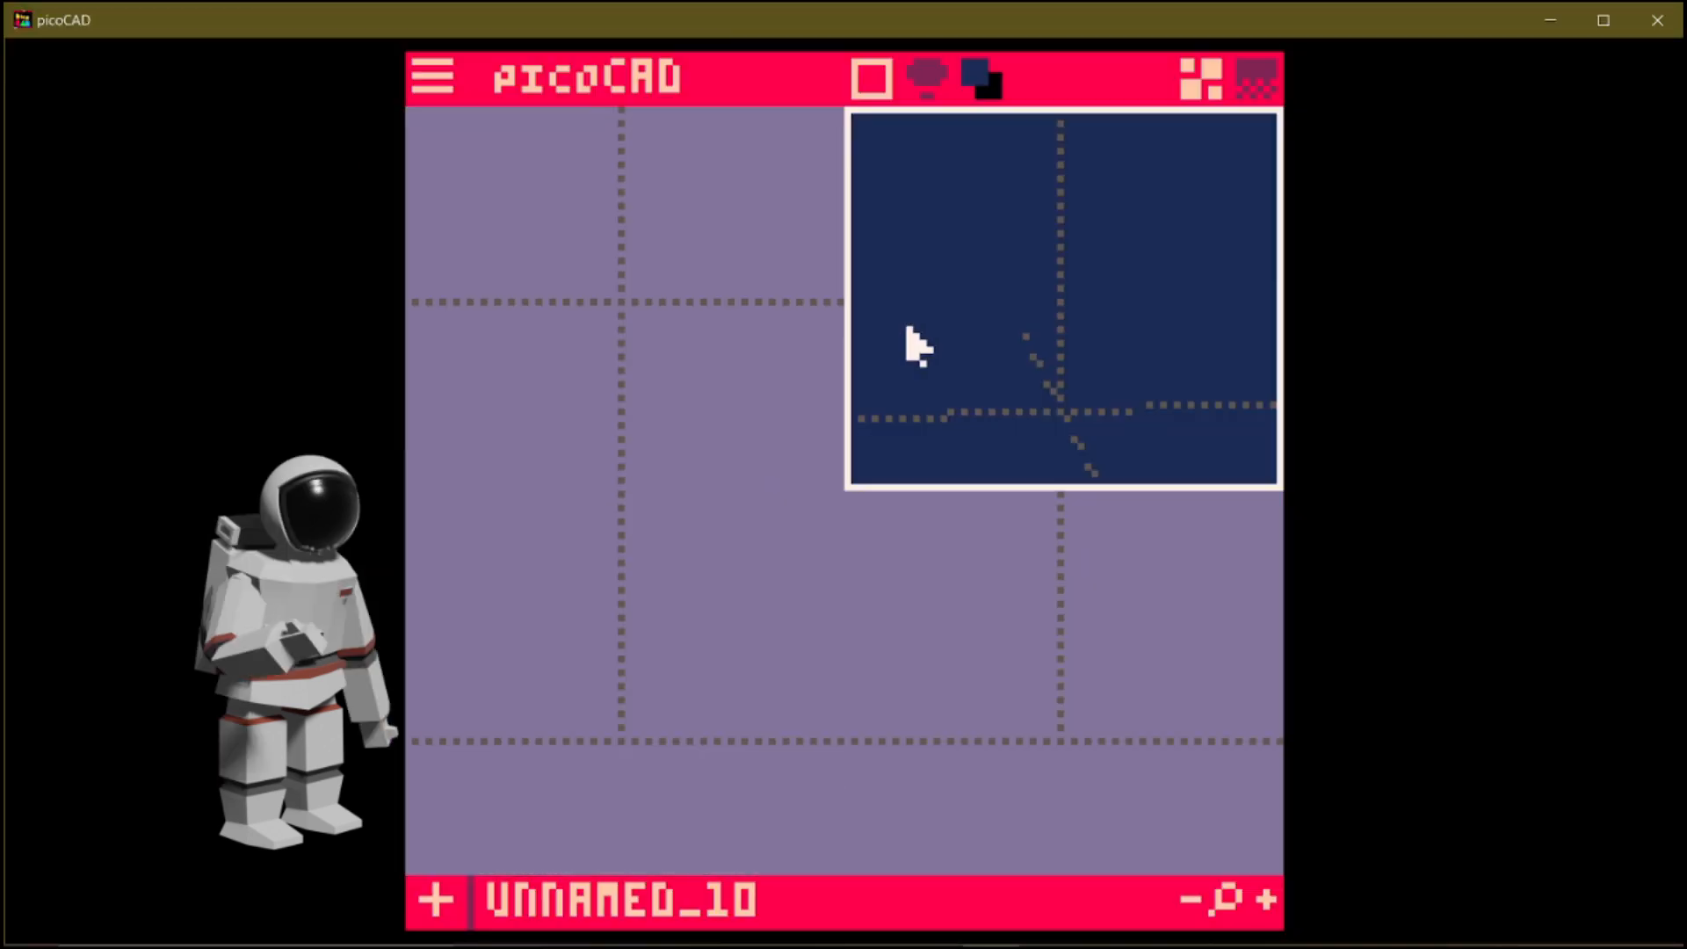
Step: Switch to picoCAD, add a cube to the empty scene and enlarge the 3D view
{"action": "left_click", "coordinate": [454, 902]}
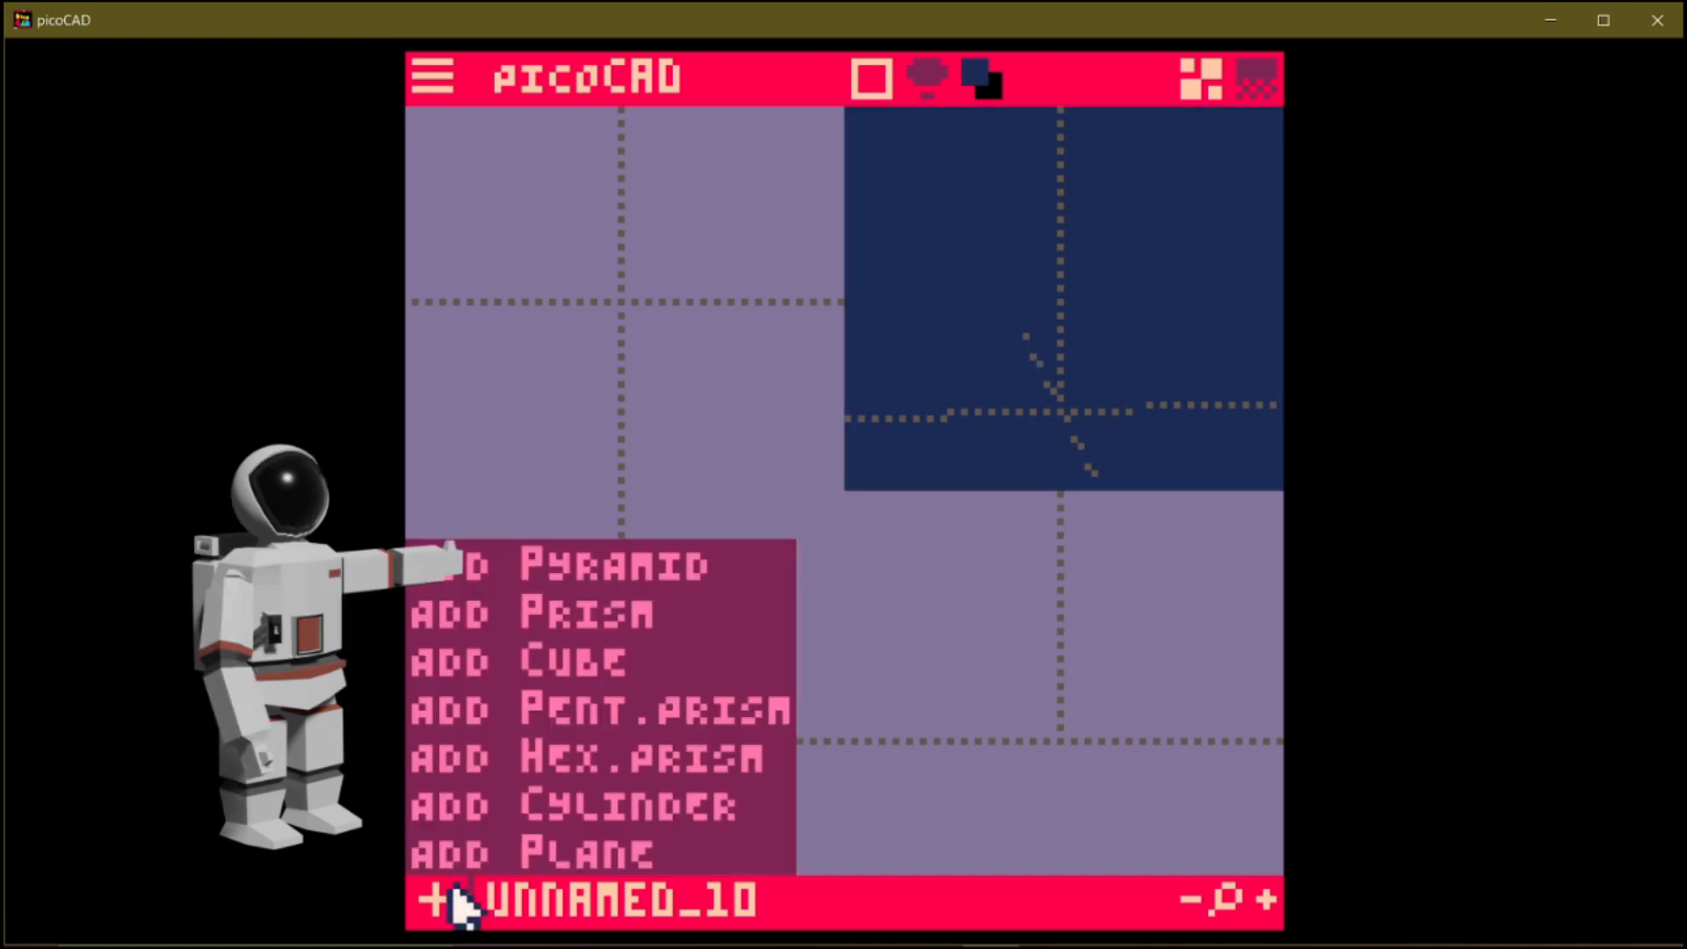
{"action": "left_click", "coordinate": [659, 660]}
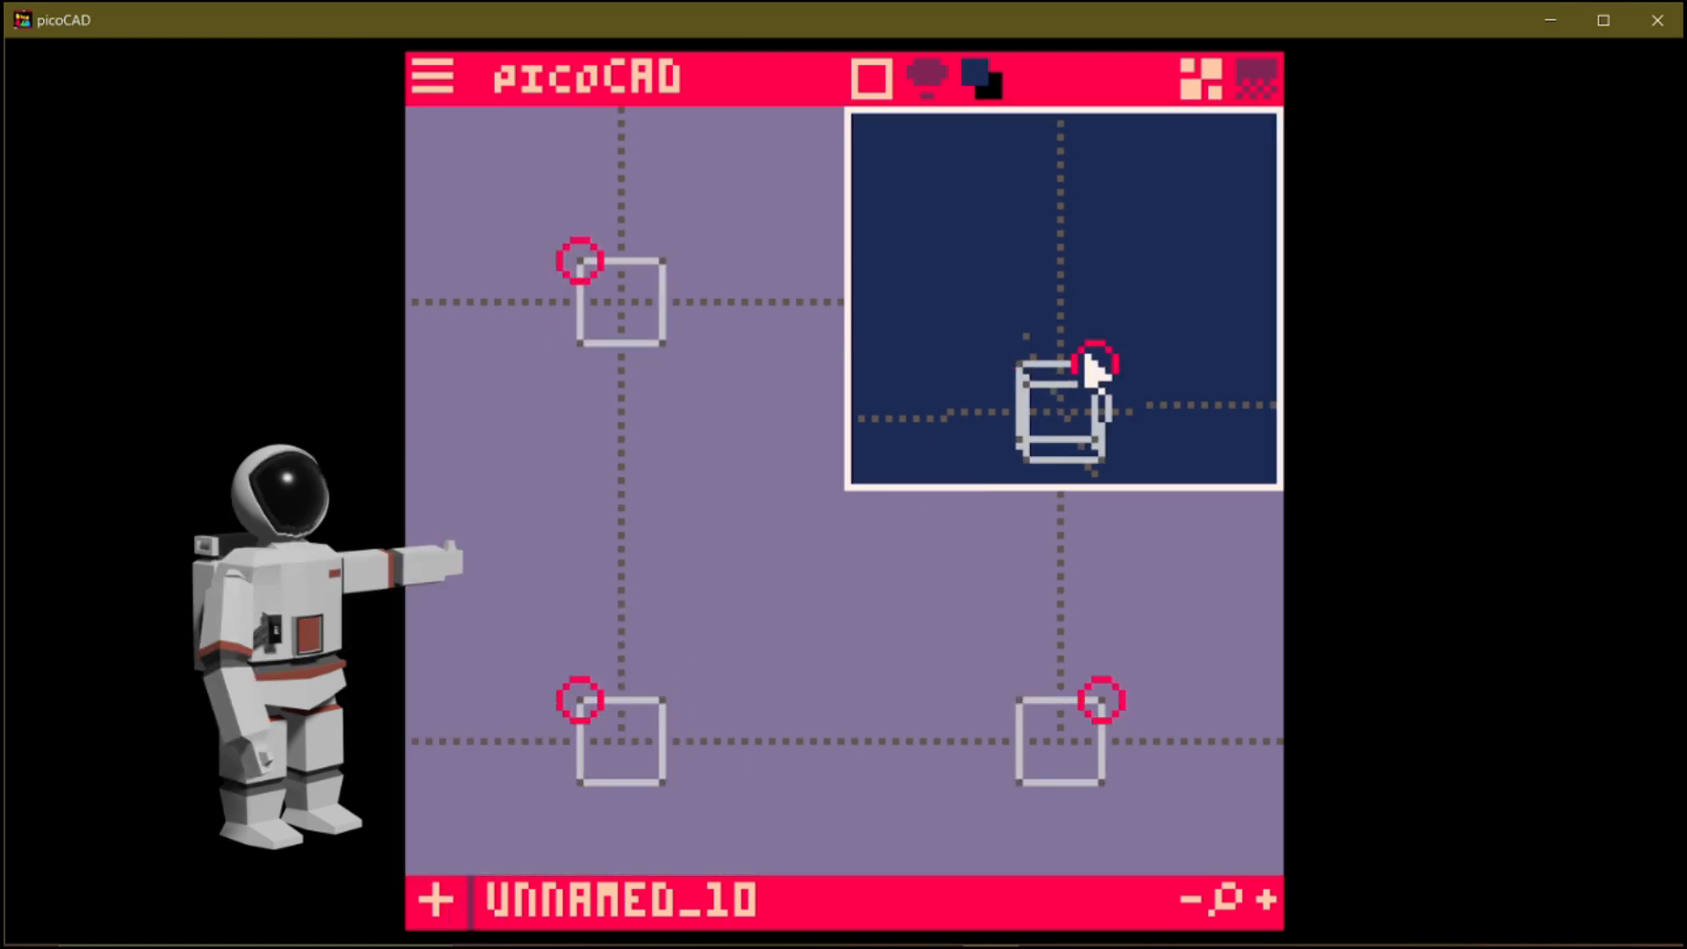
{"action": "key", "text": "space"}
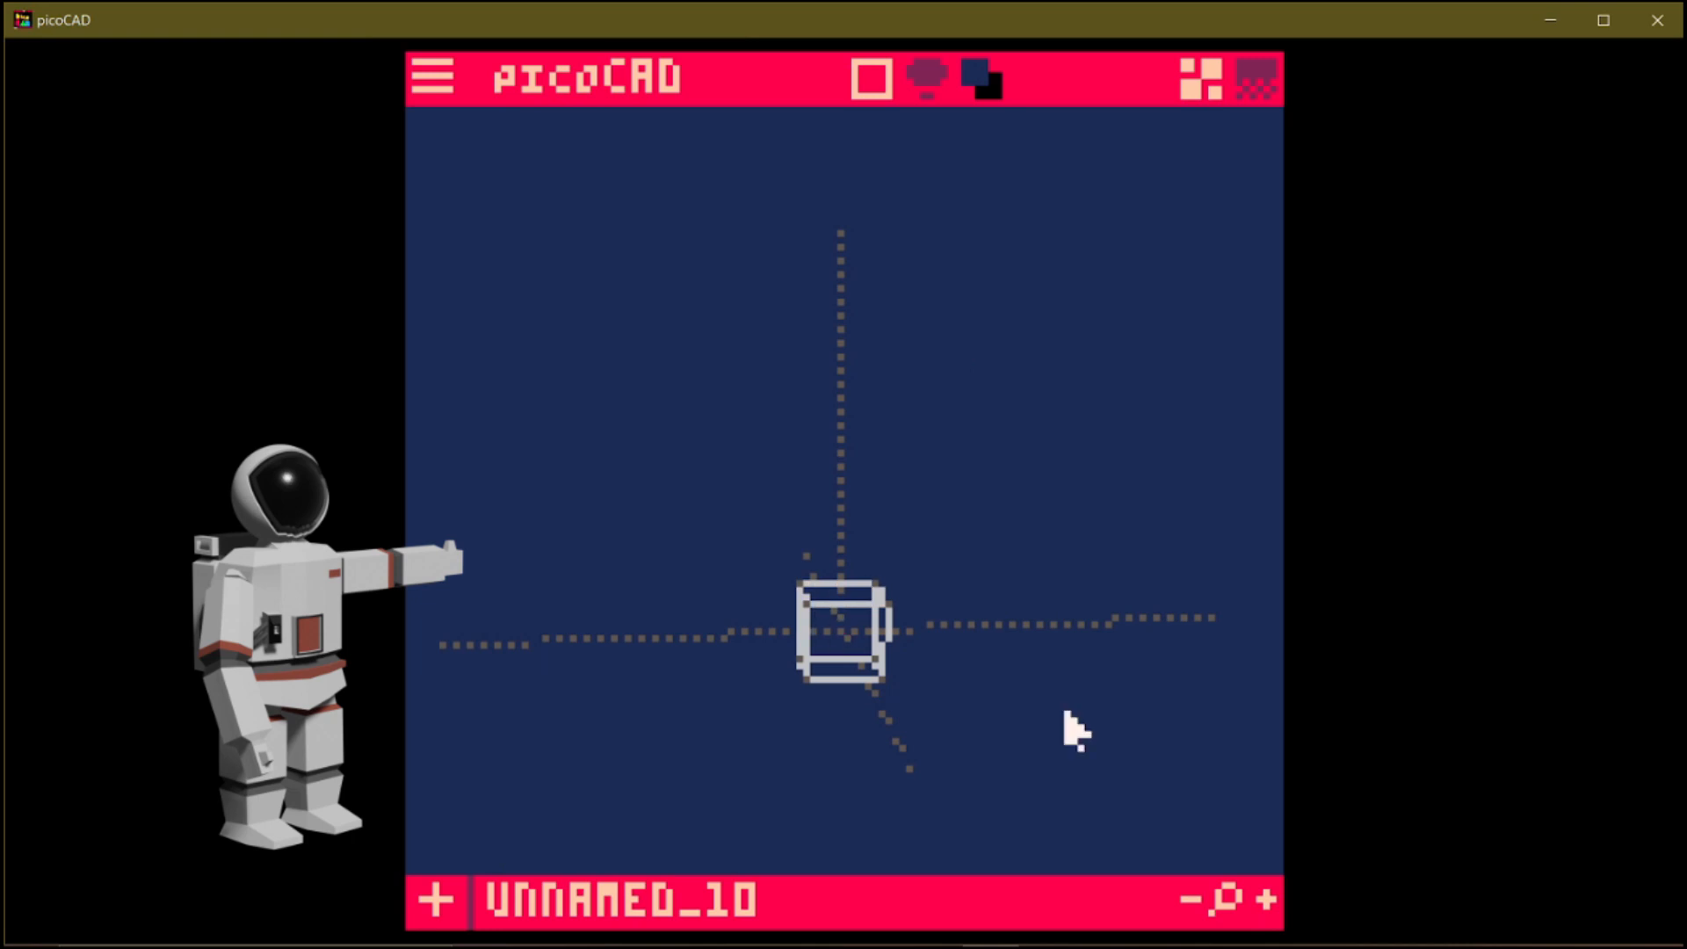
Step: Examine the new cube from different angles in the enlarged 3D view
{"action": "key", "text": "Left"}
{"action": "key", "text": "Right"}
{"action": "key", "text": "Up"}
{"action": "key", "text": "Down"}
{"action": "key", "text": "Down"}
{"action": "key", "text": "Left"}
{"action": "key", "text": "Right"}
{"action": "key", "text": "Left"}
{"action": "key", "text": "Up"}
{"action": "key", "text": "Down"}
{"action": "key", "text": "Left"}
{"action": "key", "text": "Up"}
{"action": "key", "text": "Right"}
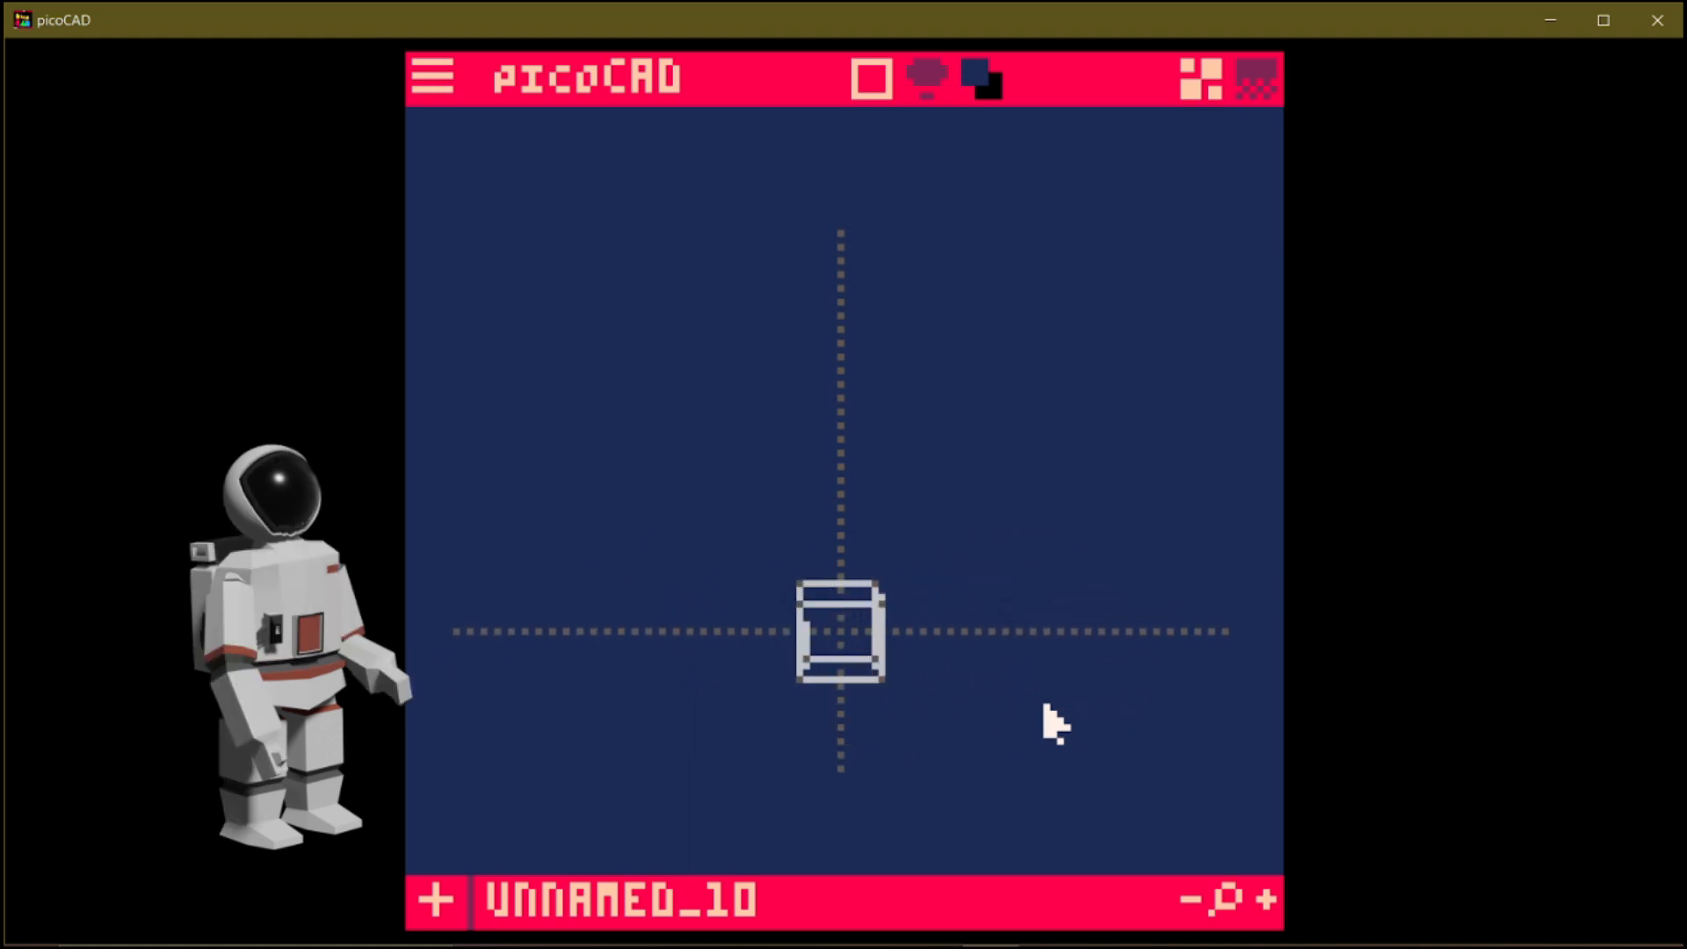
Step: Select the four vertices at one end of the cube and move them outward to lengthen it
{"action": "key", "text": "Tab"}
{"action": "left_click_drag", "start_coordinate": [520, 233], "coordinate": [599, 393]}
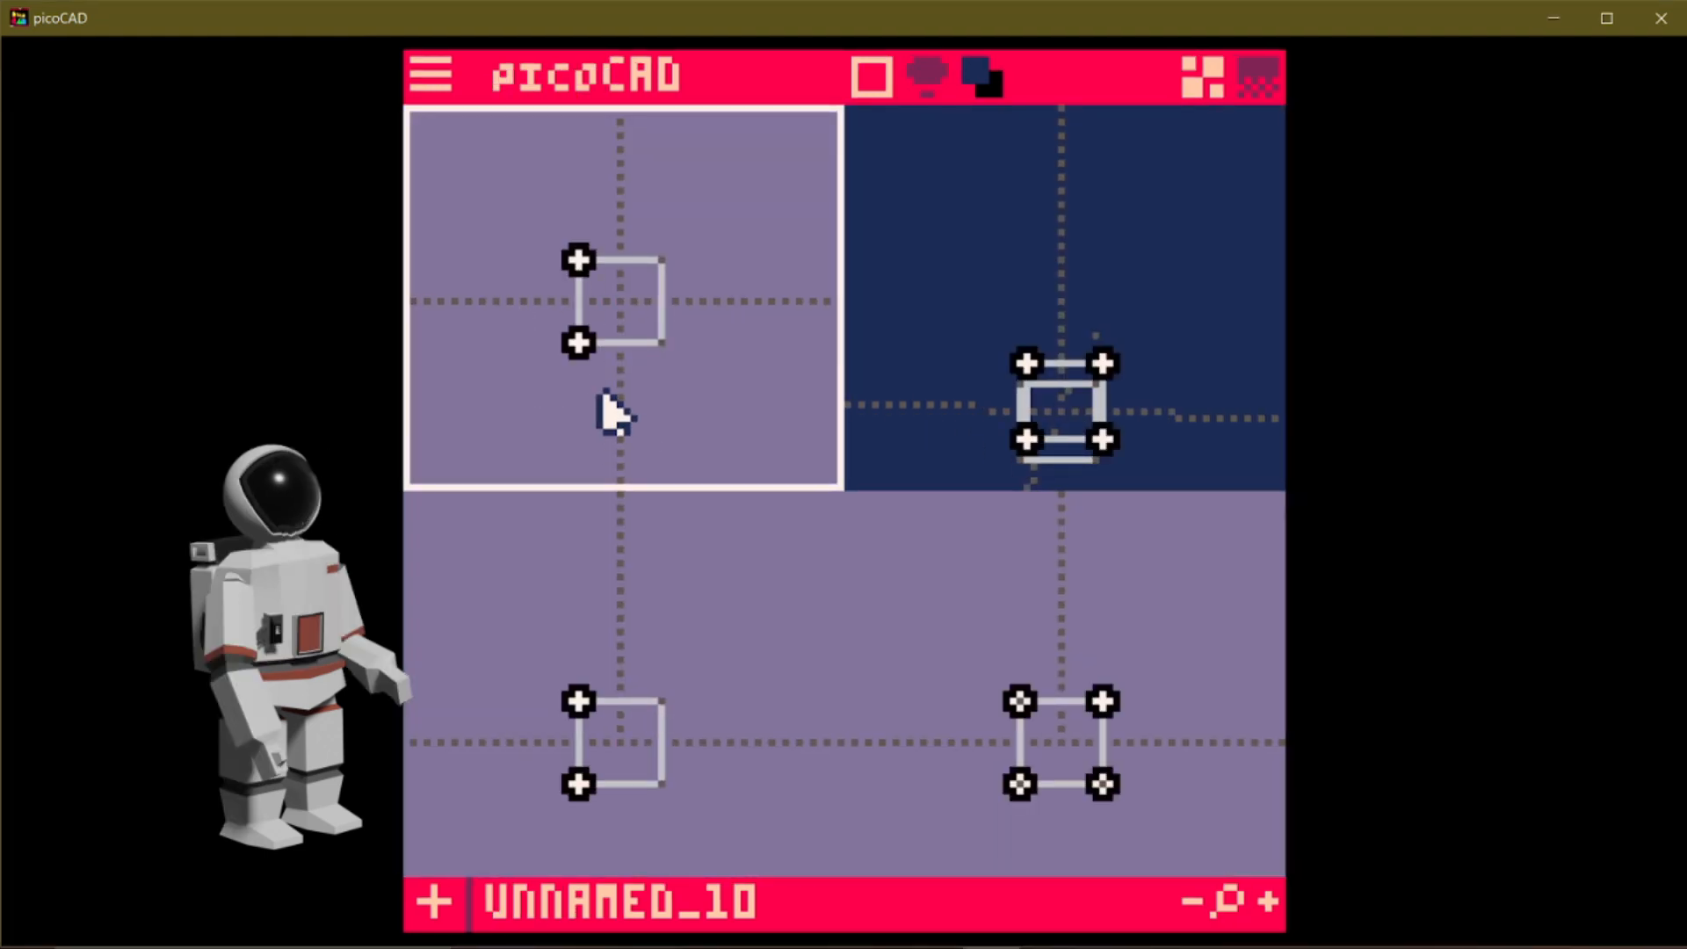
{"action": "key", "text": "Down"}
{"action": "key", "text": "Left"}
{"action": "key", "text": "Up"}
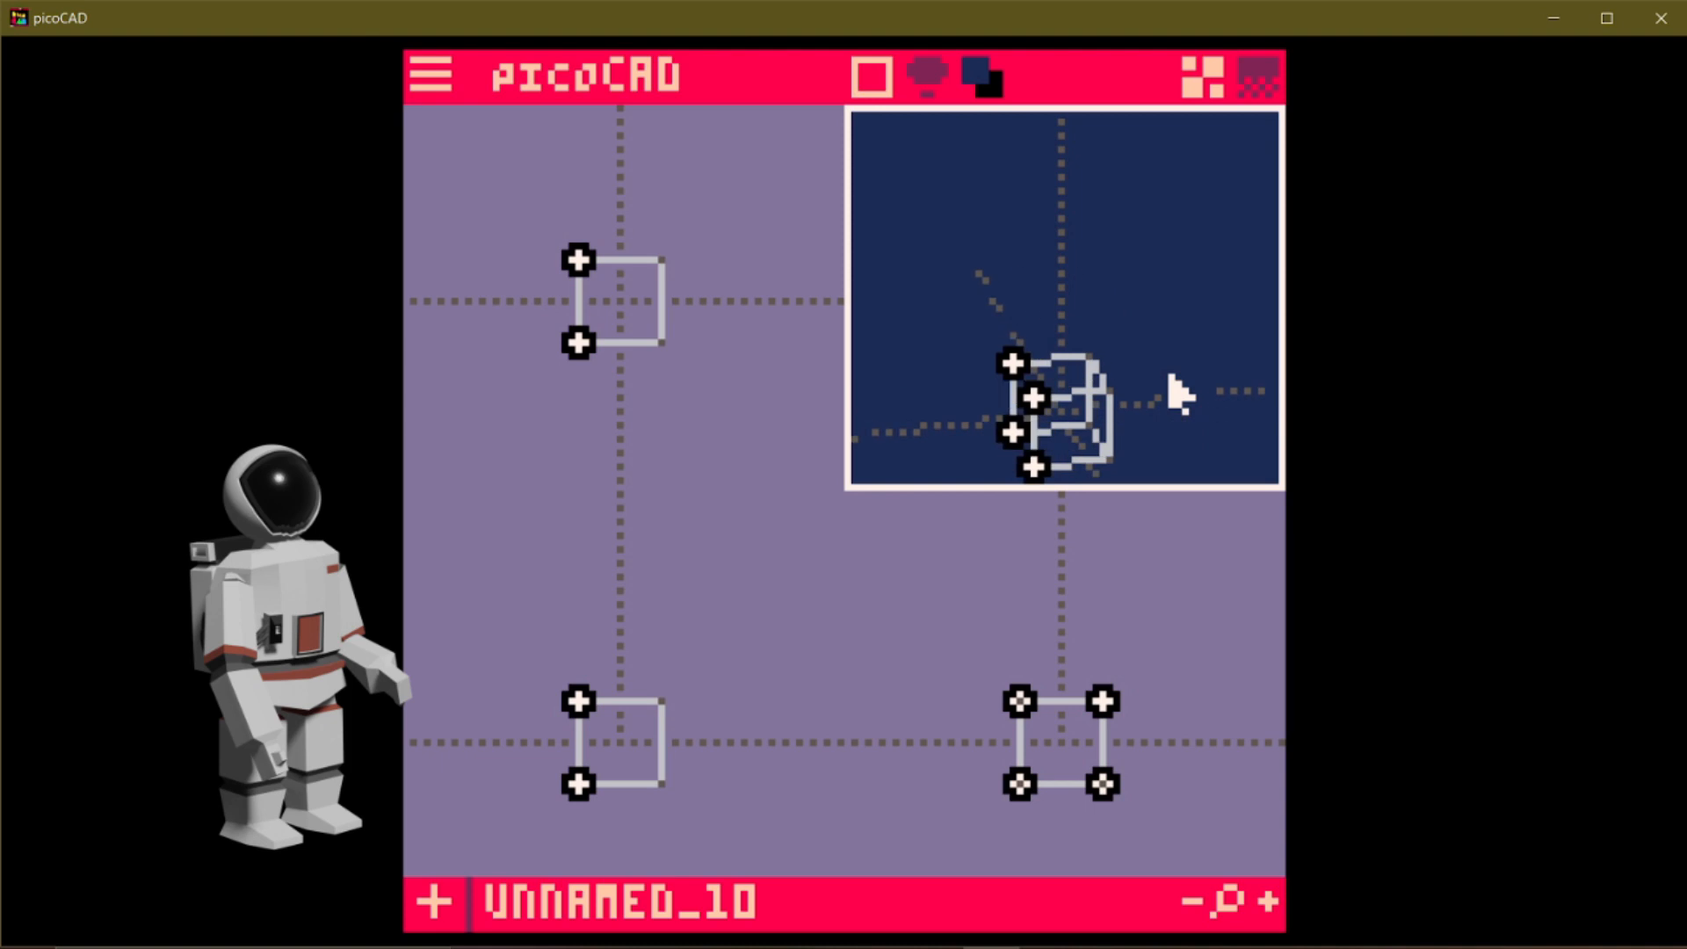
{"action": "key", "text": "Down"}
{"action": "key", "text": "Left"}
{"action": "key", "text": "Up"}
{"action": "scroll", "coordinate": [586, 351], "scroll_direction": "down", "scroll_amount": 1}
{"action": "left_click_drag", "start_coordinate": [587, 353], "coordinate": [499, 347]}
Step: Move the vertices at the opposite end outward and enlarge the box's height and width to form the truck body
{"action": "left_click_drag", "start_coordinate": [689, 231], "coordinate": [643, 337]}
{"action": "left_click", "coordinate": [551, 633]}
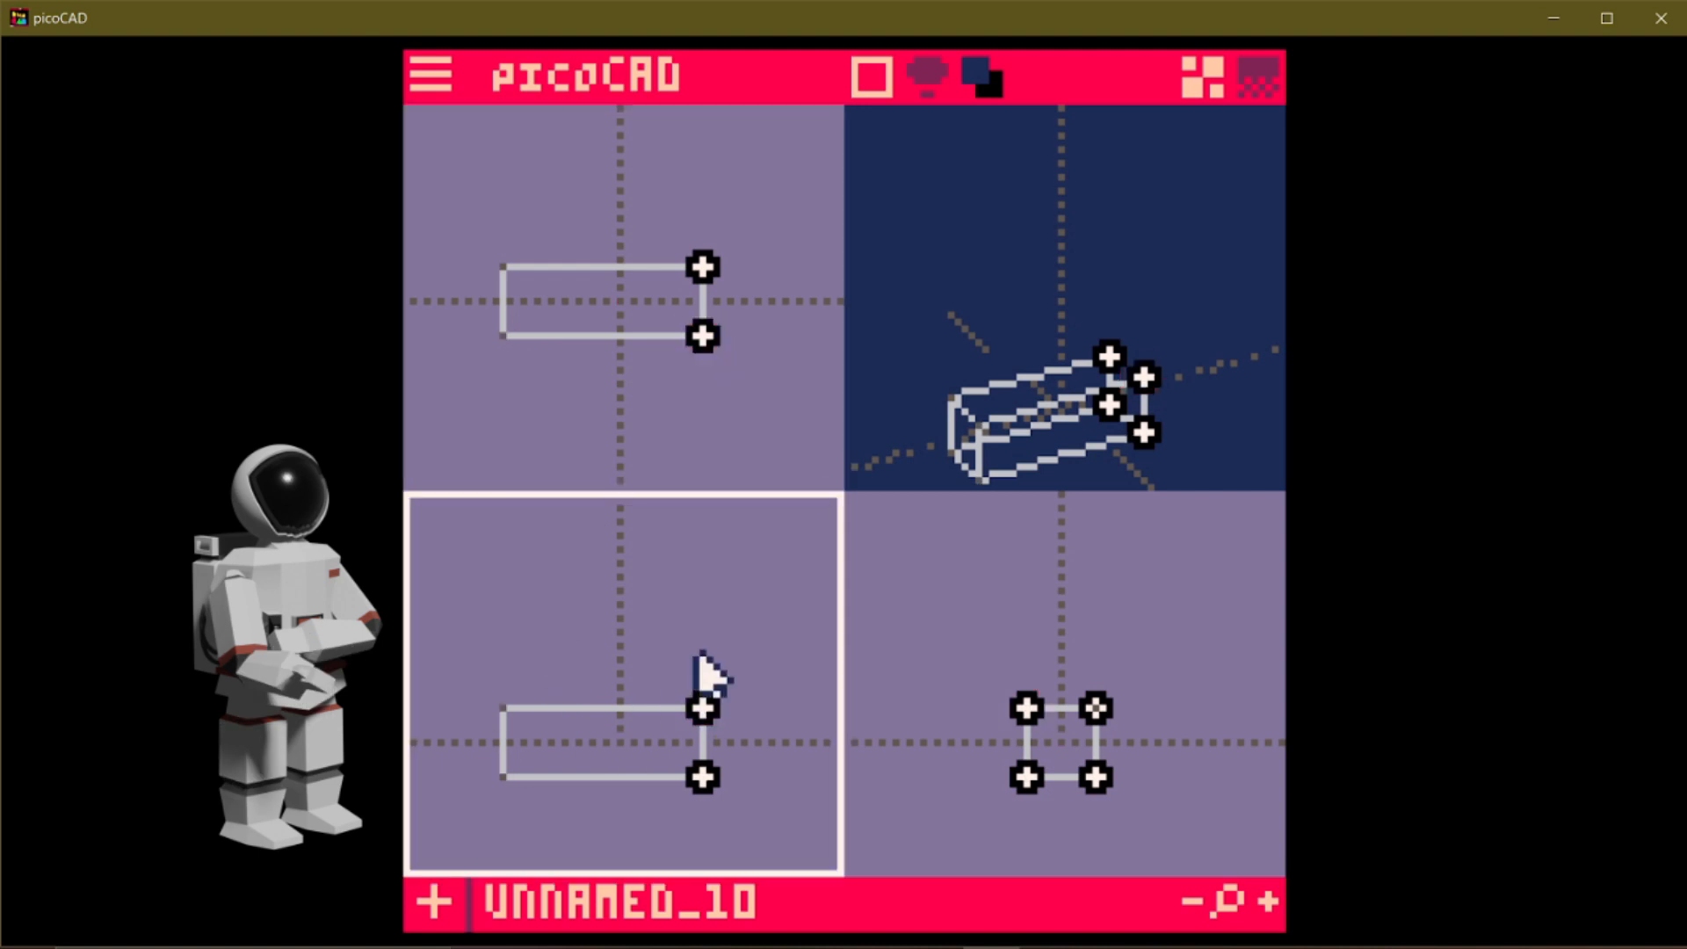
{"action": "left_click_drag", "start_coordinate": [734, 681], "coordinate": [490, 735]}
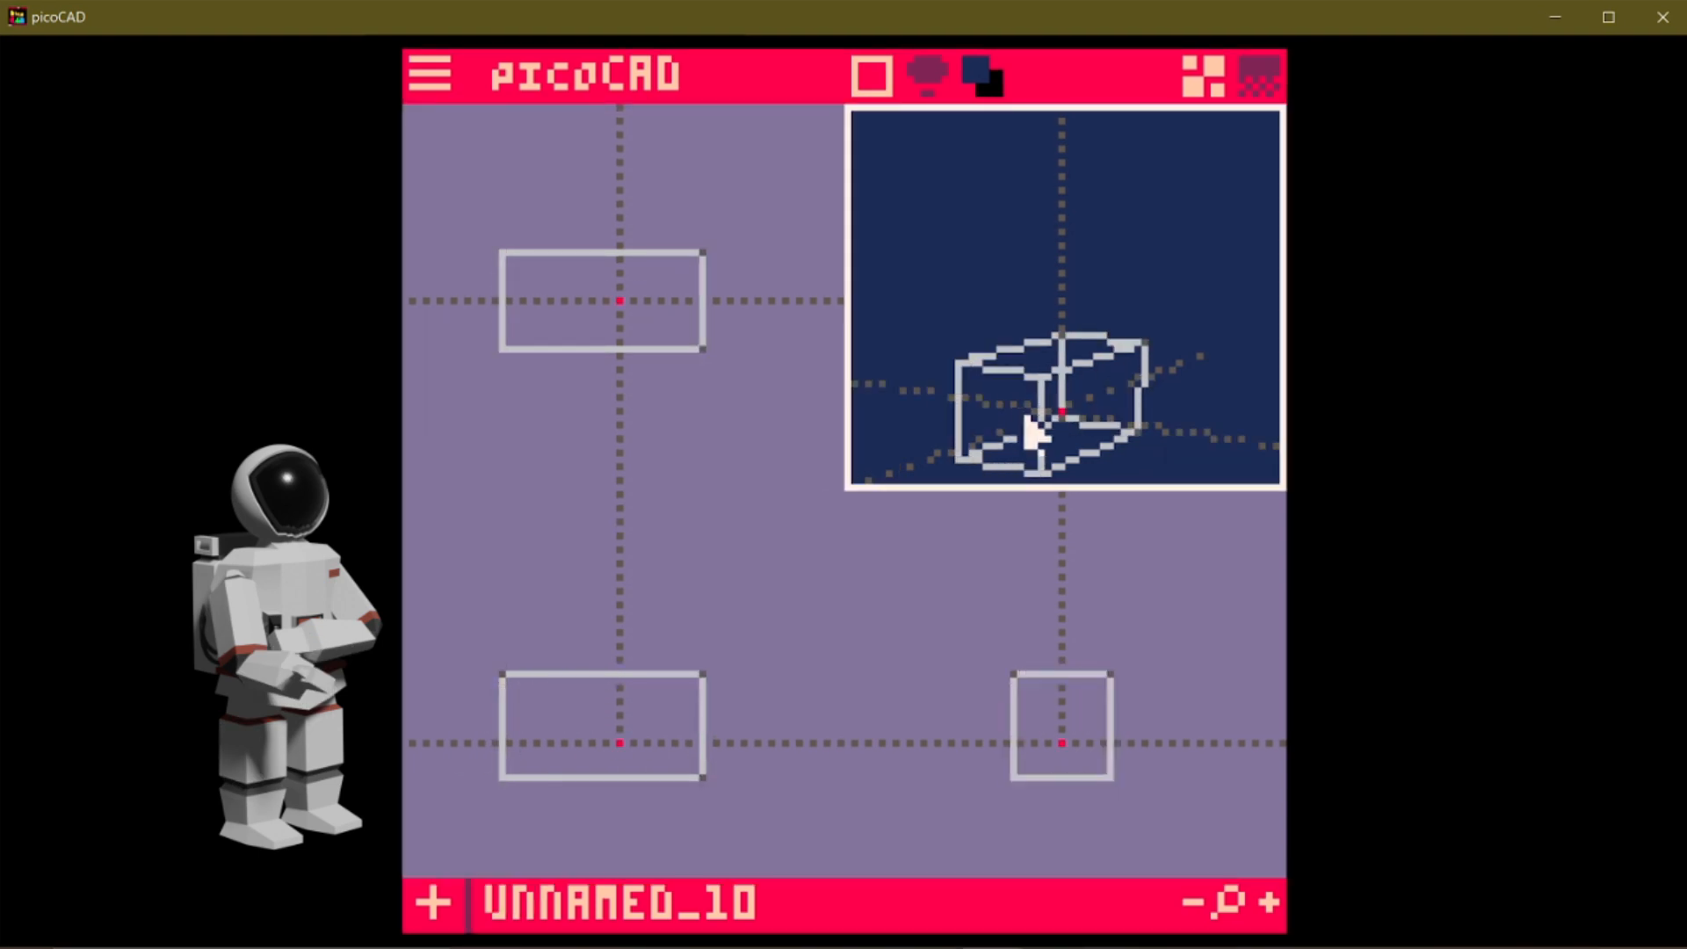
Step: Add a shorter second box in front of the truck body for the cab
{"action": "right_click", "coordinate": [1032, 430]}
{"action": "left_click", "coordinate": [1054, 482]}
{"action": "left_click_drag", "start_coordinate": [1059, 487], "coordinate": [1131, 431]}
{"action": "mouse_move", "coordinate": [1000, 432]}
{"action": "left_mouse_down"}
{"action": "mouse_move", "coordinate": [1122, 444]}
{"action": "mouse_move", "coordinate": [1012, 442]}
{"action": "left_mouse_up"}
{"action": "middle_click_drag", "start_coordinate": [1010, 436], "coordinate": [1117, 320]}
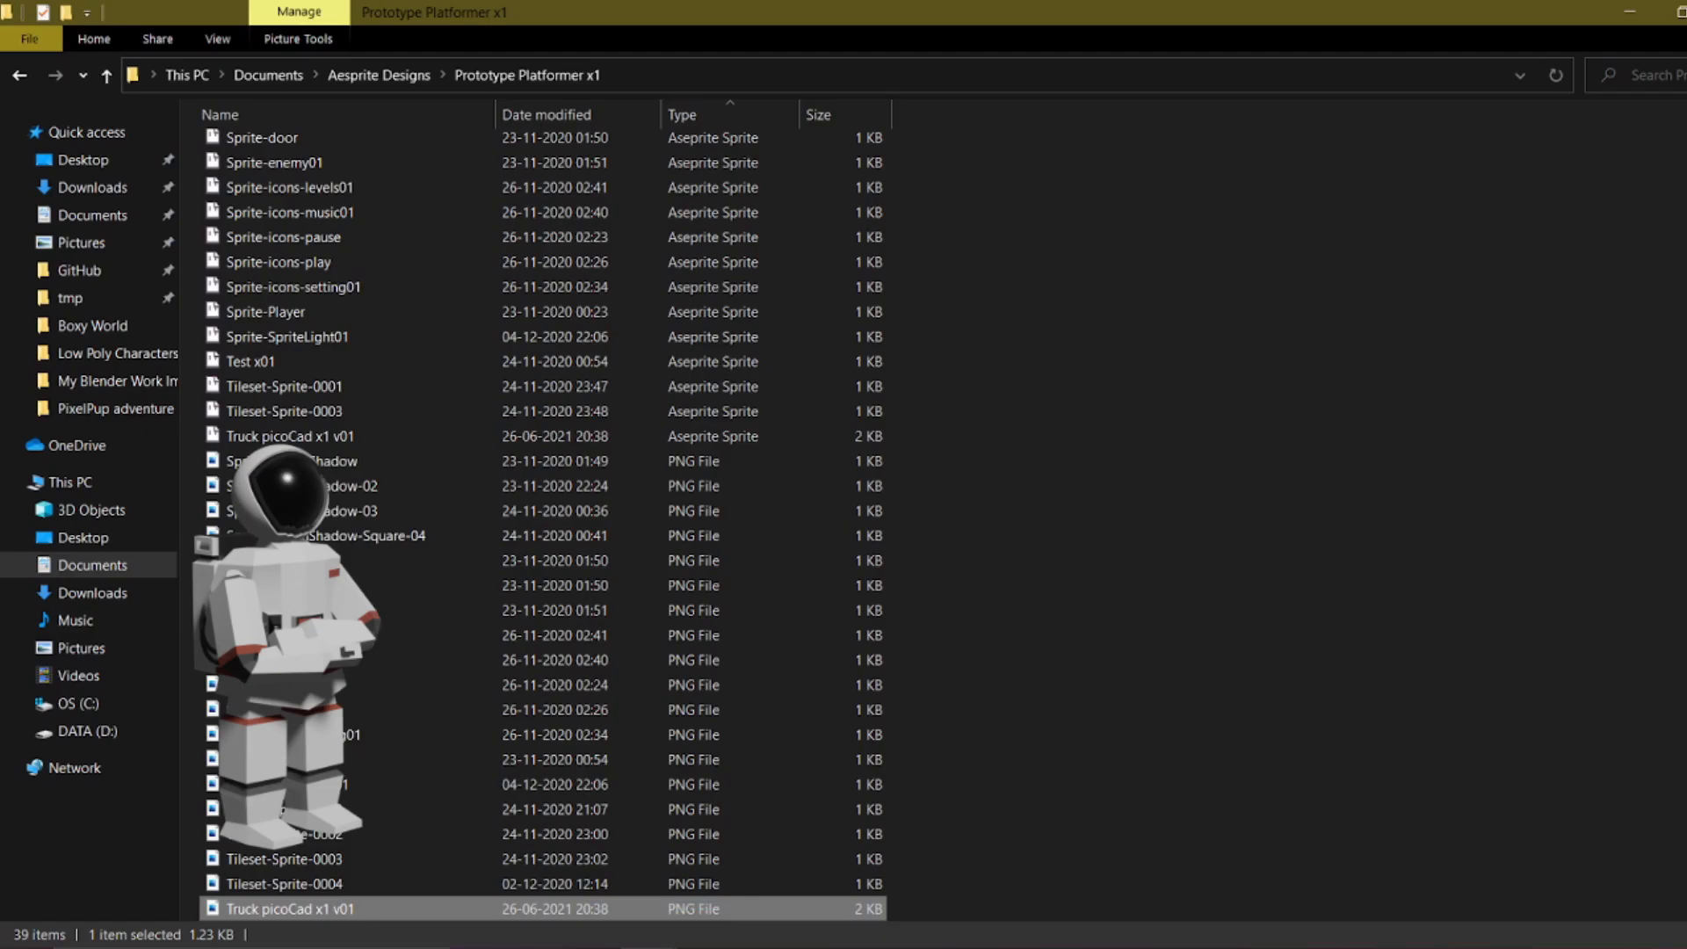
Step: Import the "Truck picoCad x1 v01" PNG from the Prototype Platformer x1 folder as the picoCAD texture
{"action": "left_click_drag", "start_coordinate": [263, 908], "coordinate": [997, 914]}
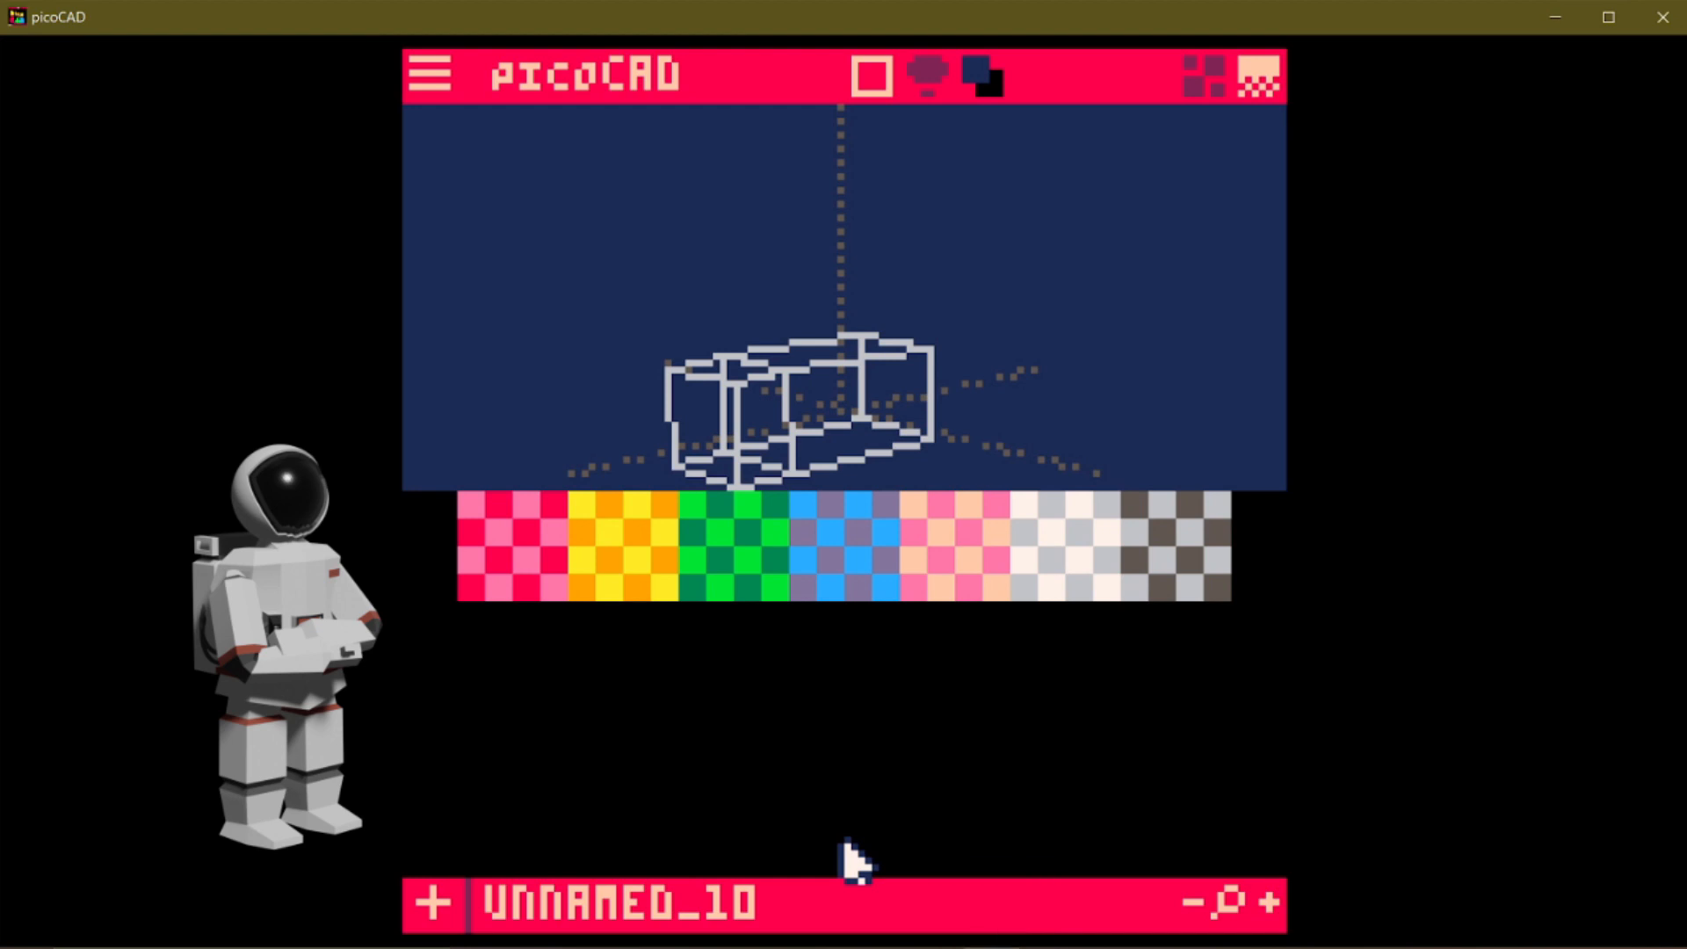
{"action": "left_click_drag", "start_coordinate": [844, 844], "coordinate": [912, 652]}
{"action": "scroll", "coordinate": [799, 646], "scroll_direction": "down", "scroll_amount": 1}
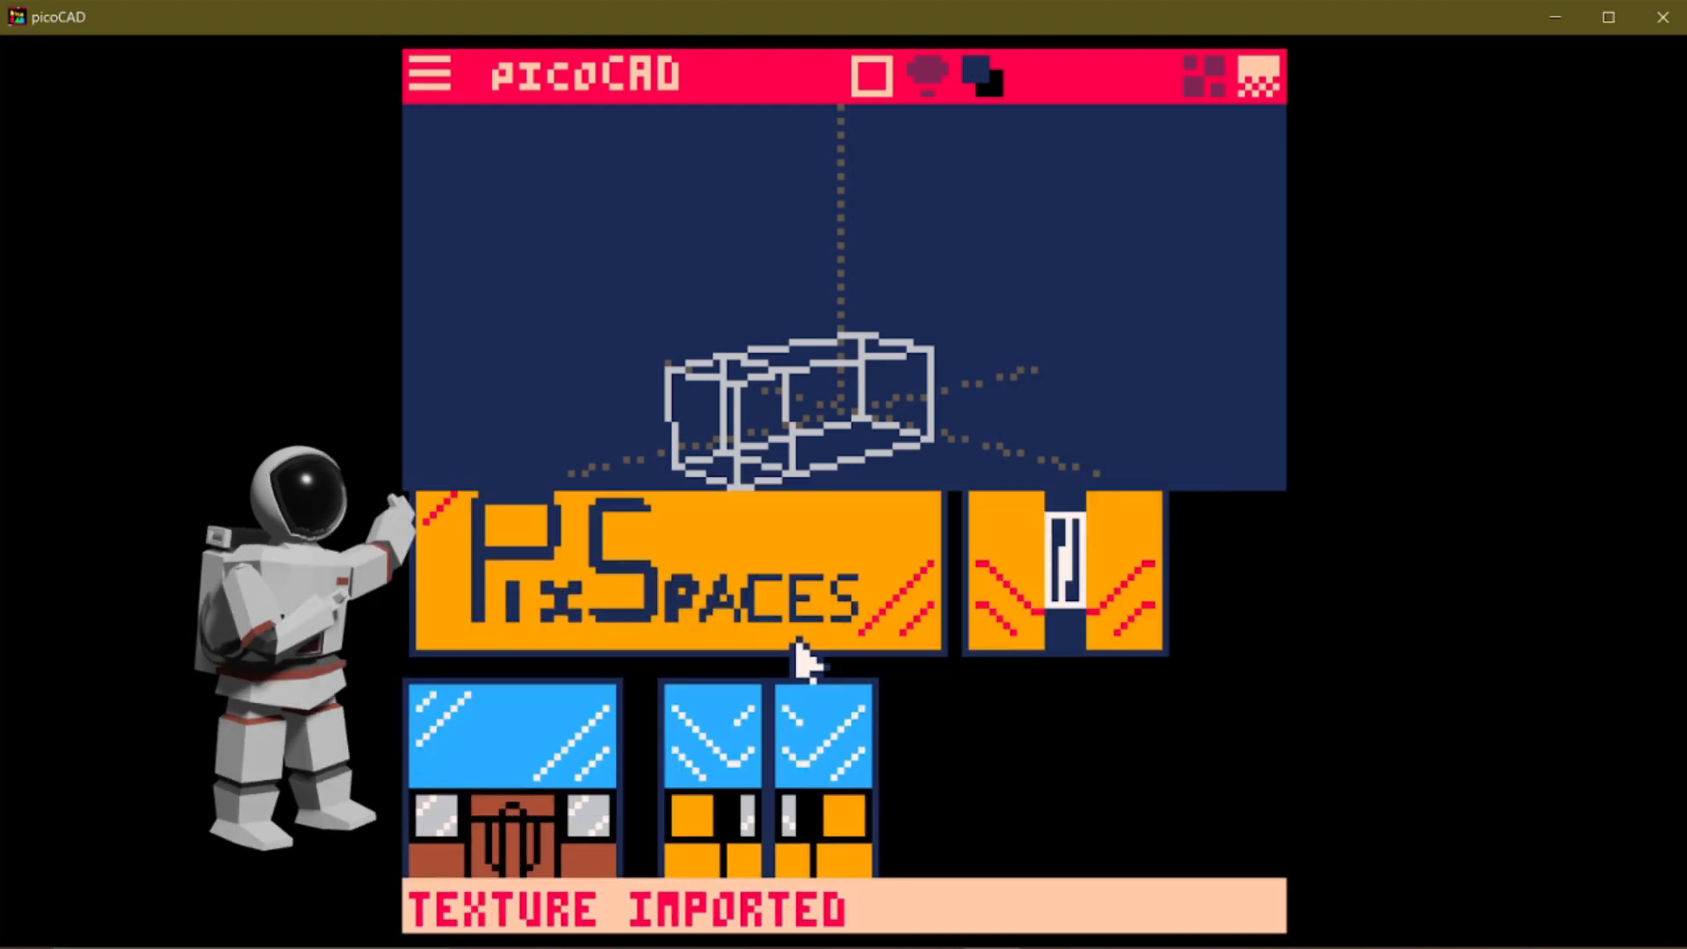
{"action": "scroll", "coordinate": [807, 659], "scroll_direction": "up", "scroll_amount": 1}
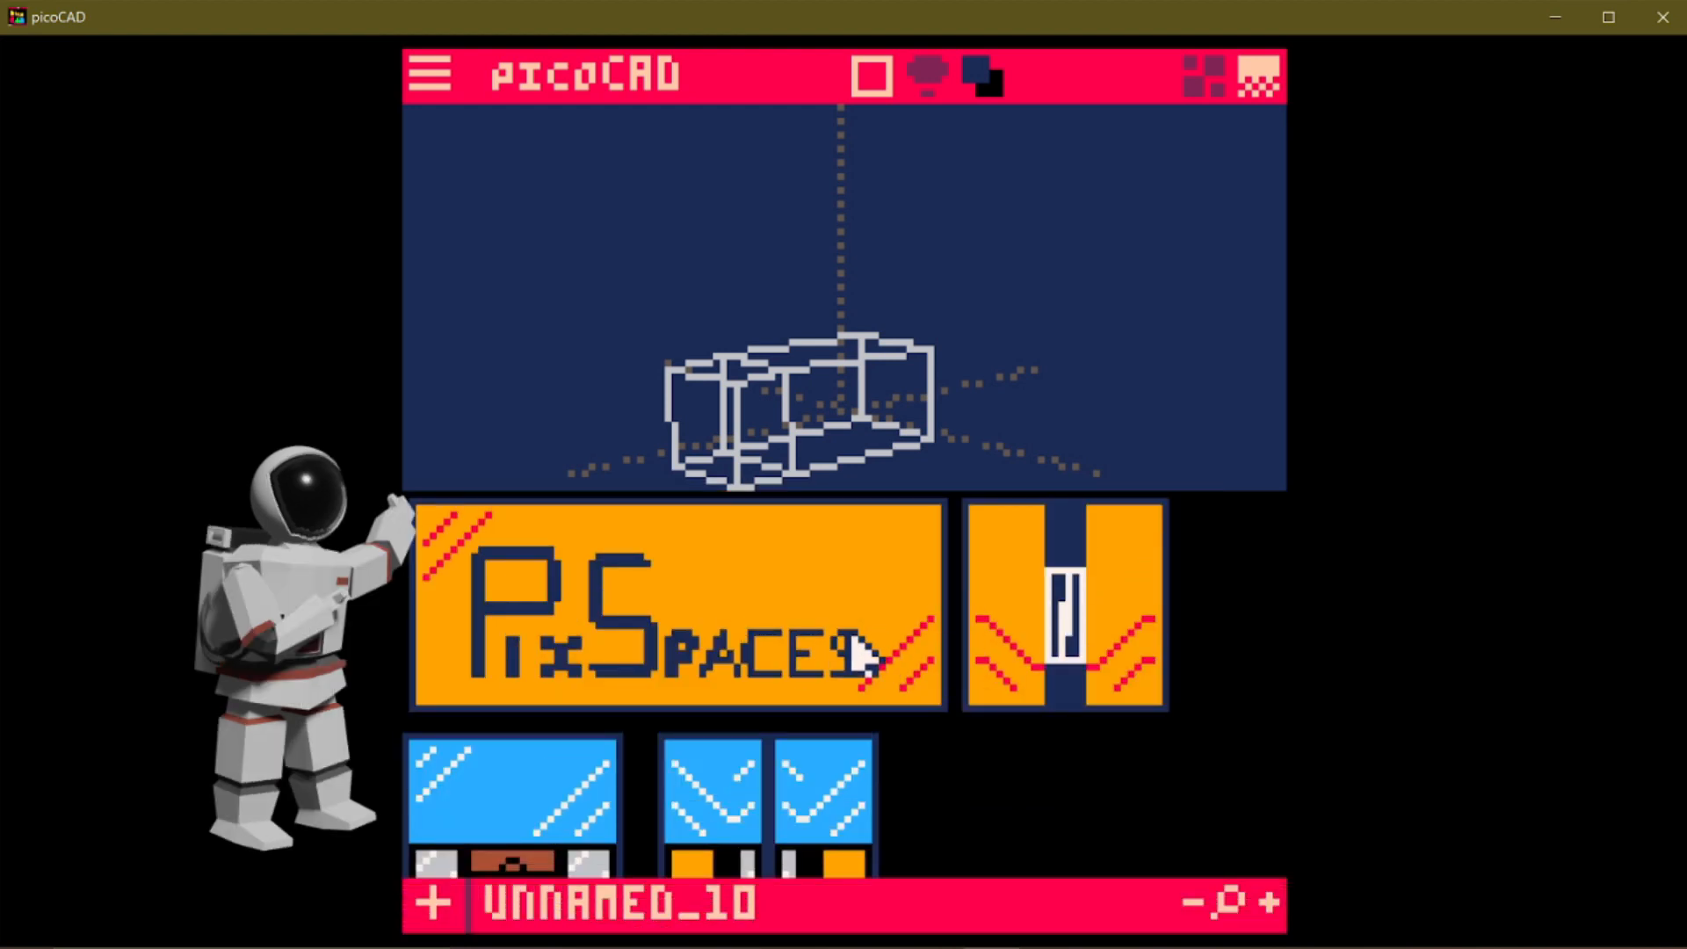
Step: Fit the body's side-face UVs around the PixSpaces sign and its rear-face UVs around the rear door panel
{"action": "key", "text": "Tab"}
{"action": "mouse_move", "coordinate": [876, 418]}
{"action": "right_mouse_down"}
{"action": "mouse_move", "coordinate": [864, 439]}
{"action": "mouse_move", "coordinate": [861, 398]}
{"action": "right_mouse_up"}
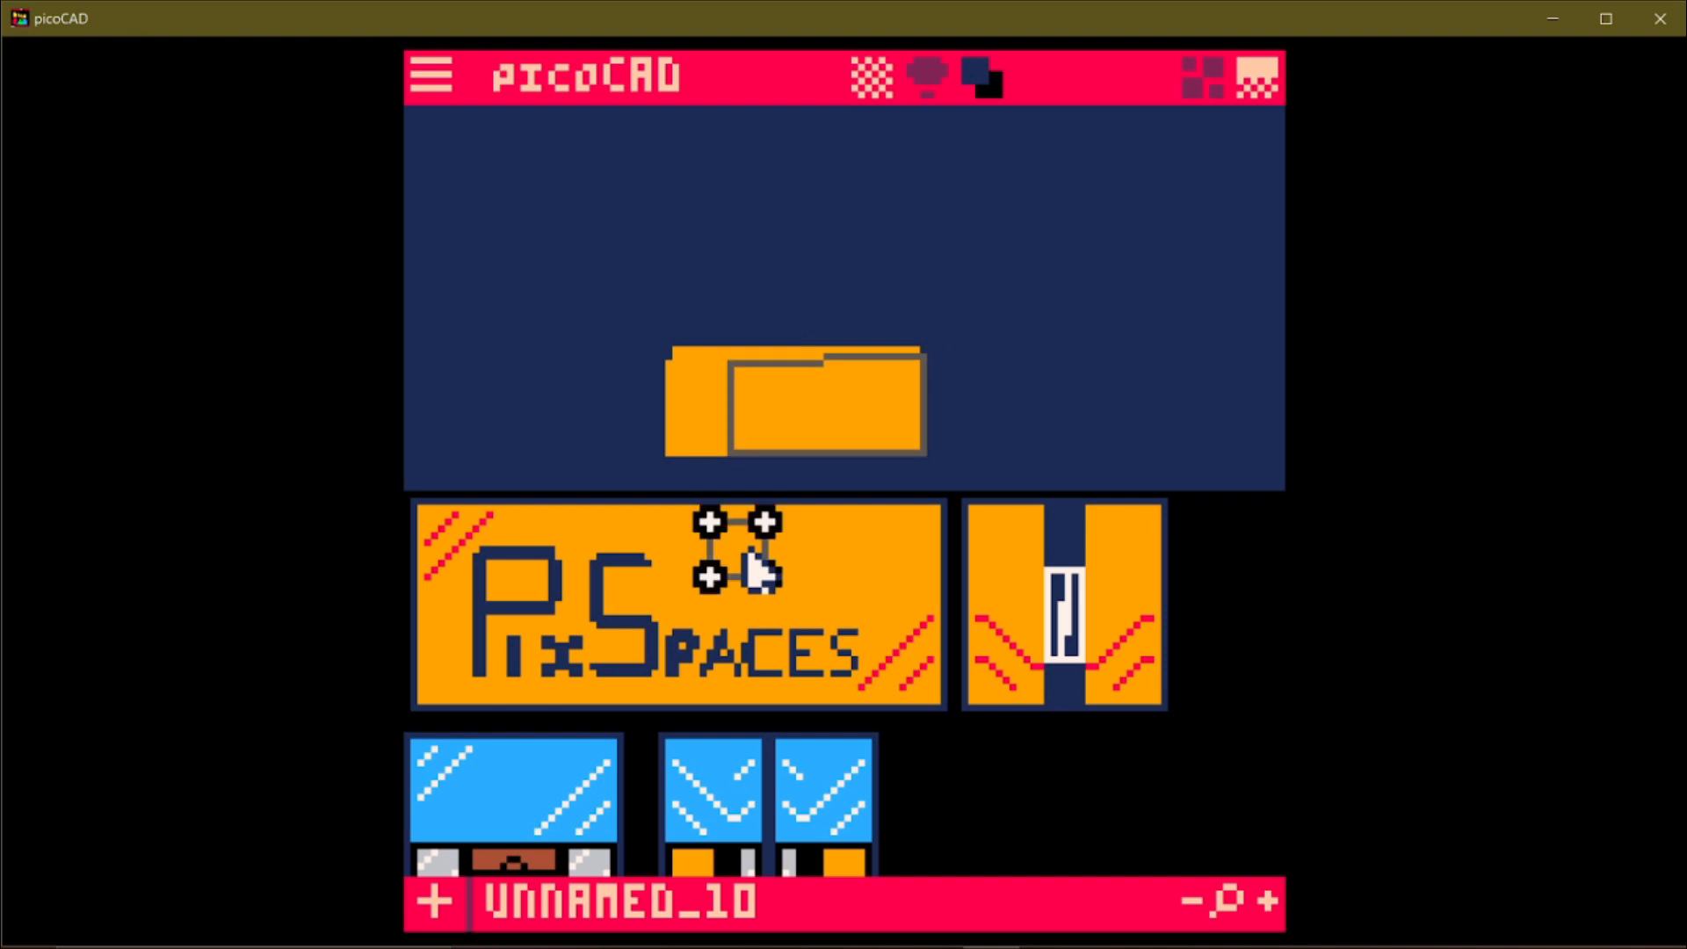
{"action": "left_click_drag", "start_coordinate": [732, 576], "coordinate": [520, 594]}
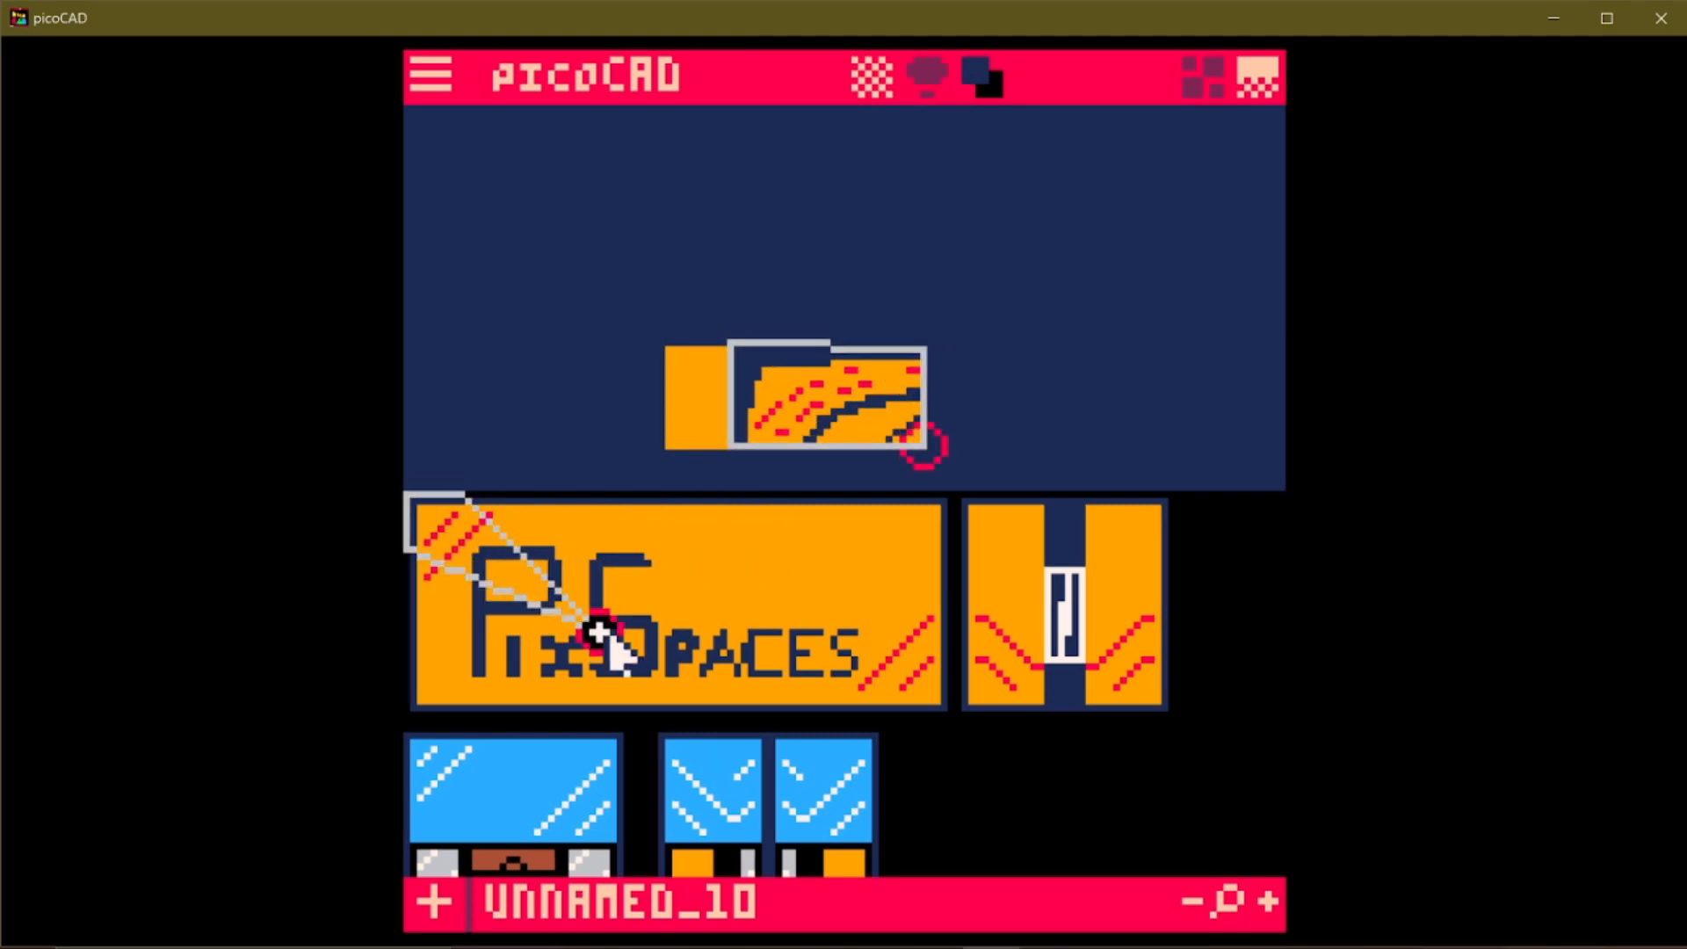
{"action": "left_click_drag", "start_coordinate": [600, 630], "coordinate": [928, 700]}
{"action": "left_click", "coordinate": [480, 502]}
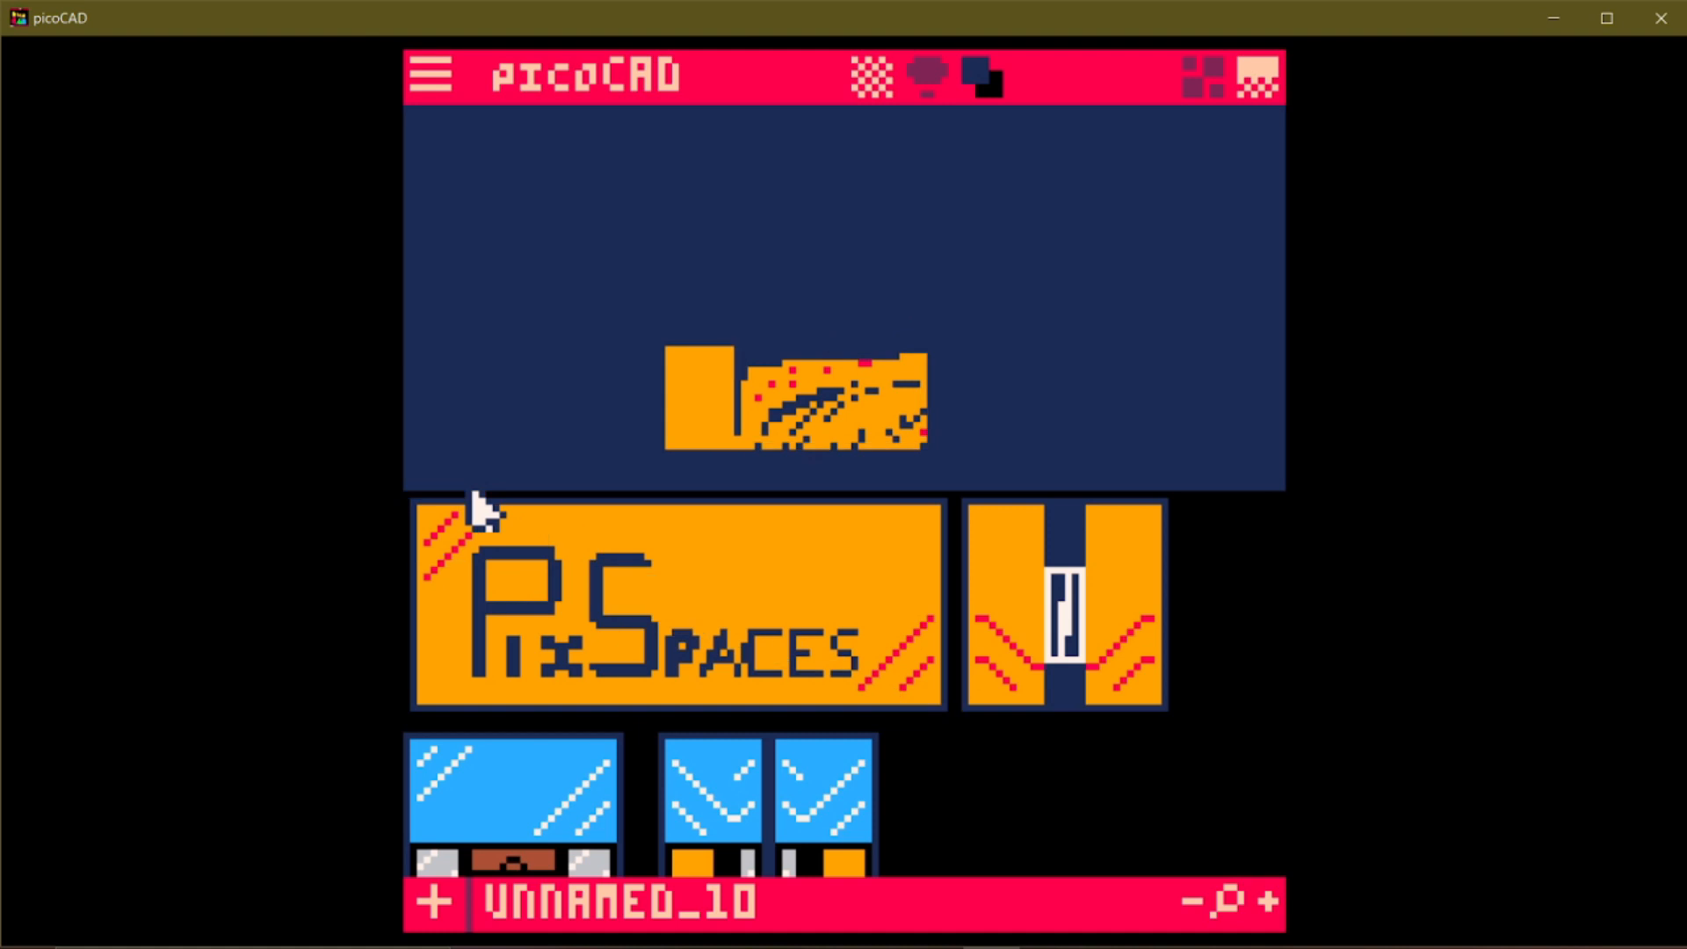
{"action": "left_click_drag", "start_coordinate": [466, 503], "coordinate": [947, 503]}
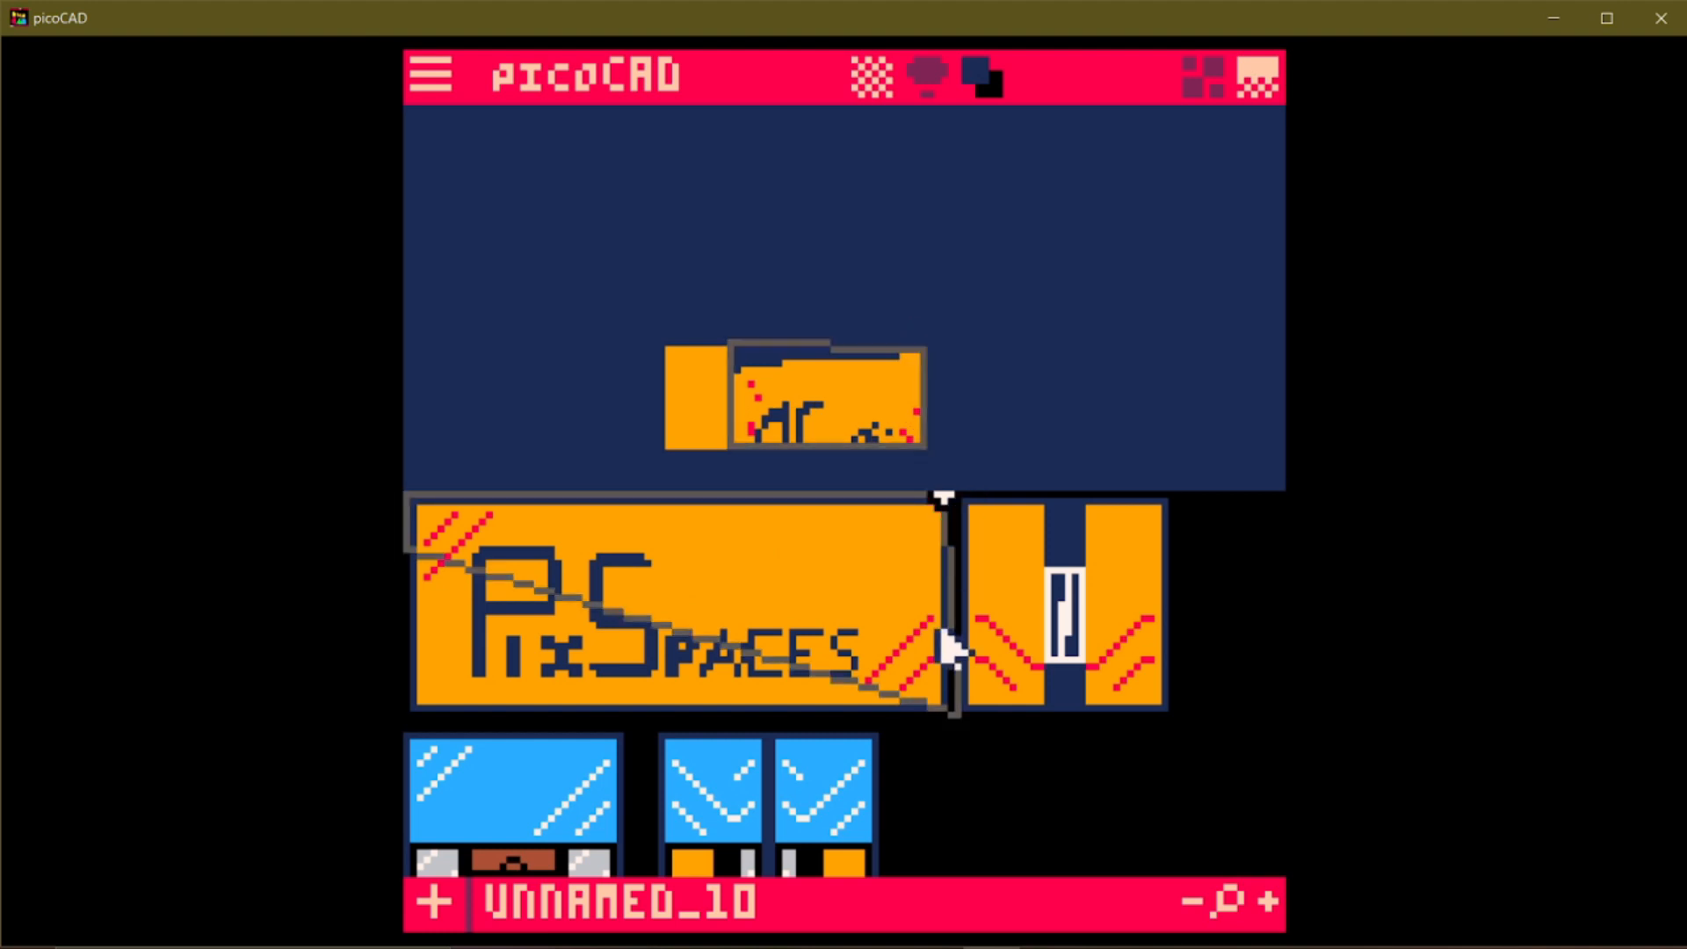
{"action": "left_click_drag", "start_coordinate": [945, 501], "coordinate": [959, 499]}
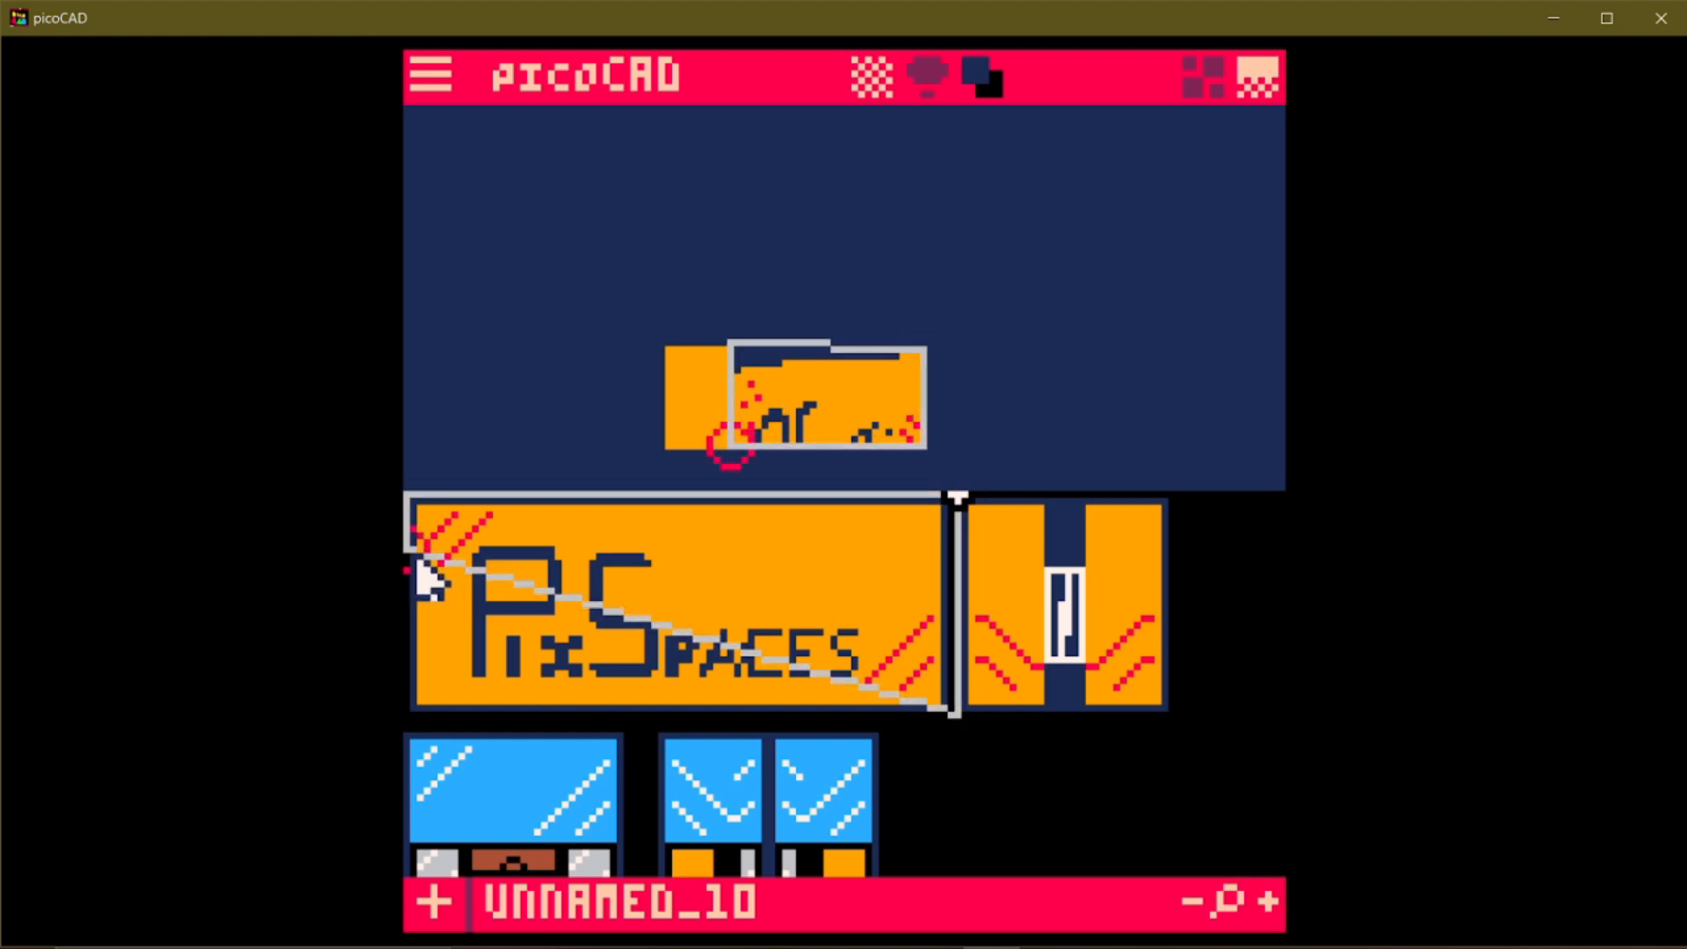
{"action": "left_click_drag", "start_coordinate": [409, 549], "coordinate": [413, 716]}
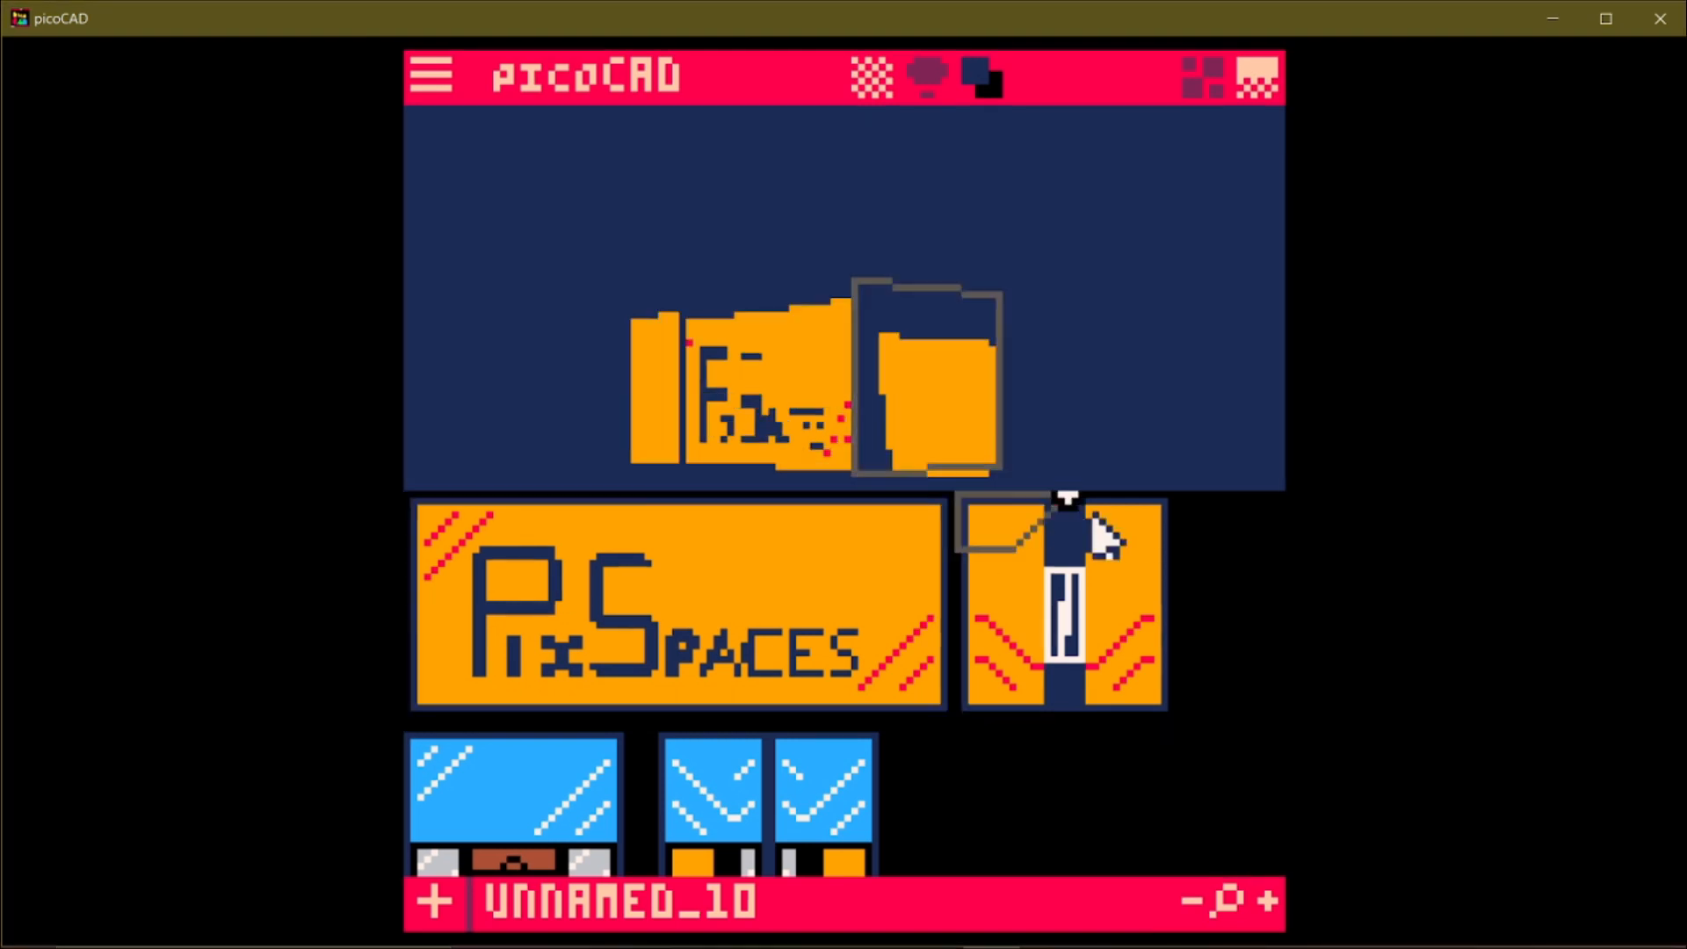
{"action": "left_click_drag", "start_coordinate": [1093, 518], "coordinate": [1174, 498]}
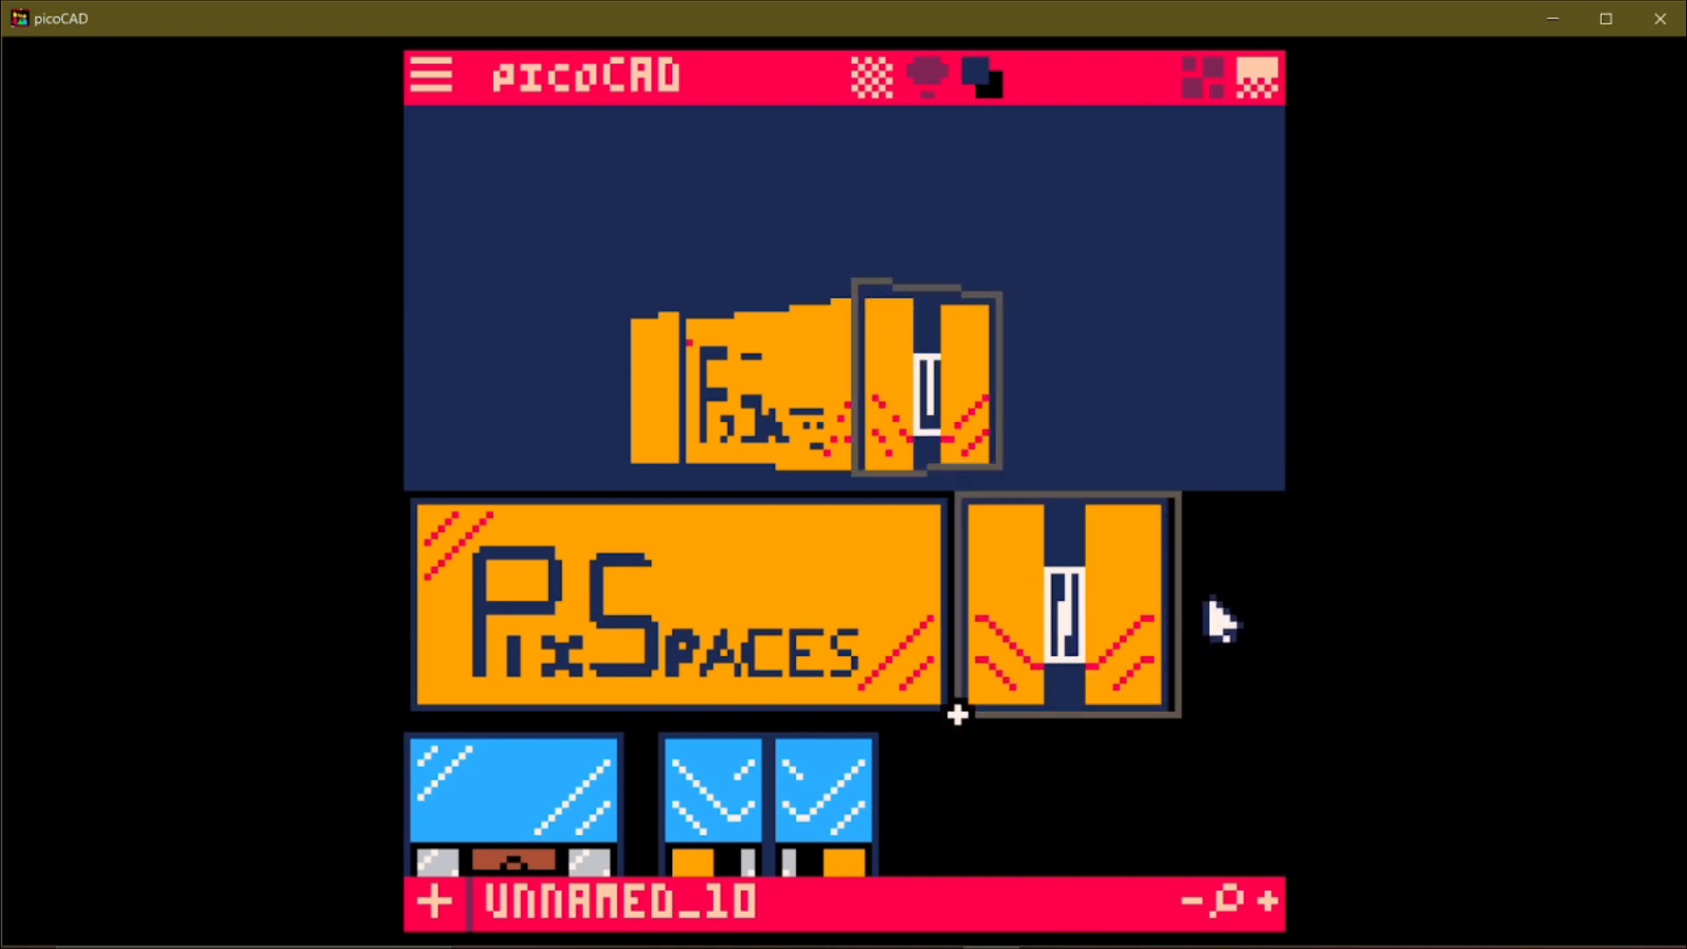
Step: Fit the UVs of the body's opposite side face around the PixSpaces sign artwork
{"action": "left_click", "coordinate": [466, 554]}
{"action": "left_click_drag", "start_coordinate": [465, 559], "coordinate": [963, 722]}
{"action": "left_click_drag", "start_coordinate": [466, 500], "coordinate": [965, 501]}
{"action": "left_click_drag", "start_coordinate": [961, 719], "coordinate": [961, 734]}
{"action": "left_click_drag", "start_coordinate": [414, 718], "coordinate": [415, 732]}
{"action": "right_click_drag", "start_coordinate": [1081, 391], "coordinate": [982, 389]}
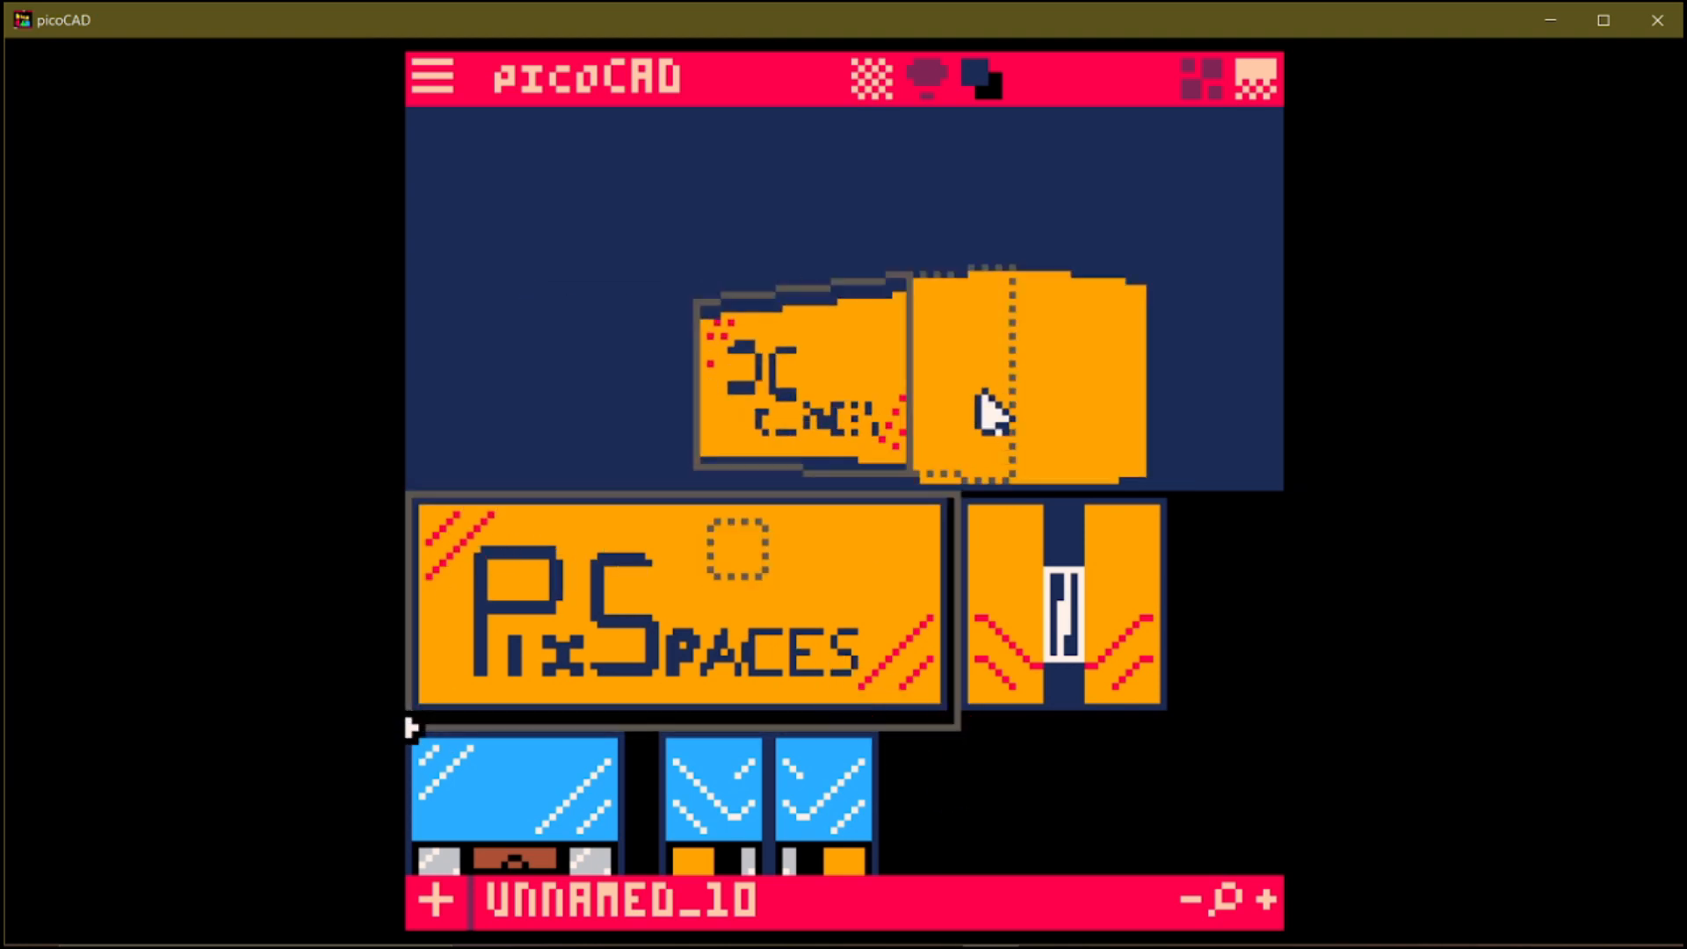
{"action": "left_click_drag", "start_coordinate": [409, 728], "coordinate": [409, 711]}
{"action": "left_click_drag", "start_coordinate": [957, 727], "coordinate": [957, 712]}
Step: Try several background colours for the 3D view, ending with light peach
{"action": "right_click_drag", "start_coordinate": [995, 430], "coordinate": [562, 376]}
{"action": "left_click", "coordinate": [981, 84]}
{"action": "left_click", "coordinate": [1064, 216]}
{"action": "left_click", "coordinate": [981, 175]}
{"action": "left_click", "coordinate": [981, 84]}
{"action": "left_click", "coordinate": [940, 216]}
{"action": "left_click", "coordinate": [981, 84]}
{"action": "left_click", "coordinate": [981, 299]}
{"action": "left_click", "coordinate": [984, 90]}
{"action": "left_click", "coordinate": [1064, 299]}
Step: Move the UV corners of the cab's front face onto the truck front artwork with windscreen, headlights and grille
{"action": "right_click_drag", "start_coordinate": [1001, 344], "coordinate": [844, 369]}
{"action": "left_click", "coordinate": [813, 386]}
{"action": "scroll", "coordinate": [640, 633], "scroll_direction": "down", "scroll_amount": 3}
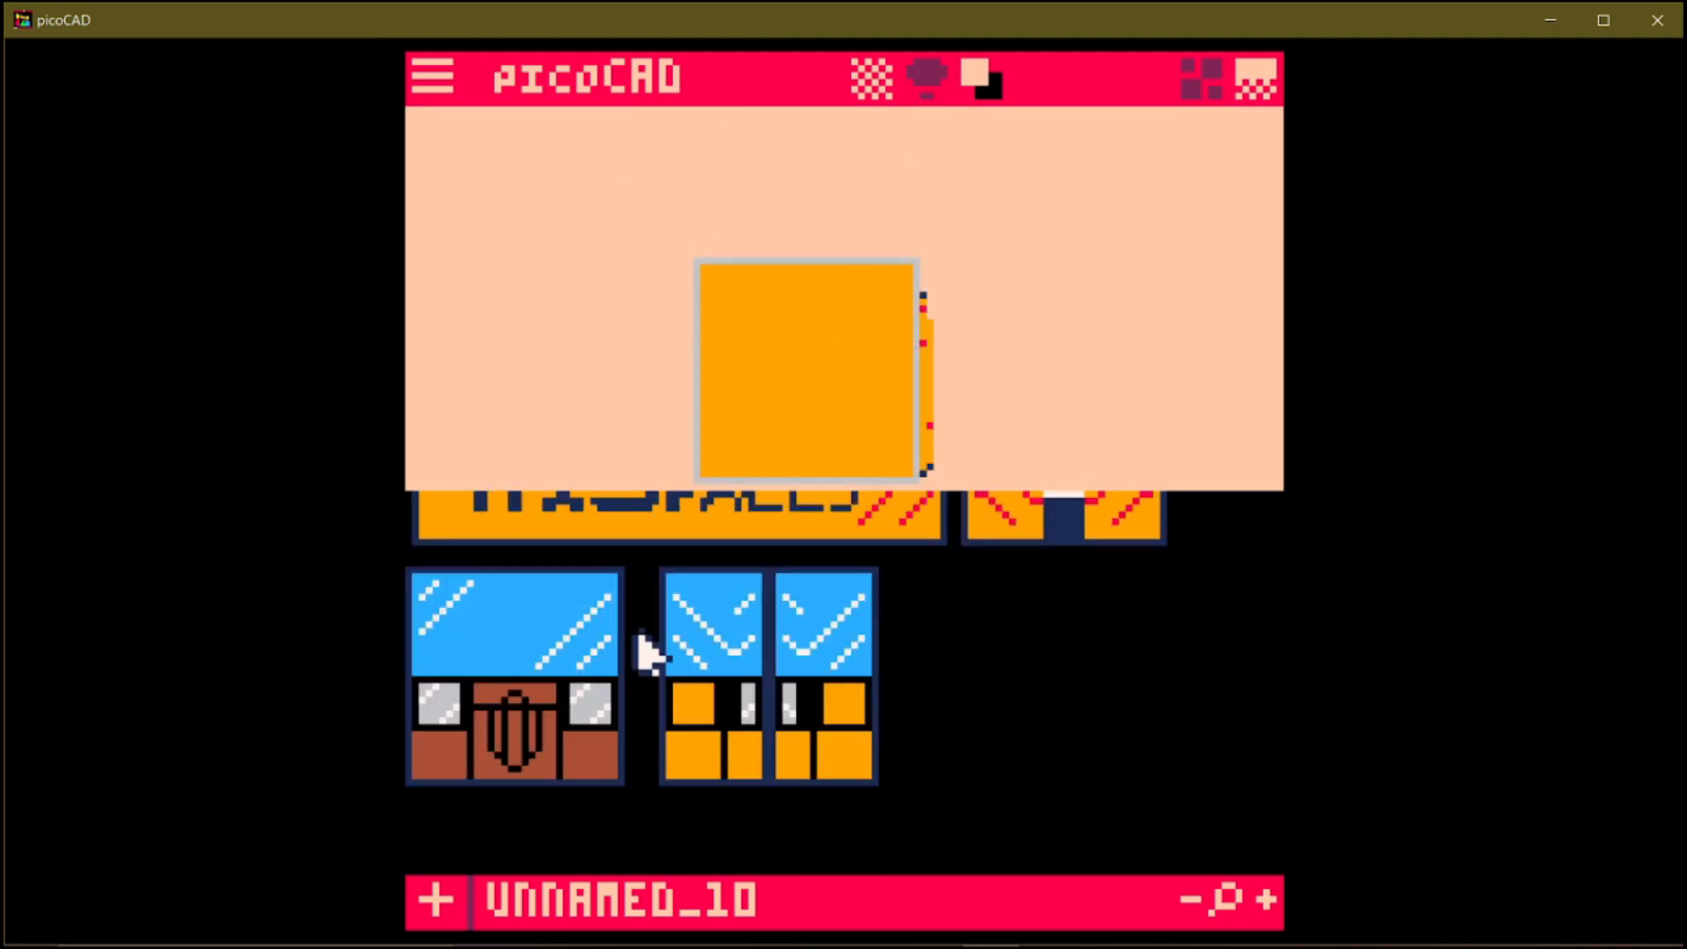
{"action": "scroll", "coordinate": [658, 615], "scroll_direction": "up", "scroll_amount": 2}
{"action": "left_click_drag", "start_coordinate": [678, 611], "coordinate": [451, 725]}
{"action": "scroll", "coordinate": [667, 786], "scroll_direction": "down", "scroll_amount": 2}
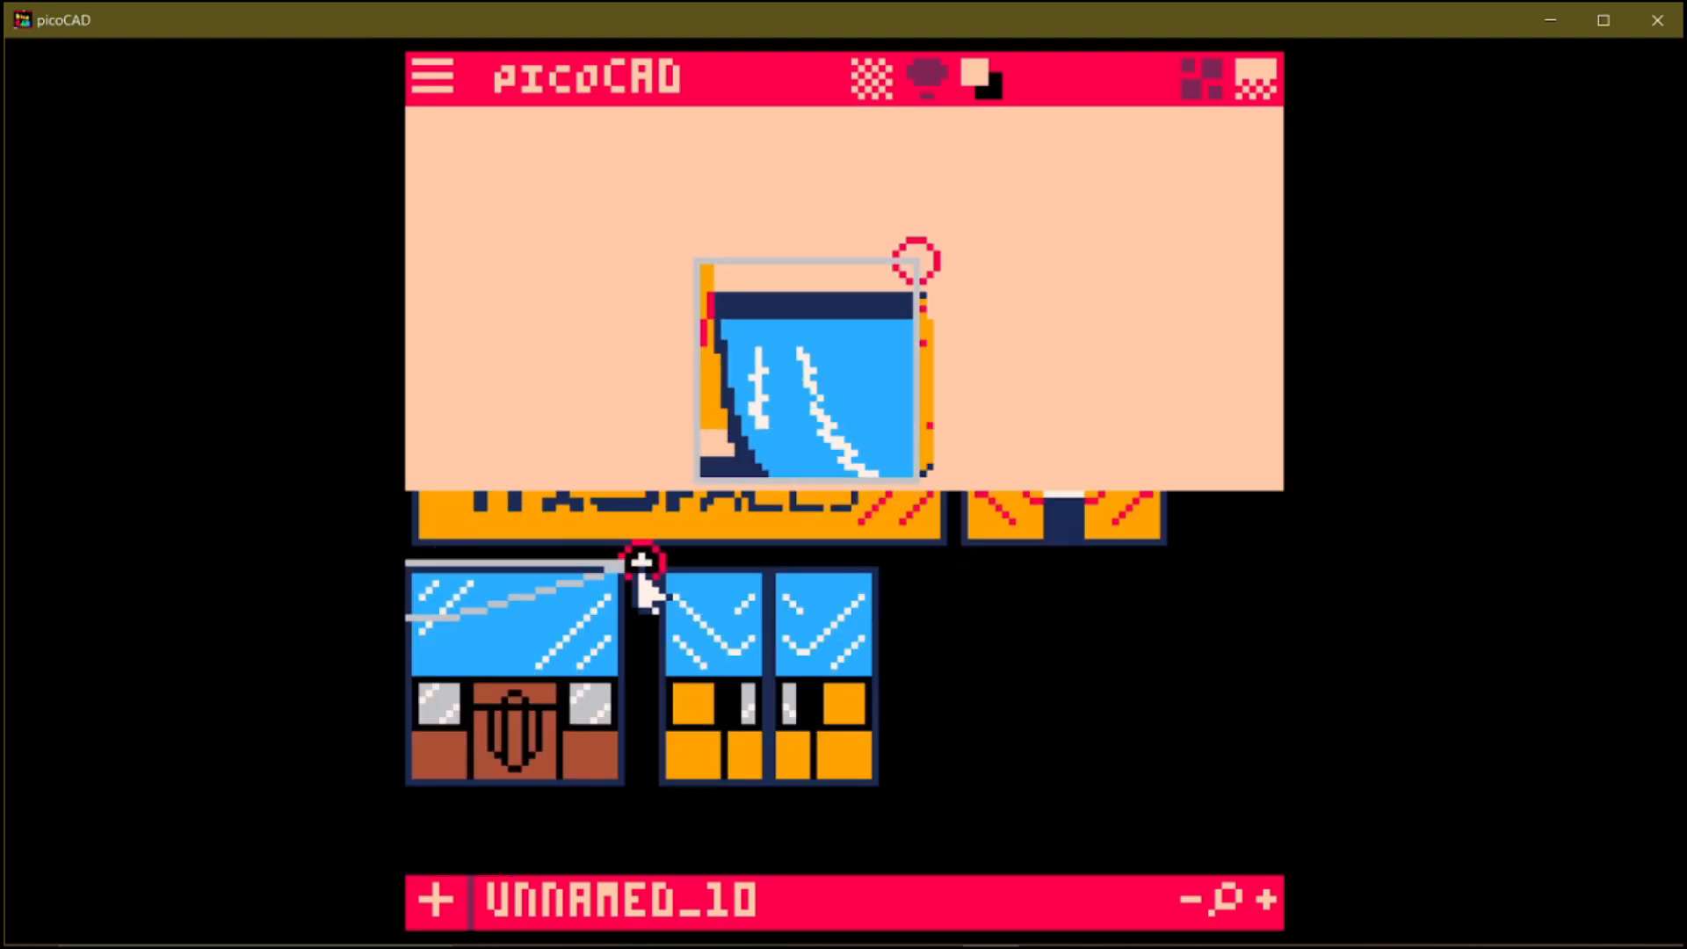
{"action": "left_click_drag", "start_coordinate": [642, 562], "coordinate": [627, 782]}
{"action": "left_click_drag", "start_coordinate": [407, 813], "coordinate": [405, 799]}
{"action": "mouse_move", "coordinate": [518, 691]}
{"action": "left_mouse_down"}
{"action": "mouse_move", "coordinate": [543, 690]}
{"action": "mouse_move", "coordinate": [518, 691]}
{"action": "left_mouse_up"}
Step: Align the front face's UV corners with the outer edges of the truck front artwork
{"action": "right_click_drag", "start_coordinate": [808, 378], "coordinate": [891, 396]}
{"action": "left_click_drag", "start_coordinate": [510, 690], "coordinate": [548, 690]}
{"action": "left_click_drag", "start_coordinate": [435, 563], "coordinate": [409, 563]}
{"action": "left_click_drag", "start_coordinate": [422, 782], "coordinate": [408, 782]}
{"action": "left_click_drag", "start_coordinate": [669, 563], "coordinate": [629, 564]}
{"action": "left_click_drag", "start_coordinate": [668, 782], "coordinate": [629, 782]}
Step: Move the UVs of the cab's side face onto the mirrored side panel artwork with the blue window
{"action": "right_click_drag", "start_coordinate": [813, 444], "coordinate": [877, 434]}
{"action": "left_click", "coordinate": [690, 386]}
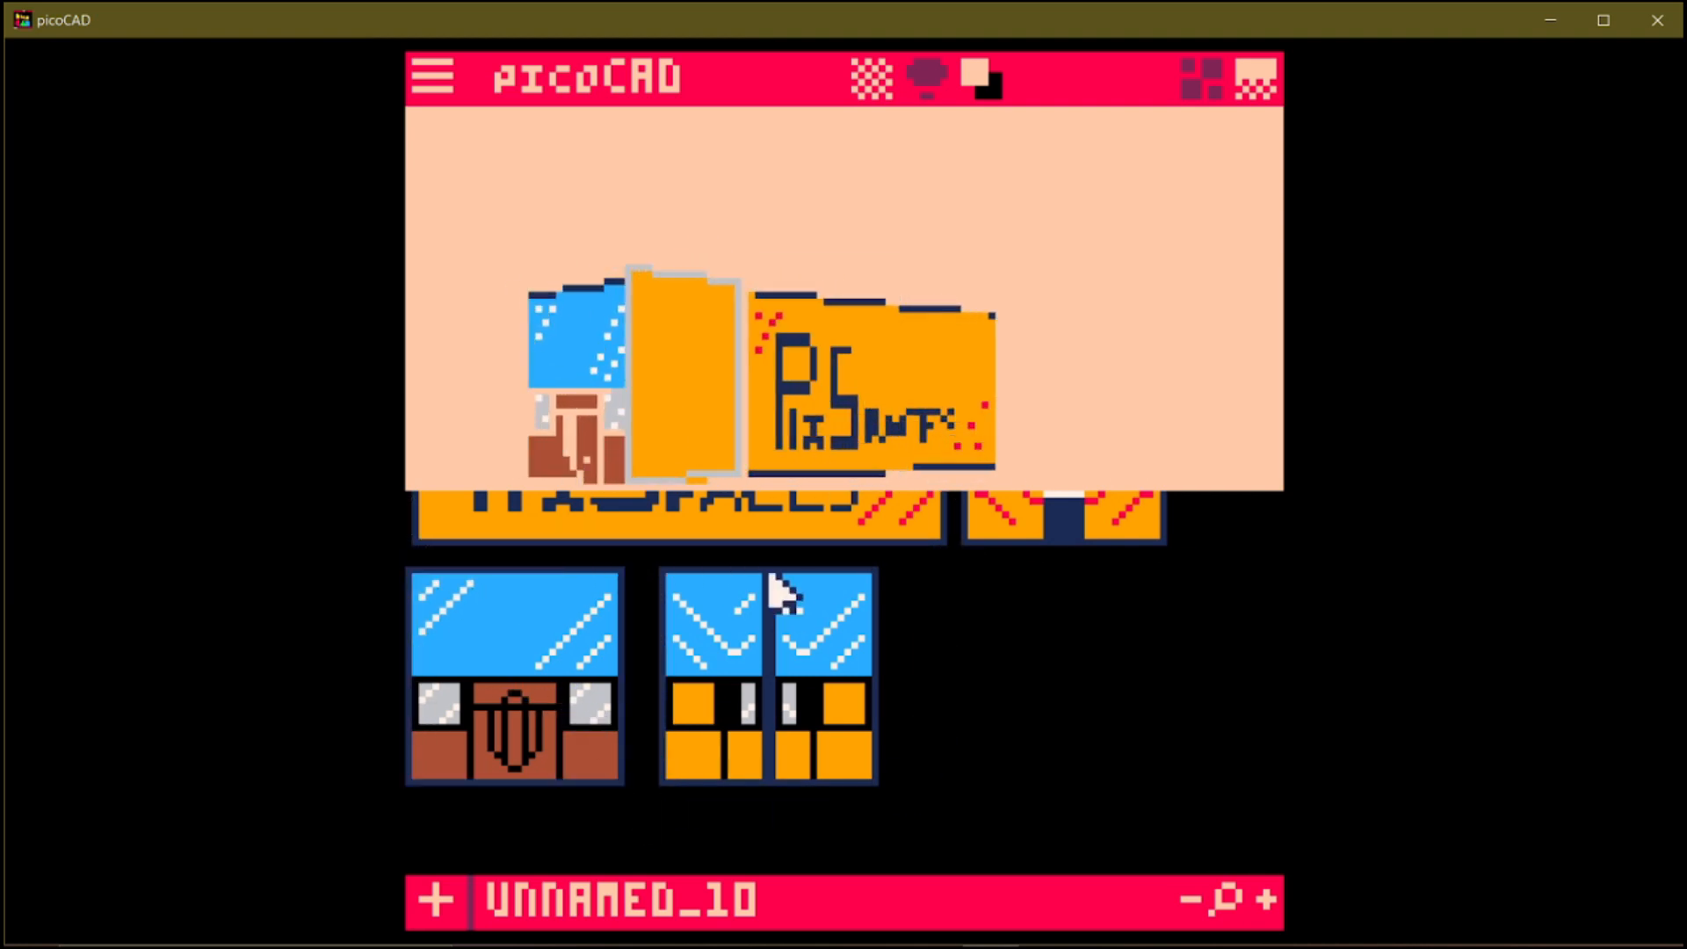
{"action": "scroll", "coordinate": [768, 568], "scroll_direction": "up", "scroll_amount": 3}
{"action": "left_click_drag", "start_coordinate": [768, 568], "coordinate": [839, 768]}
{"action": "scroll", "coordinate": [844, 772], "scroll_direction": "down", "scroll_amount": 2}
Step: Set the background colour of the 3D view to red
{"action": "left_click", "coordinate": [981, 79]}
{"action": "left_click", "coordinate": [982, 175]}
{"action": "left_click", "coordinate": [1061, 177]}
{"action": "left_click", "coordinate": [951, 259]}
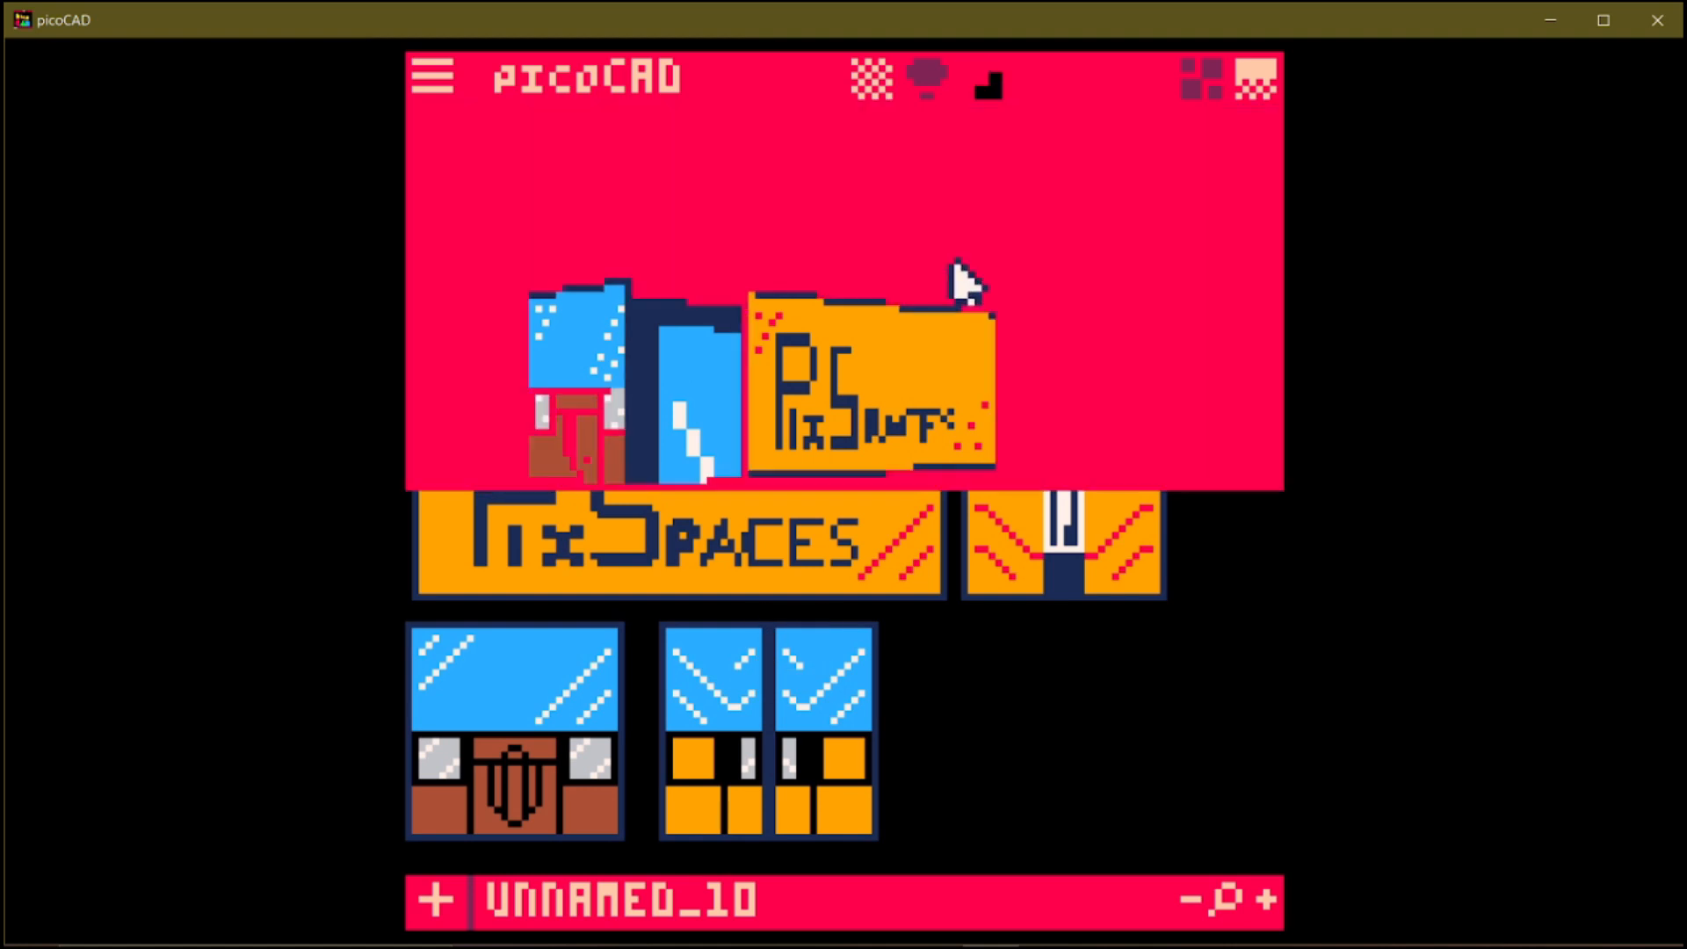
Step: Set the background colour of the 3D view to white
{"action": "left_click", "coordinate": [982, 79]}
{"action": "left_click", "coordinate": [1063, 216]}
{"action": "left_click", "coordinate": [981, 79]}
{"action": "left_click", "coordinate": [1256, 216]}
Step: Stretch the UV corners of the cab's side face over one full half of the side panel artwork with window and orange door
{"action": "mouse_move", "coordinate": [804, 418]}
{"action": "right_mouse_down"}
{"action": "mouse_move", "coordinate": [833, 420]}
{"action": "mouse_move", "coordinate": [804, 418]}
{"action": "right_mouse_up"}
{"action": "left_click", "coordinate": [694, 395]}
{"action": "left_click_drag", "start_coordinate": [823, 618], "coordinate": [887, 619]}
{"action": "left_click_drag", "start_coordinate": [822, 673], "coordinate": [887, 850]}
{"action": "left_click_drag", "start_coordinate": [767, 673], "coordinate": [773, 851]}
{"action": "left_click_drag", "start_coordinate": [884, 713], "coordinate": [781, 705]}
Step: Move the UV corners of the cab's opposite side face onto the side panel artwork beside the dividing pillar
{"action": "right_click_drag", "start_coordinate": [729, 399], "coordinate": [953, 404]}
{"action": "left_click", "coordinate": [1002, 391]}
{"action": "scroll", "coordinate": [773, 584], "scroll_direction": "up", "scroll_amount": 1}
{"action": "left_click_drag", "start_coordinate": [754, 555], "coordinate": [802, 733]}
{"action": "scroll", "coordinate": [904, 641], "scroll_direction": "down", "scroll_amount": 1}
{"action": "left_click_drag", "start_coordinate": [823, 619], "coordinate": [888, 620]}
{"action": "left_click_drag", "start_coordinate": [823, 673], "coordinate": [889, 840]}
{"action": "left_click_drag", "start_coordinate": [768, 674], "coordinate": [771, 840]}
Step: Rearrange the UV corners of the cab's opposite side face to flip the side panel artwork horizontally
{"action": "right_click_drag", "start_coordinate": [1073, 419], "coordinate": [1063, 389]}
{"action": "mouse_move", "coordinate": [891, 629]}
{"action": "left_mouse_down"}
{"action": "mouse_move", "coordinate": [905, 628]}
{"action": "mouse_move", "coordinate": [850, 626]}
{"action": "mouse_move", "coordinate": [890, 631]}
{"action": "left_mouse_up"}
{"action": "left_click_drag", "start_coordinate": [764, 618], "coordinate": [1011, 657]}
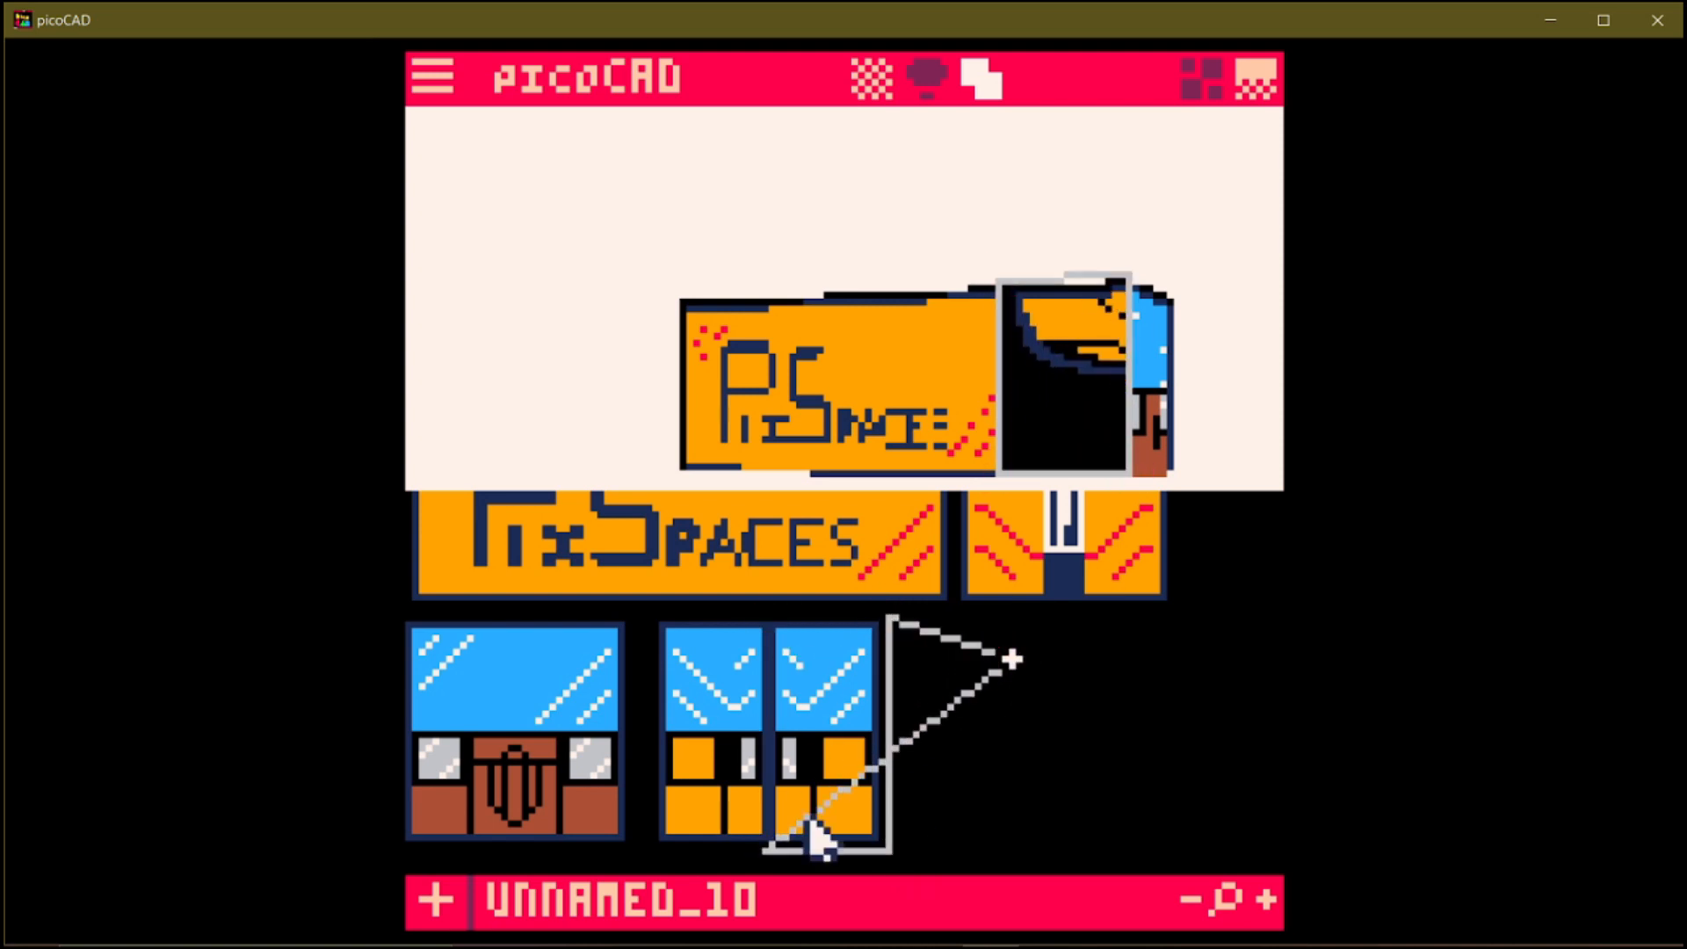
{"action": "left_click_drag", "start_coordinate": [764, 851], "coordinate": [989, 825]}
{"action": "mouse_move", "coordinate": [1012, 659]}
{"action": "right_mouse_down"}
{"action": "mouse_move", "coordinate": [957, 646]}
{"action": "mouse_move", "coordinate": [998, 673]}
{"action": "right_mouse_up"}
{"action": "left_click_drag", "start_coordinate": [876, 864], "coordinate": [986, 576]}
{"action": "left_click_drag", "start_coordinate": [970, 835], "coordinate": [892, 548]}
{"action": "left_click_drag", "start_coordinate": [1039, 618], "coordinate": [1015, 570]}
{"action": "right_click_drag", "start_coordinate": [1019, 561], "coordinate": [909, 631]}
{"action": "left_click_drag", "start_coordinate": [768, 708], "coordinate": [779, 640]}
{"action": "left_click_drag", "start_coordinate": [888, 745], "coordinate": [896, 858]}
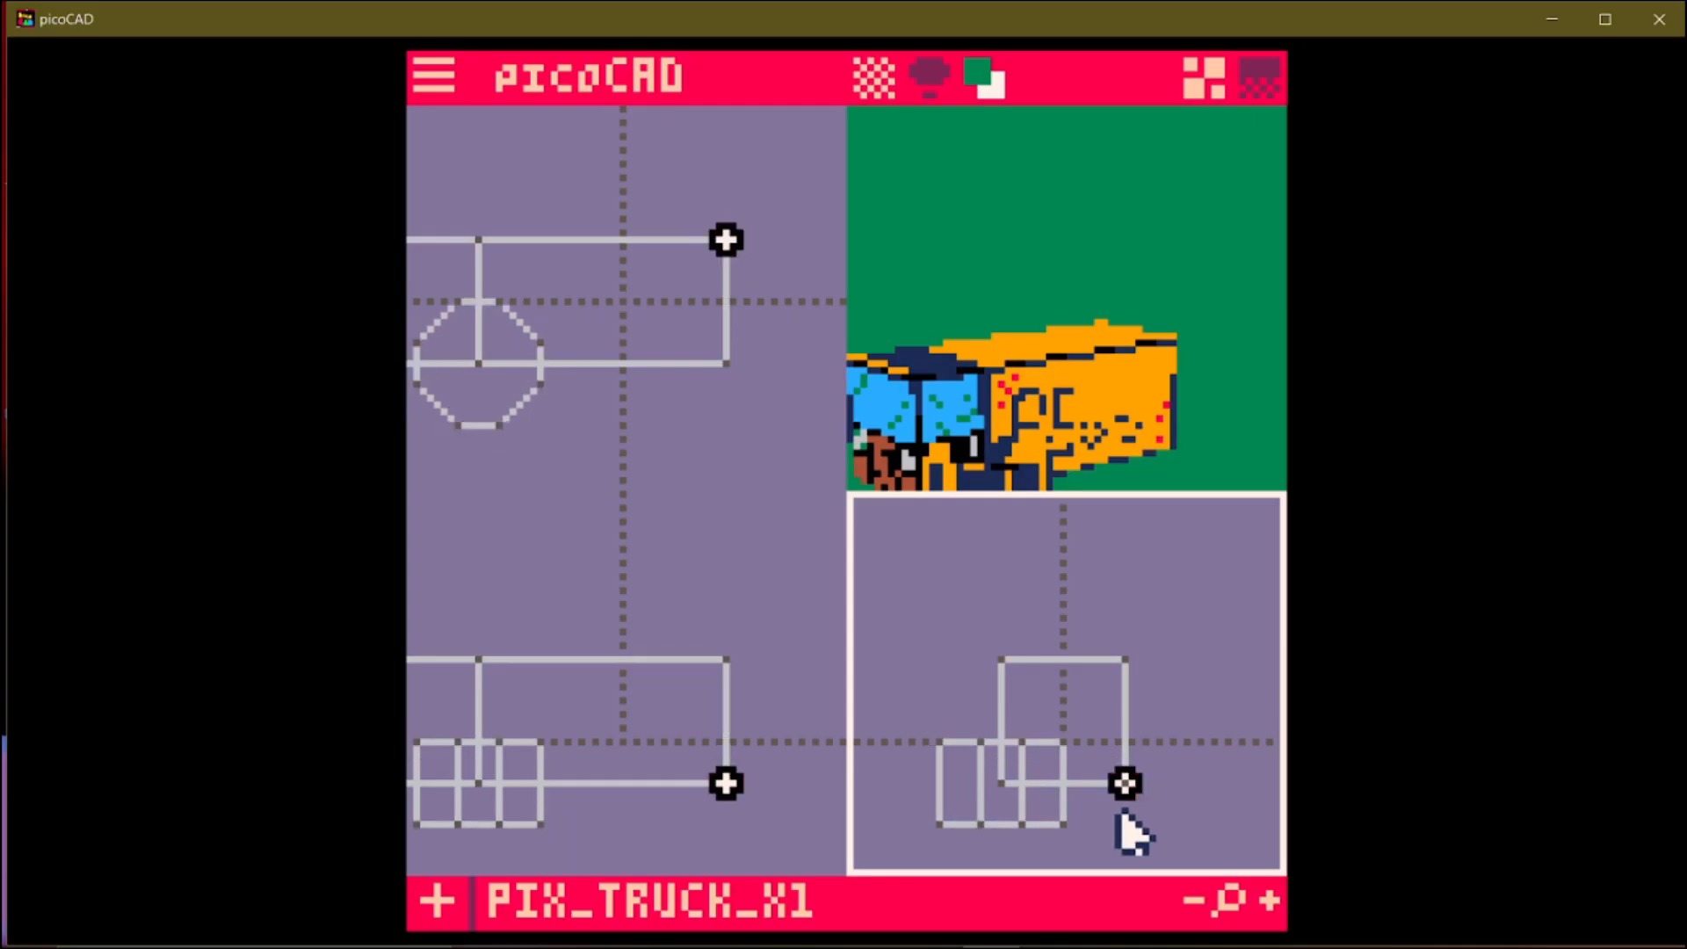
Step: Shift the upper vertices of the wheel cylinder sideways, outwards from the truck body
{"action": "left_click", "coordinate": [1103, 817]}
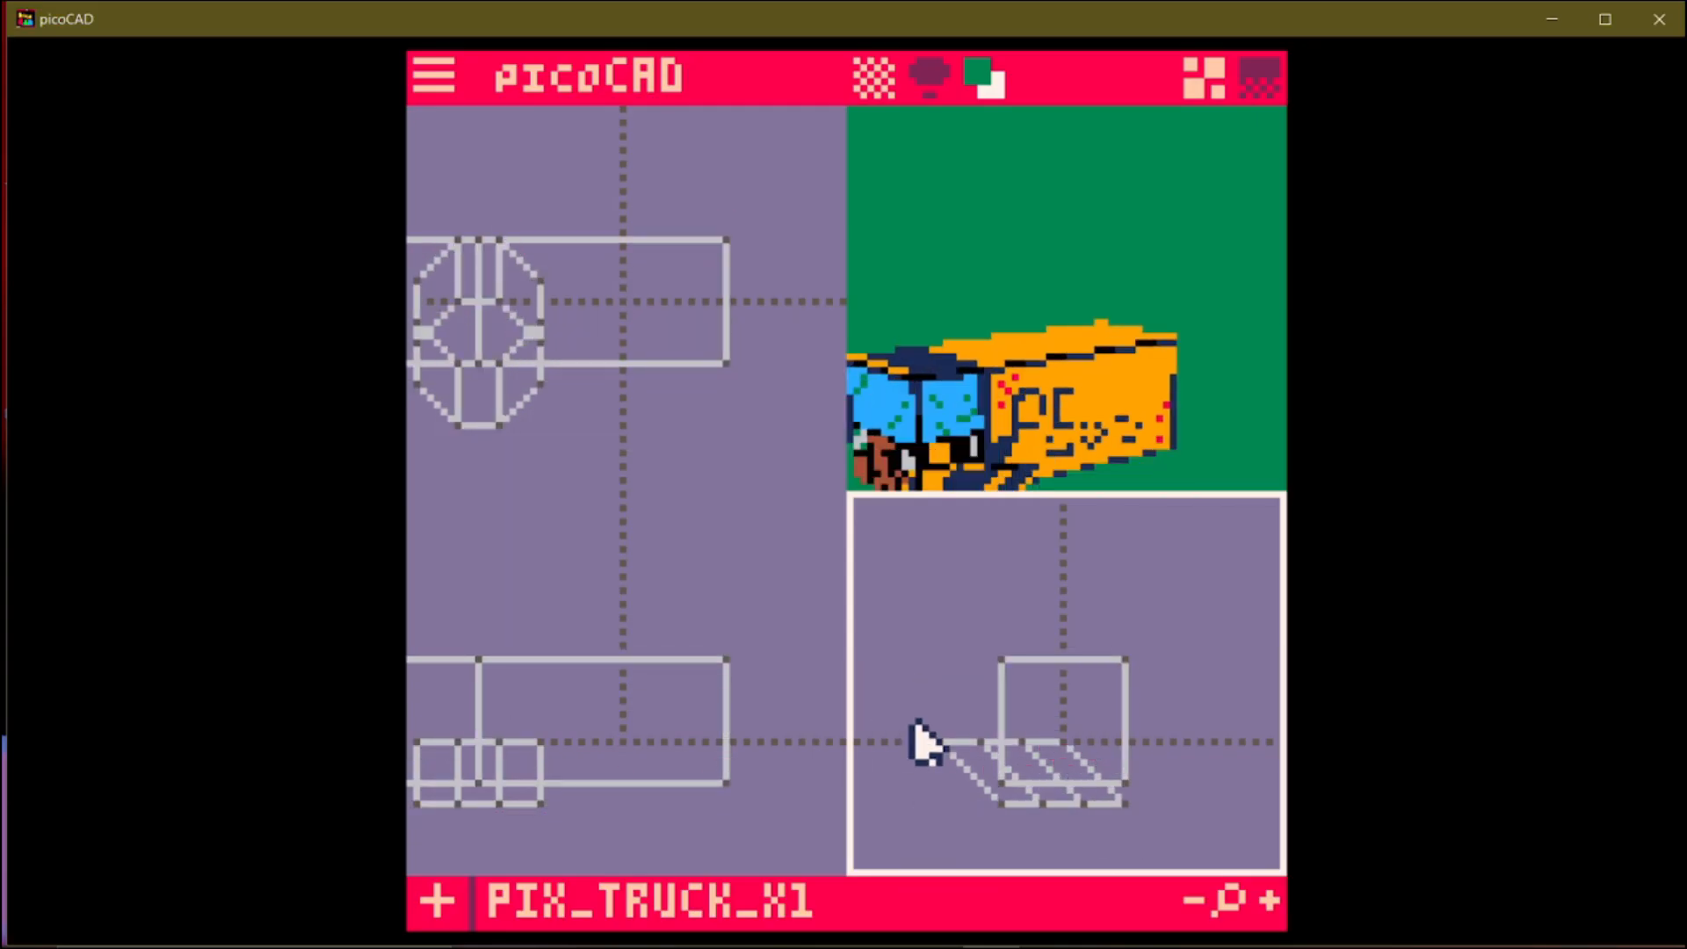
{"action": "left_click", "coordinate": [1021, 742]}
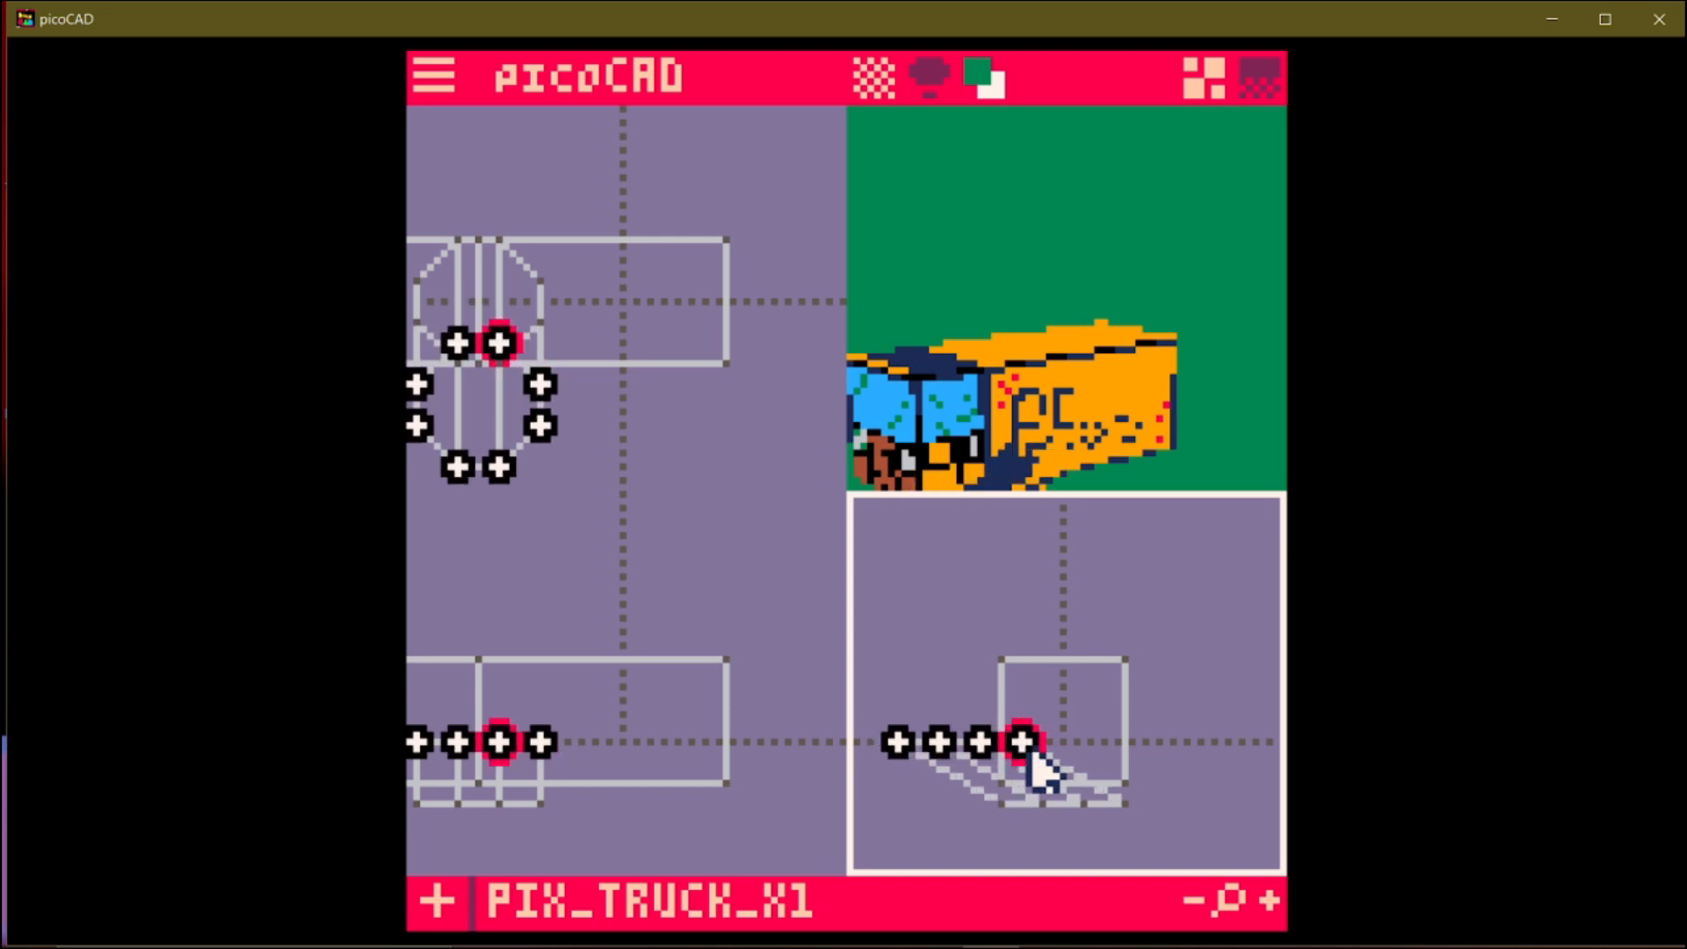
{"action": "left_click", "coordinate": [933, 799]}
{"action": "left_click_drag", "start_coordinate": [1022, 745], "coordinate": [937, 812]}
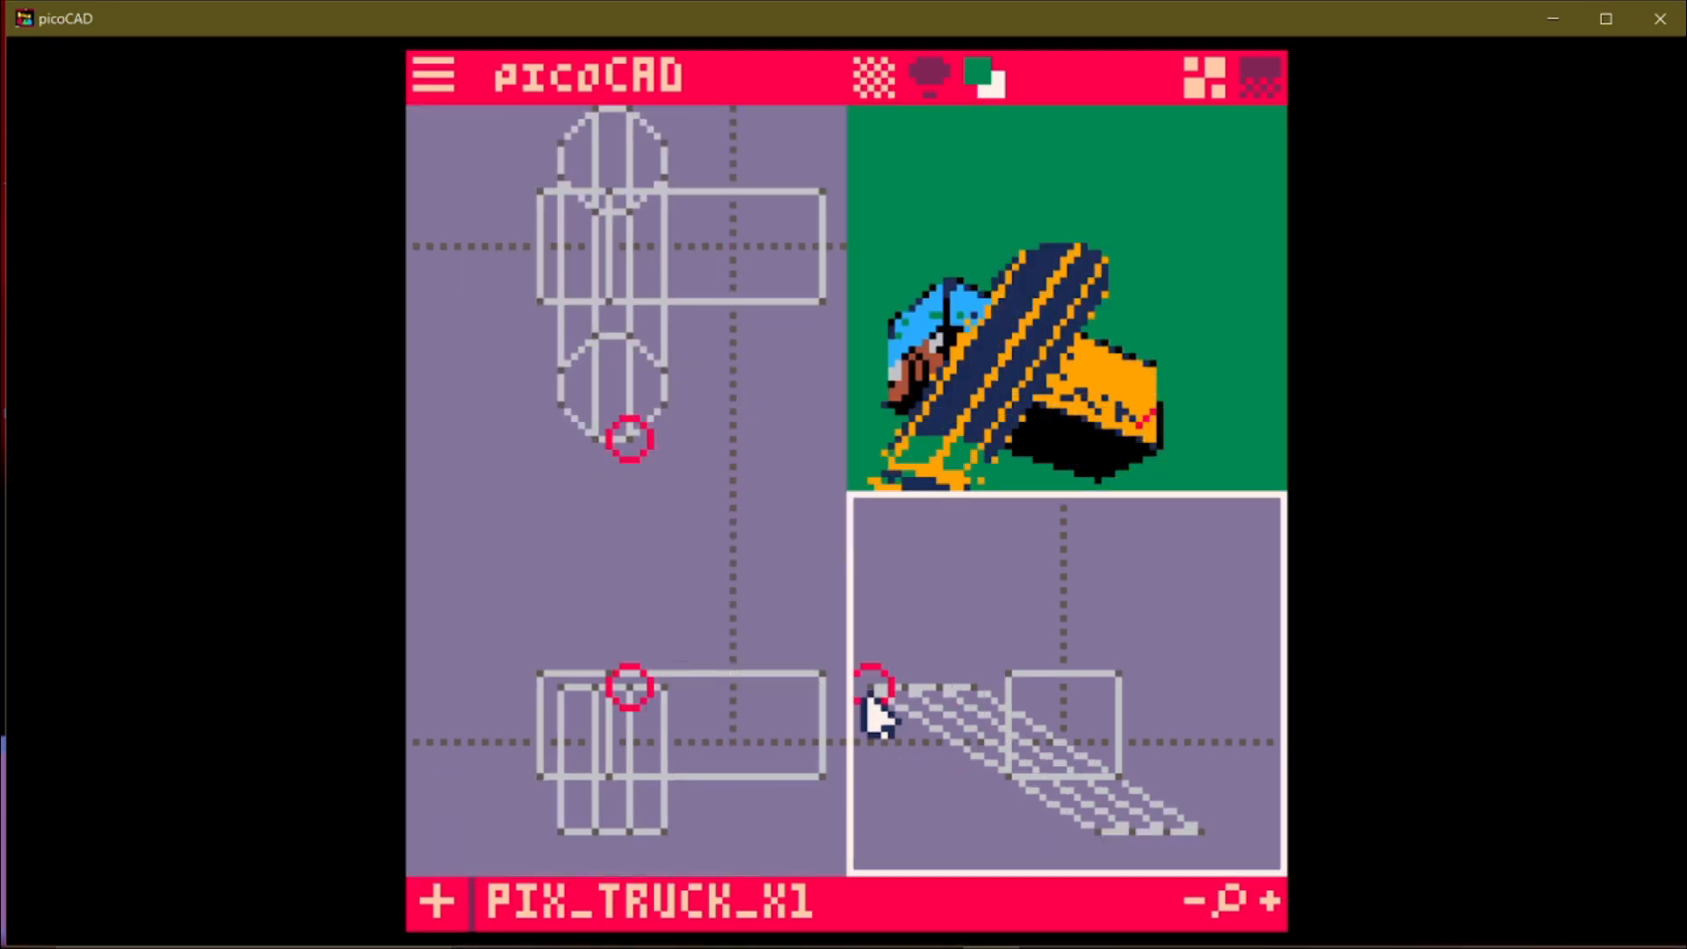
Step: Rearrange the vertices at the wheel cylinder's outer end into an upright, evenly spaced octagon
{"action": "left_click", "coordinate": [869, 688]}
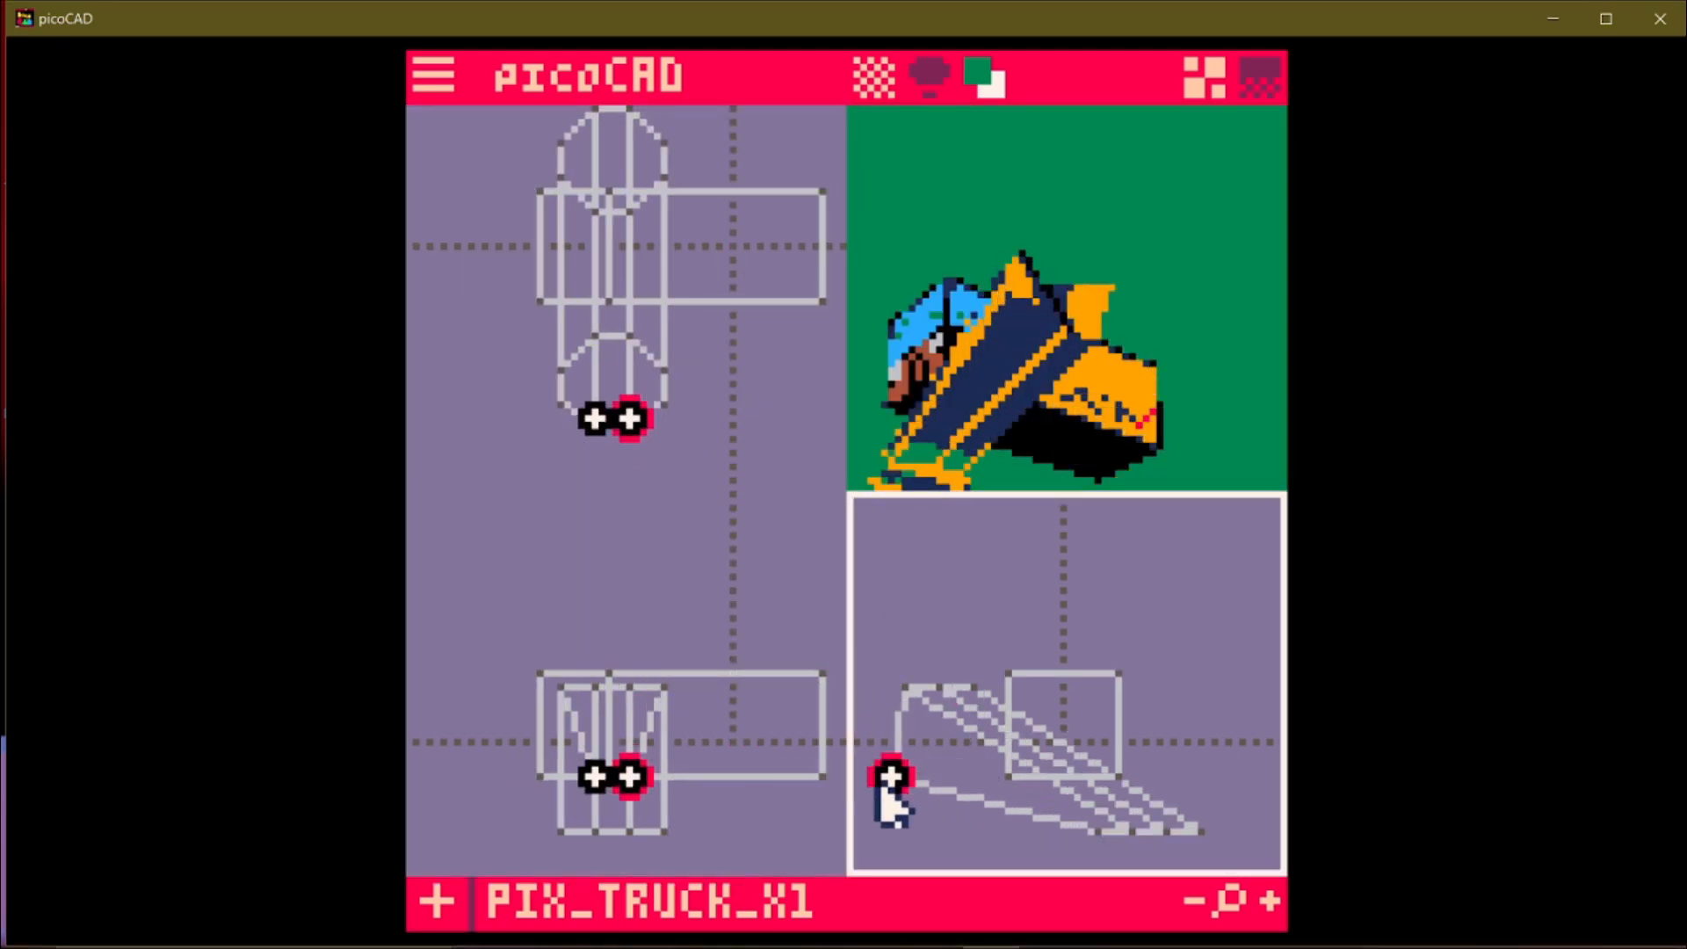
{"action": "left_click_drag", "start_coordinate": [892, 787], "coordinate": [893, 836]}
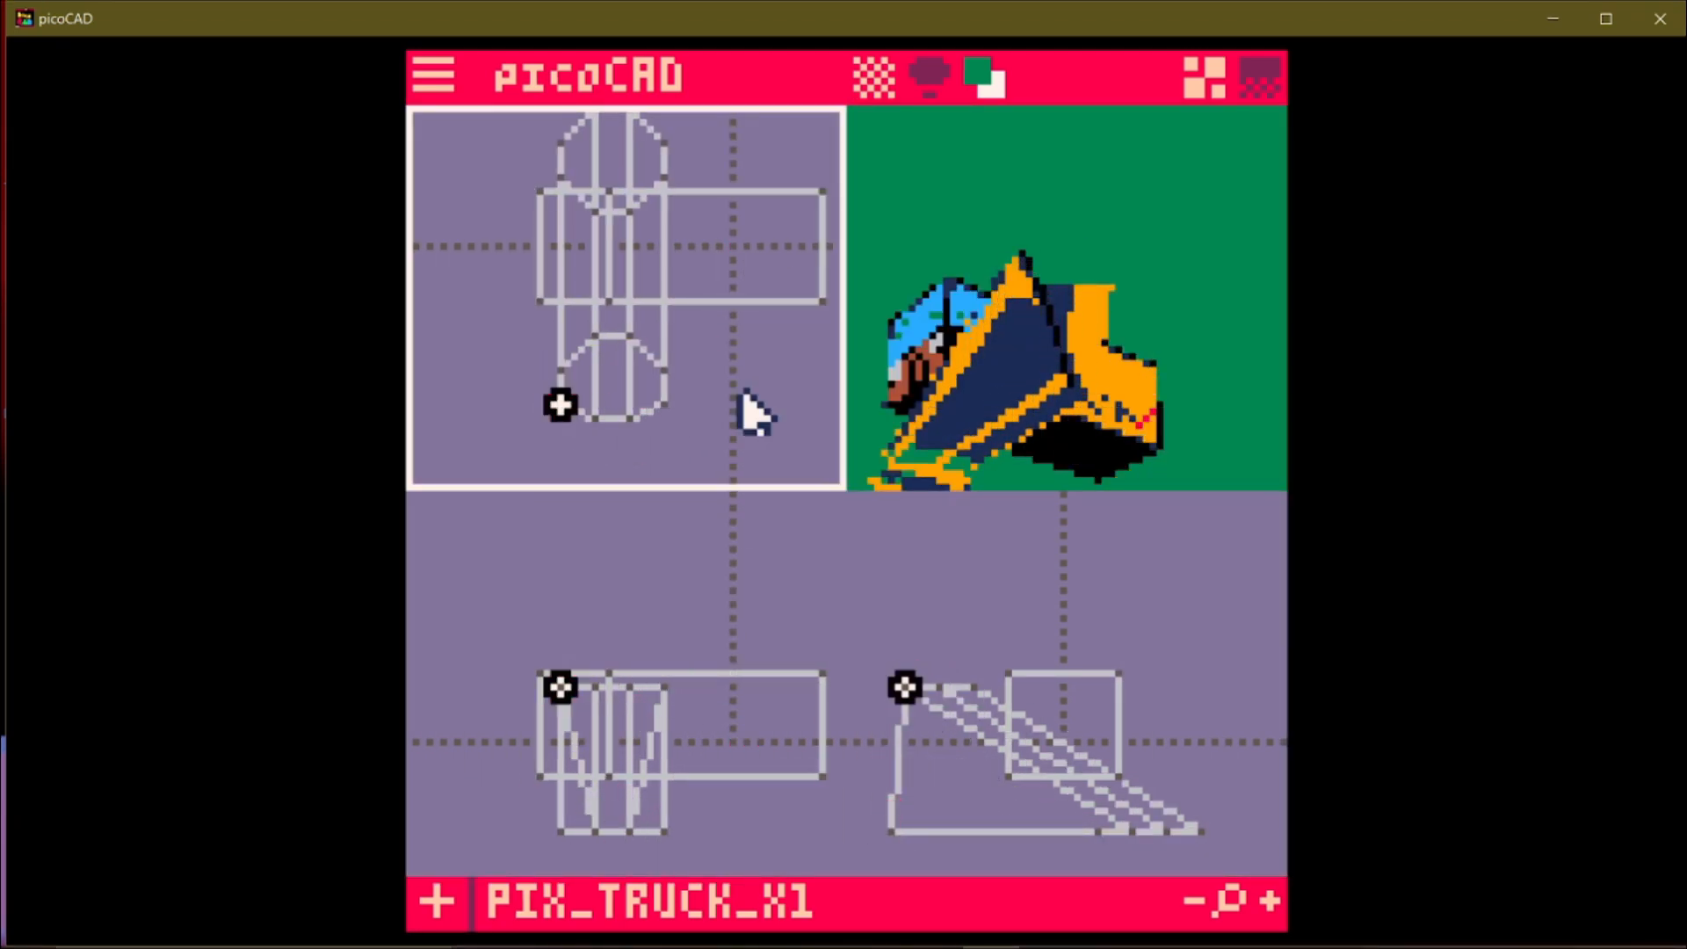
{"action": "left_click_drag", "start_coordinate": [904, 688], "coordinate": [892, 797]}
{"action": "key", "text": "Left"}
{"action": "key", "text": "Right"}
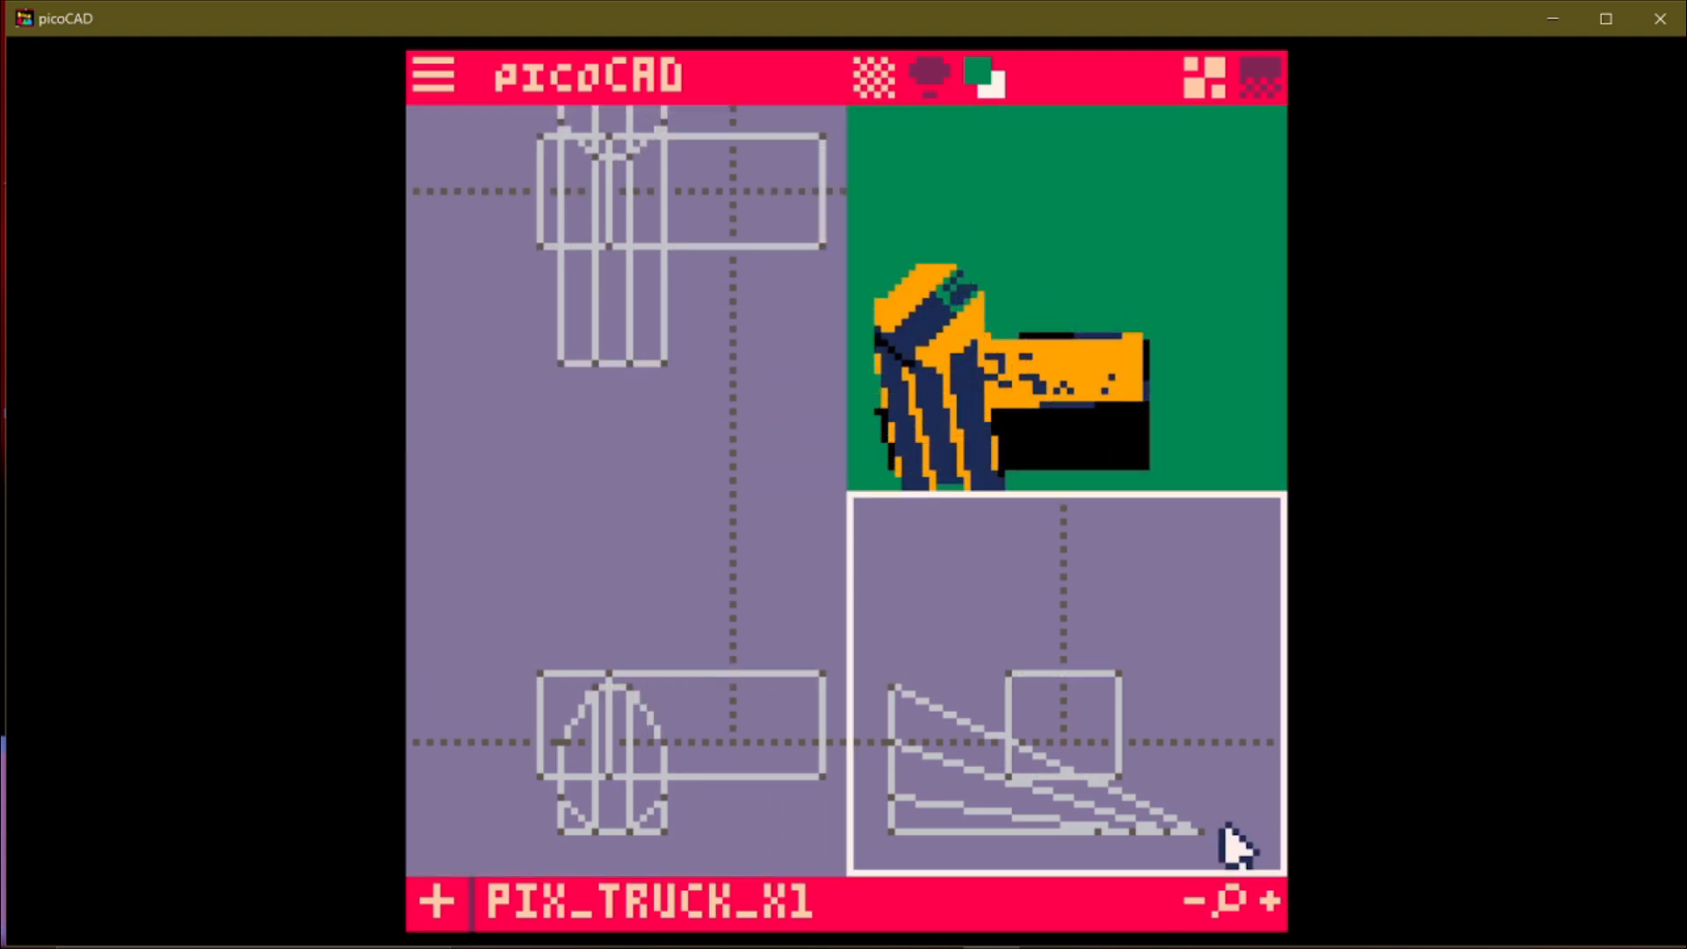
{"action": "left_click_drag", "start_coordinate": [865, 681], "coordinate": [922, 847]}
{"action": "left_click", "coordinate": [603, 369]}
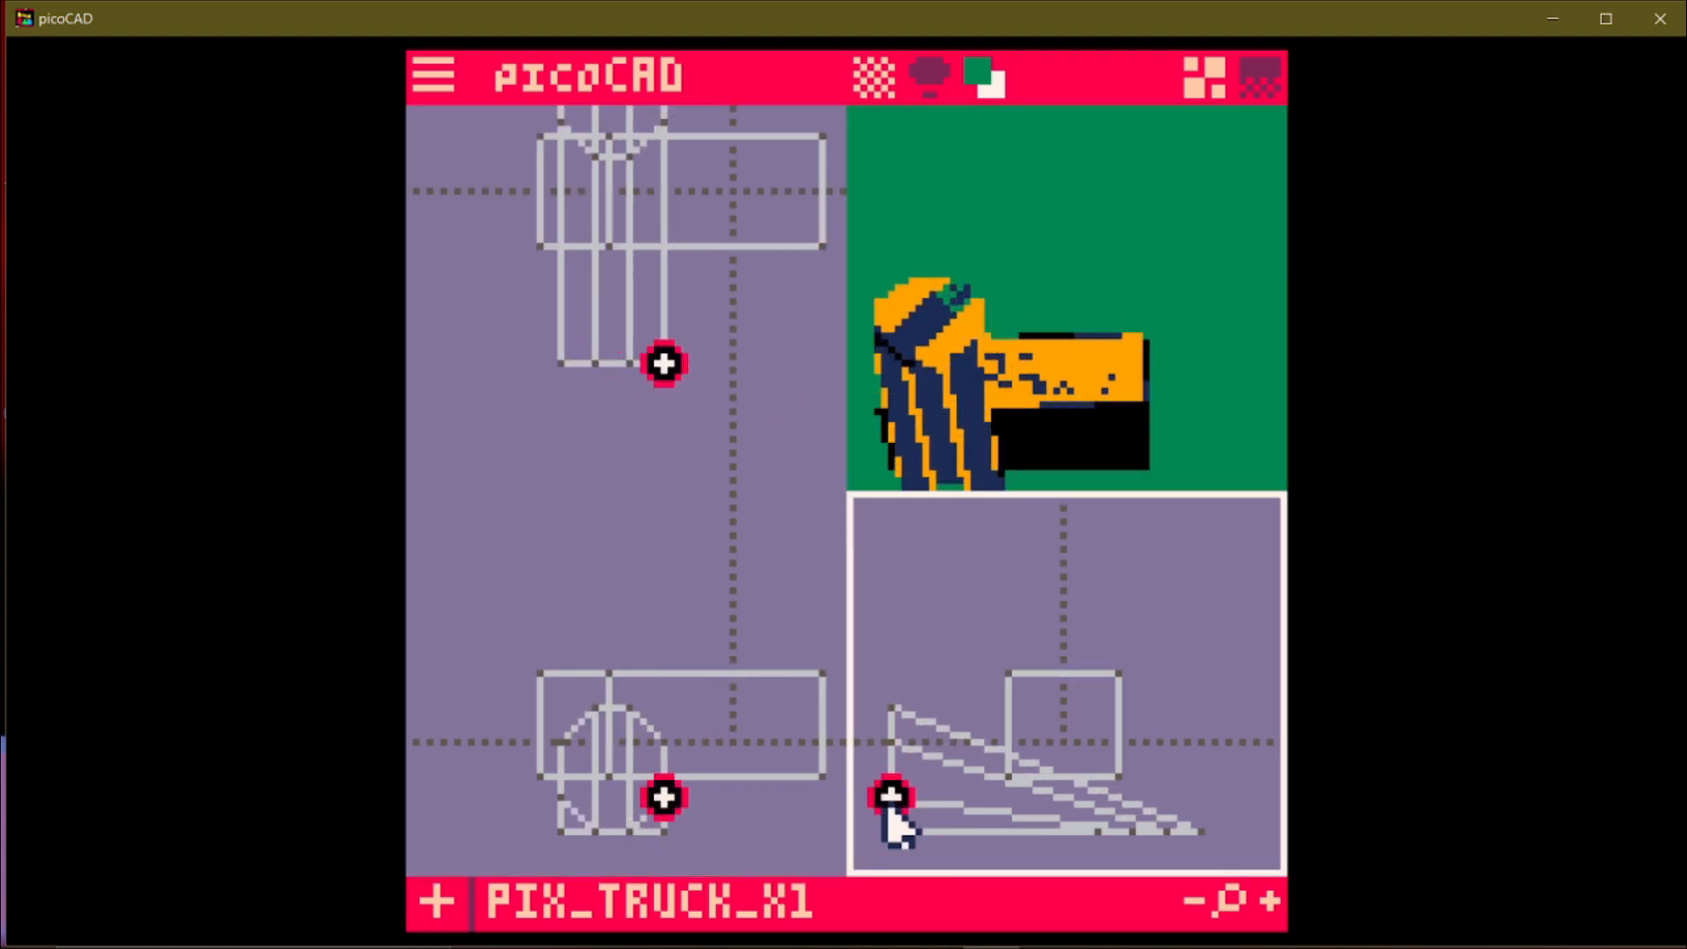
{"action": "left_click_drag", "start_coordinate": [863, 856], "coordinate": [905, 799]}
{"action": "left_click_drag", "start_coordinate": [876, 701], "coordinate": [906, 721]}
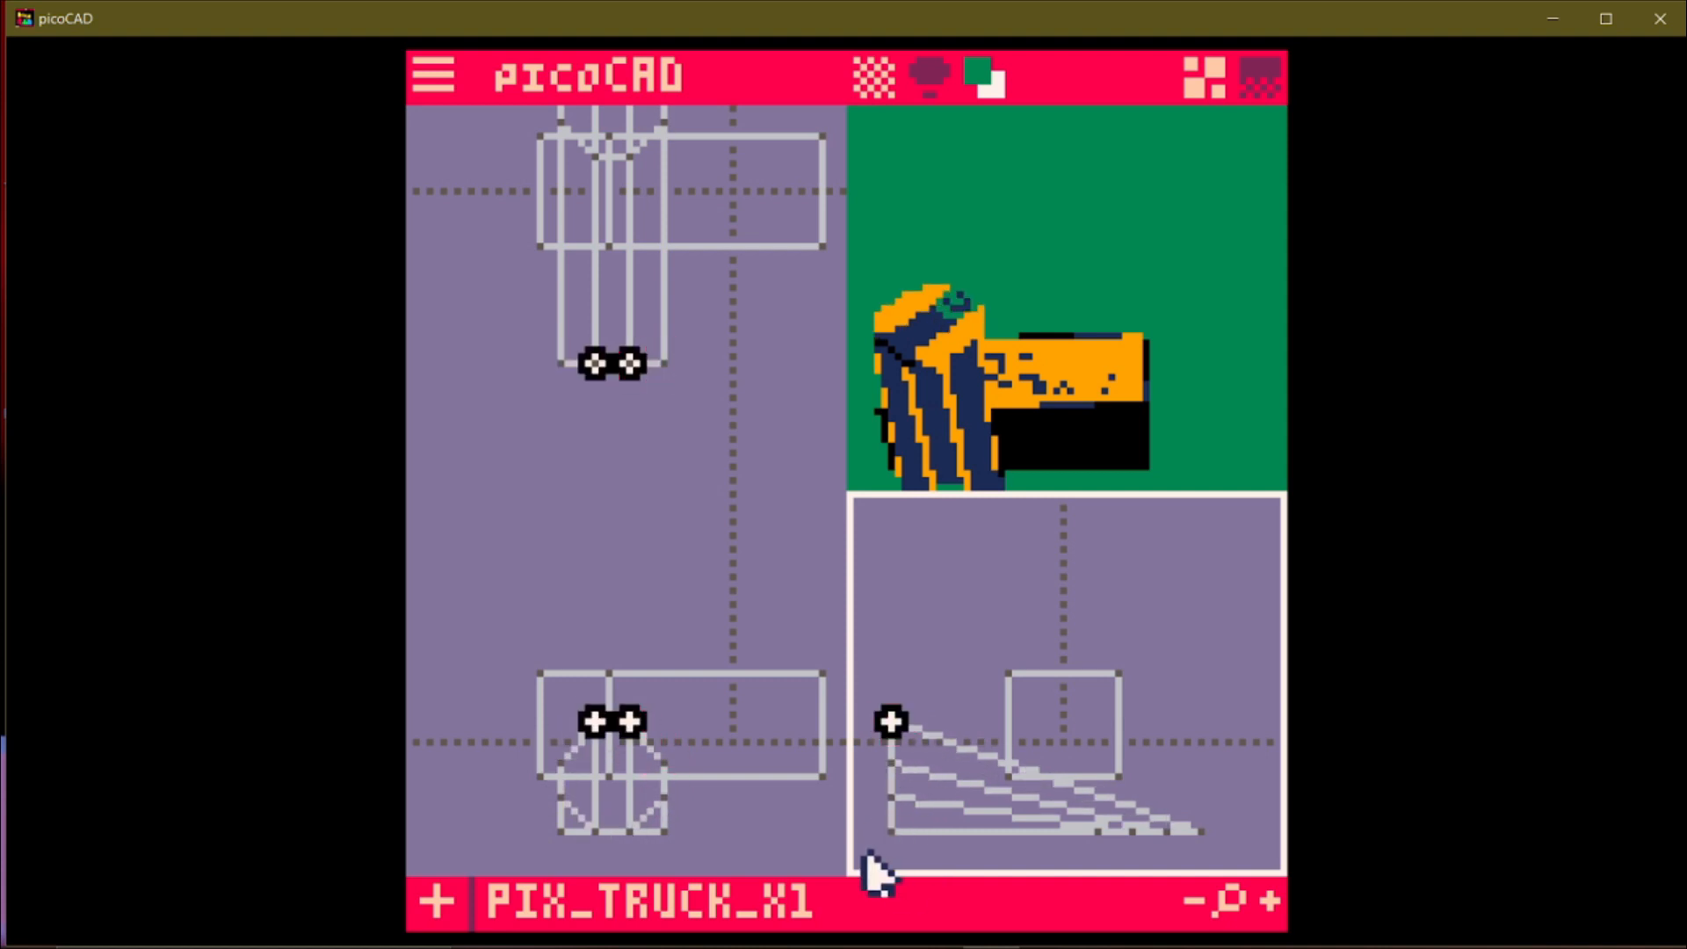
Step: Raise the vertices at the wheel cylinder's other end into a matching upright octagon
{"action": "left_click_drag", "start_coordinate": [1009, 425], "coordinate": [1173, 457]}
{"action": "left_click", "coordinate": [1200, 831]}
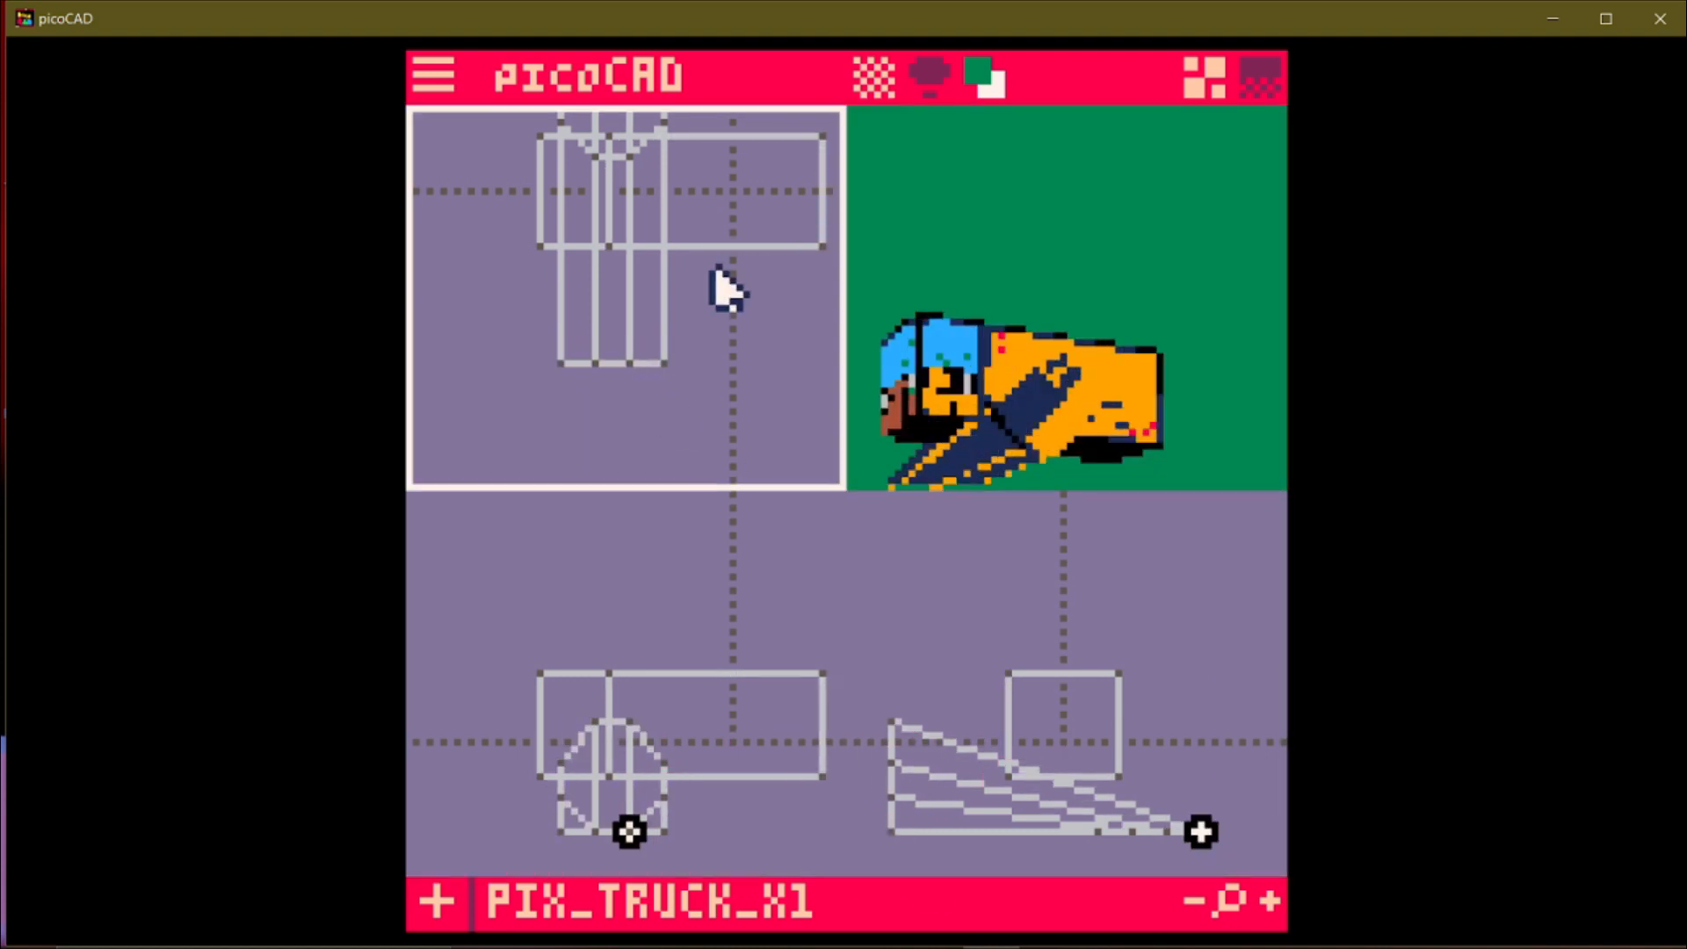
{"action": "key", "text": "Up"}
{"action": "key", "text": "Up"}
{"action": "left_click_drag", "start_coordinate": [572, 143], "coordinate": [652, 181]}
{"action": "left_click_drag", "start_coordinate": [1204, 833], "coordinate": [1203, 722]}
{"action": "left_click_drag", "start_coordinate": [687, 215], "coordinate": [537, 181]}
{"action": "left_click_drag", "start_coordinate": [1175, 840], "coordinate": [1204, 764]}
{"action": "left_click_drag", "start_coordinate": [690, 216], "coordinate": [509, 241]}
{"action": "left_click_drag", "start_coordinate": [1139, 837], "coordinate": [1214, 806]}
{"action": "left_click_drag", "start_coordinate": [1099, 836], "coordinate": [1202, 835]}
Step: Line up the wheel's two octagonal ends and narrow the wheel to tyre width
{"action": "left_click_drag", "start_coordinate": [1046, 431], "coordinate": [1089, 405]}
{"action": "left_click_drag", "start_coordinate": [690, 136], "coordinate": [561, 213]}
{"action": "left_click_drag", "start_coordinate": [693, 433], "coordinate": [532, 482]}
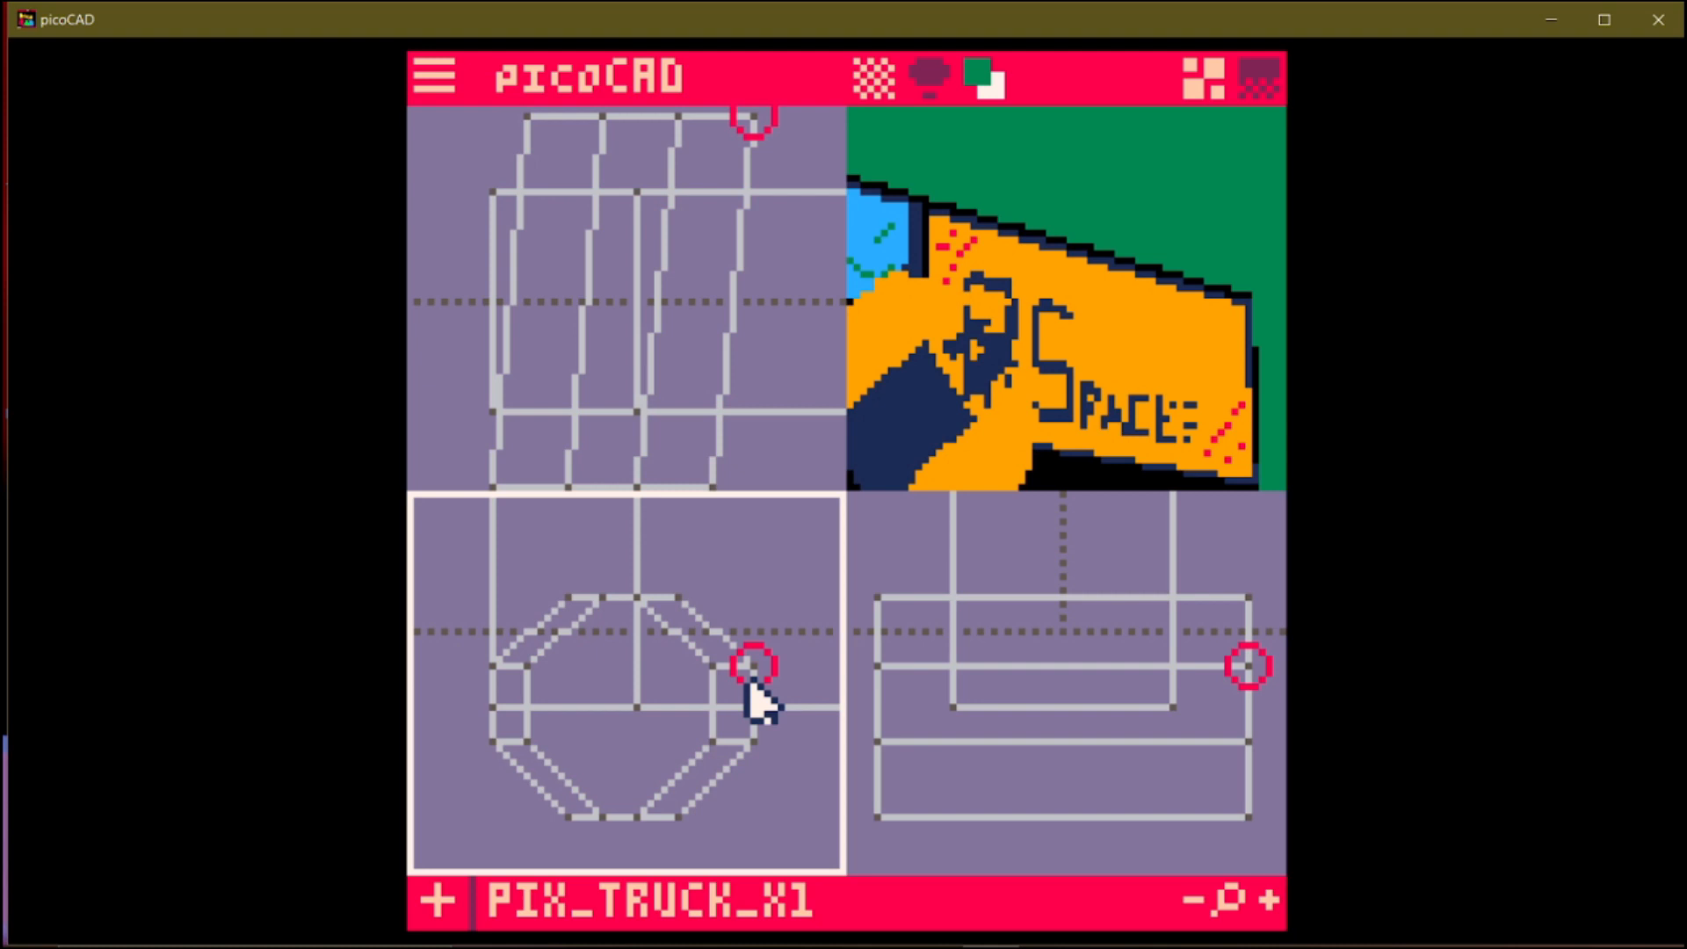
{"action": "key", "text": "ctrl+z"}
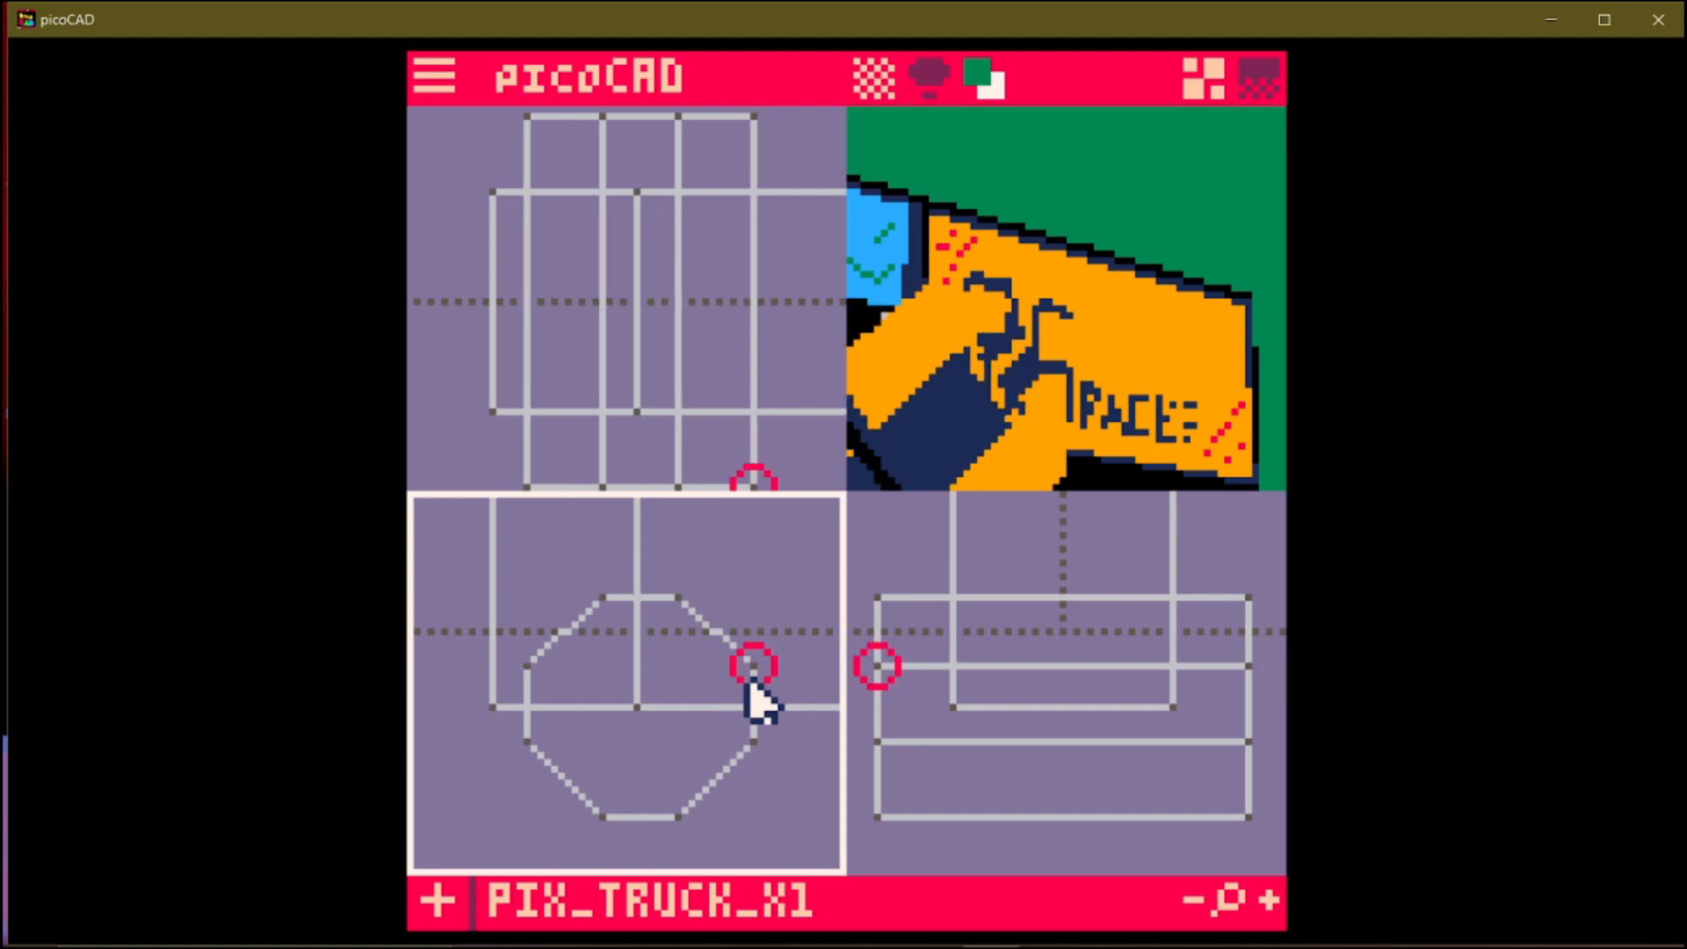
{"action": "left_click", "coordinate": [708, 275]}
{"action": "scroll", "coordinate": [708, 276], "scroll_direction": "down", "scroll_amount": 2}
{"action": "scroll", "coordinate": [713, 281], "scroll_direction": "up", "scroll_amount": 1}
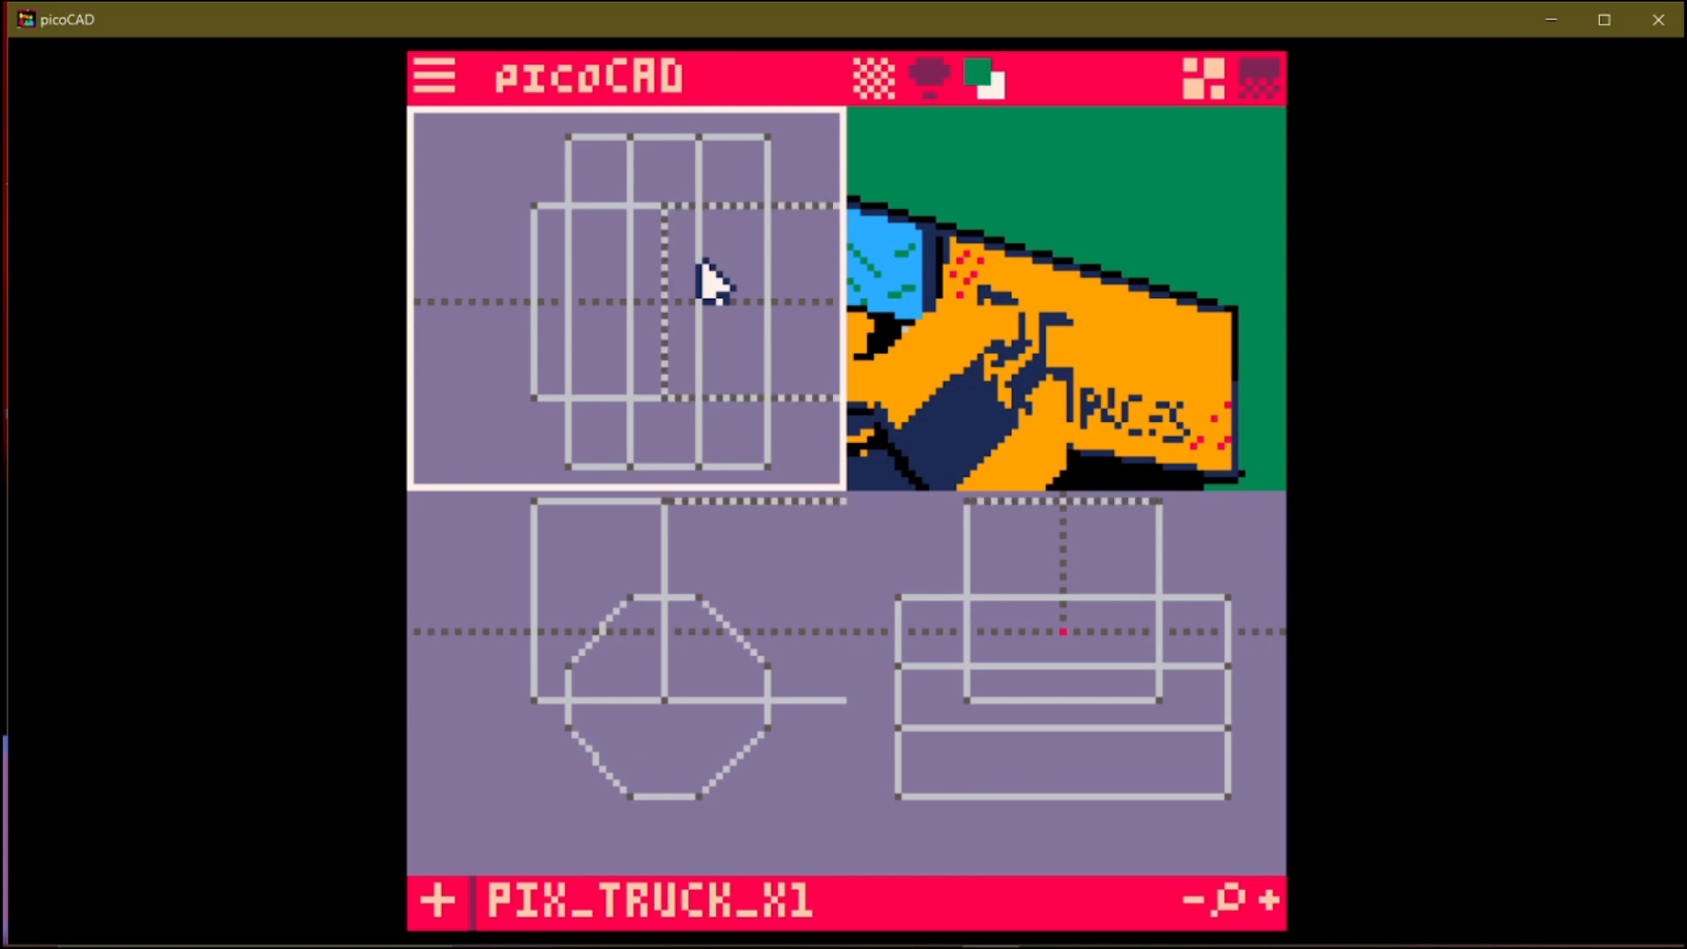
{"action": "left_click", "coordinate": [715, 743]}
{"action": "left_click", "coordinate": [626, 594]}
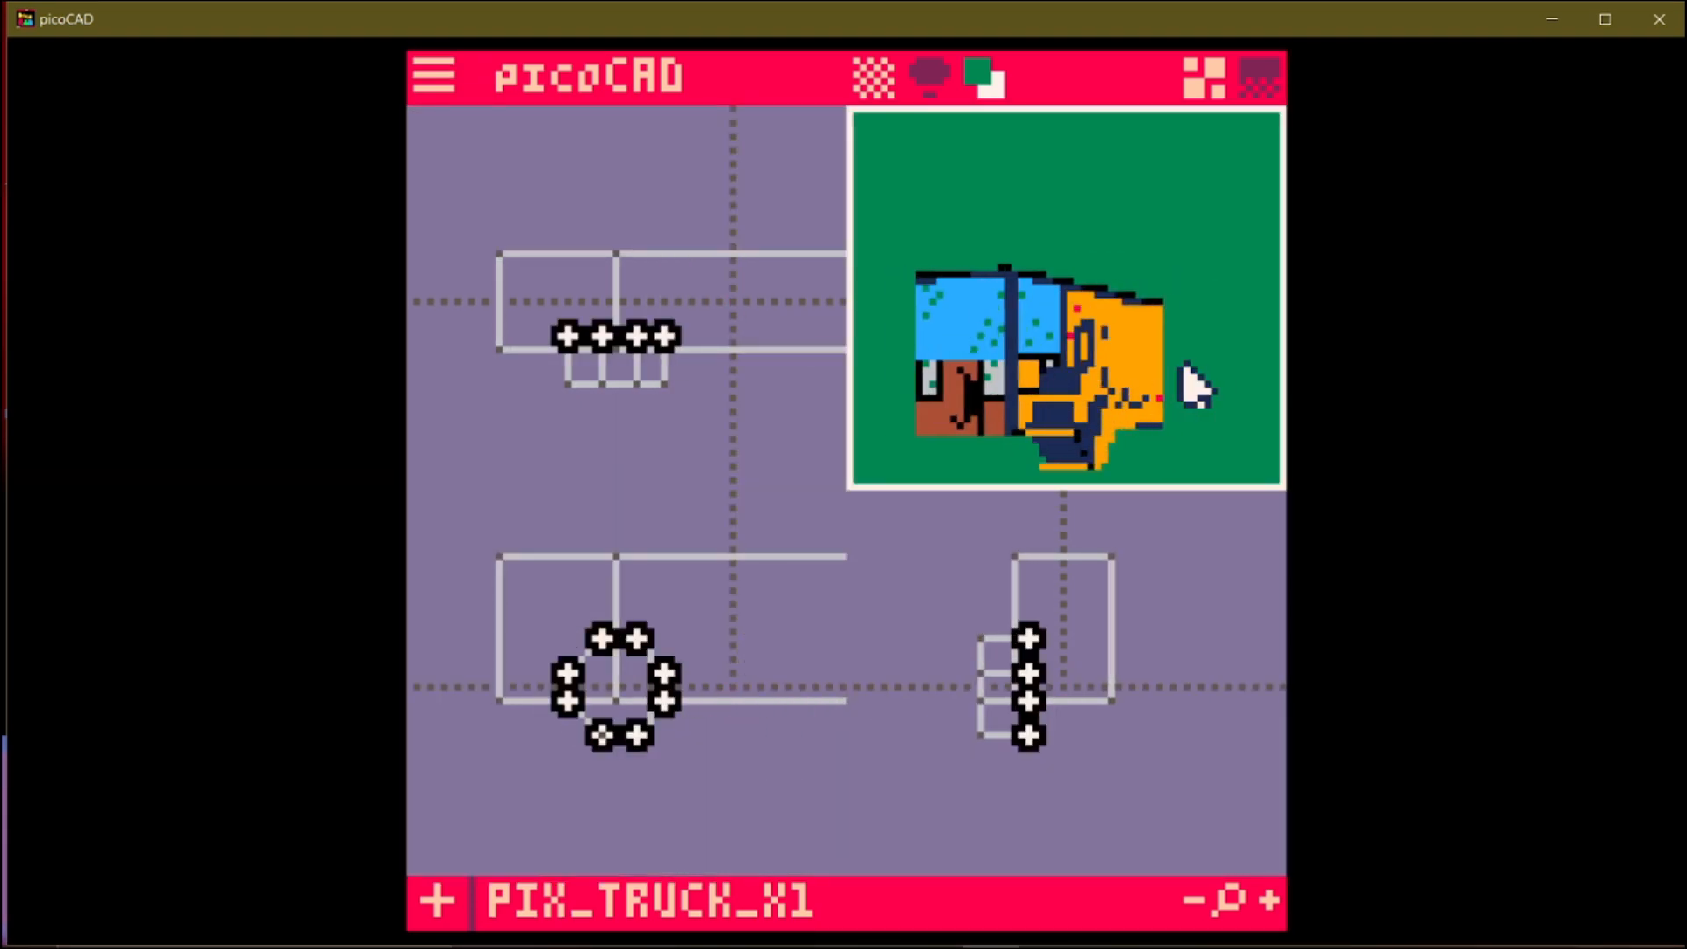
Step: Widen the truck body by moving its side vertices outwards, and shift the wheel outwards with it
{"action": "left_click", "coordinate": [736, 458]}
{"action": "left_click_drag", "start_coordinate": [1160, 520], "coordinate": [1100, 715]}
{"action": "key", "text": "Right"}
{"action": "key", "text": "Right"}
{"action": "key", "text": "Right"}
{"action": "key", "text": "Right"}
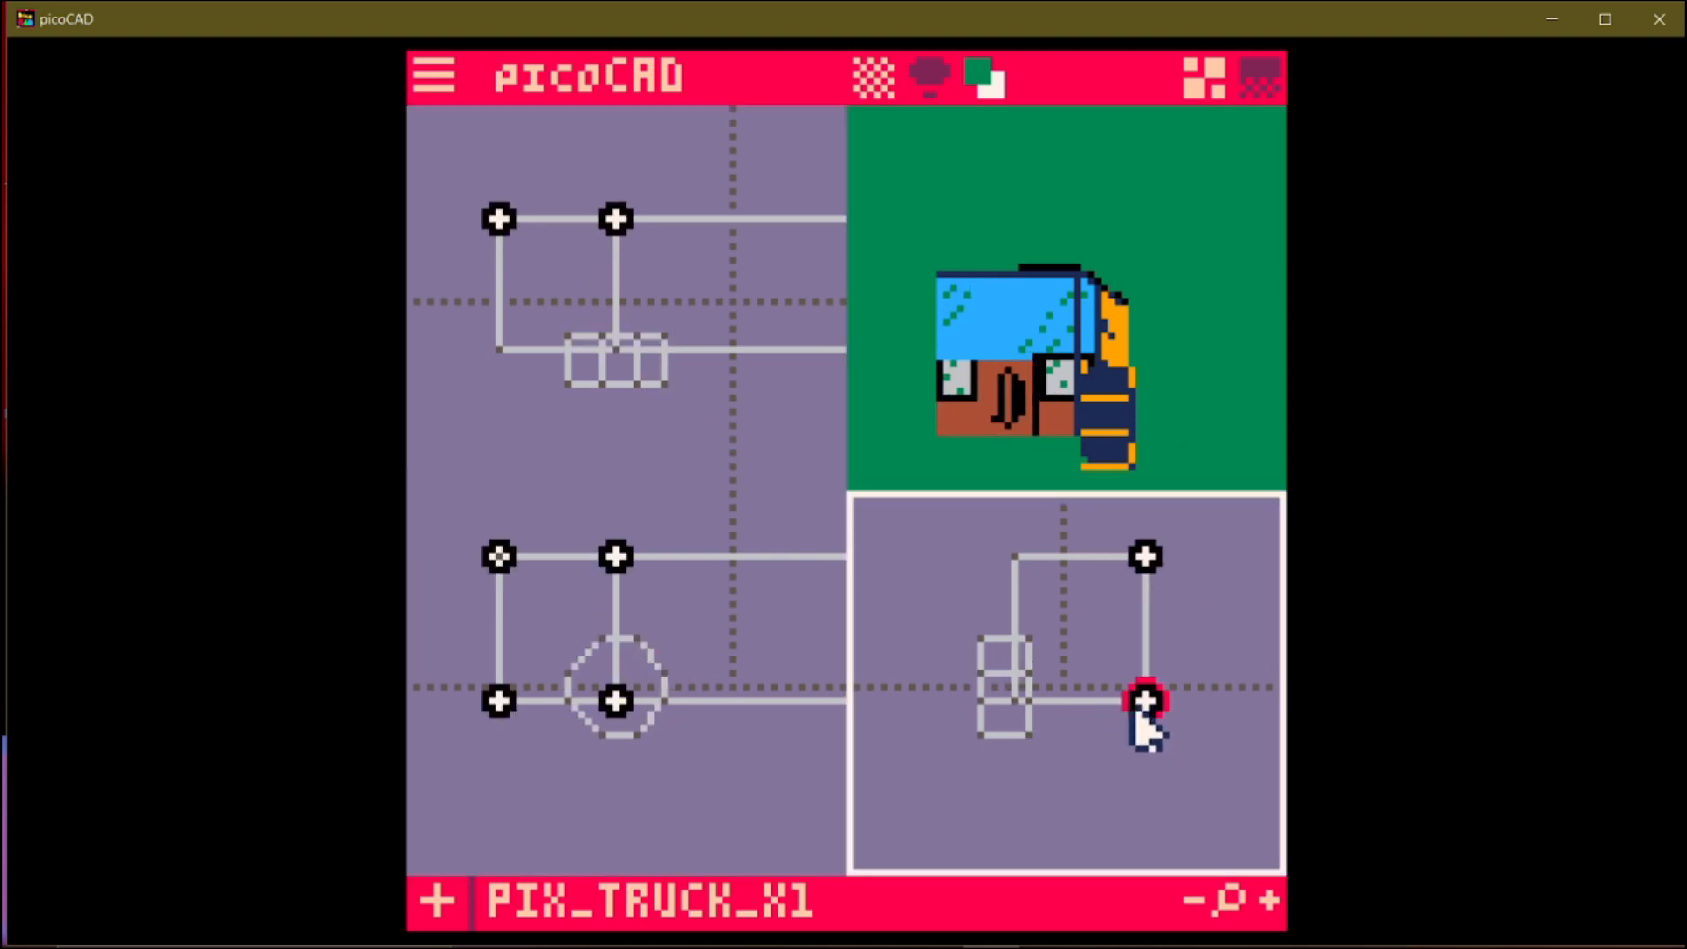
{"action": "left_click_drag", "start_coordinate": [1216, 516], "coordinate": [956, 776]}
{"action": "key", "text": "Left"}
{"action": "key", "text": "Left"}
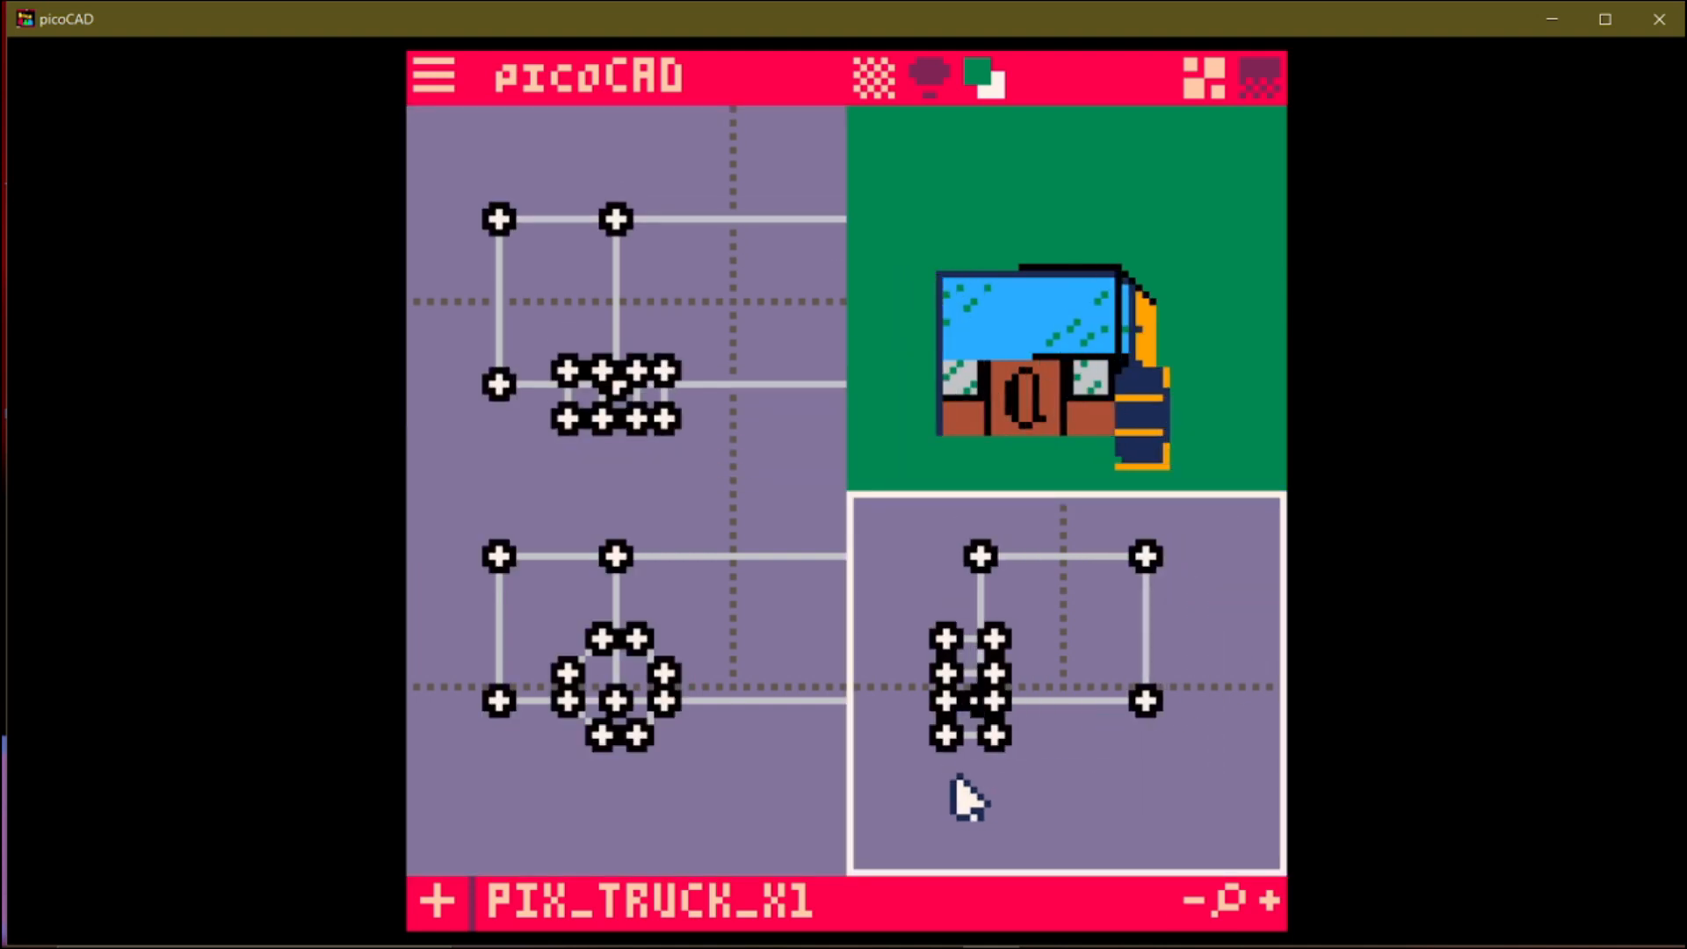
Step: Move the UVs of the wheel's front tread faces off the trailer door artwork onto the empty black area below
{"action": "left_click", "coordinate": [1136, 380]}
{"action": "key", "text": "Right"}
{"action": "key", "text": "Left"}
{"action": "key", "text": "Right"}
{"action": "key", "text": "Left"}
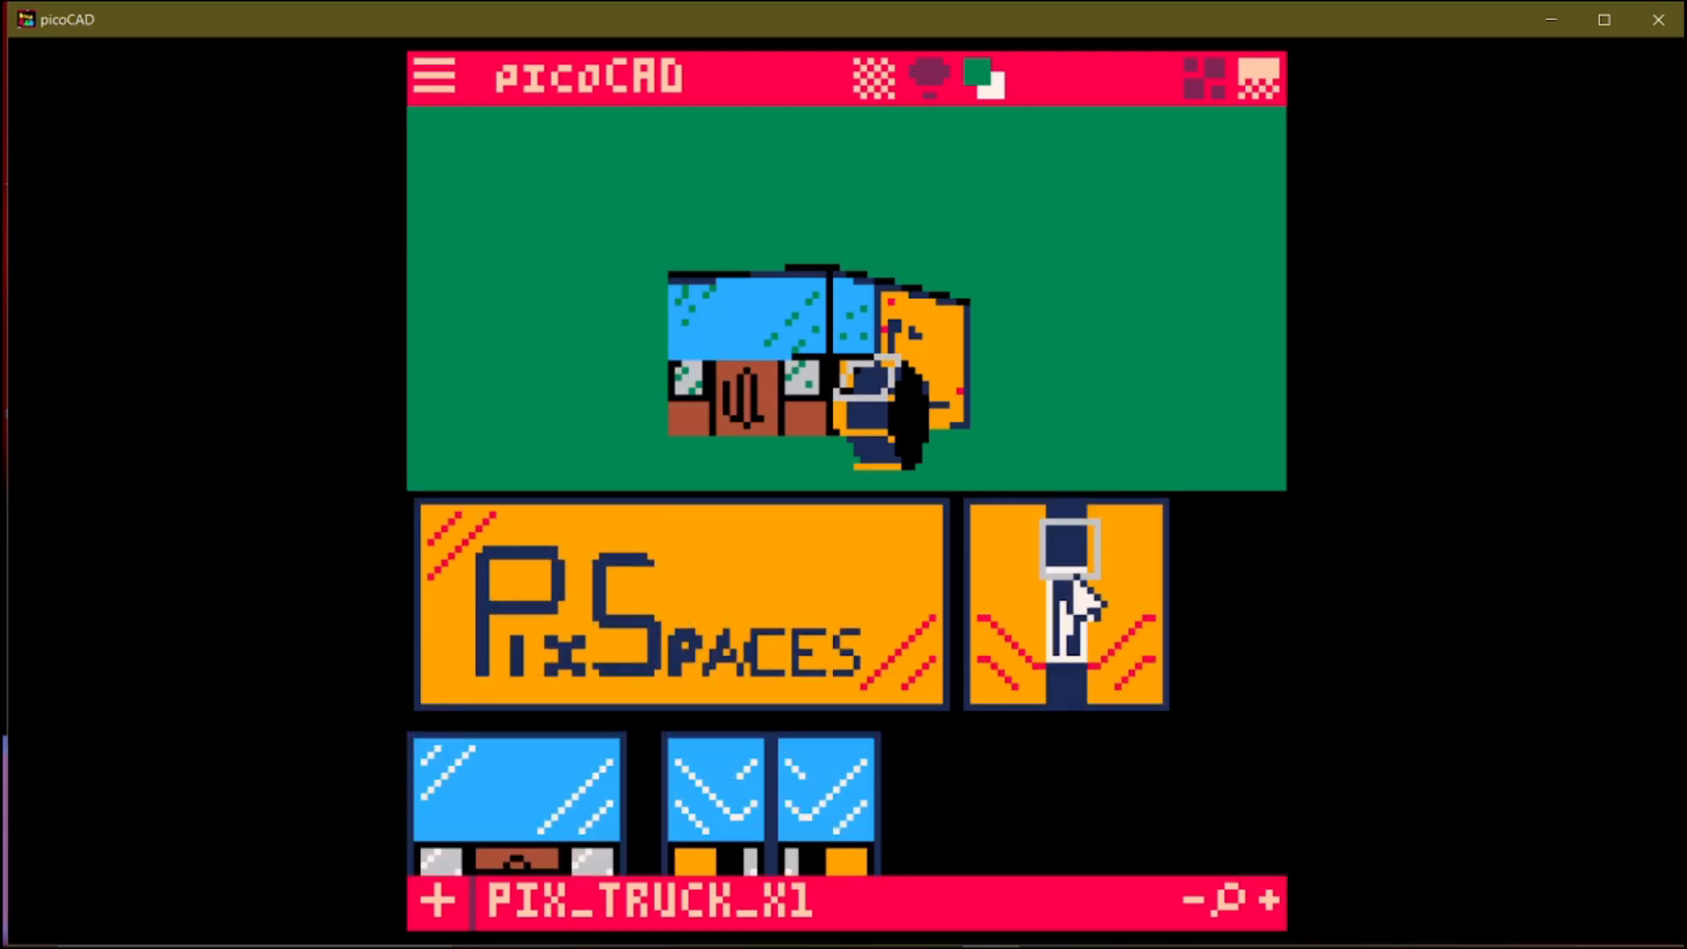
{"action": "left_click_drag", "start_coordinate": [1066, 571], "coordinate": [1040, 799]}
{"action": "left_click_drag", "start_coordinate": [1068, 527], "coordinate": [1061, 801]}
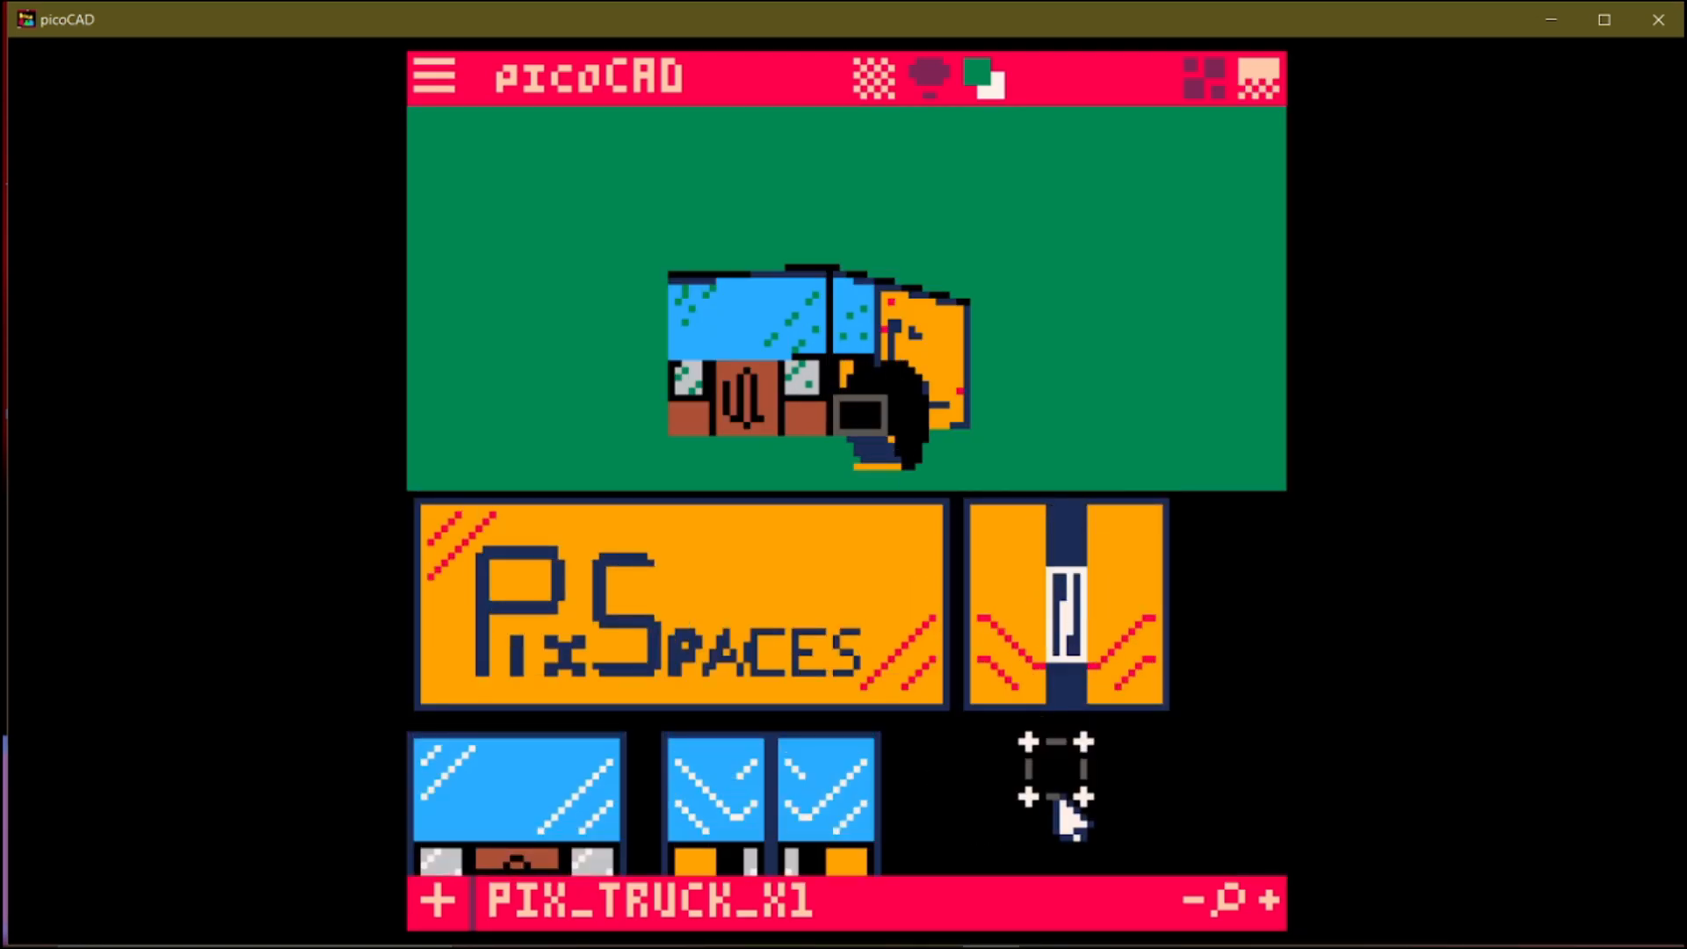
{"action": "left_click_drag", "start_coordinate": [1068, 572], "coordinate": [1040, 817]}
{"action": "key", "text": "Right"}
Step: Move the UVs of the wheel's remaining tread faces onto the empty black texture area
{"action": "left_click_drag", "start_coordinate": [1065, 585], "coordinate": [1043, 835]}
{"action": "left_click_drag", "start_coordinate": [1081, 559], "coordinate": [1060, 810]}
{"action": "left_click_drag", "start_coordinate": [1073, 576], "coordinate": [1072, 824]}
{"action": "key", "text": "Left"}
{"action": "key", "text": "Up"}
{"action": "left_click", "coordinate": [770, 439]}
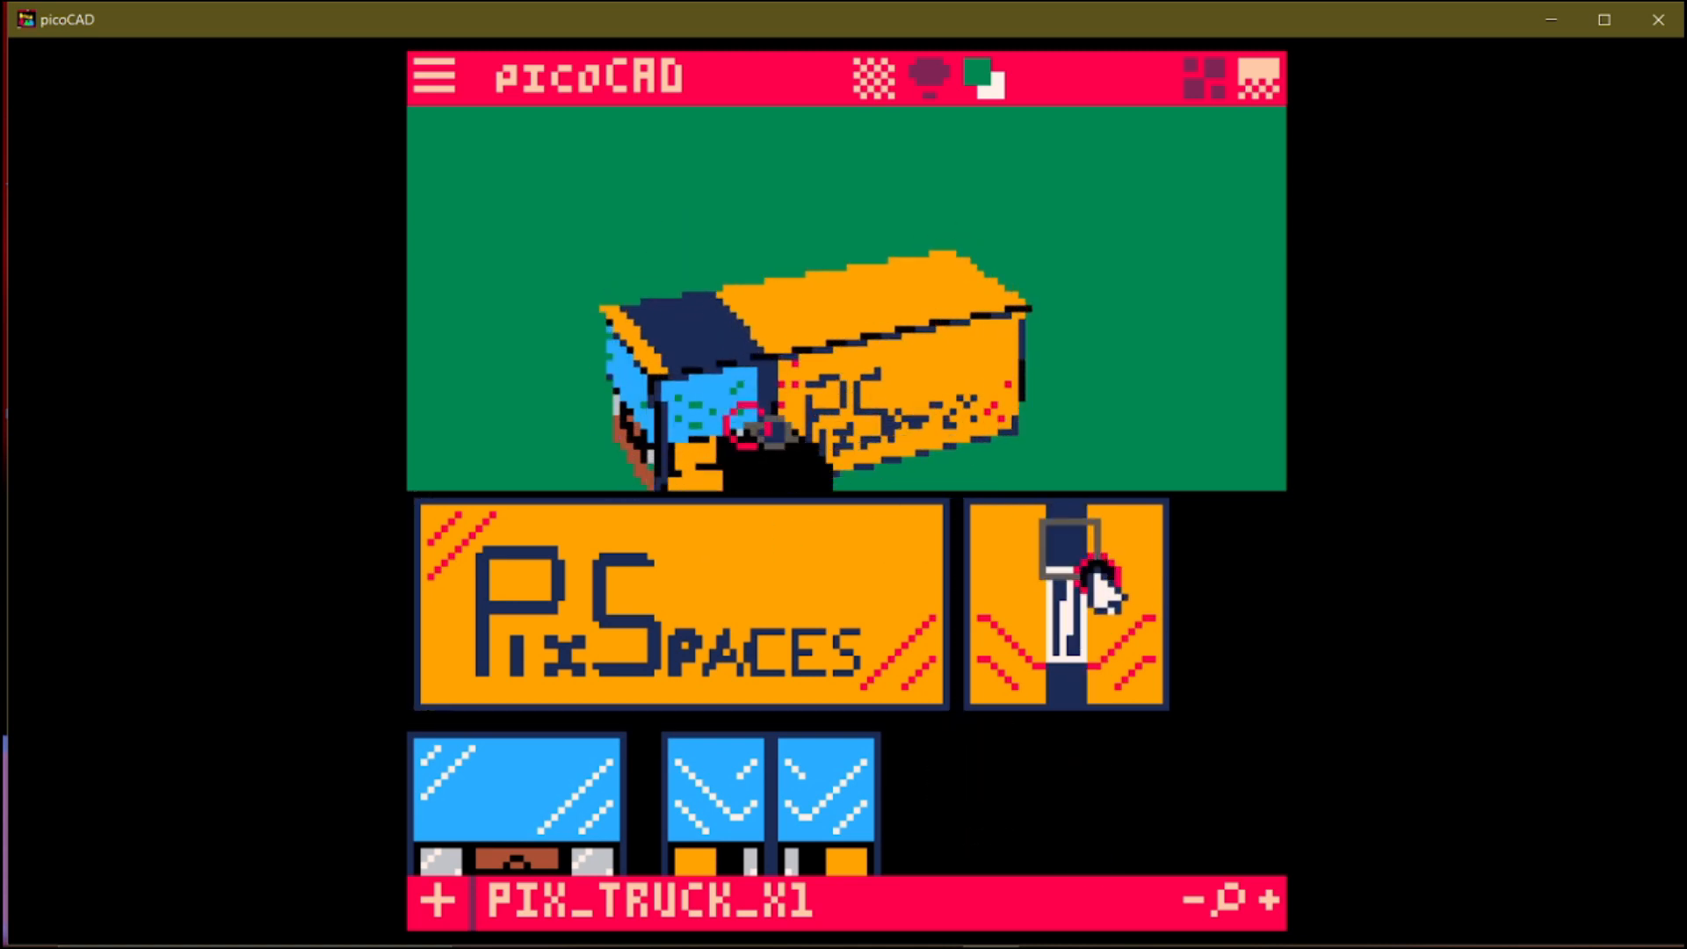
{"action": "left_click_drag", "start_coordinate": [1080, 559], "coordinate": [1054, 819]}
{"action": "key", "text": "Down"}
{"action": "left_click", "coordinate": [773, 399]}
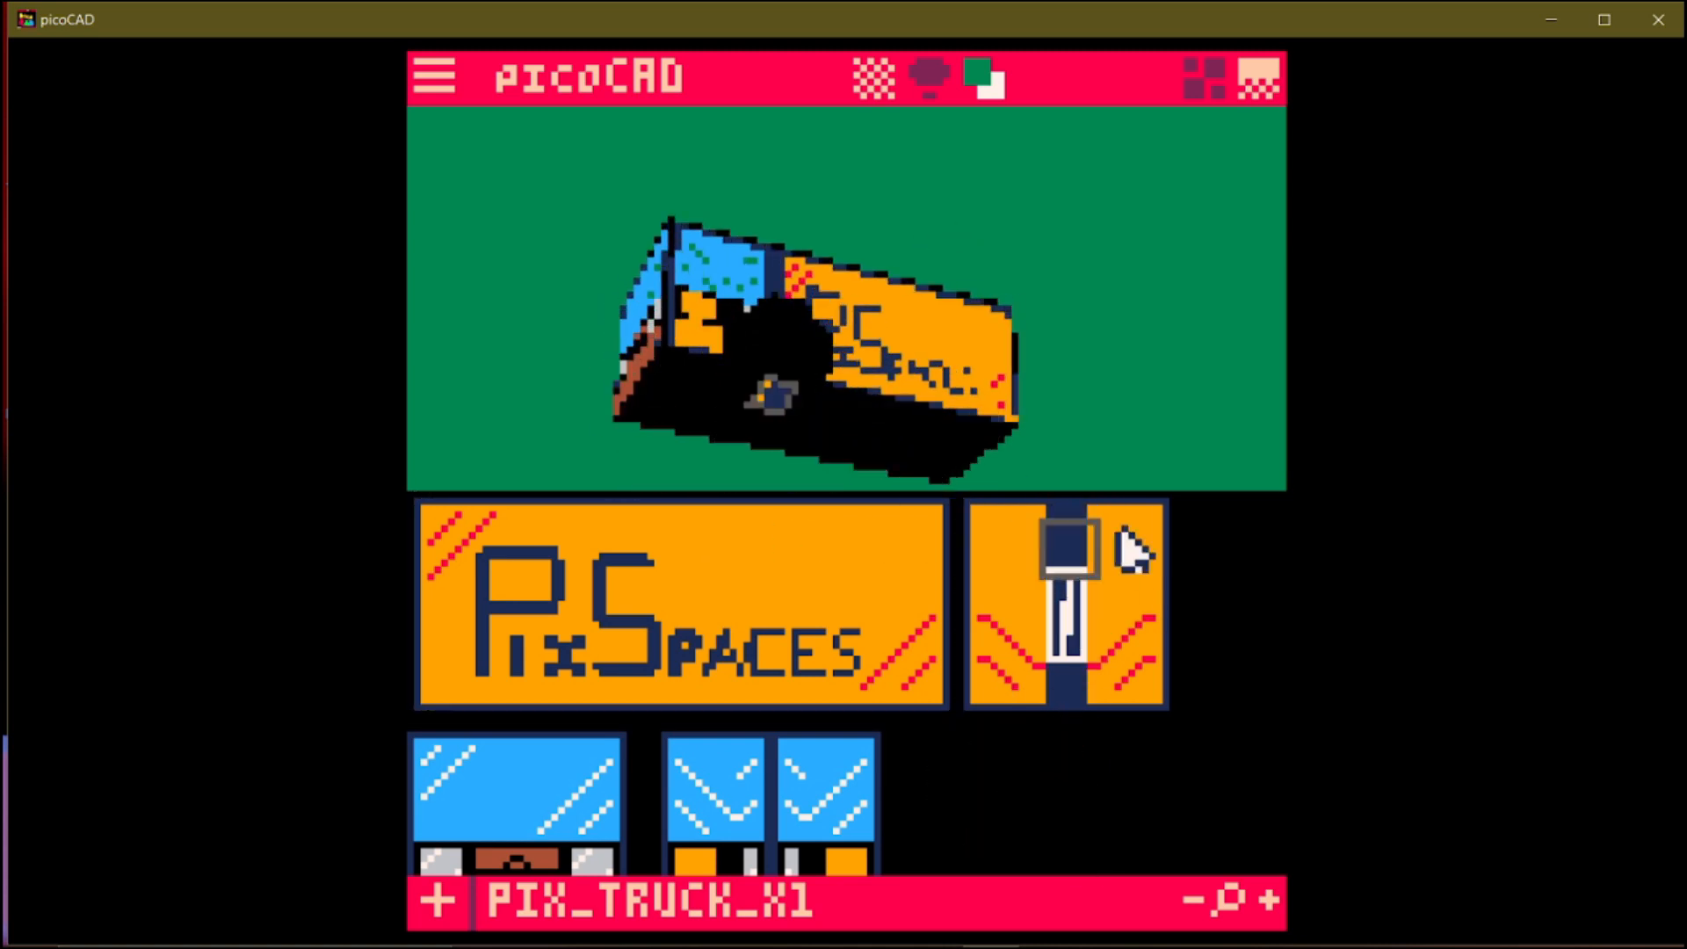
Step: Move the UVs of the wheel's octagonal side face onto the empty black area beside the cab side artwork
{"action": "key", "text": "Right"}
{"action": "left_click_drag", "start_coordinate": [1082, 574], "coordinate": [1006, 785]}
{"action": "key", "text": "Left"}
{"action": "key", "text": "Down"}
{"action": "key", "text": "Up"}
{"action": "key", "text": "Right"}
{"action": "left_click", "coordinate": [746, 416]}
{"action": "key", "text": "Right"}
{"action": "key", "text": "Left"}
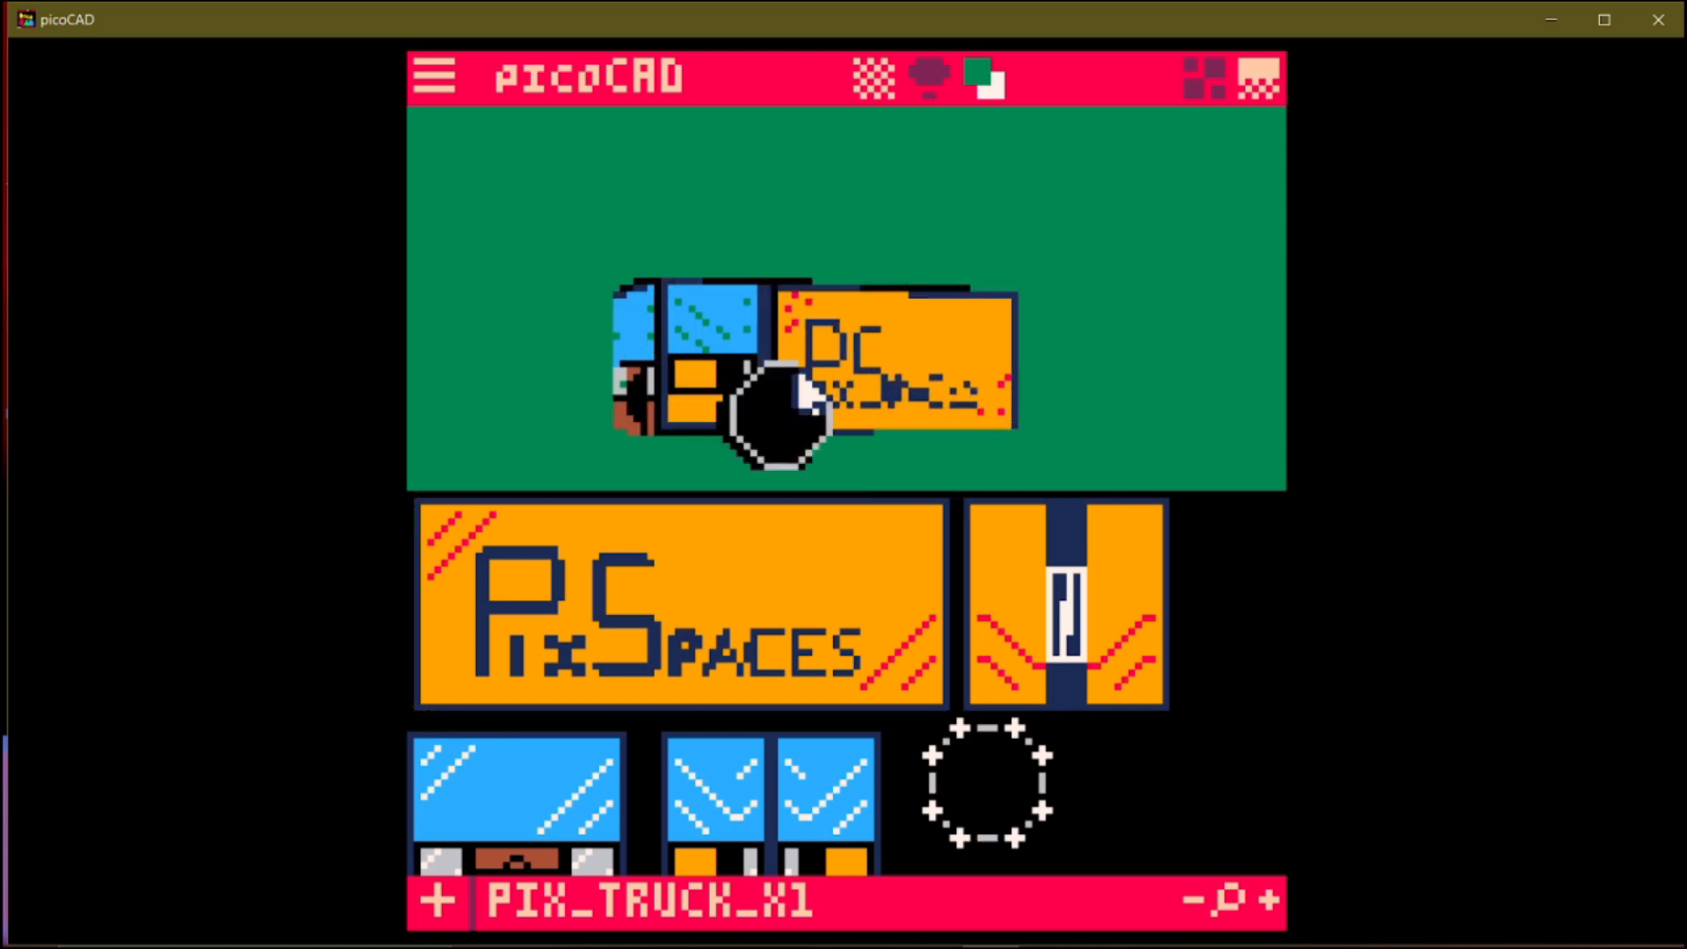
{"action": "key", "text": "Left"}
Step: Clone the textured wheel mesh
{"action": "left_click", "coordinate": [1208, 78]}
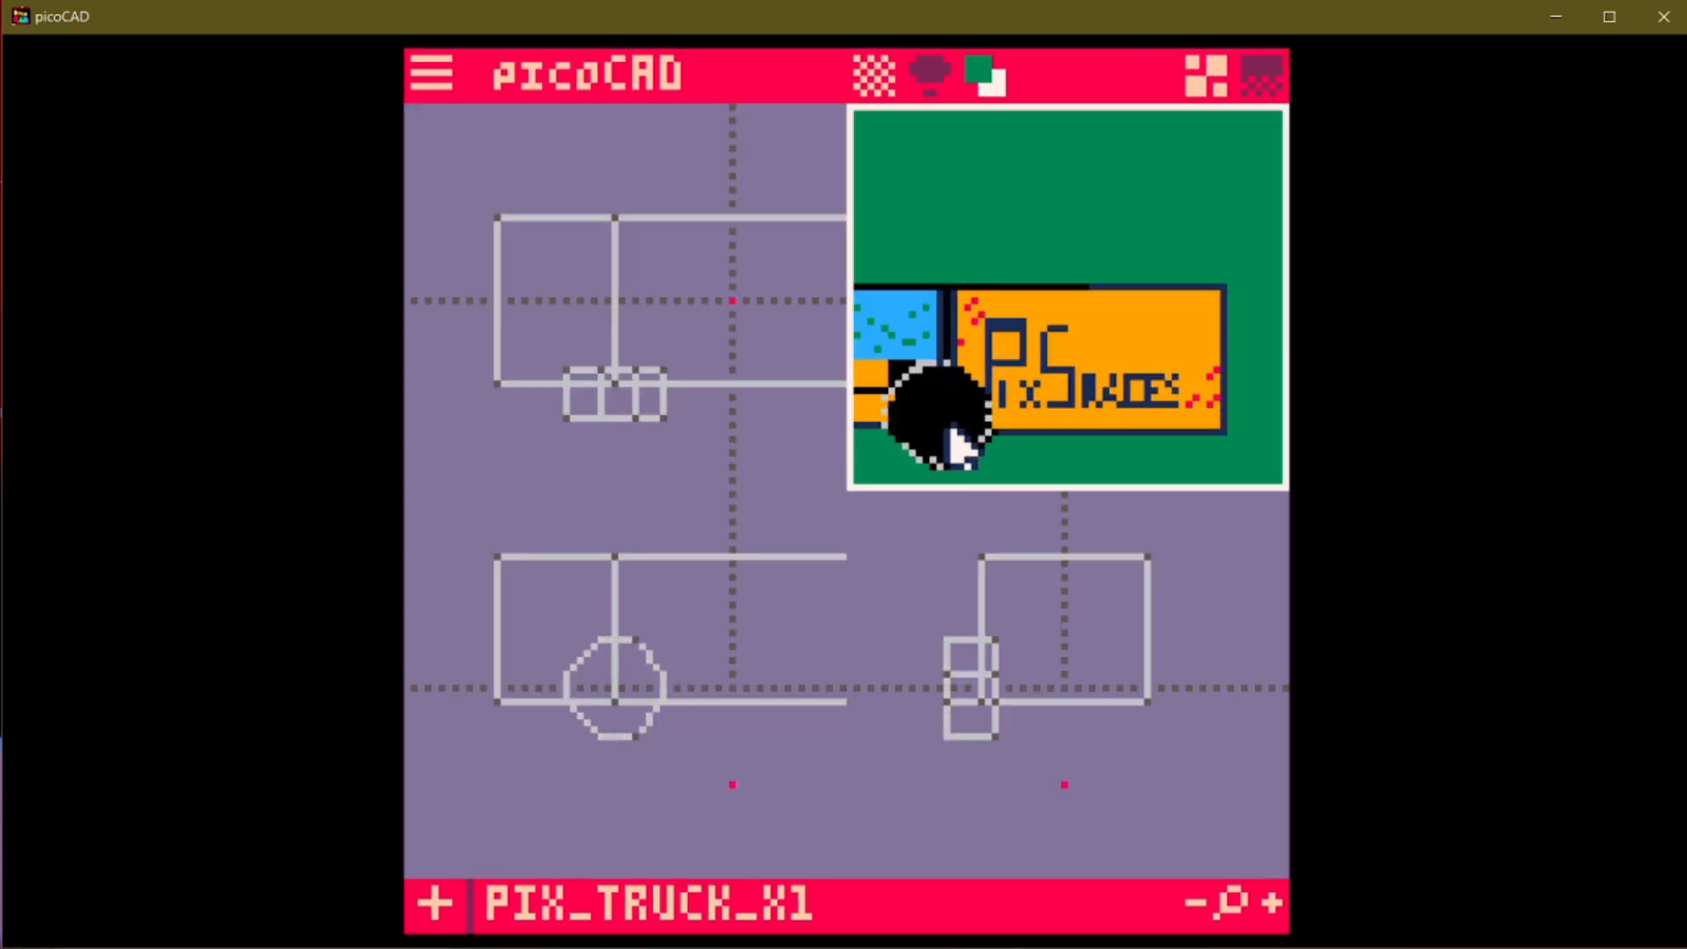
{"action": "right_click", "coordinate": [956, 443]}
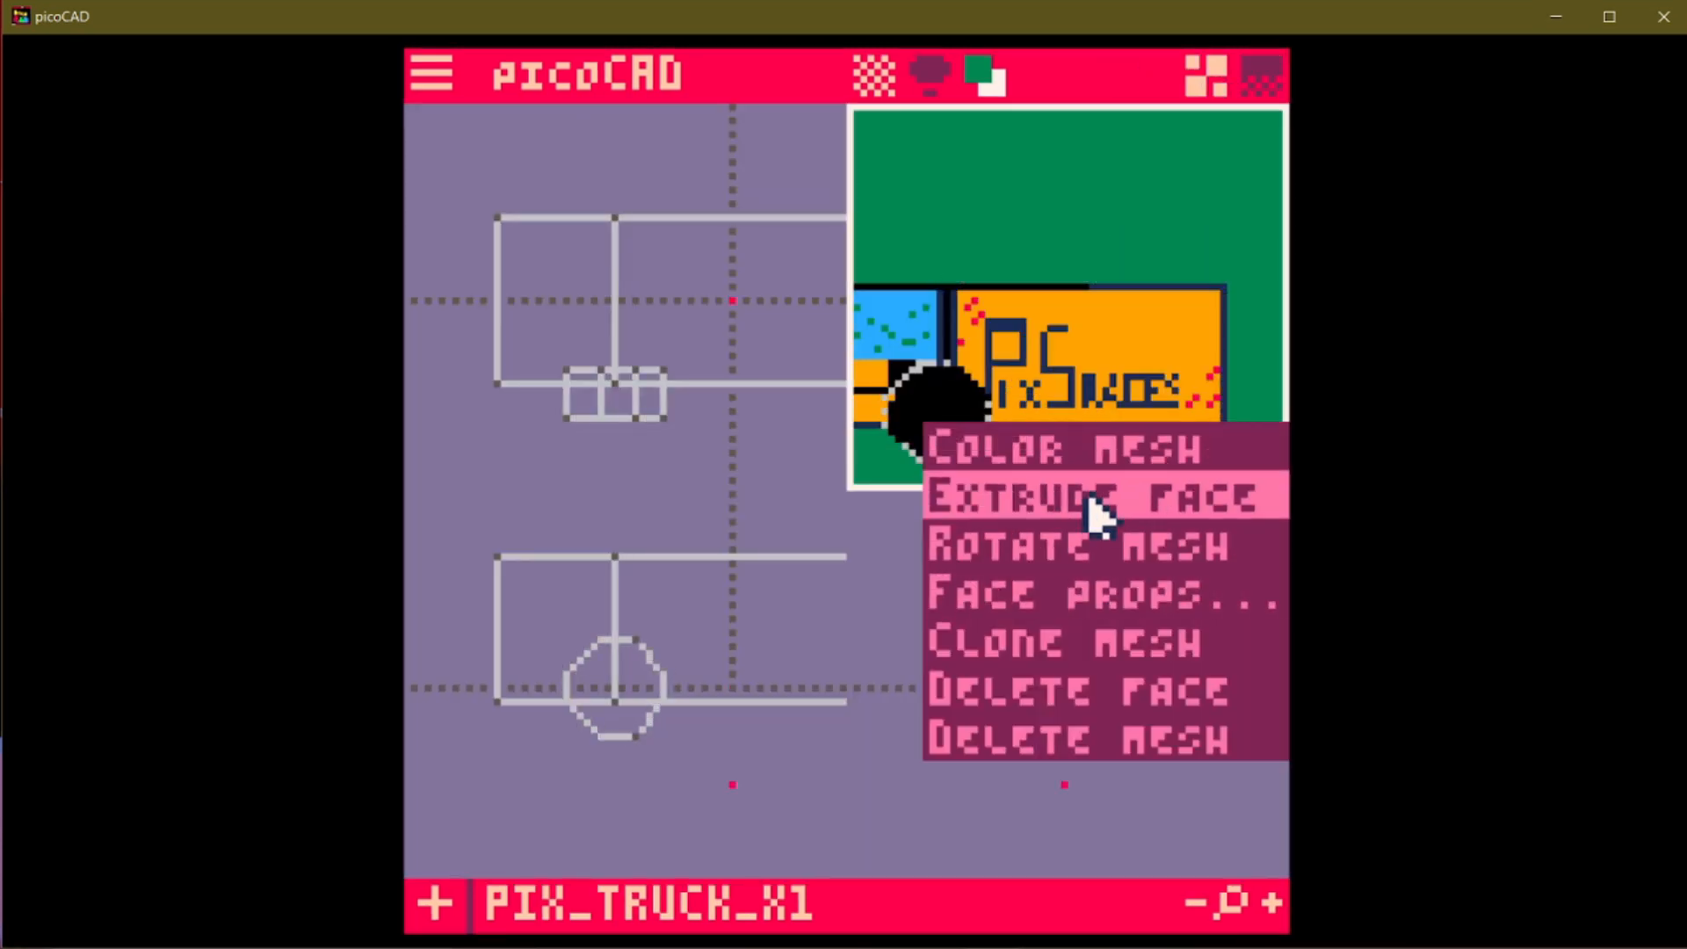
{"action": "left_click", "coordinate": [1099, 640]}
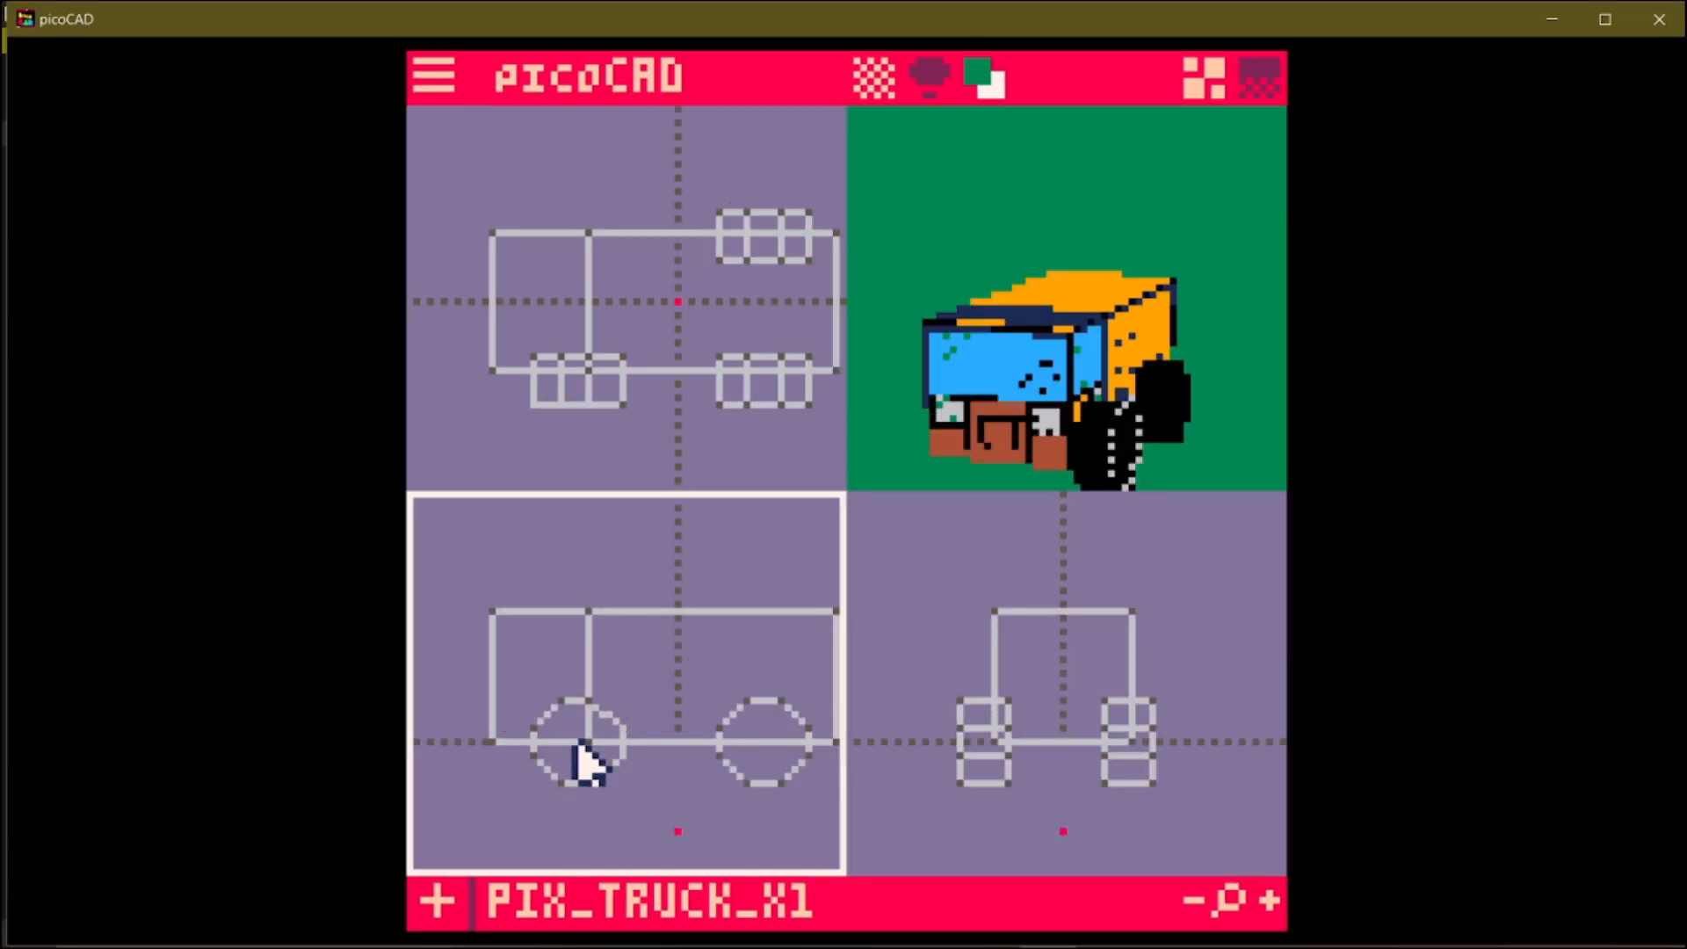
Step: Clone the front wheel and move the copy across to the opposite side of the truck
{"action": "right_click", "coordinate": [575, 754]}
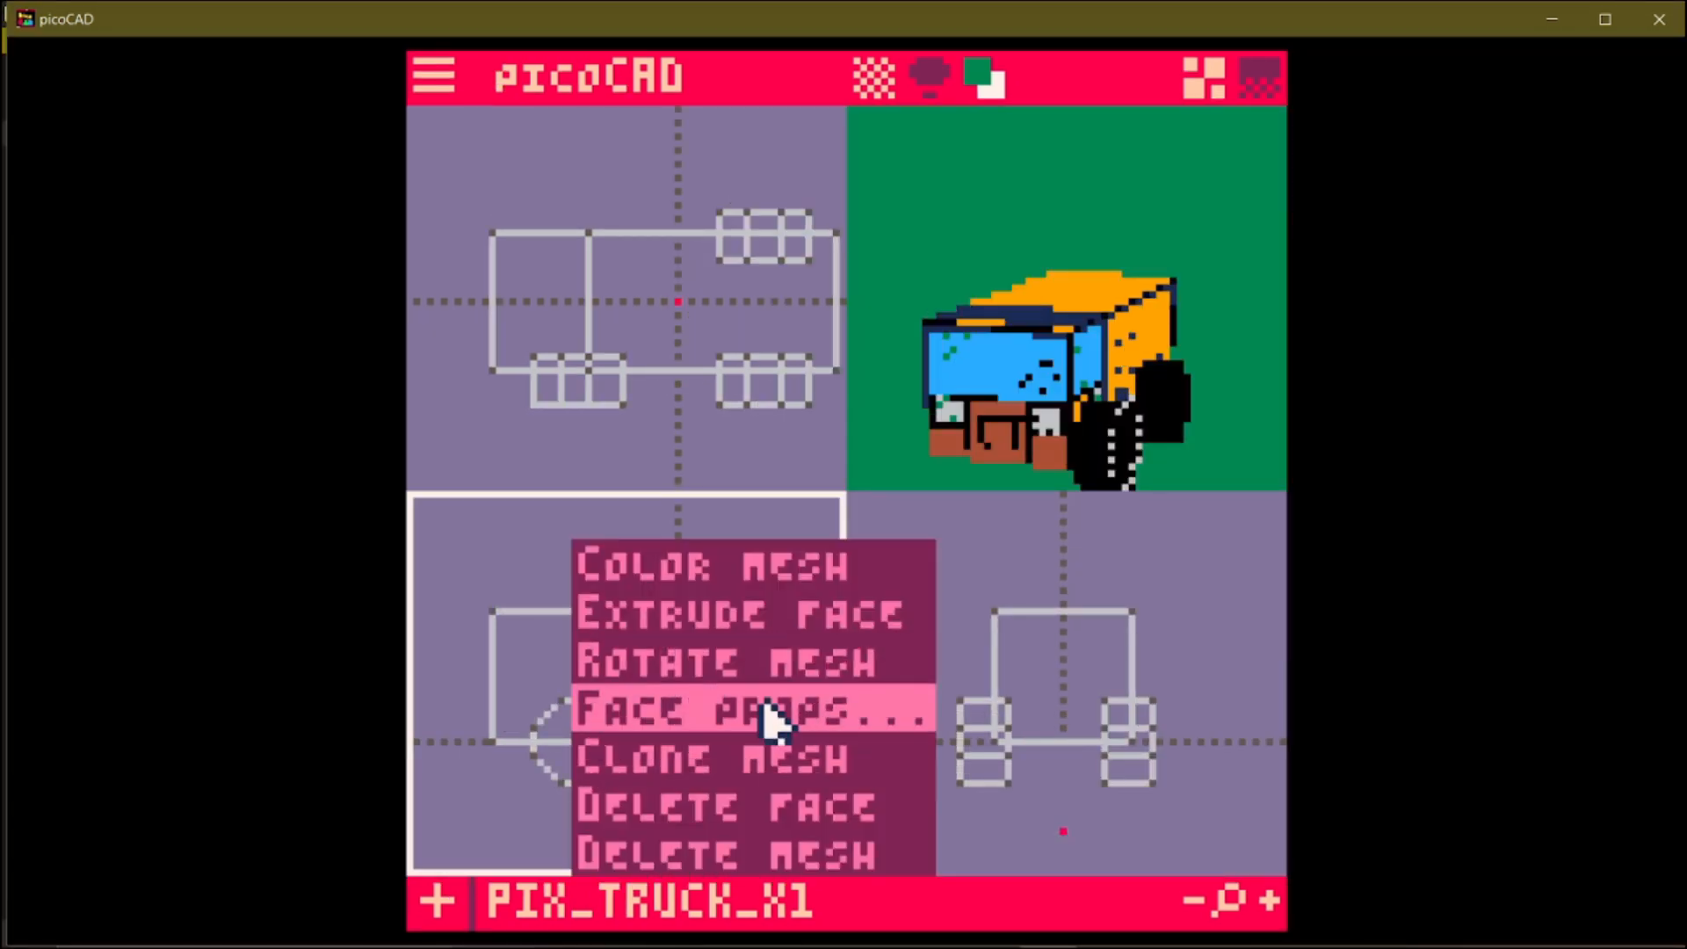
{"action": "left_click", "coordinate": [725, 751]}
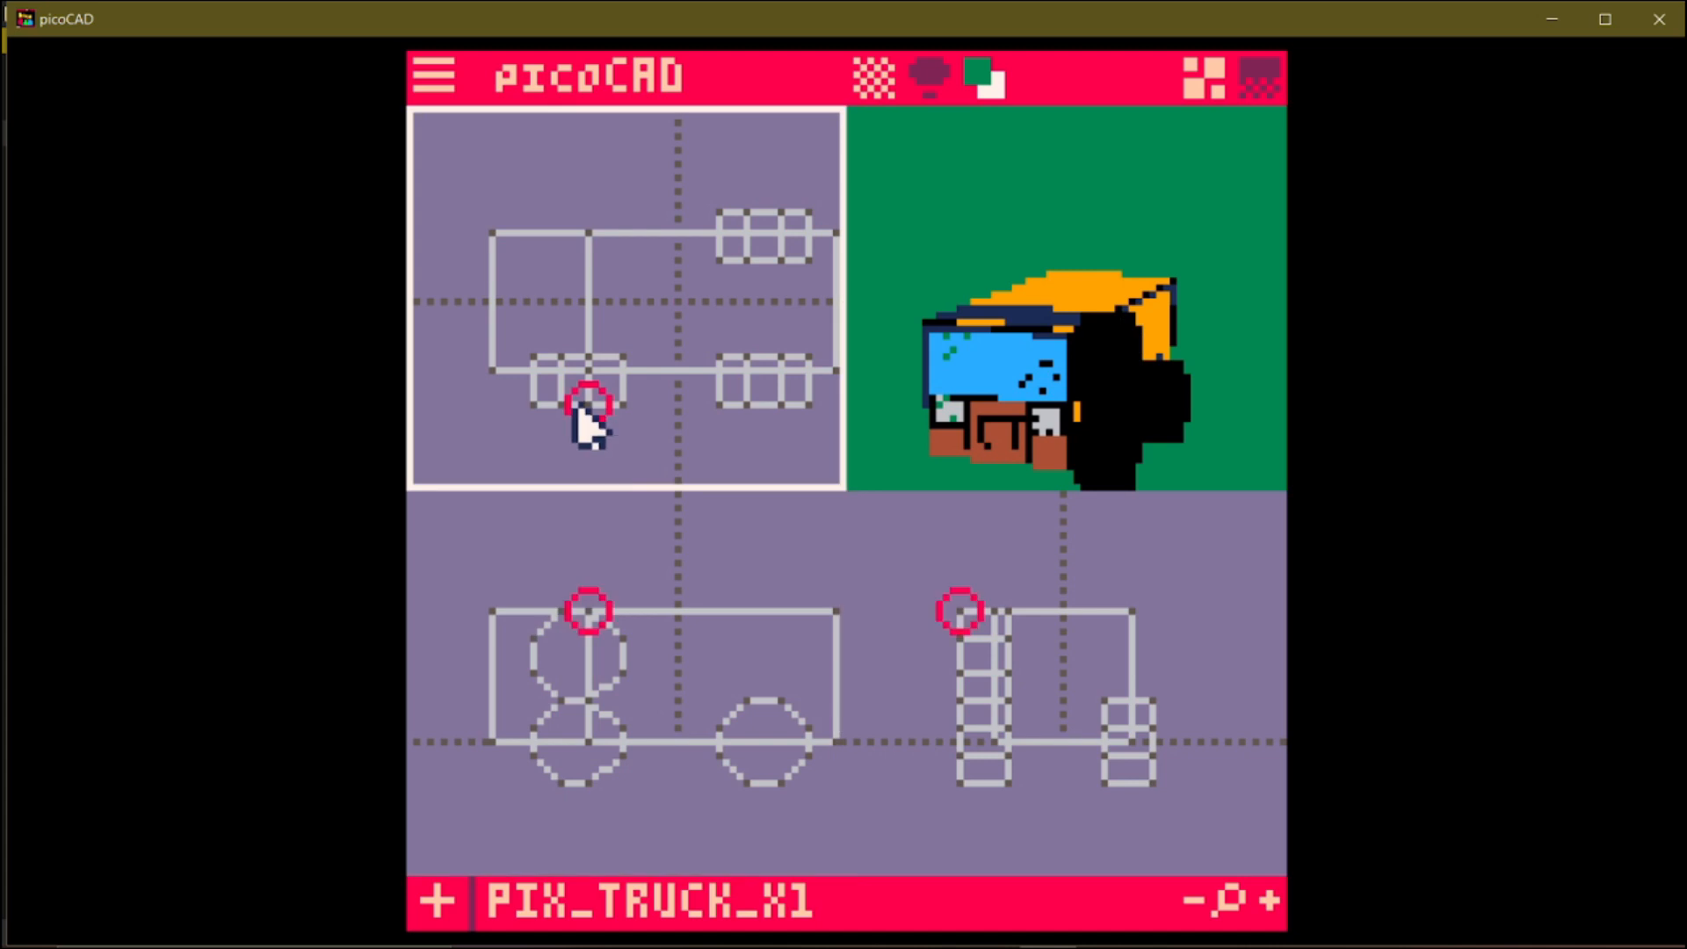
{"action": "left_click_drag", "start_coordinate": [980, 652], "coordinate": [1137, 648]}
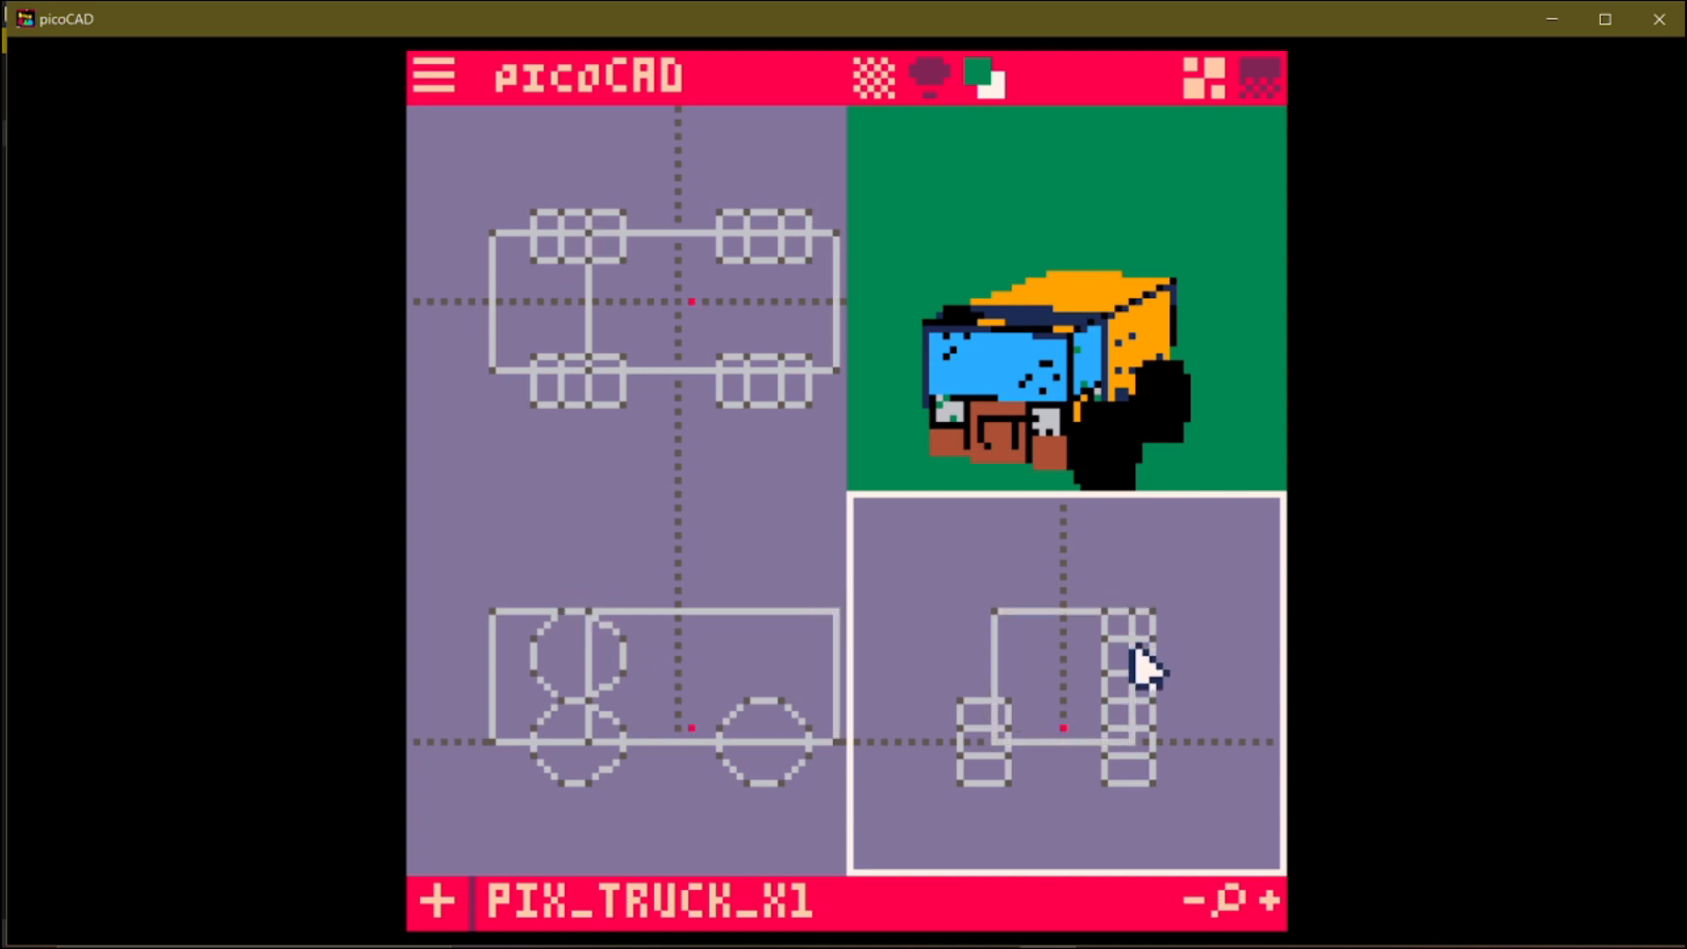
{"action": "middle_click_drag", "start_coordinate": [1146, 376], "coordinate": [1142, 375]}
Step: Move the UVs of the opposite wheels' octagonal side faces onto the empty black area and preview the truck full-view
{"action": "left_click", "coordinate": [1262, 79]}
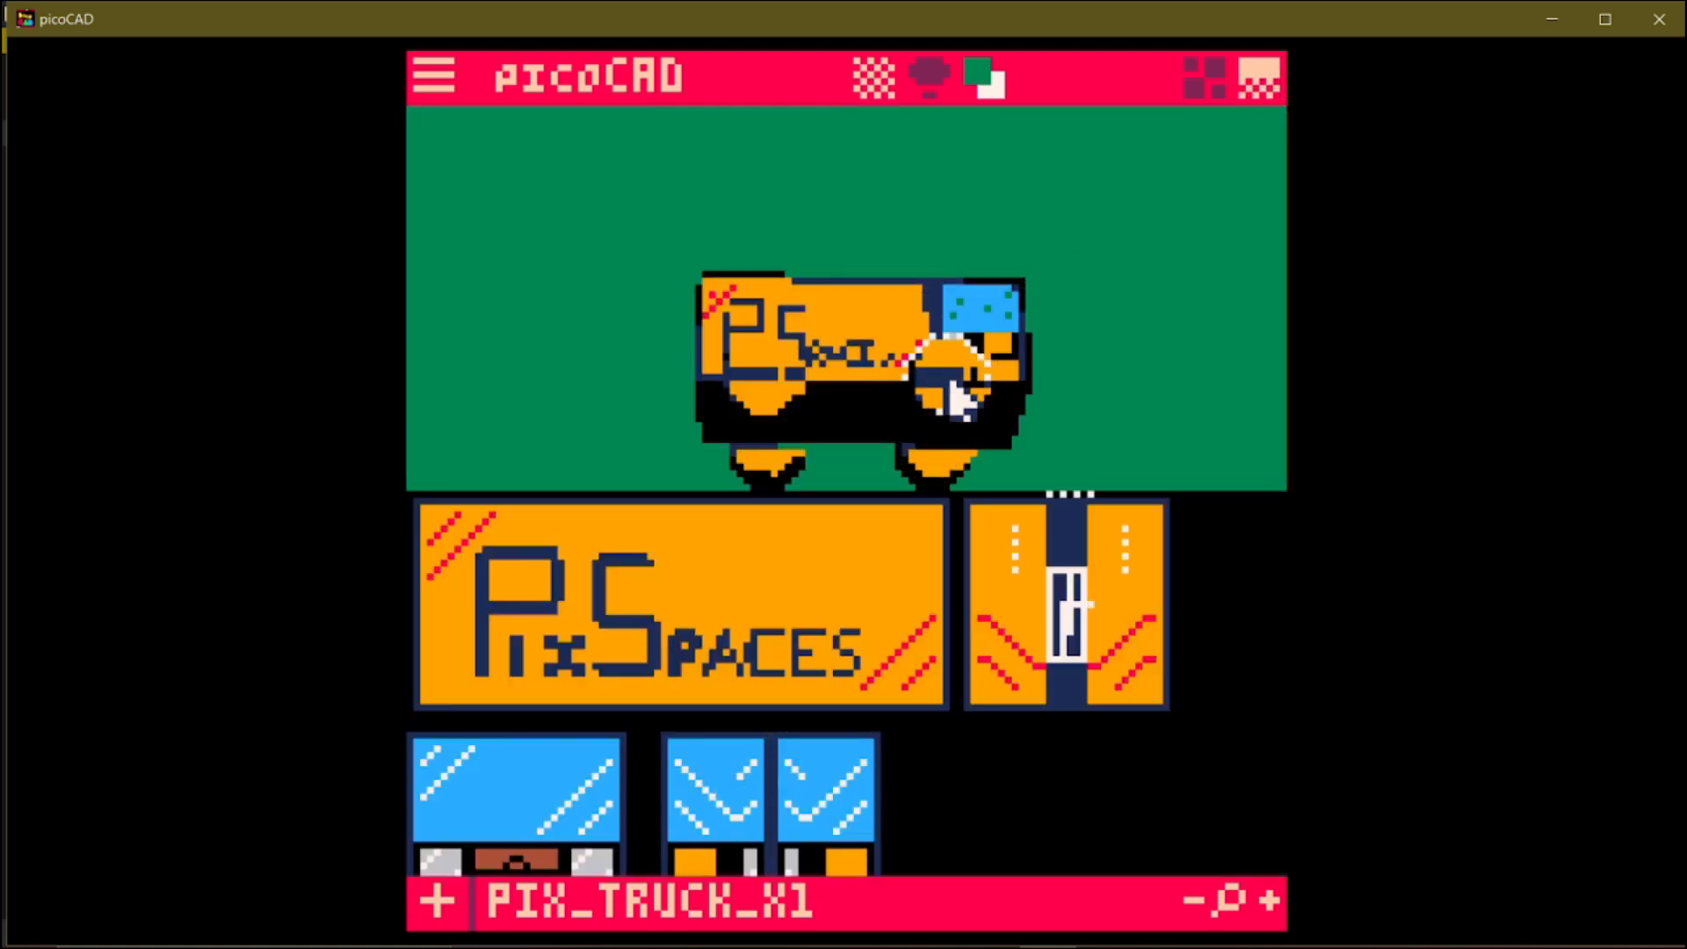
{"action": "left_click_drag", "start_coordinate": [1080, 571], "coordinate": [1094, 835]}
{"action": "left_click", "coordinate": [786, 406]}
{"action": "left_click_drag", "start_coordinate": [1070, 553], "coordinate": [1001, 821]}
{"action": "left_click", "coordinate": [956, 331]}
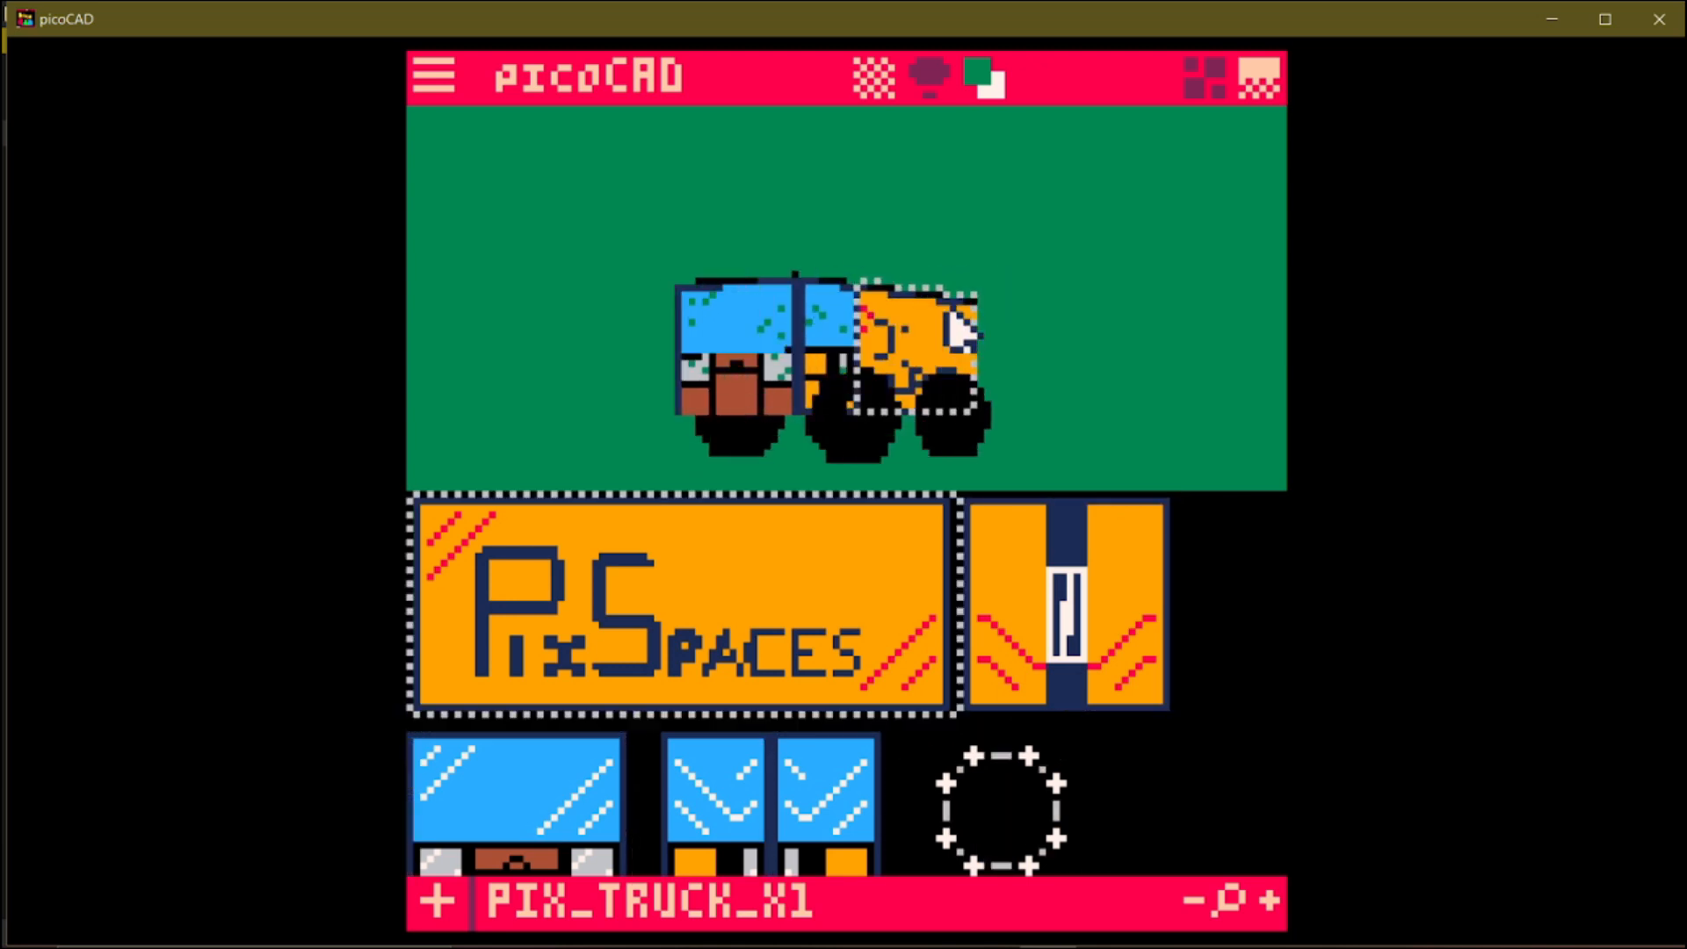
{"action": "left_click", "coordinate": [1240, 91]}
{"action": "key", "text": "Tab"}
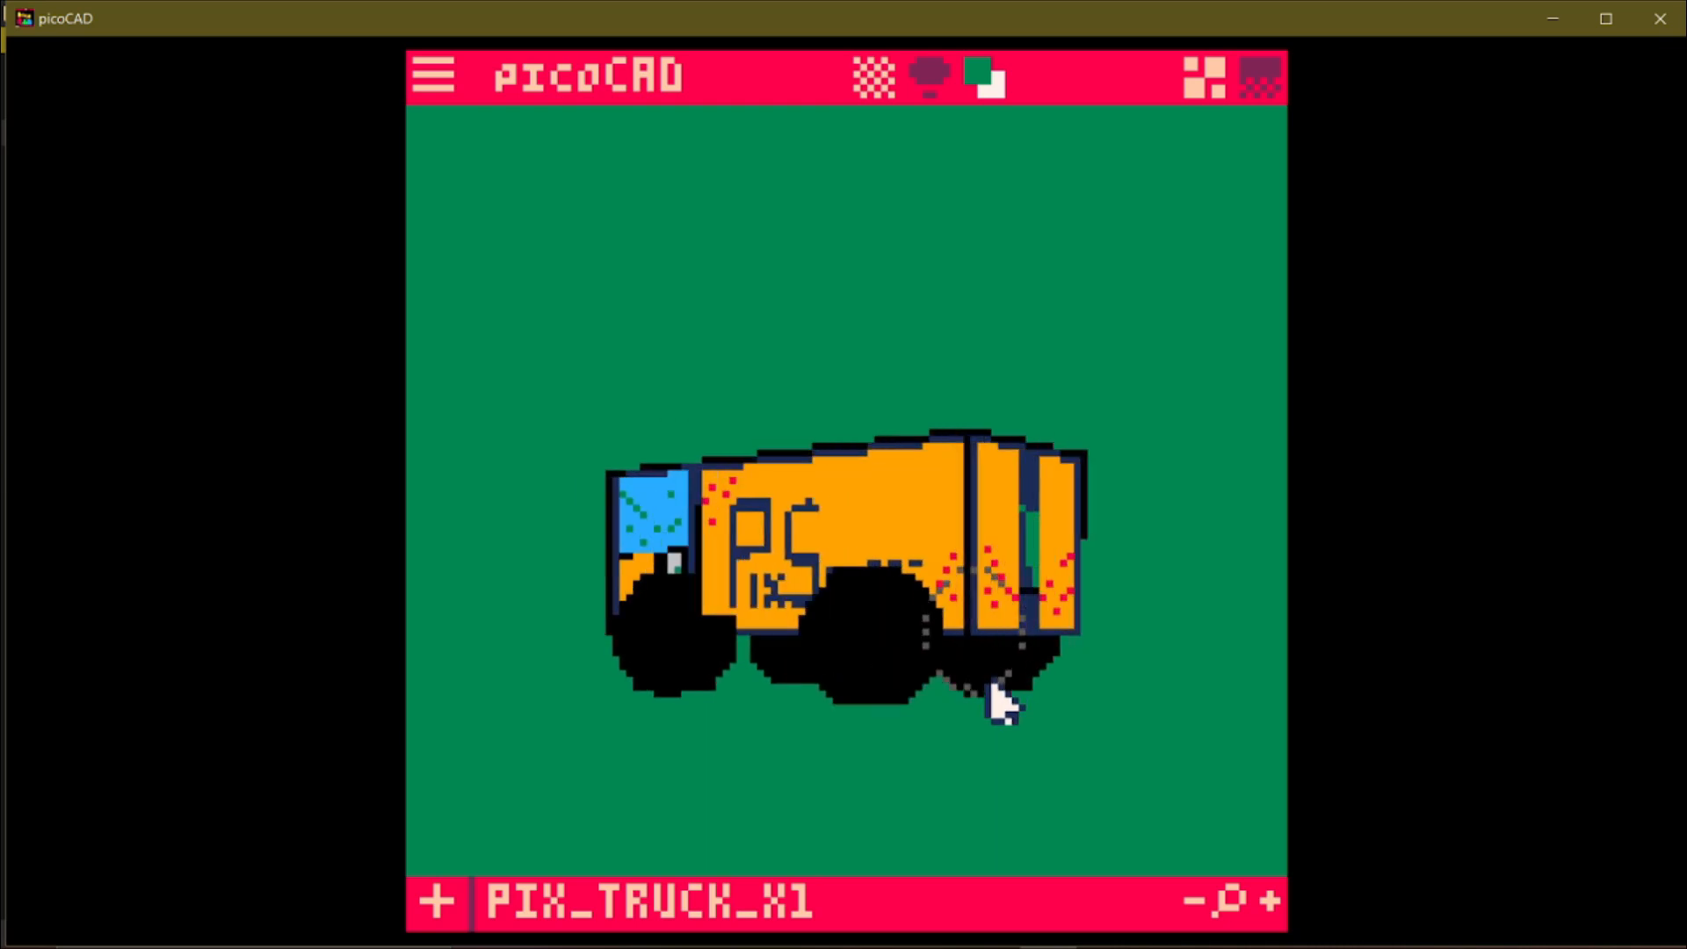
{"action": "left_click", "coordinate": [1257, 83]}
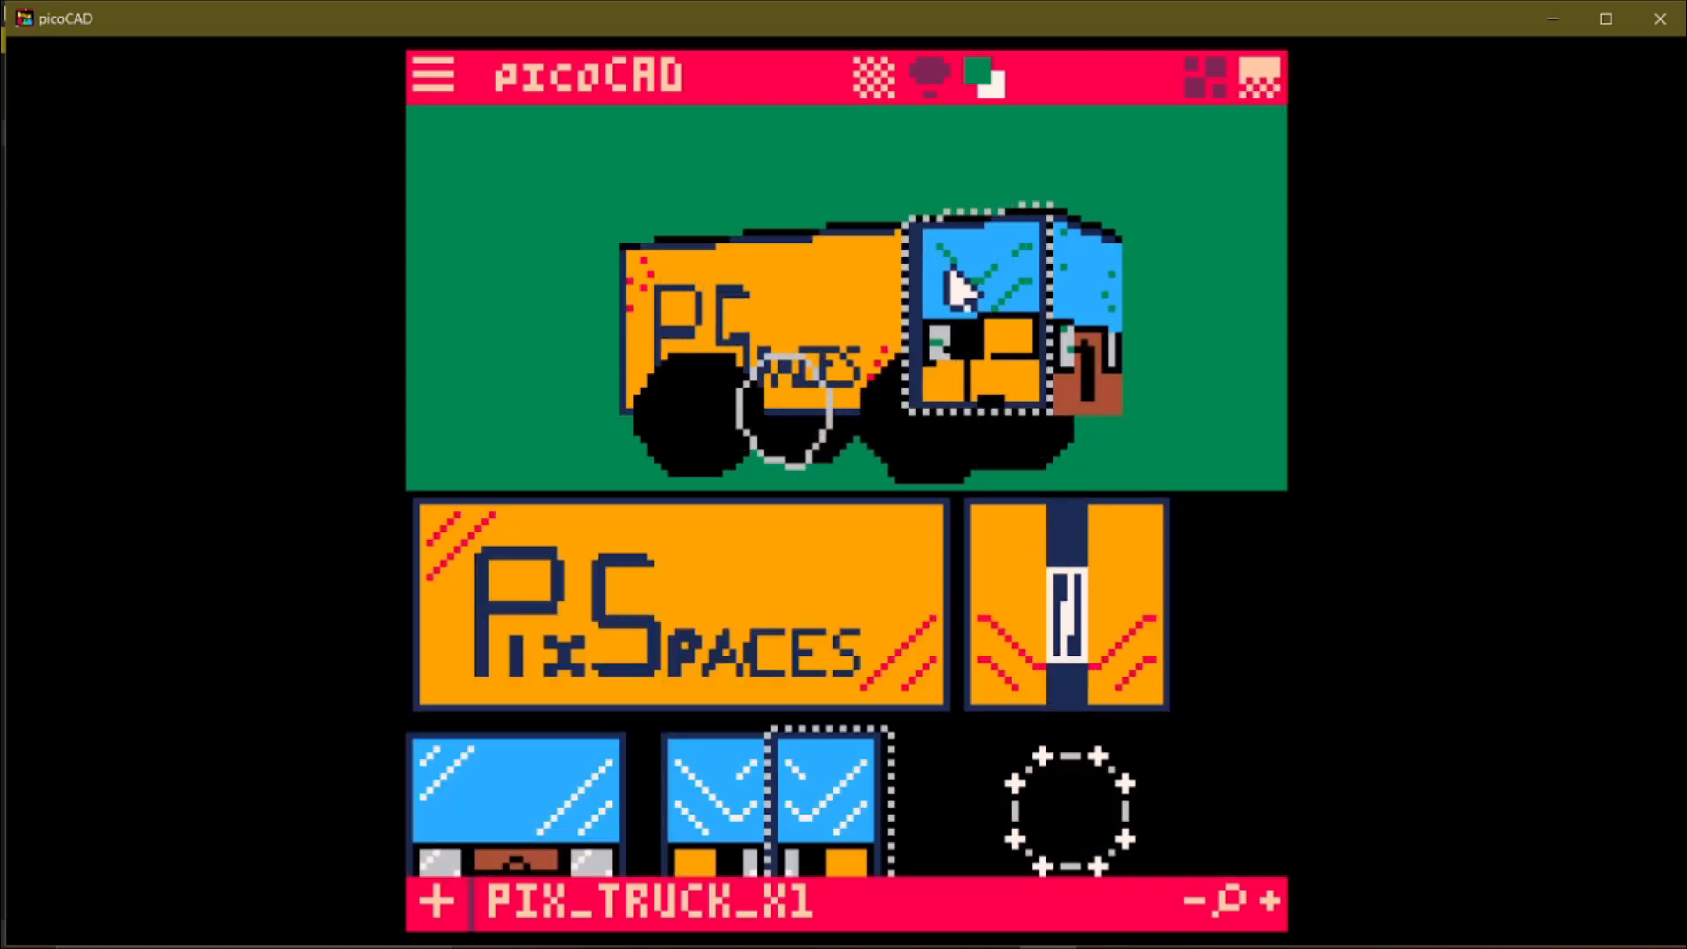
Step: Save the truck model under its current file name and return to the modelling view
{"action": "left_click", "coordinate": [434, 75]}
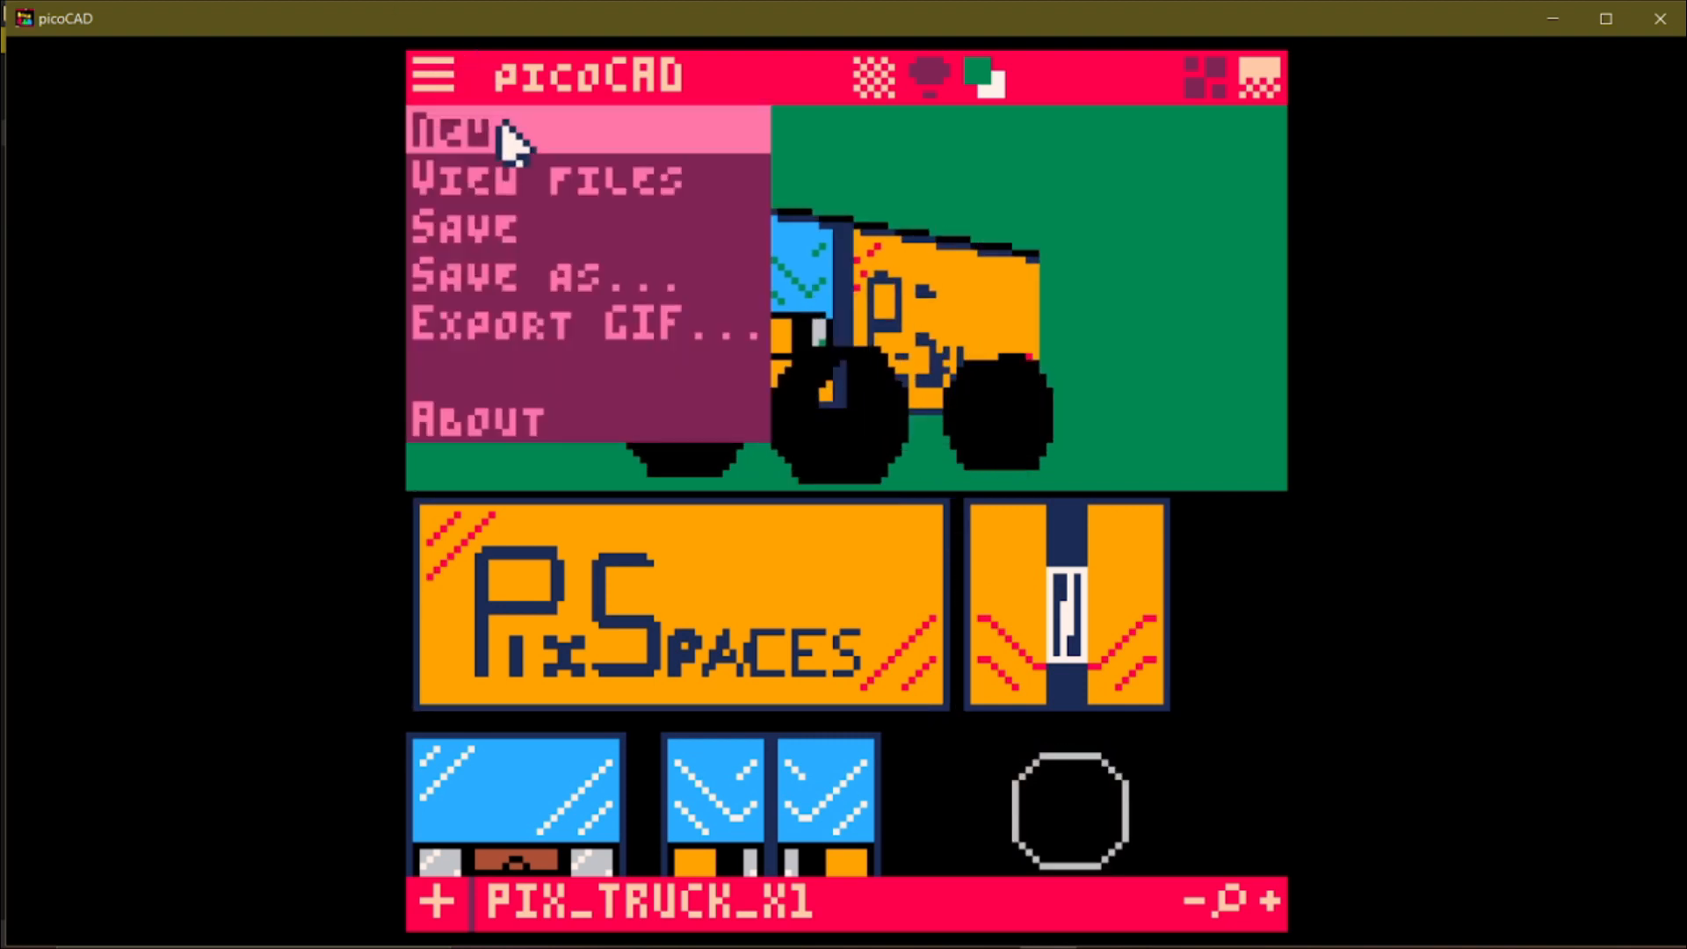
{"action": "left_click", "coordinate": [509, 231]}
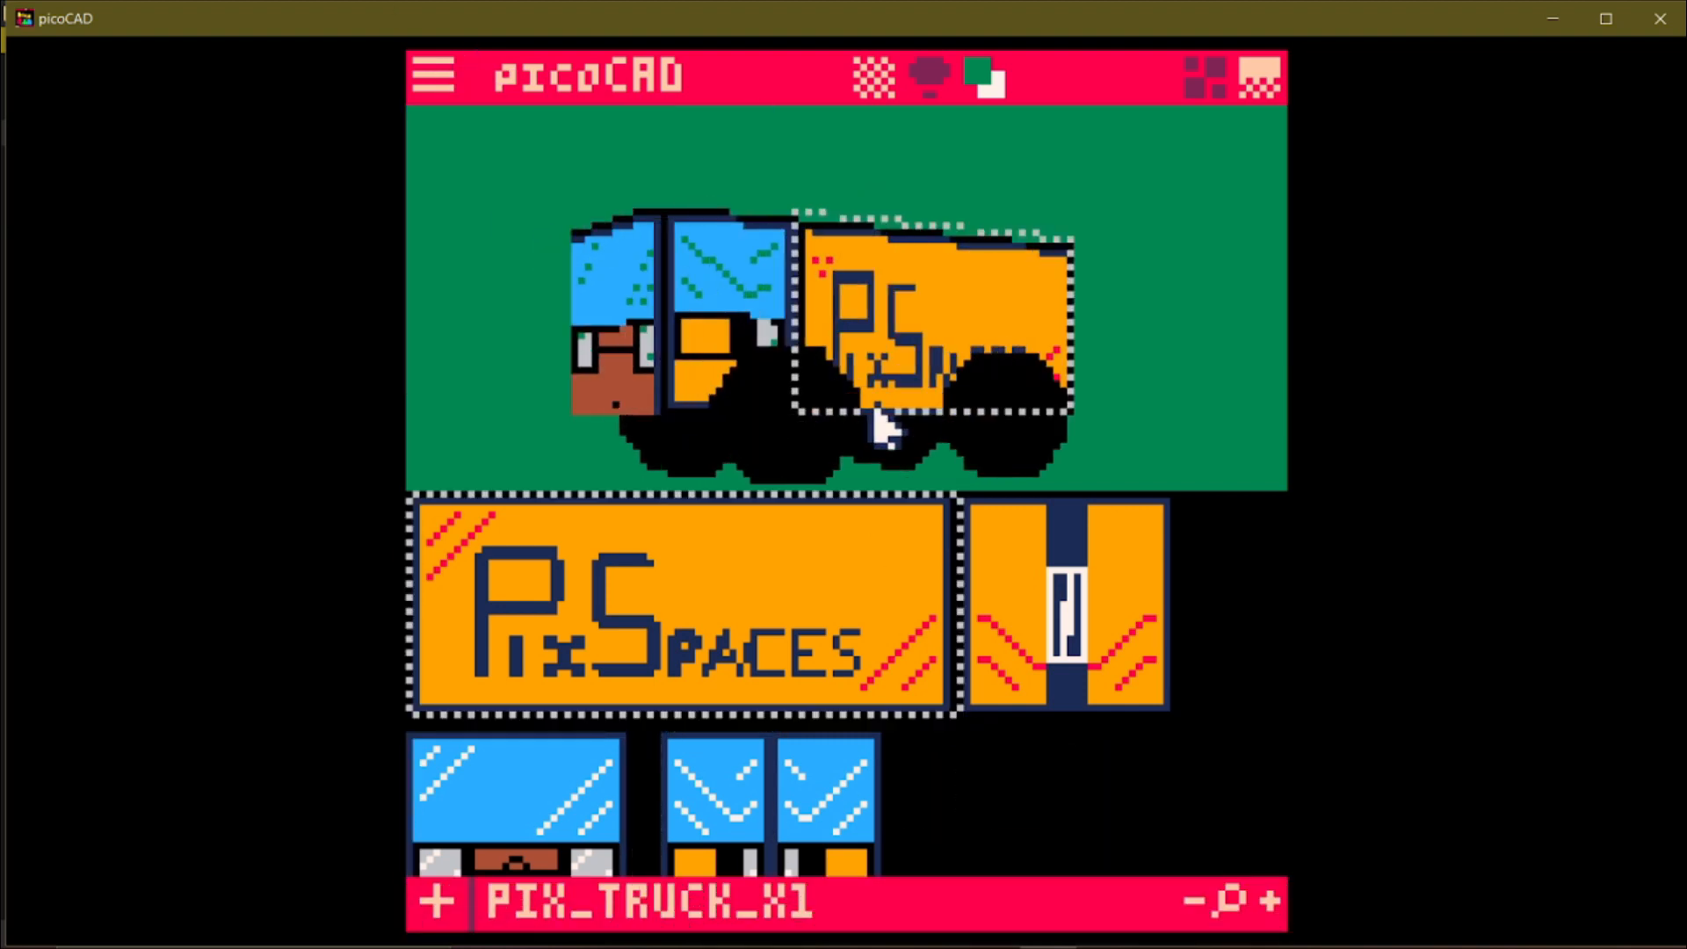
{"action": "left_click", "coordinate": [1196, 81]}
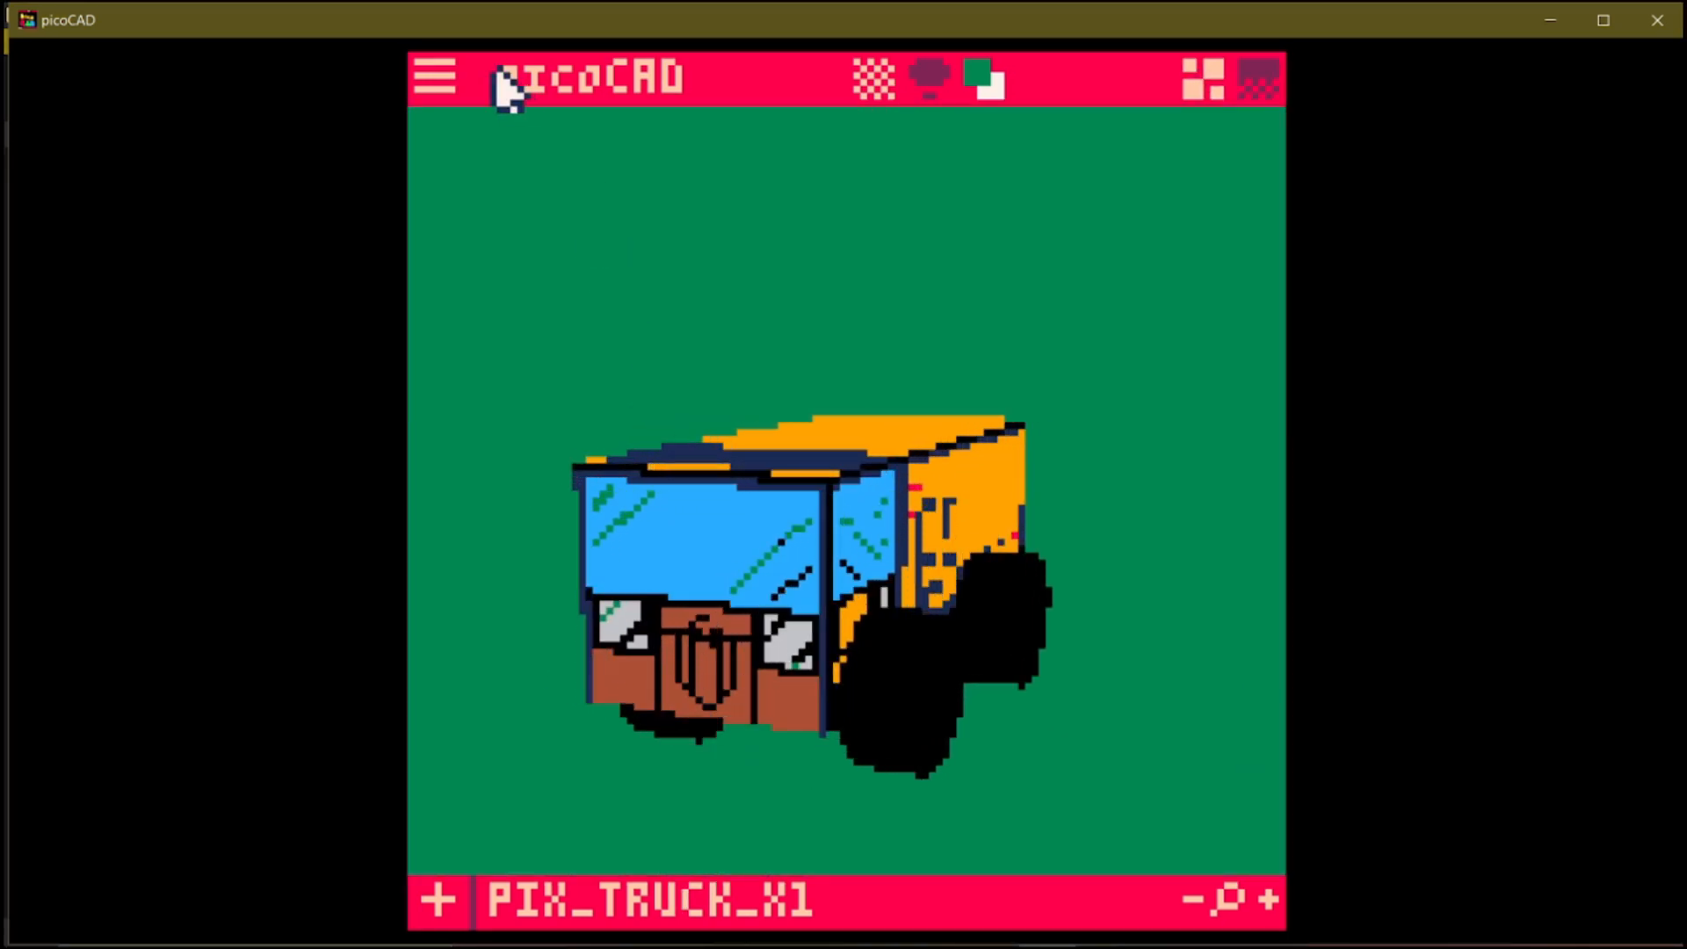
Step: Run the Medium spin option for the finished truck model
{"action": "left_click", "coordinate": [439, 87]}
{"action": "right_click", "coordinate": [559, 313]}
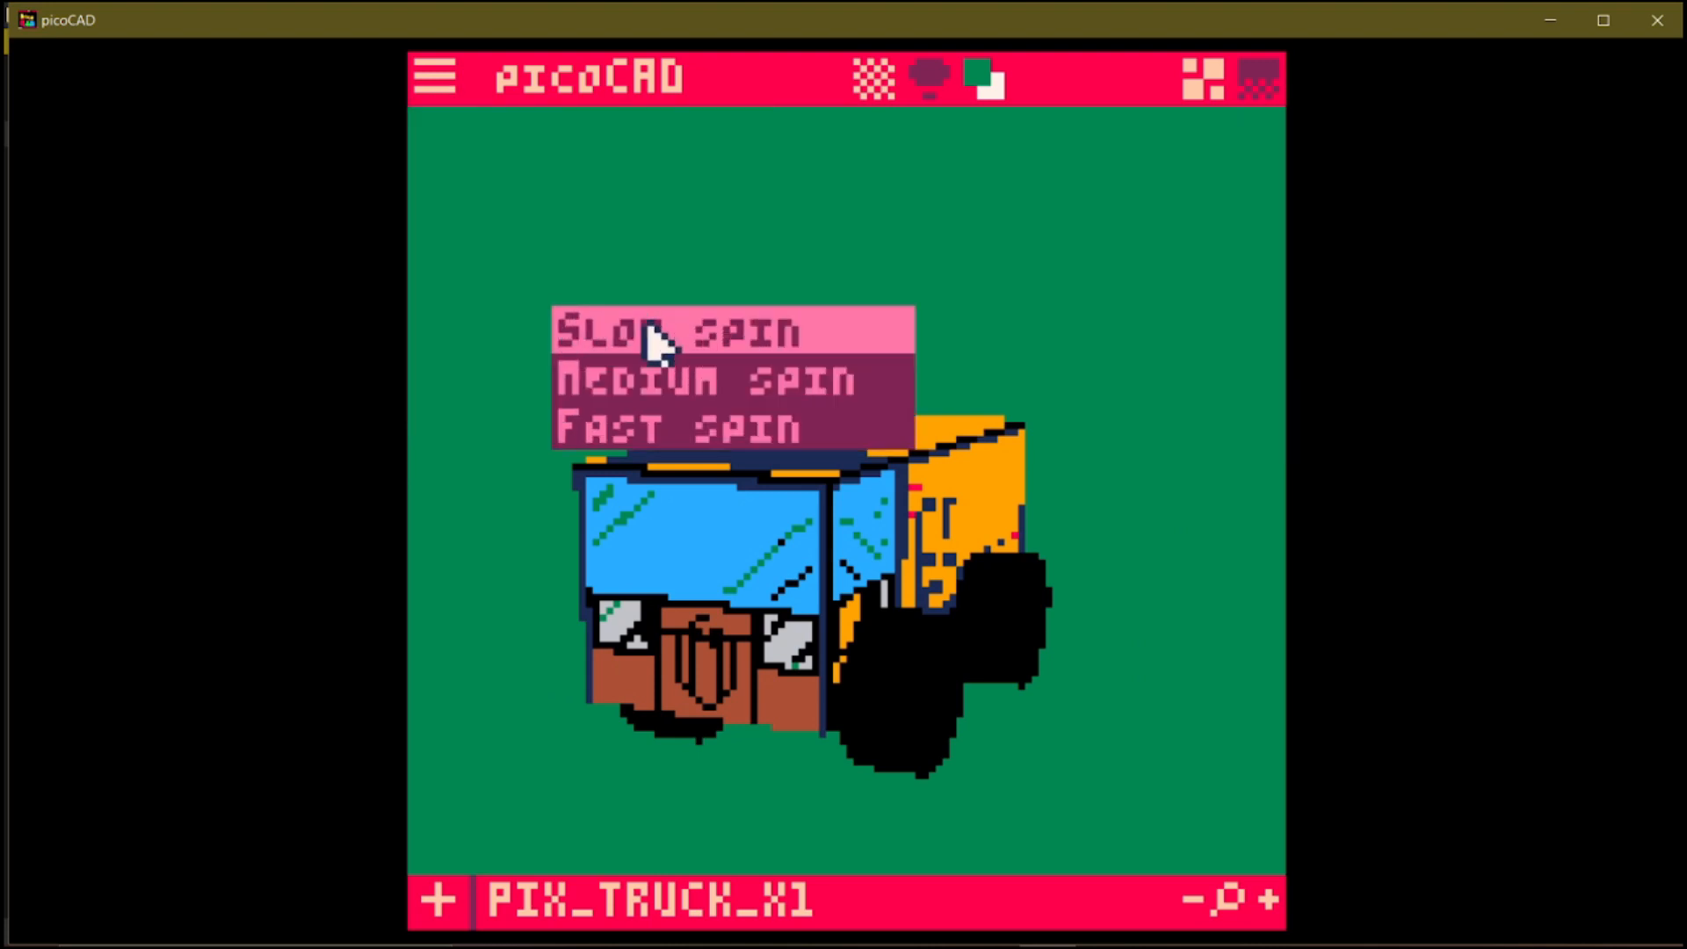
{"action": "left_click", "coordinate": [753, 378]}
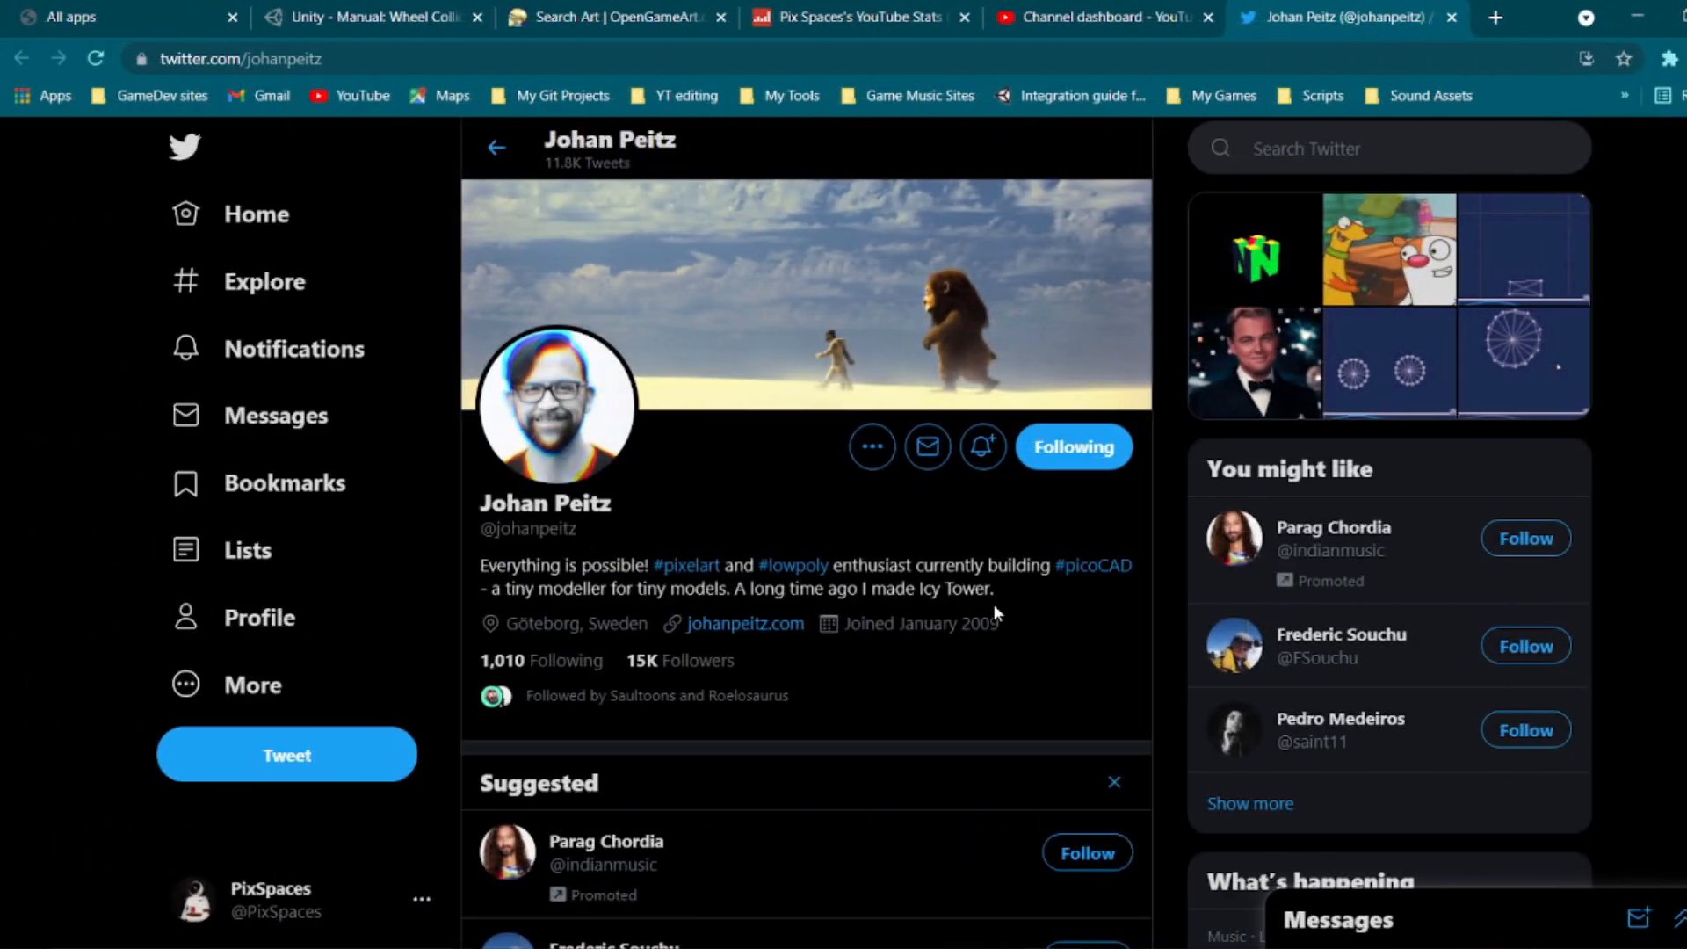
Step: Switch to the browser and look through the pixel-art and low-poly posts on the picoCAD developer's Twitter profile
{"action": "scroll", "coordinate": [906, 594], "scroll_direction": "down", "scroll_amount": 3}
{"action": "scroll", "coordinate": [906, 595], "scroll_direction": "down", "scroll_amount": 8}
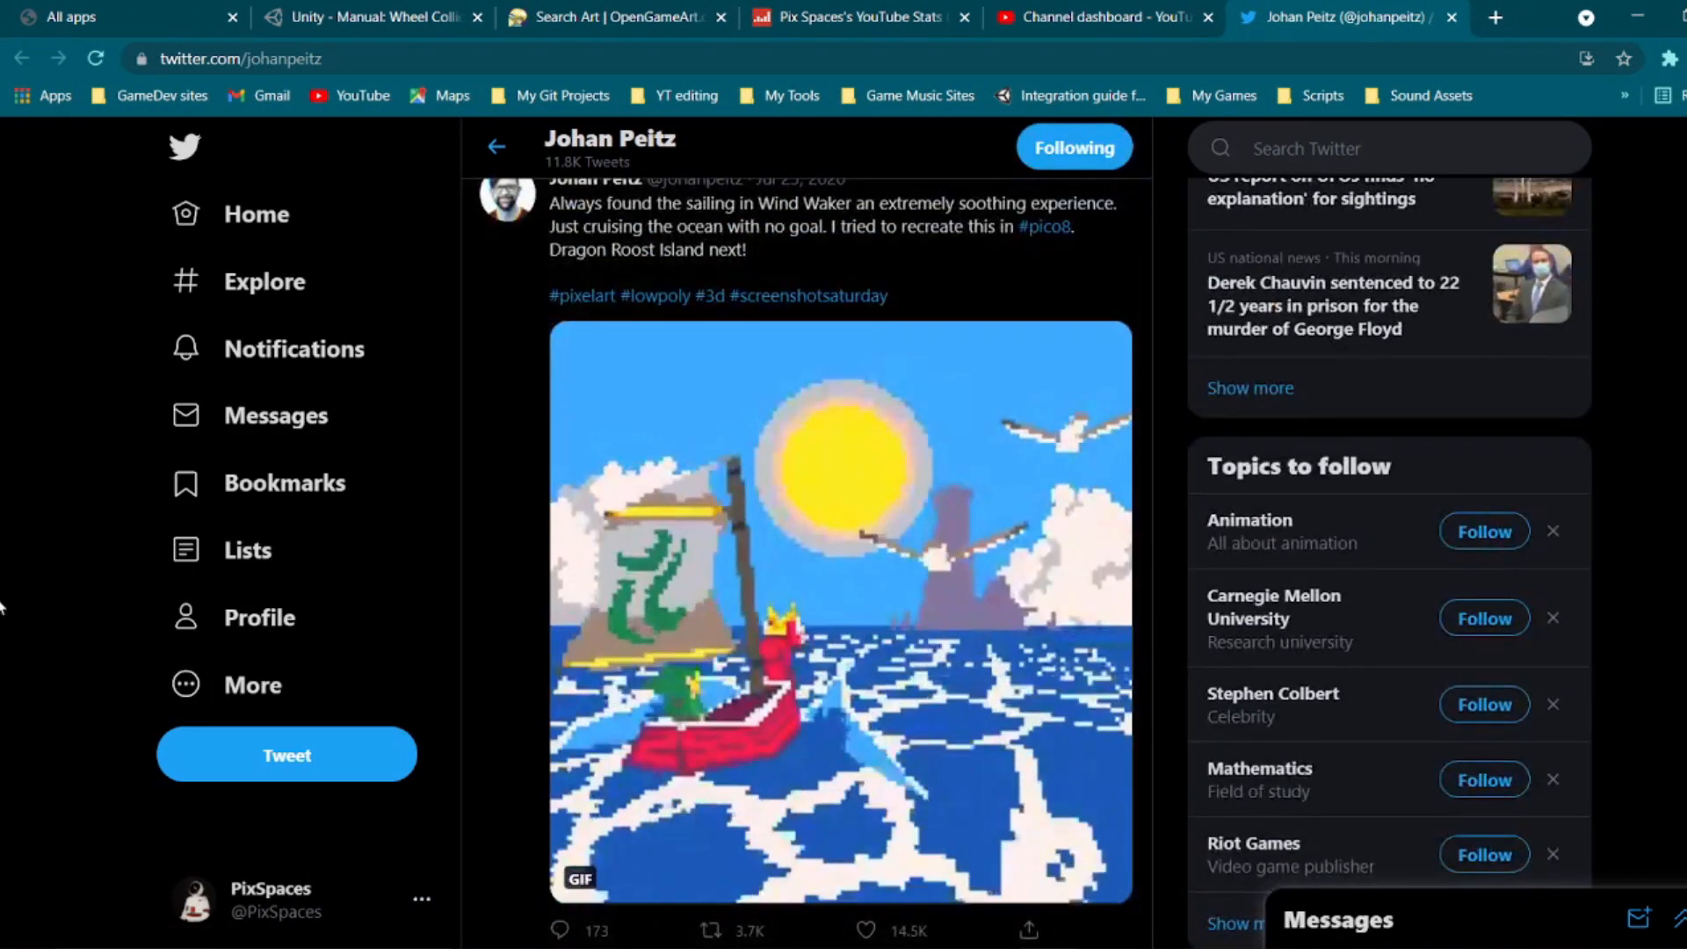
{"action": "scroll", "coordinate": [3, 740], "scroll_direction": "up", "scroll_amount": 10}
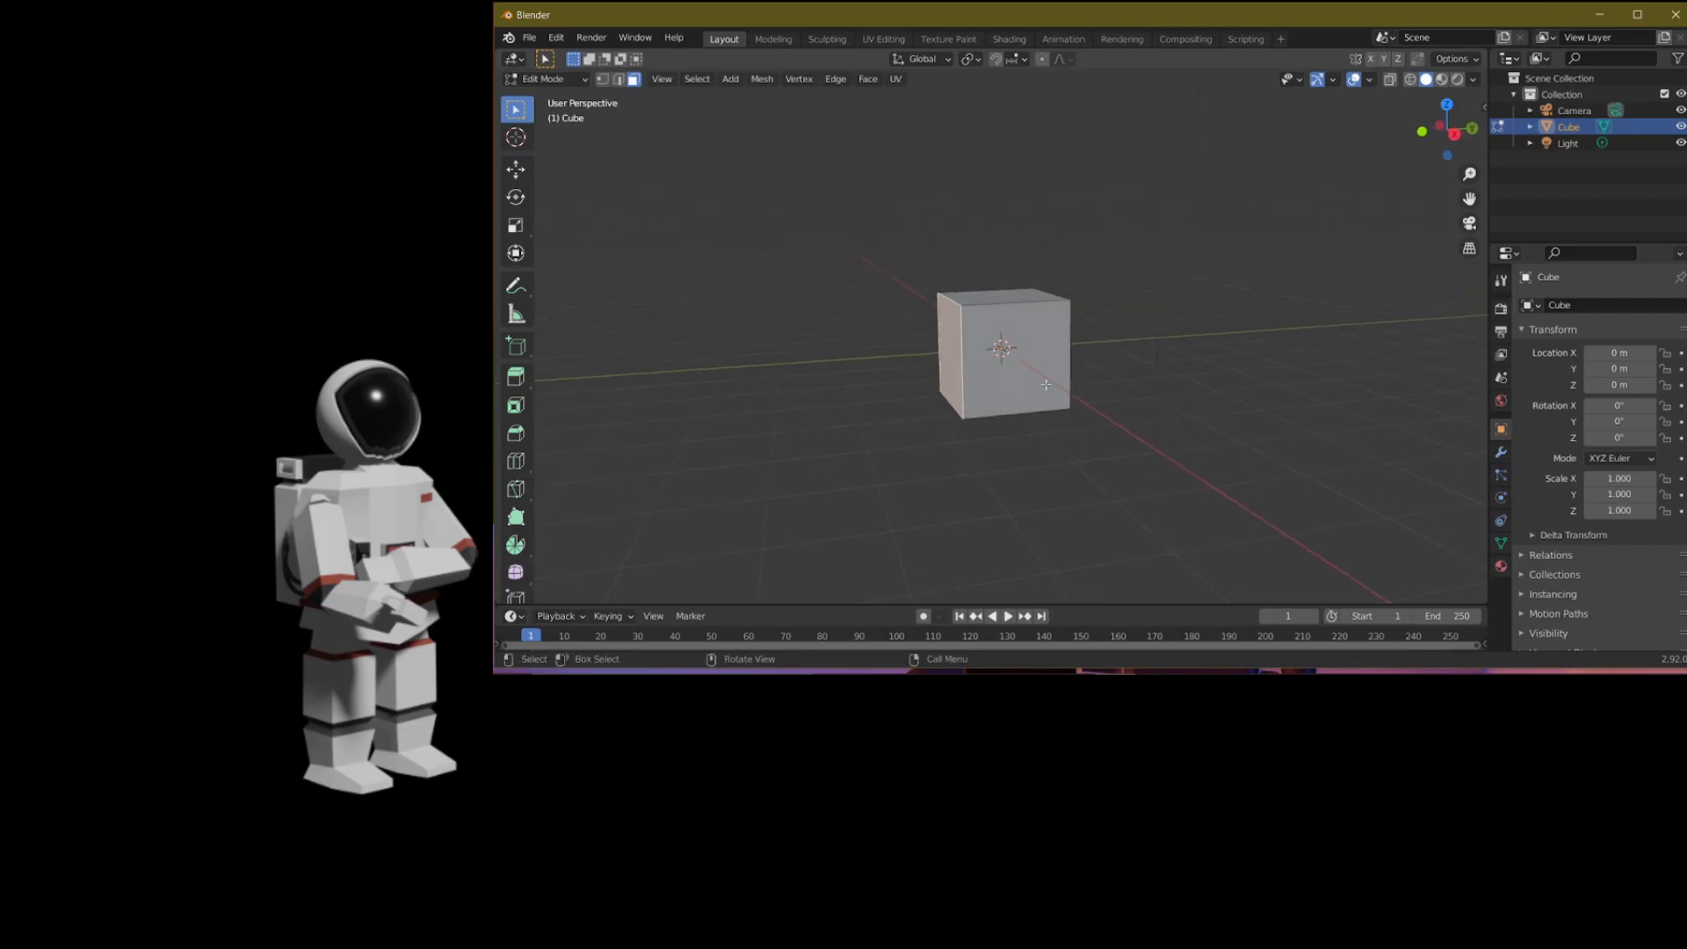
Step: Switch to Blender and lengthen the cube along the Y axis by moving both of its end faces outward
{"action": "key", "text": "Tab"}
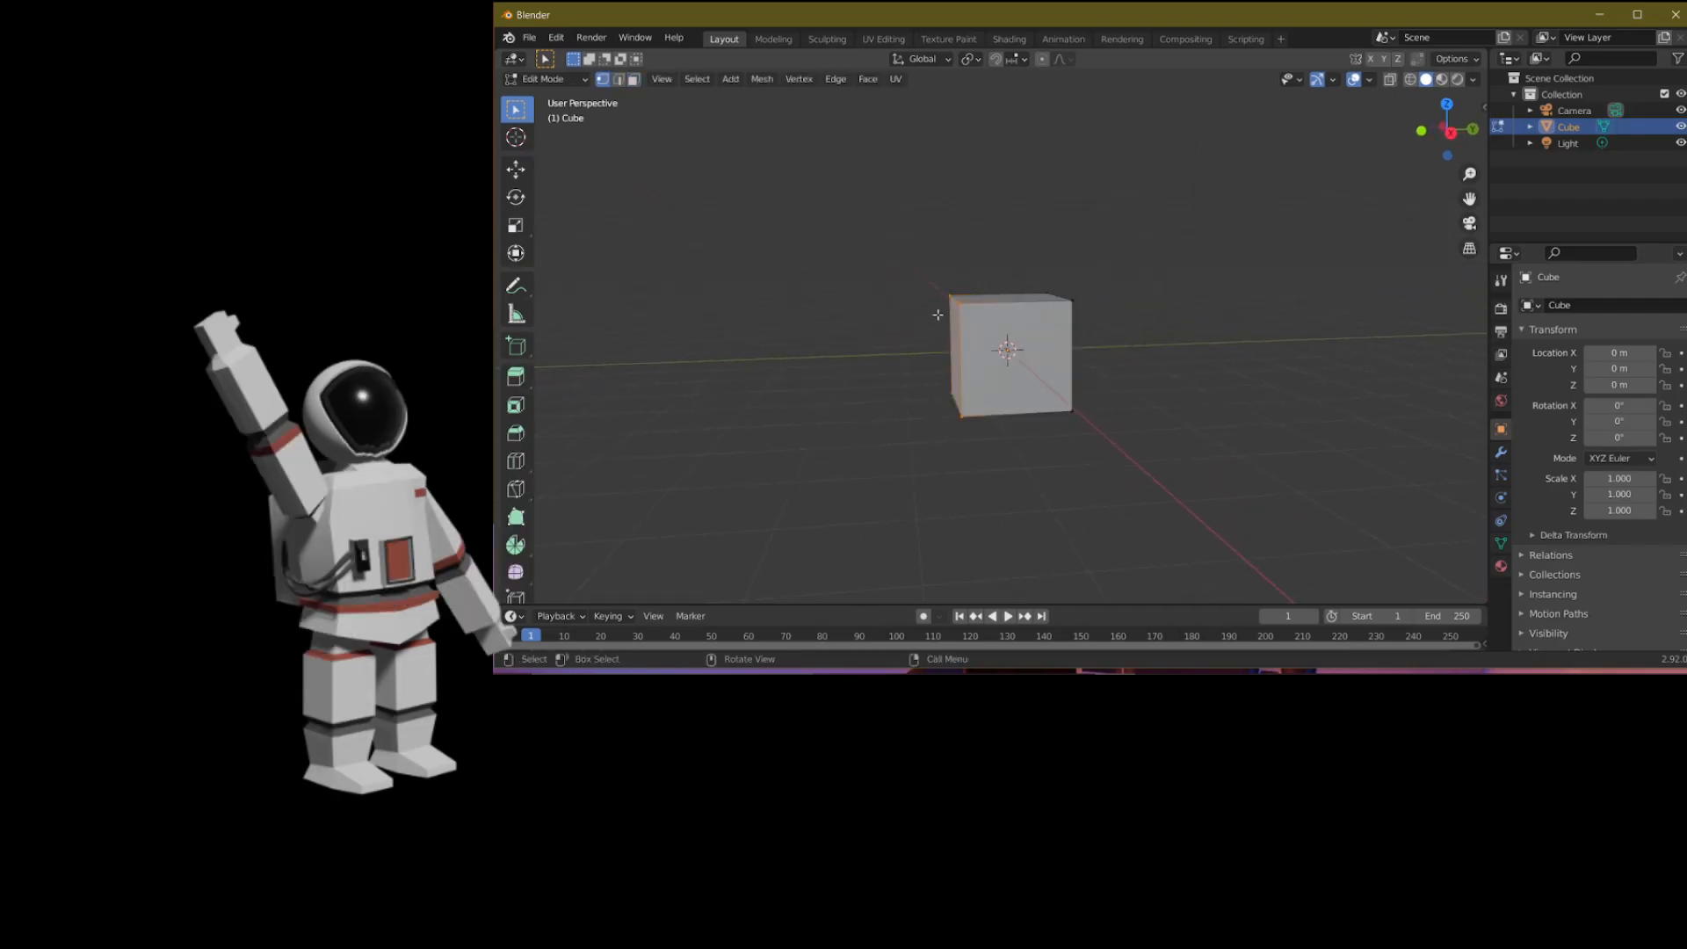
{"action": "left_click", "coordinate": [516, 168]}
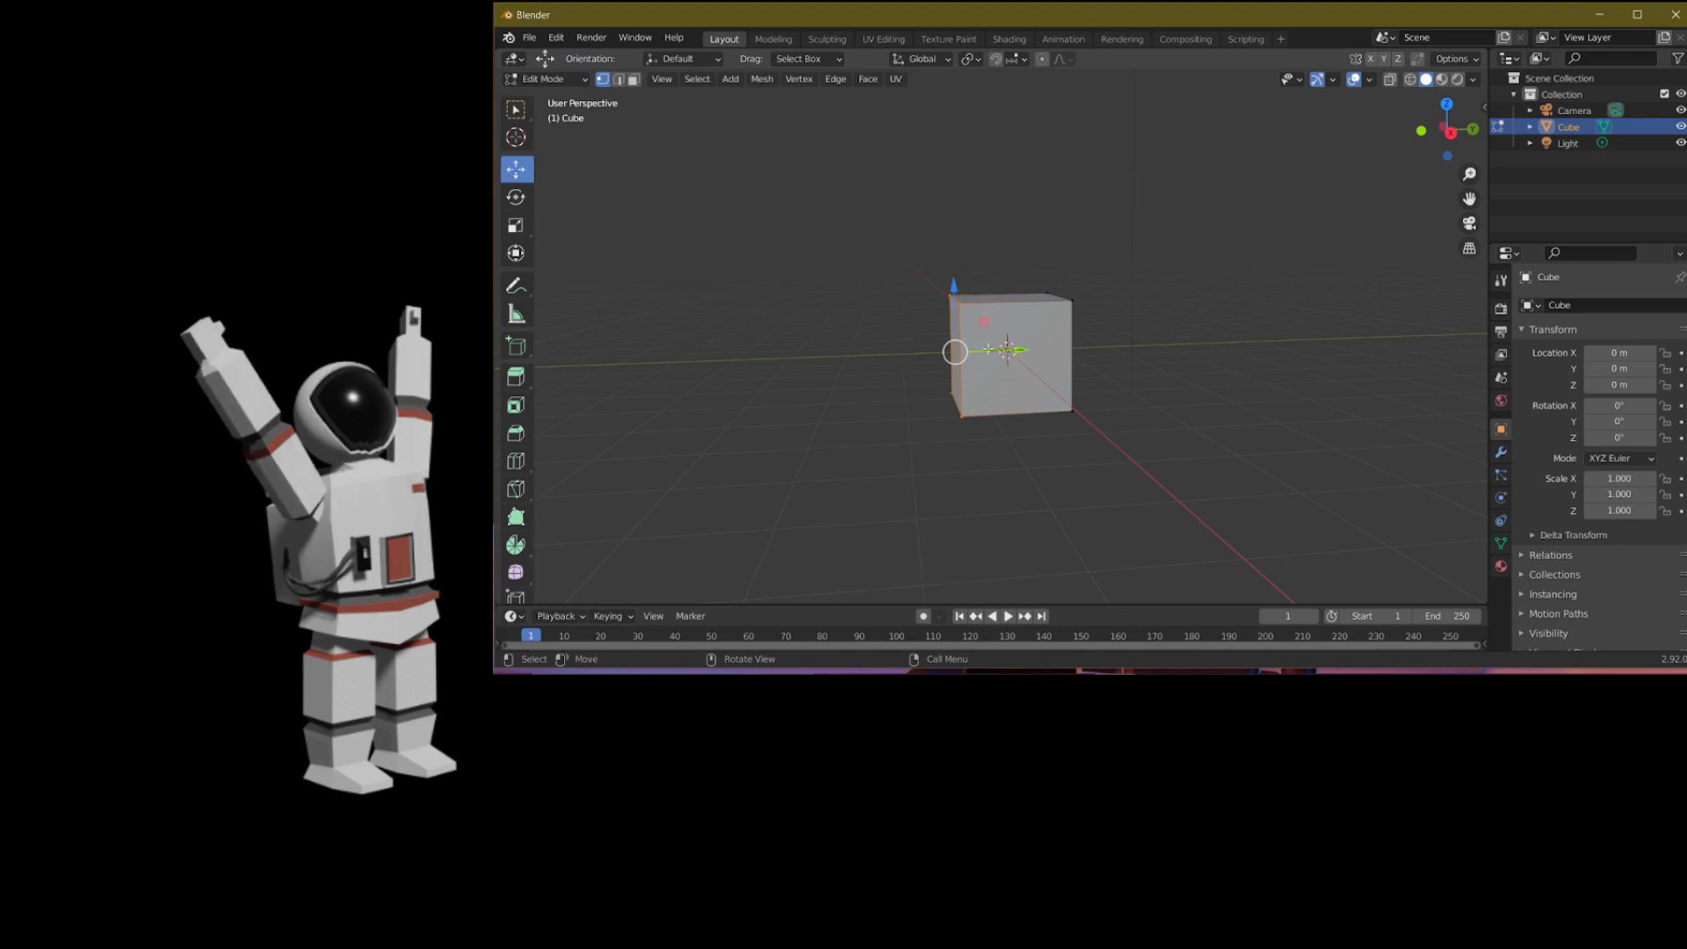
{"action": "left_click_drag", "start_coordinate": [1006, 351], "coordinate": [965, 353]}
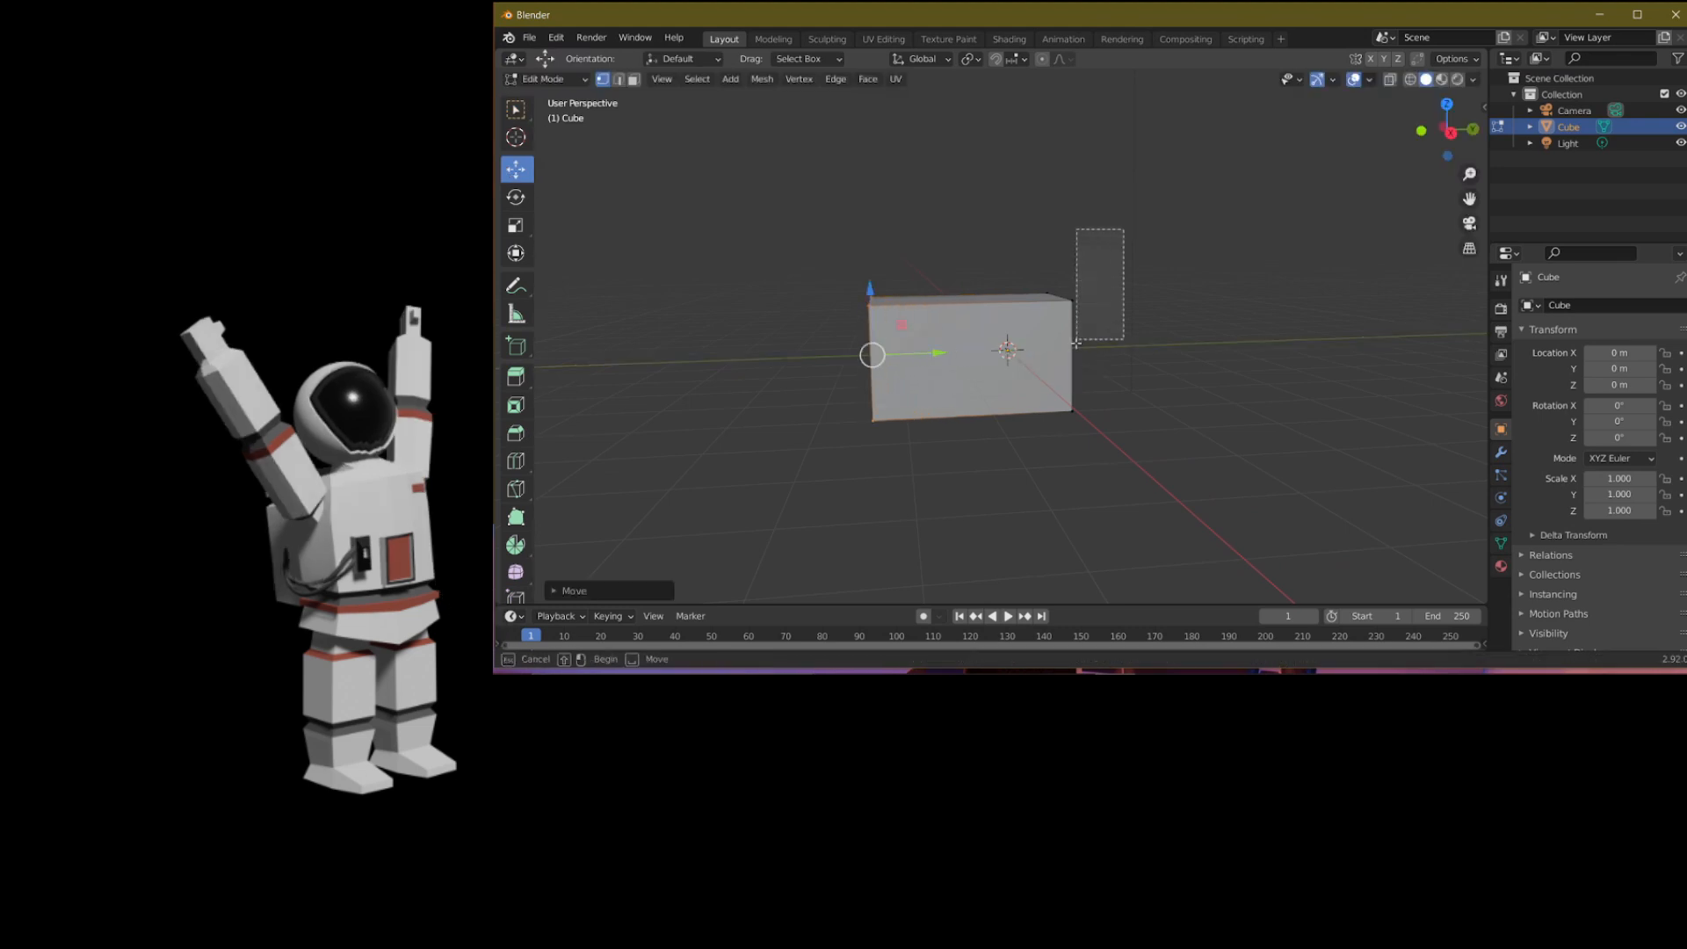
{"action": "key", "text": "alt+z"}
{"action": "left_click_drag", "start_coordinate": [1028, 243], "coordinate": [1088, 453]}
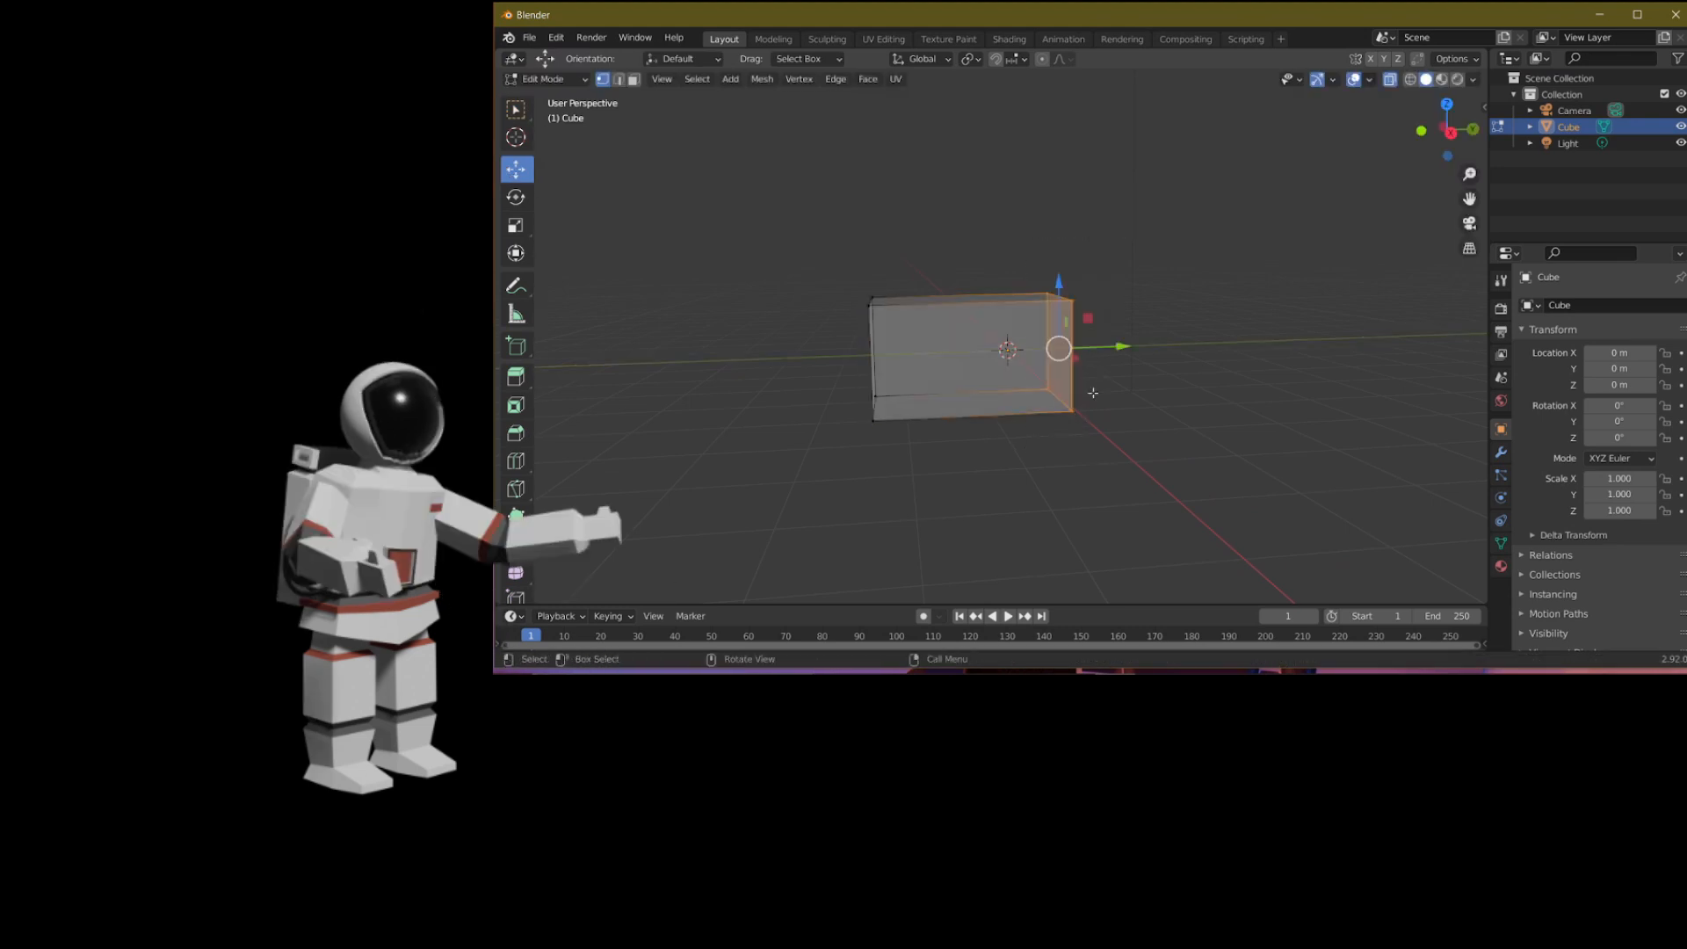
{"action": "left_click_drag", "start_coordinate": [1161, 351], "coordinate": [1212, 338]}
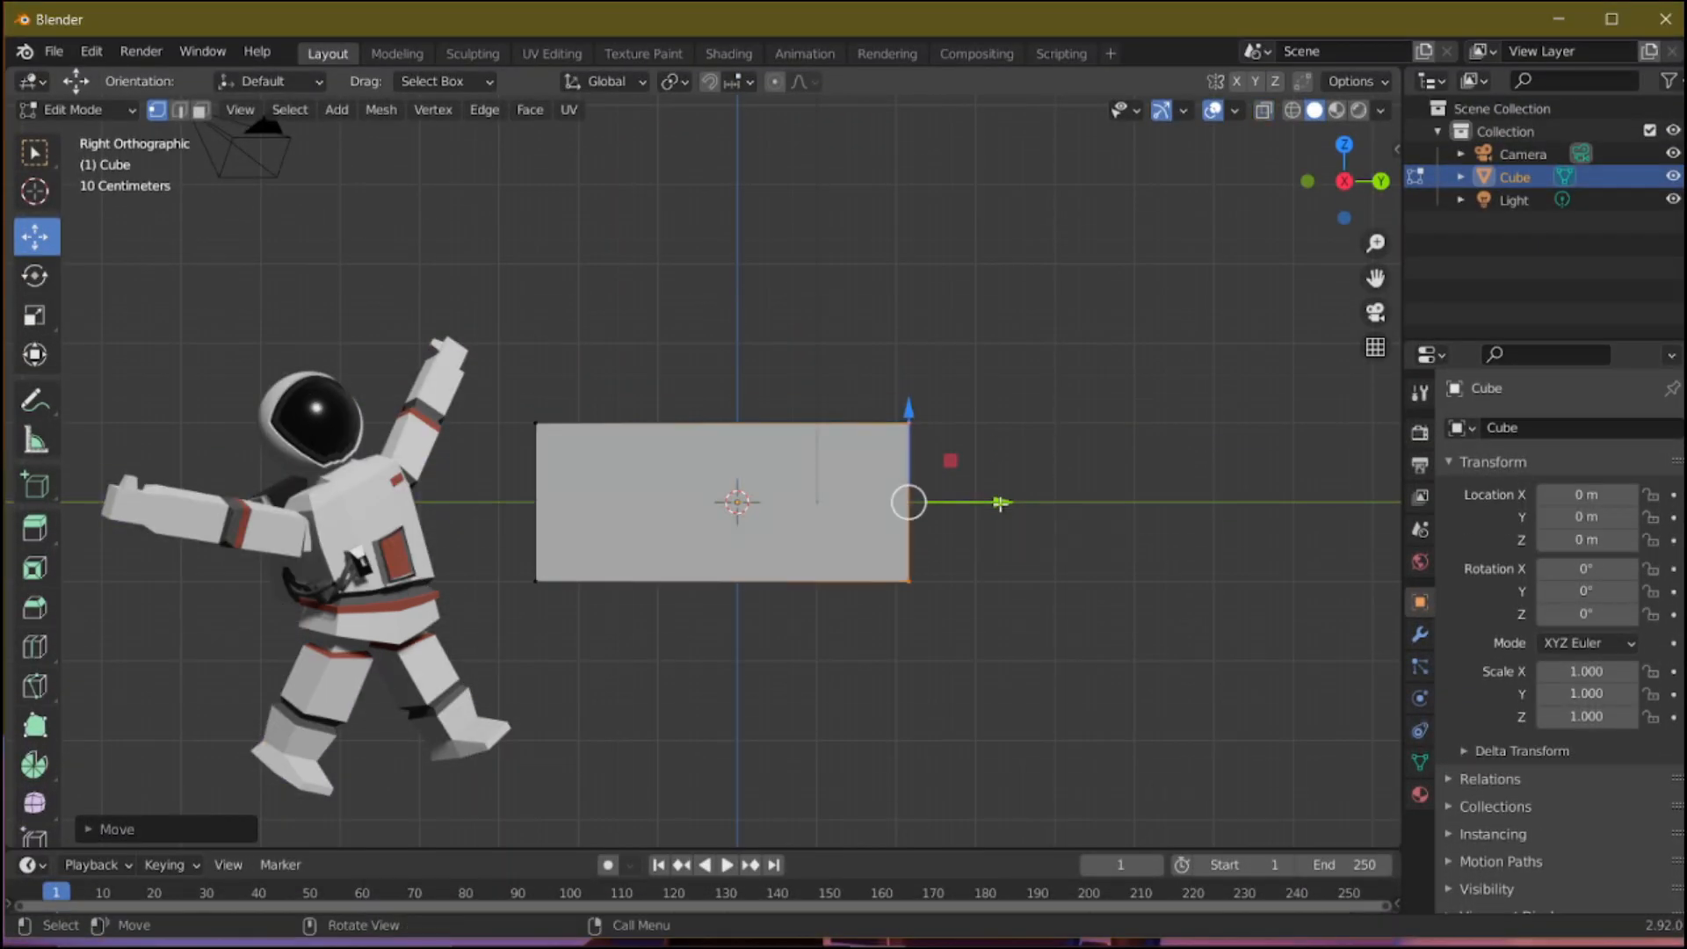
Step: Try to extrude the box's front end face about 1.5 m along Y and scale it to form the cab
{"action": "middle_click_drag", "start_coordinate": [1230, 361], "coordinate": [950, 262]}
{"action": "middle_click_drag", "start_coordinate": [480, 479], "coordinate": [948, 468]}
{"action": "key", "text": "e"}
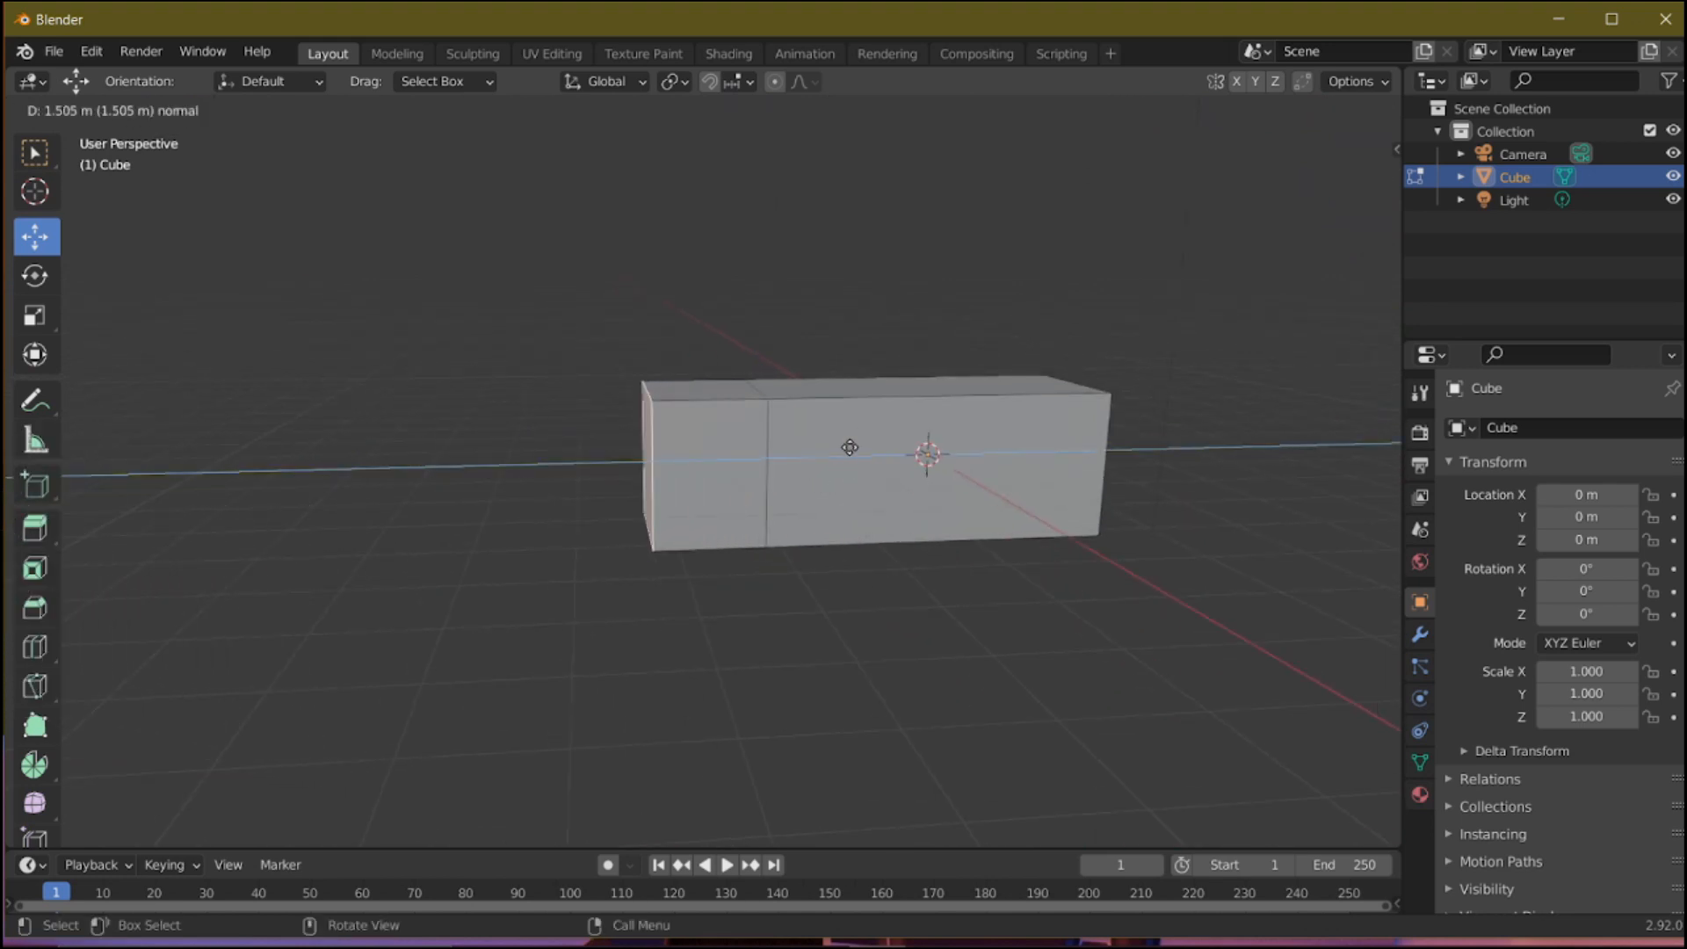
{"action": "left_click", "coordinate": [943, 459]}
{"action": "key", "text": "s"}
{"action": "left_click", "coordinate": [915, 508]}
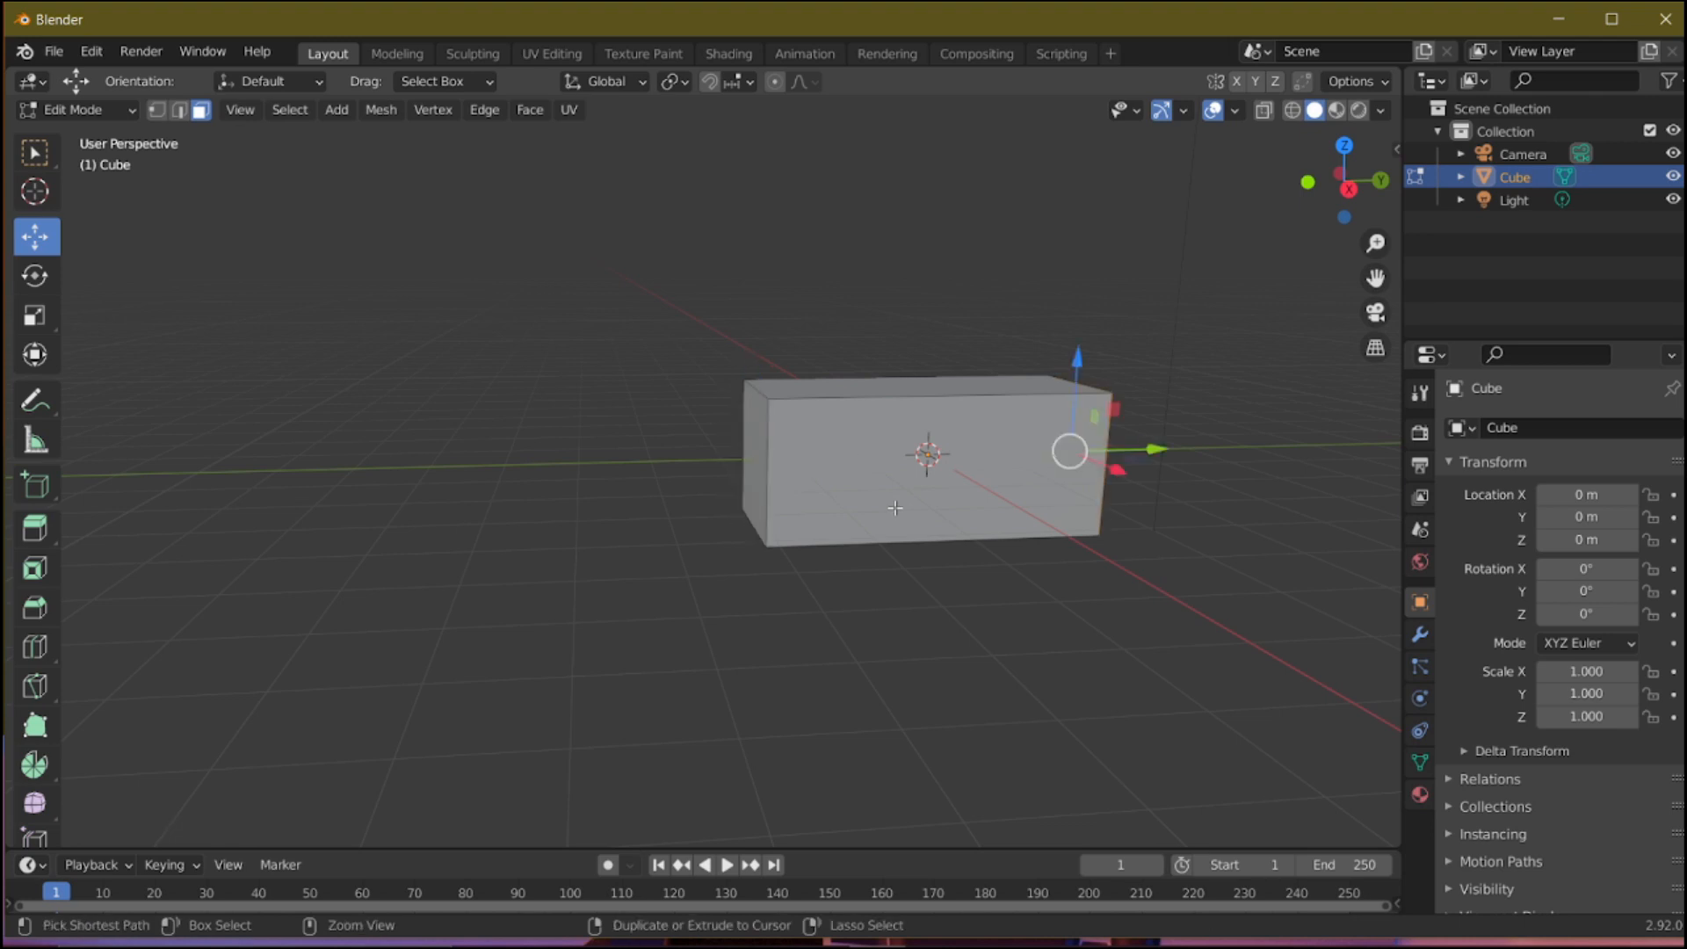
Step: Offset a separate copy of the box's front end face along Y and extrude it forward into a cab block
{"action": "left_click_drag", "start_coordinate": [840, 457], "coordinate": [815, 459]}
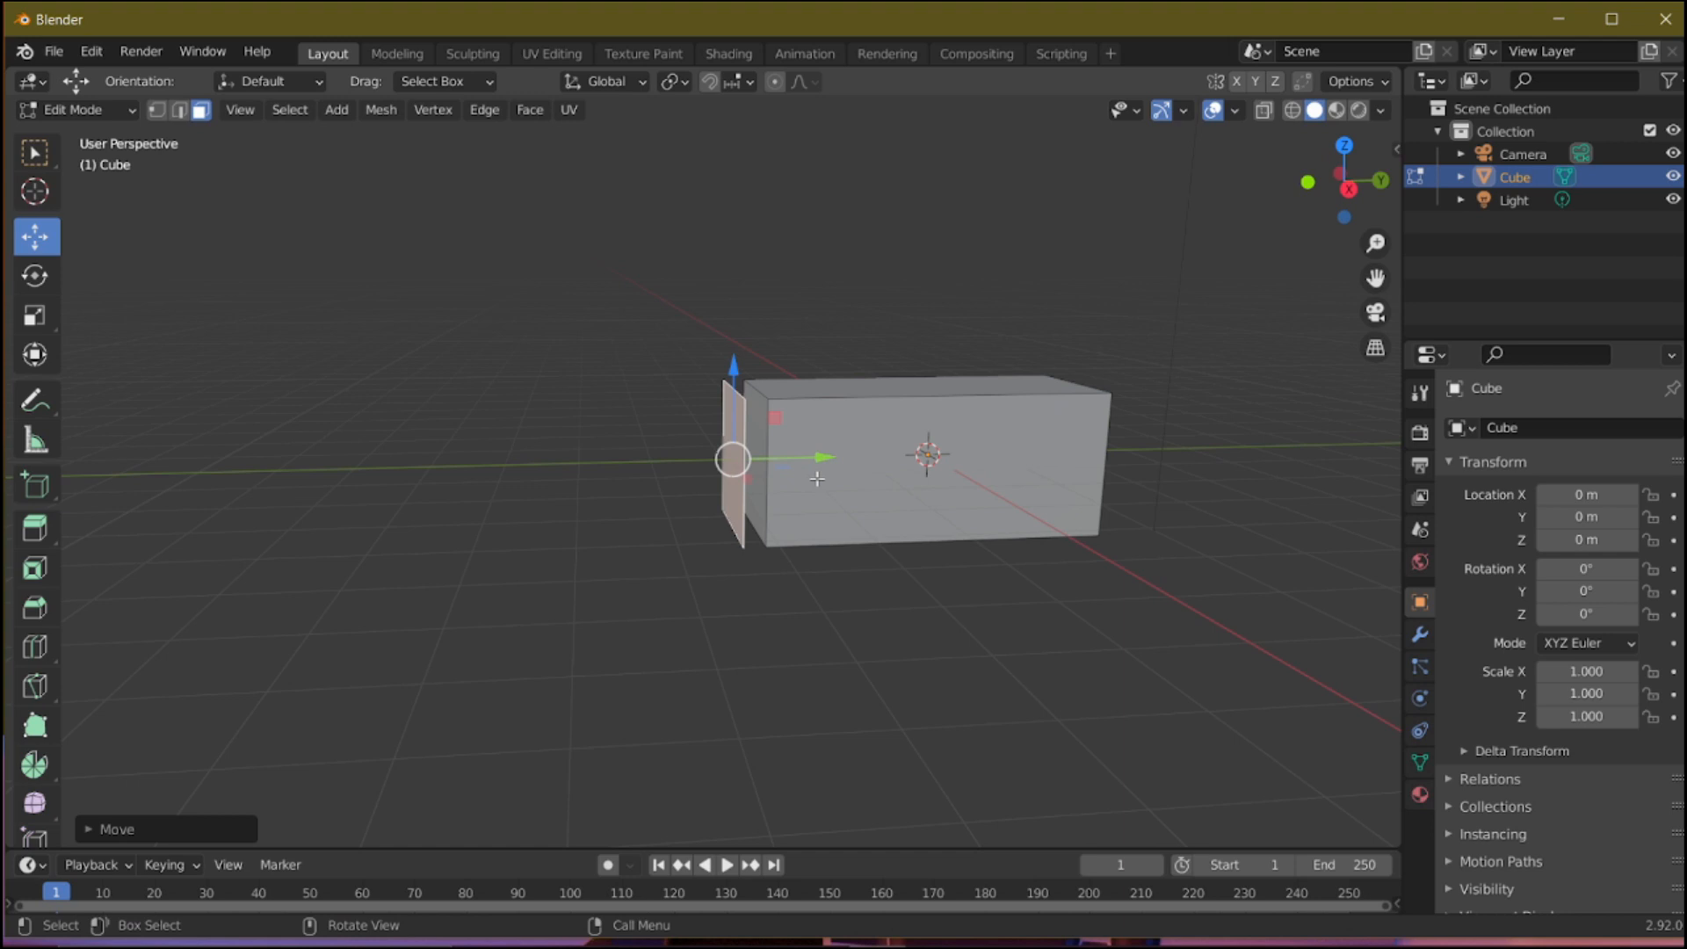
{"action": "key", "text": "e"}
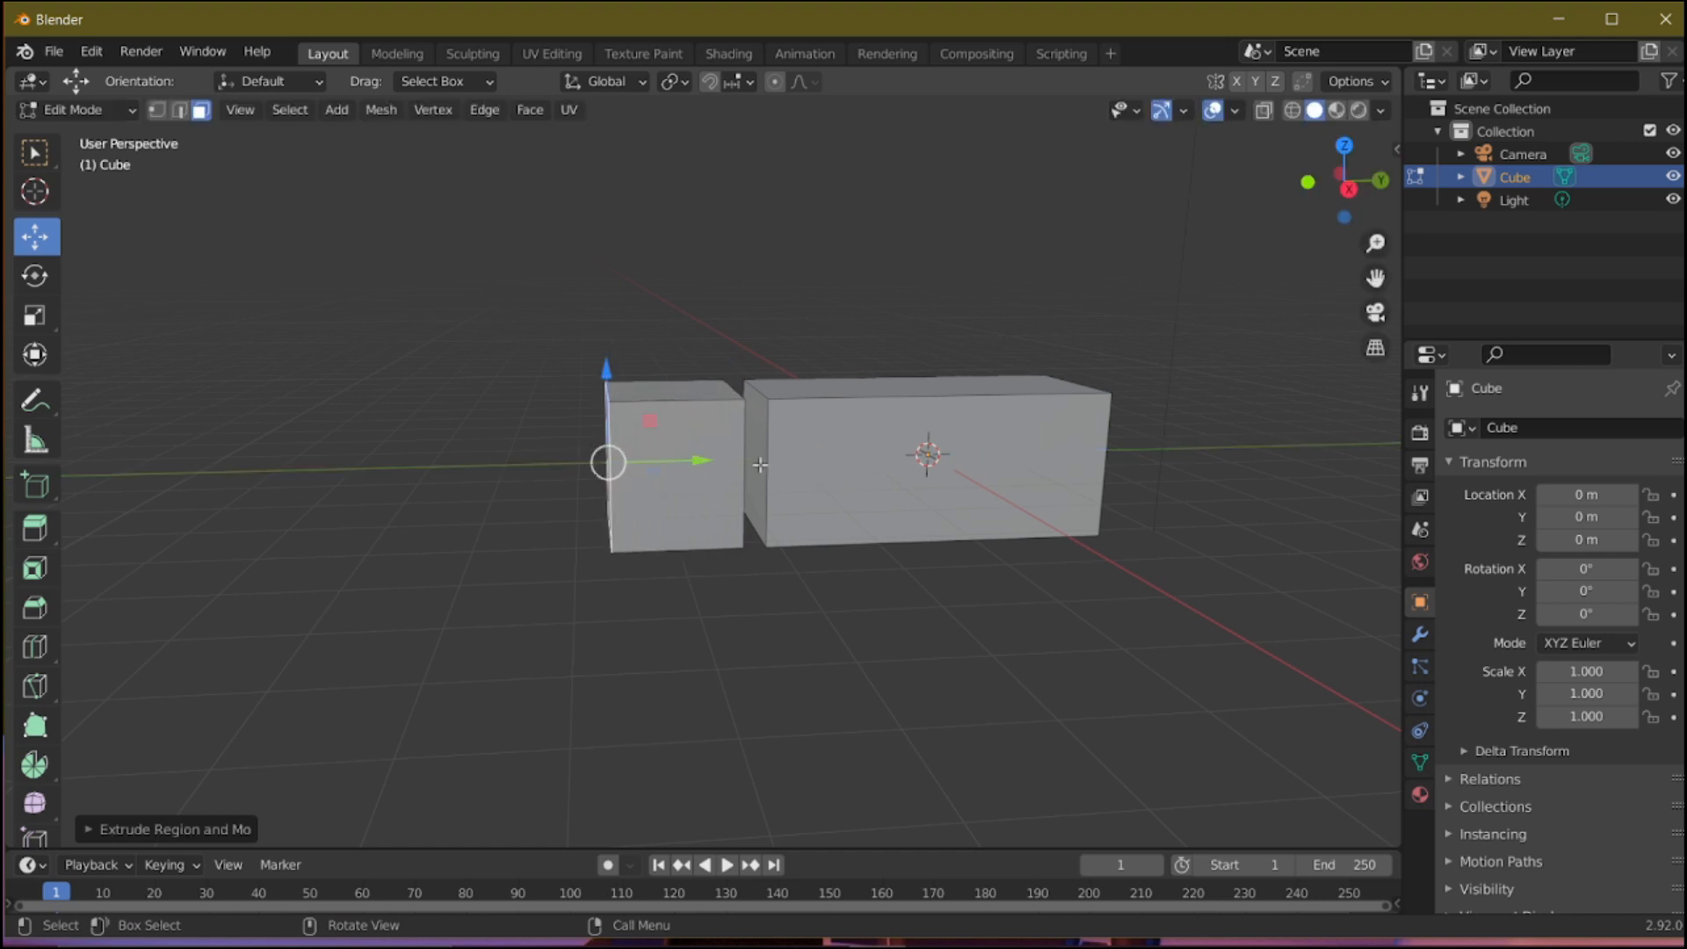
{"action": "left_click", "coordinate": [876, 555]}
Step: Form a tapered neck between the cargo box and the cab by scaling the front face and moving it along Y
{"action": "key", "text": "s"}
{"action": "left_click", "coordinate": [864, 549]}
{"action": "left_click_drag", "start_coordinate": [830, 458], "coordinate": [808, 456]}
Step: Add a cylinder mesh with 16 vertices, a 0.71 m radius and a 0.59 m depth
{"action": "middle_click_drag", "start_coordinate": [814, 484], "coordinate": [852, 614]}
{"action": "key", "text": "Tab"}
{"action": "key", "text": "shift+a"}
{"action": "mouse_move", "coordinate": [726, 448]}
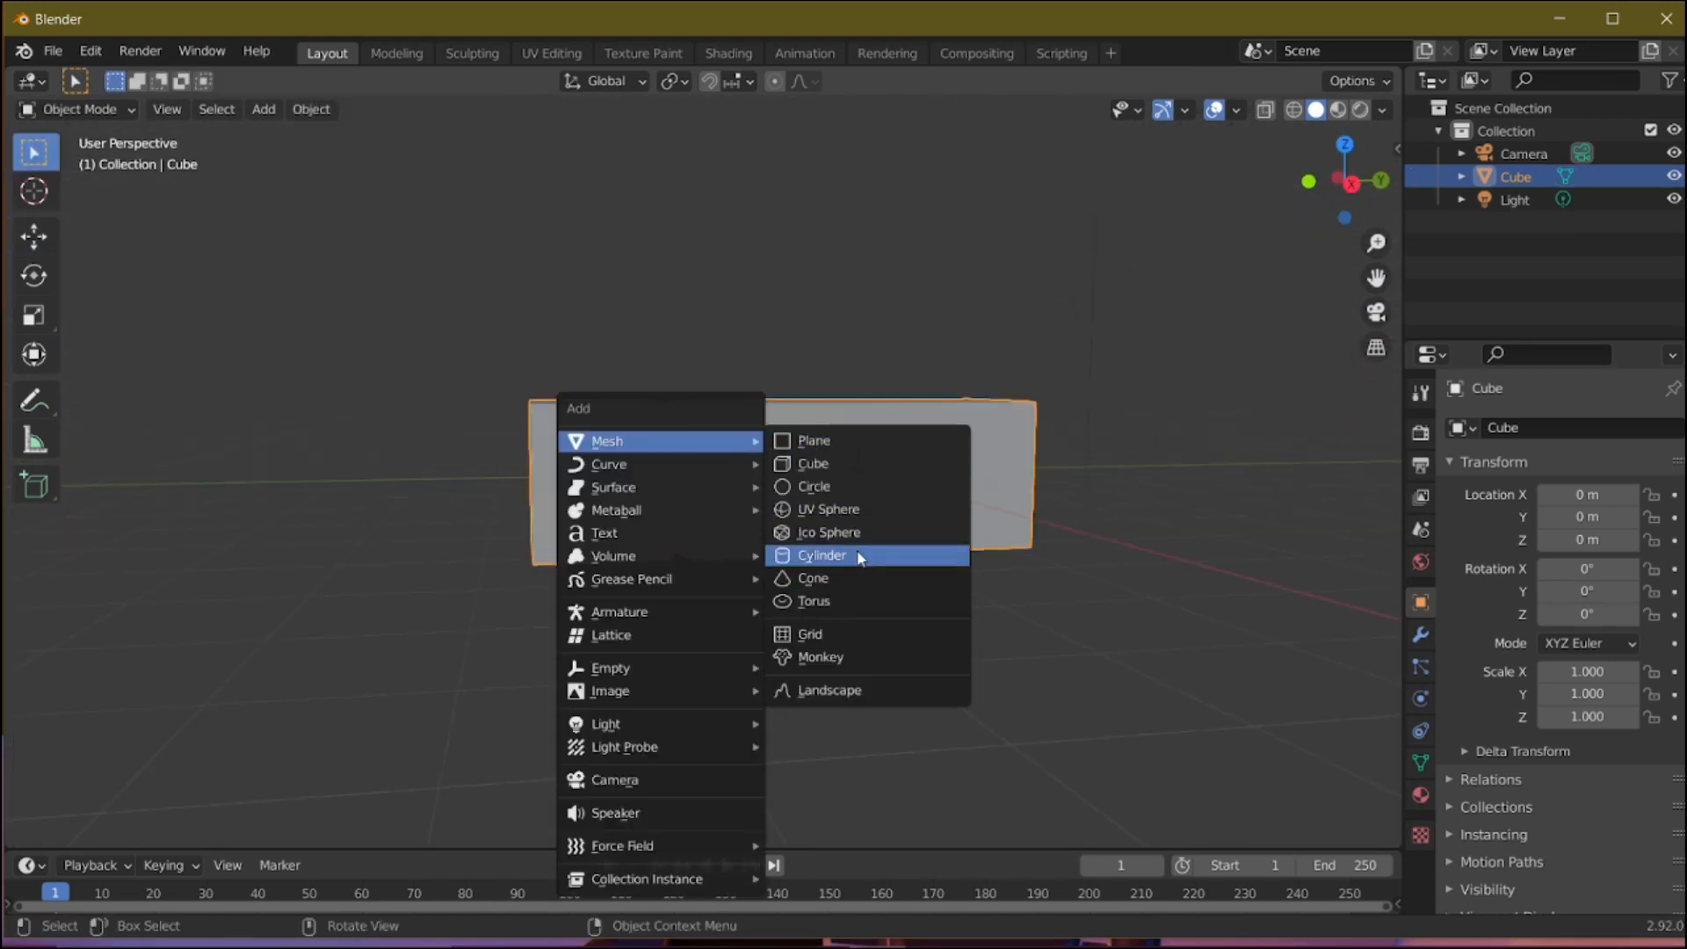
{"action": "left_click", "coordinate": [821, 555]}
{"action": "left_click", "coordinate": [90, 830]}
{"action": "middle_click_drag", "start_coordinate": [745, 349], "coordinate": [993, 351]}
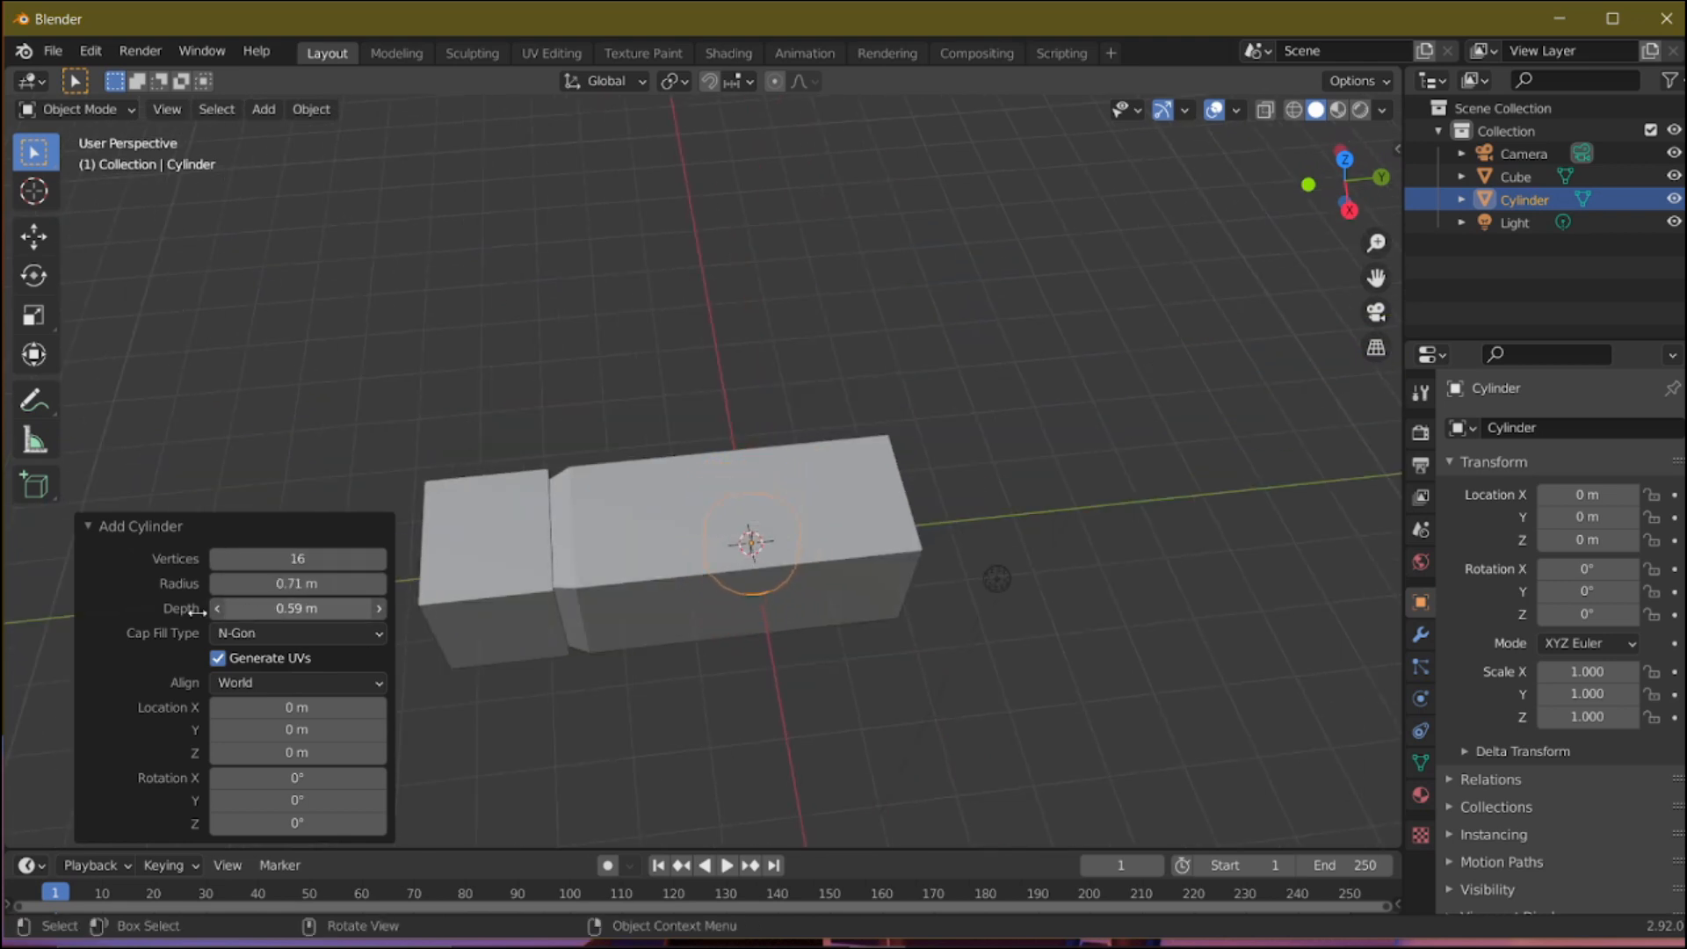
{"action": "middle_click_drag", "start_coordinate": [290, 474], "coordinate": [400, 396]}
Step: Move the cylinder out of the truck body to about 3.43 m on X, hiding the body temporarily to reach it
{"action": "left_click", "coordinate": [51, 236]}
{"action": "left_click", "coordinate": [93, 297]}
{"action": "middle_click_drag", "start_coordinate": [413, 457], "coordinate": [363, 425]}
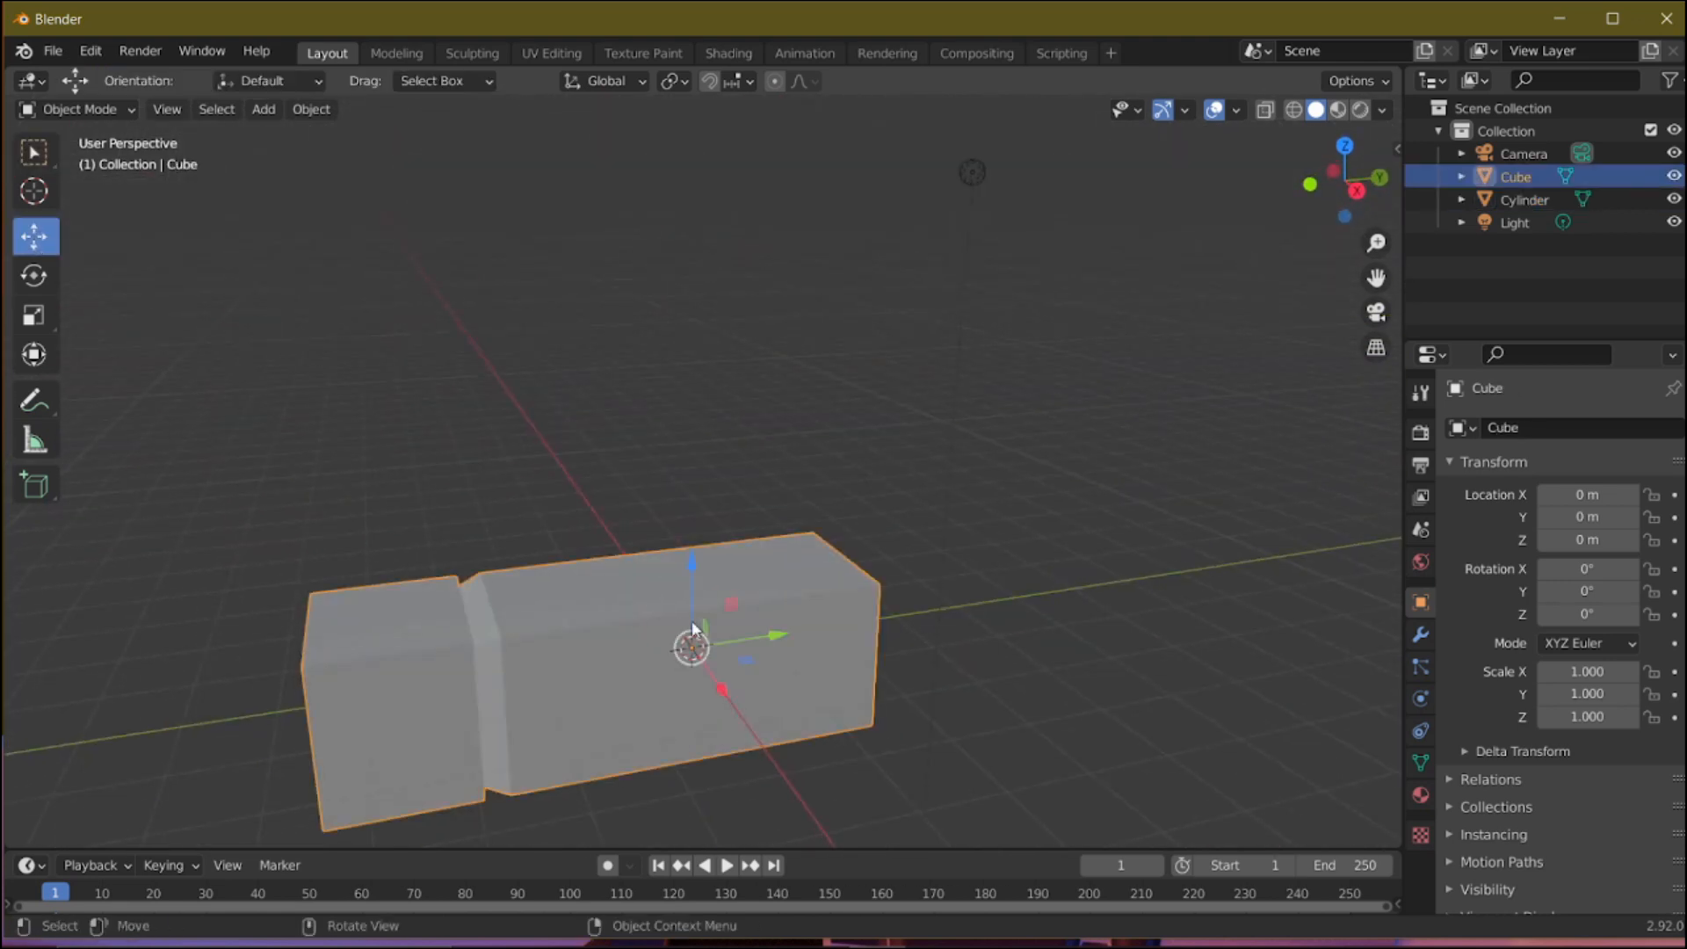
{"action": "key", "text": "h"}
{"action": "left_click", "coordinate": [691, 624]}
{"action": "left_click_drag", "start_coordinate": [721, 691], "coordinate": [821, 844]}
{"action": "key", "text": "alt+h"}
{"action": "middle_click_drag", "start_coordinate": [801, 683], "coordinate": [903, 600]}
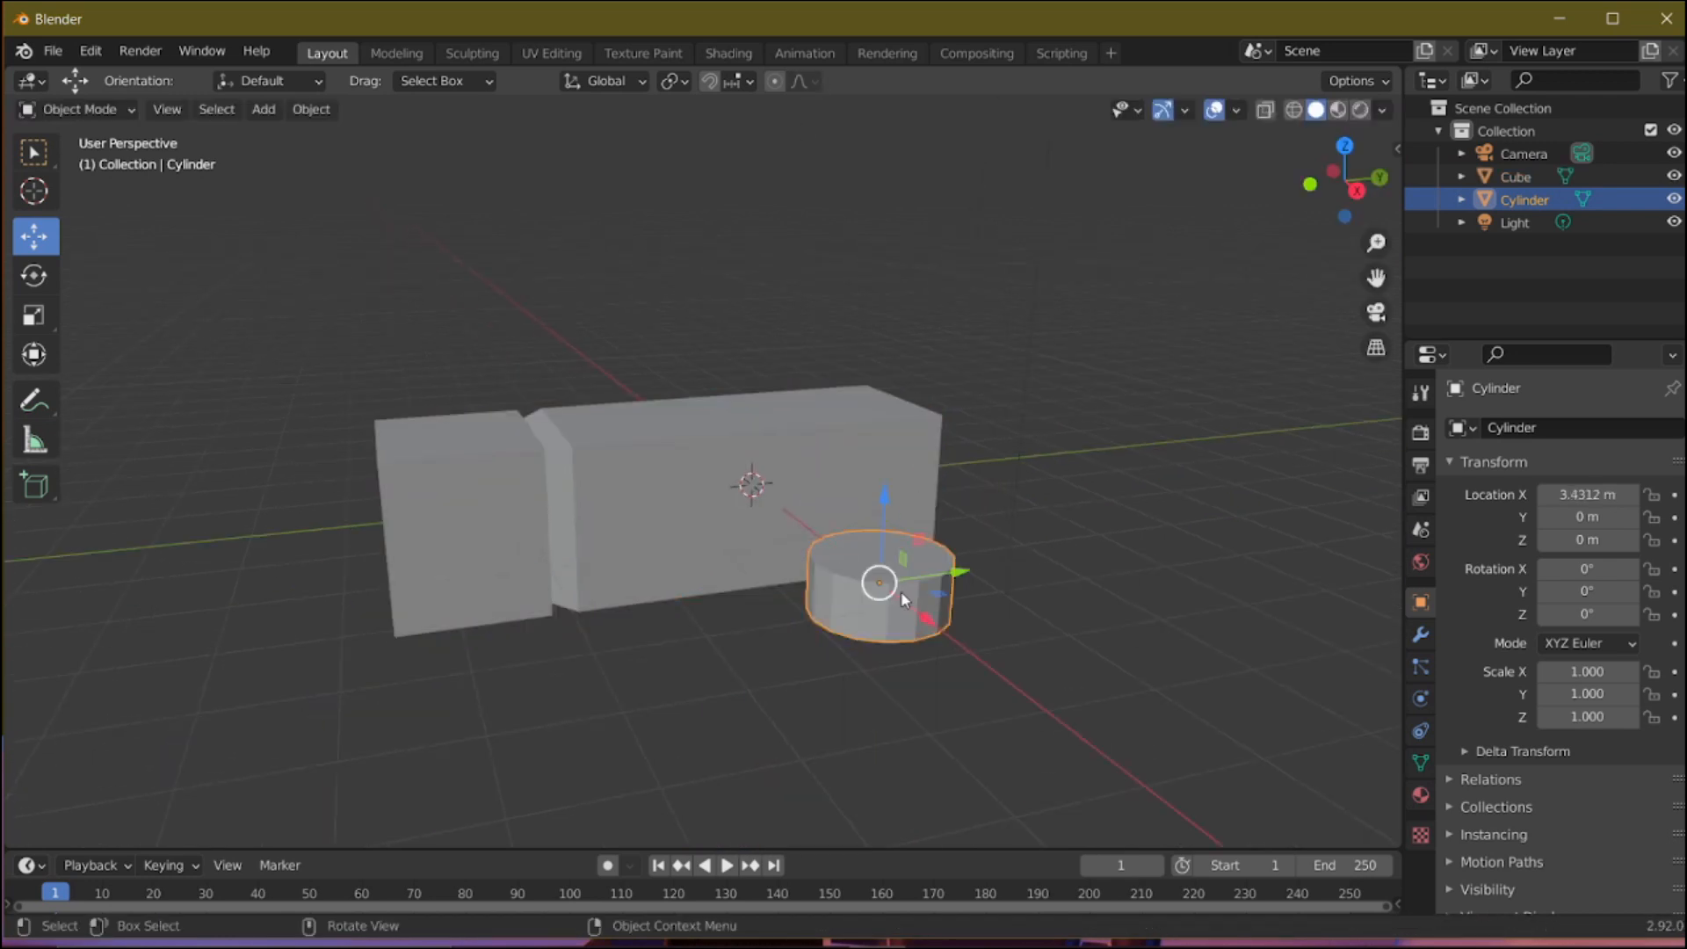
Step: Rotate the cylinder 90° about Y and move it about 2.69 m along negative Y toward the cab
{"action": "type", "text": "ry90"}
{"action": "key", "text": "Return"}
{"action": "left_click_drag", "start_coordinate": [957, 576], "coordinate": [694, 619]}
{"action": "middle_click_drag", "start_coordinate": [583, 646], "coordinate": [560, 608]}
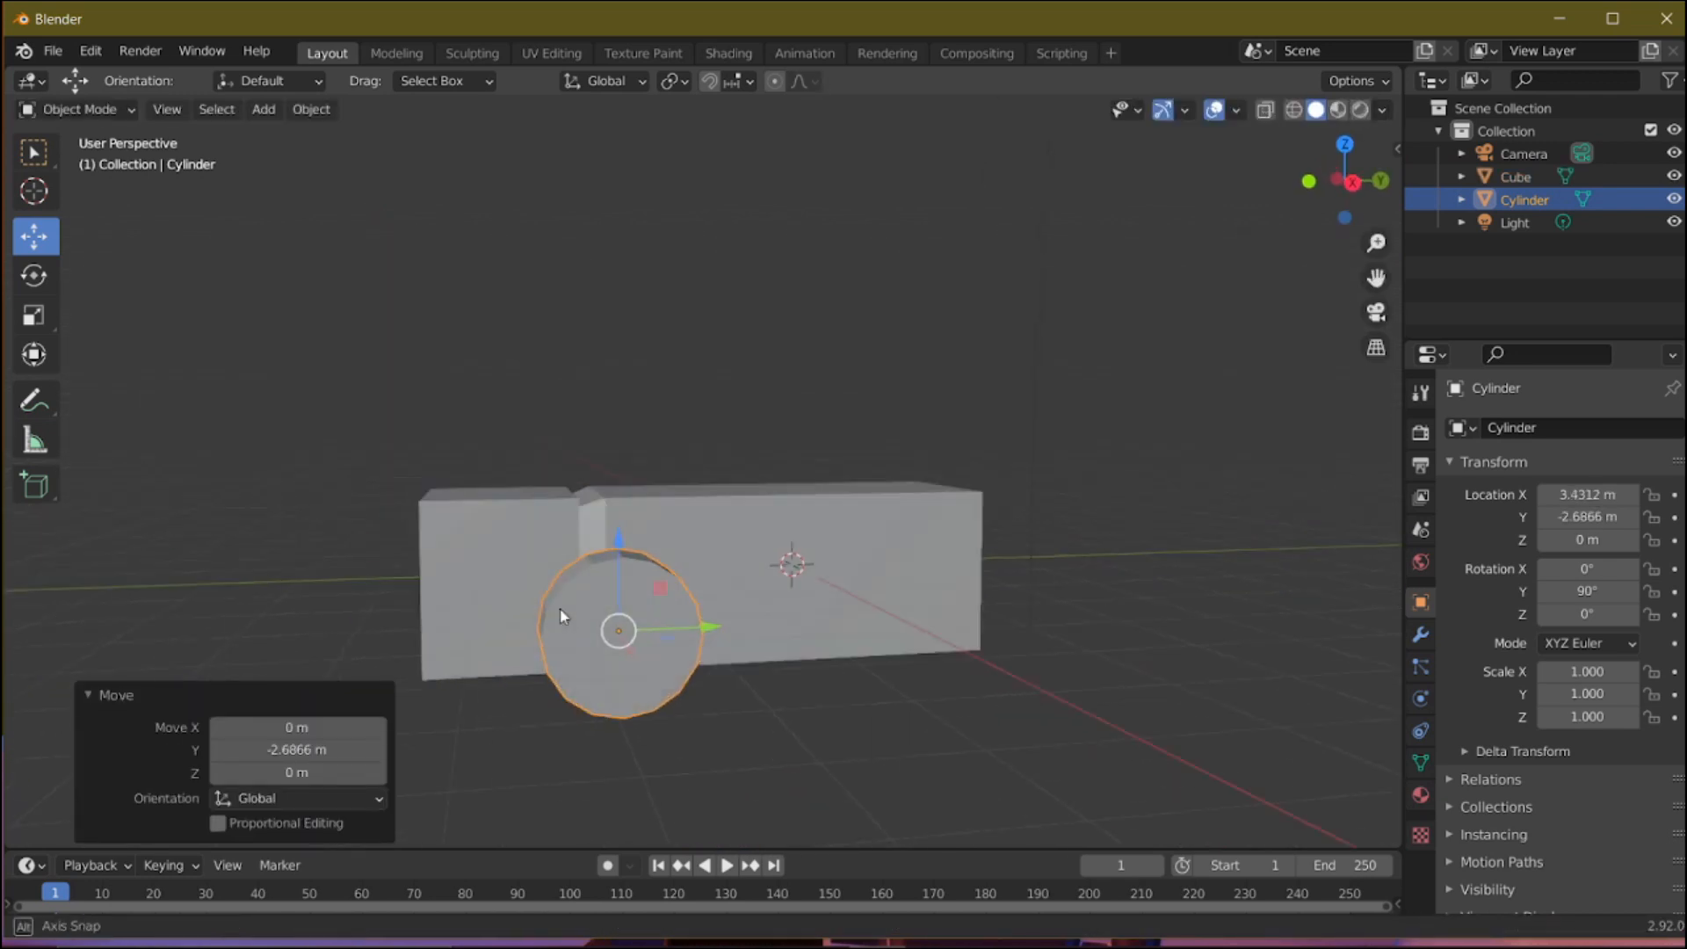
Step: Lower the wheel cylinder to about -0.79 m on Z and move it against the truck's side at about 1.12 m on X
{"action": "middle_click_drag", "start_coordinate": [679, 590], "coordinate": [497, 433], "text": "shift"}
{"action": "middle_click_drag", "start_coordinate": [496, 432], "coordinate": [639, 391]}
{"action": "left_click_drag", "start_coordinate": [656, 390], "coordinate": [659, 448]}
{"action": "left_click_drag", "start_coordinate": [742, 540], "coordinate": [533, 533]}
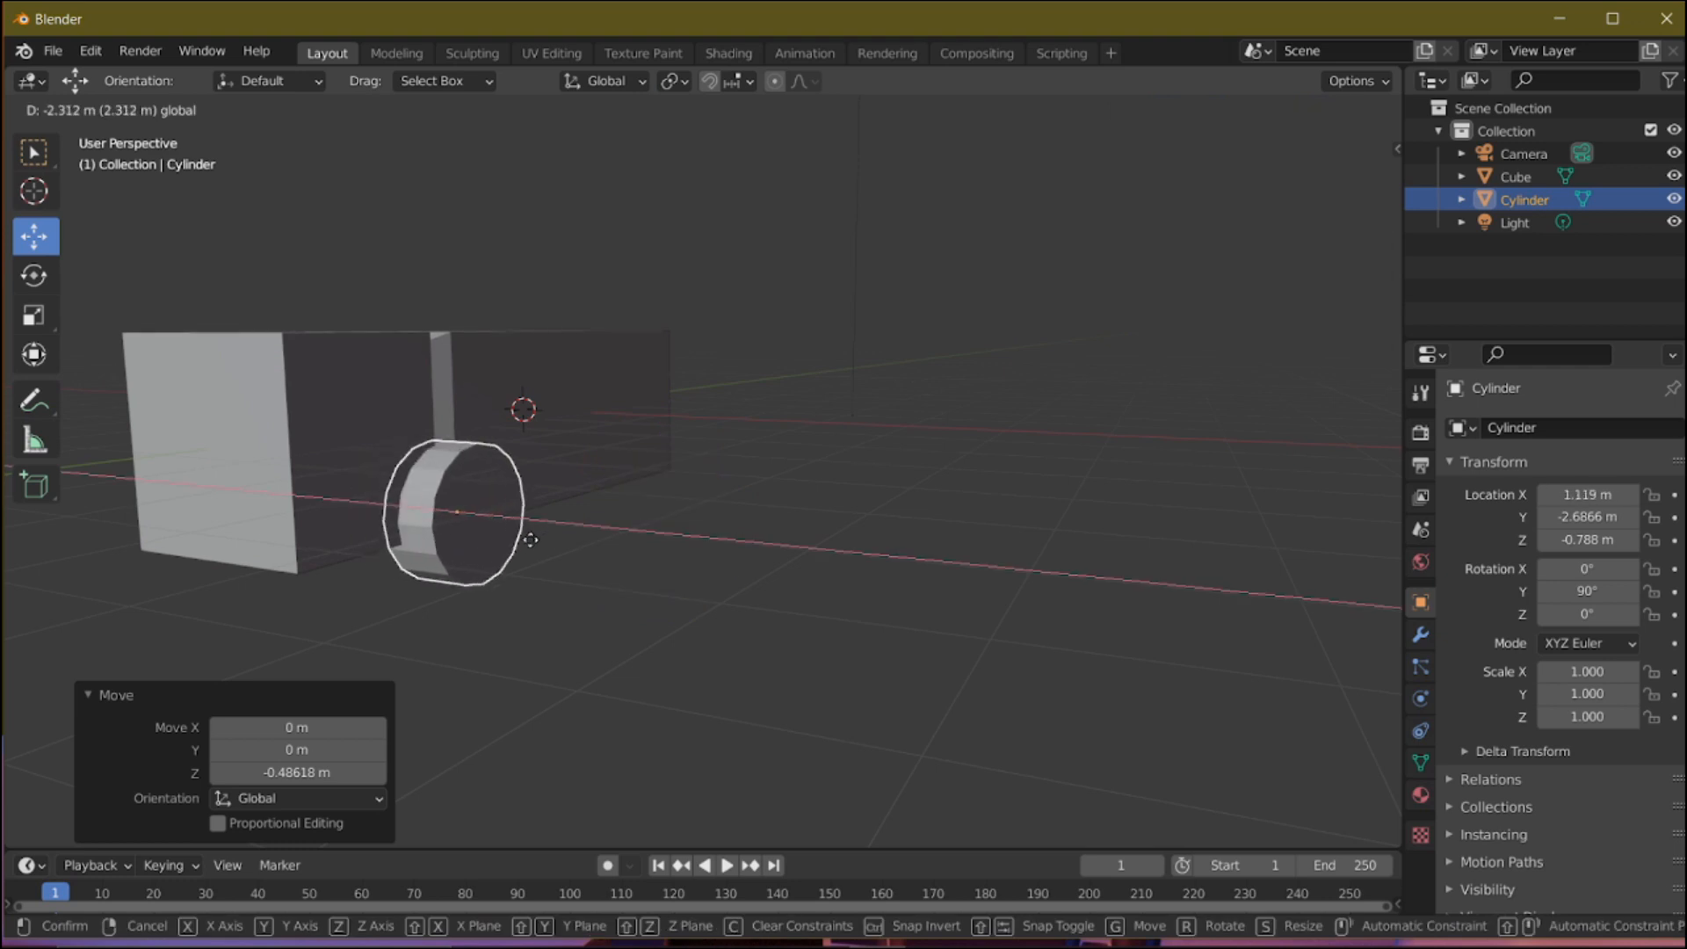
{"action": "middle_click_drag", "start_coordinate": [580, 448], "coordinate": [429, 436]}
Step: Scale the wheel to about 0.82 and reposition it at about -2.79 m on Y and -0.86 m on Z
{"action": "key", "text": "s"}
{"action": "left_click", "coordinate": [529, 536]}
{"action": "left_click_drag", "start_coordinate": [485, 488], "coordinate": [483, 488]}
{"action": "left_click_drag", "start_coordinate": [384, 403], "coordinate": [384, 409]}
{"action": "left_click_drag", "start_coordinate": [474, 493], "coordinate": [468, 493]}
{"action": "middle_click_drag", "start_coordinate": [401, 455], "coordinate": [474, 461]}
{"action": "middle_click_drag", "start_coordinate": [527, 543], "coordinate": [301, 537]}
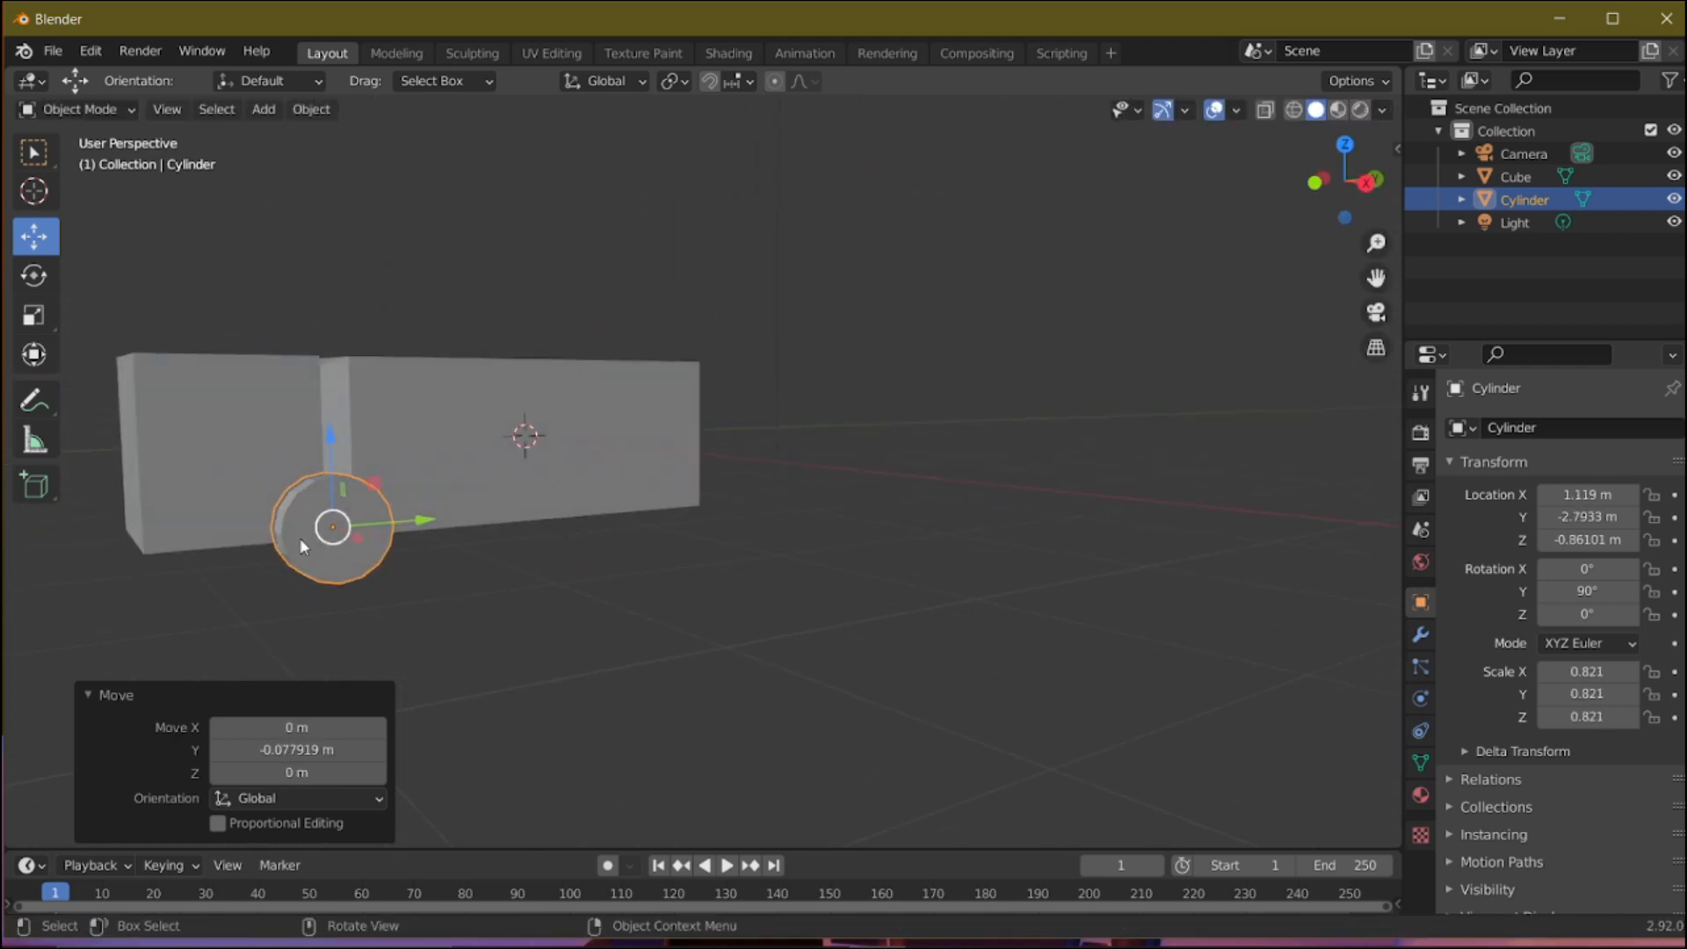
Step: Inset the wheel's outer face about 0.28 m and extrude it inward about 0.26 m
{"action": "key", "text": "Tab"}
{"action": "key", "text": "i"}
{"action": "left_click", "coordinate": [617, 677]}
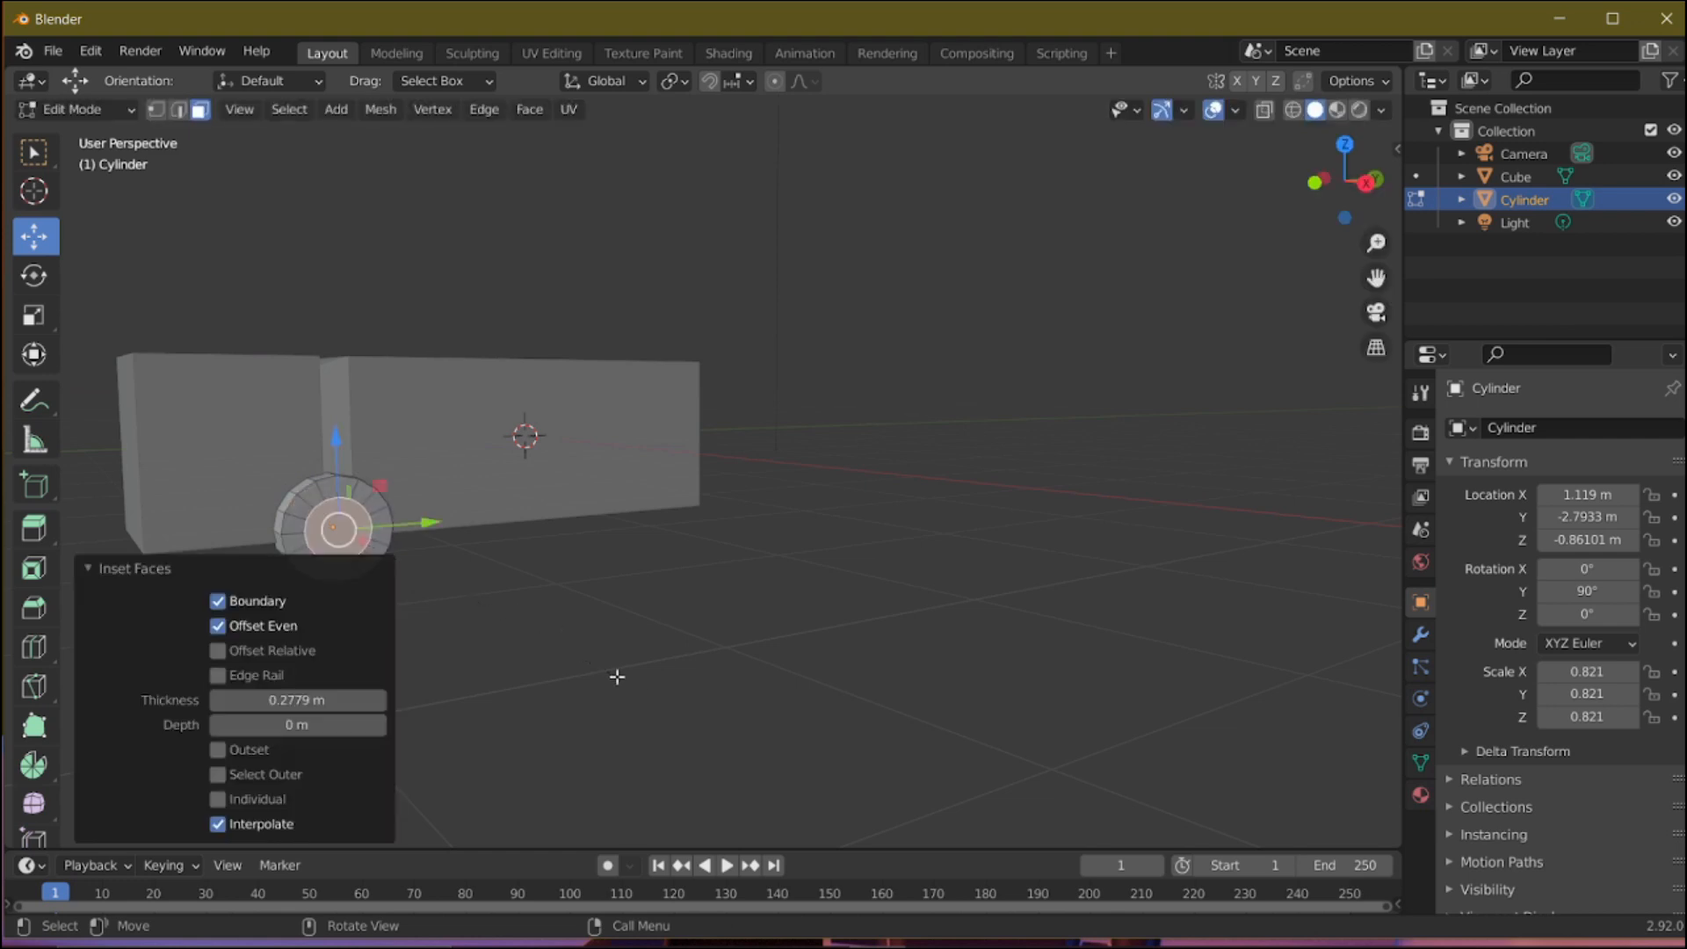
{"action": "left_click", "coordinate": [581, 640]}
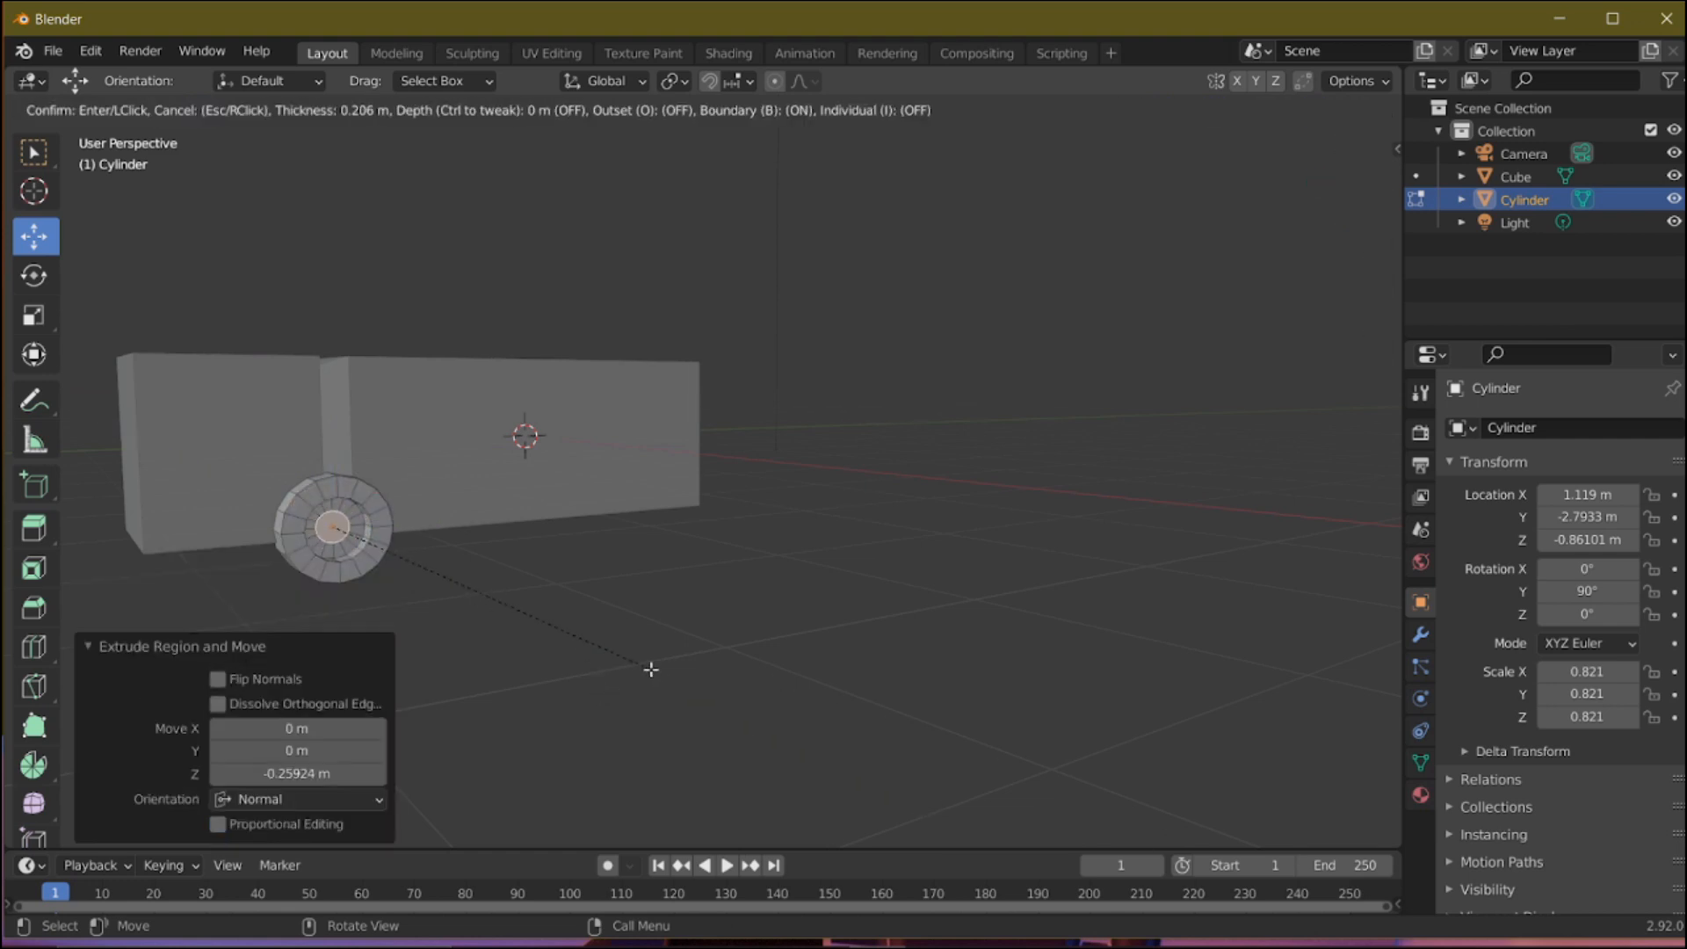
Step: Inset the recessed wheel face about 0.21 m, then extrude and scale it into a central hub
{"action": "left_click", "coordinate": [651, 669]}
{"action": "key", "text": "e"}
{"action": "left_click", "coordinate": [656, 670]}
{"action": "key", "text": "s"}
{"action": "left_click", "coordinate": [596, 640]}
{"action": "key", "text": "Tab"}
Step: Move the copied pair of wheels along X to the opposite side of the truck body
{"action": "middle_click_drag", "start_coordinate": [583, 564], "coordinate": [530, 541]}
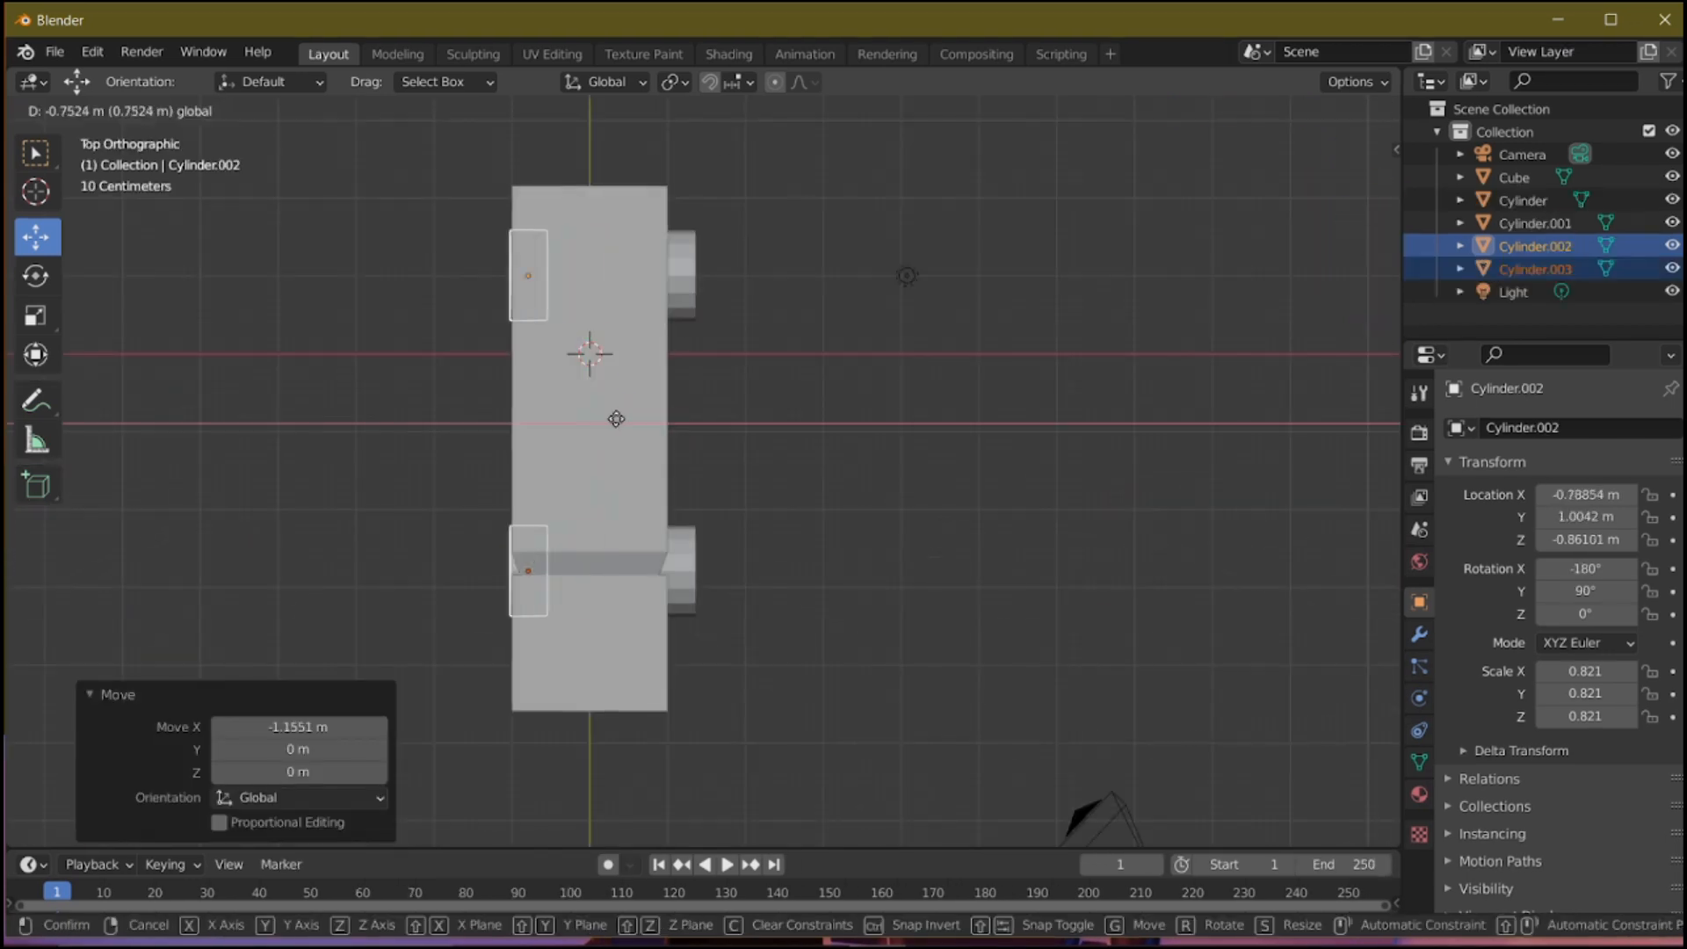
{"action": "mouse_move", "coordinate": [668, 457]}
{"action": "middle_mouse_down"}
{"action": "mouse_move", "coordinate": [851, 358]}
{"action": "mouse_move", "coordinate": [608, 553]}
{"action": "mouse_move", "coordinate": [694, 469]}
{"action": "middle_mouse_up"}
{"action": "left_click", "coordinate": [919, 387]}
{"action": "middle_click_drag", "start_coordinate": [918, 387], "coordinate": [817, 386]}
Step: Open the UV Editing workspace and set the 3D view's solid shading to show the texture
{"action": "left_click", "coordinate": [552, 53]}
{"action": "middle_click_drag", "start_coordinate": [817, 504], "coordinate": [881, 486], "text": "shift"}
{"action": "left_click", "coordinate": [1376, 111]}
{"action": "left_click", "coordinate": [1454, 416]}
{"action": "middle_click_drag", "start_coordinate": [919, 431], "coordinate": [921, 458]}
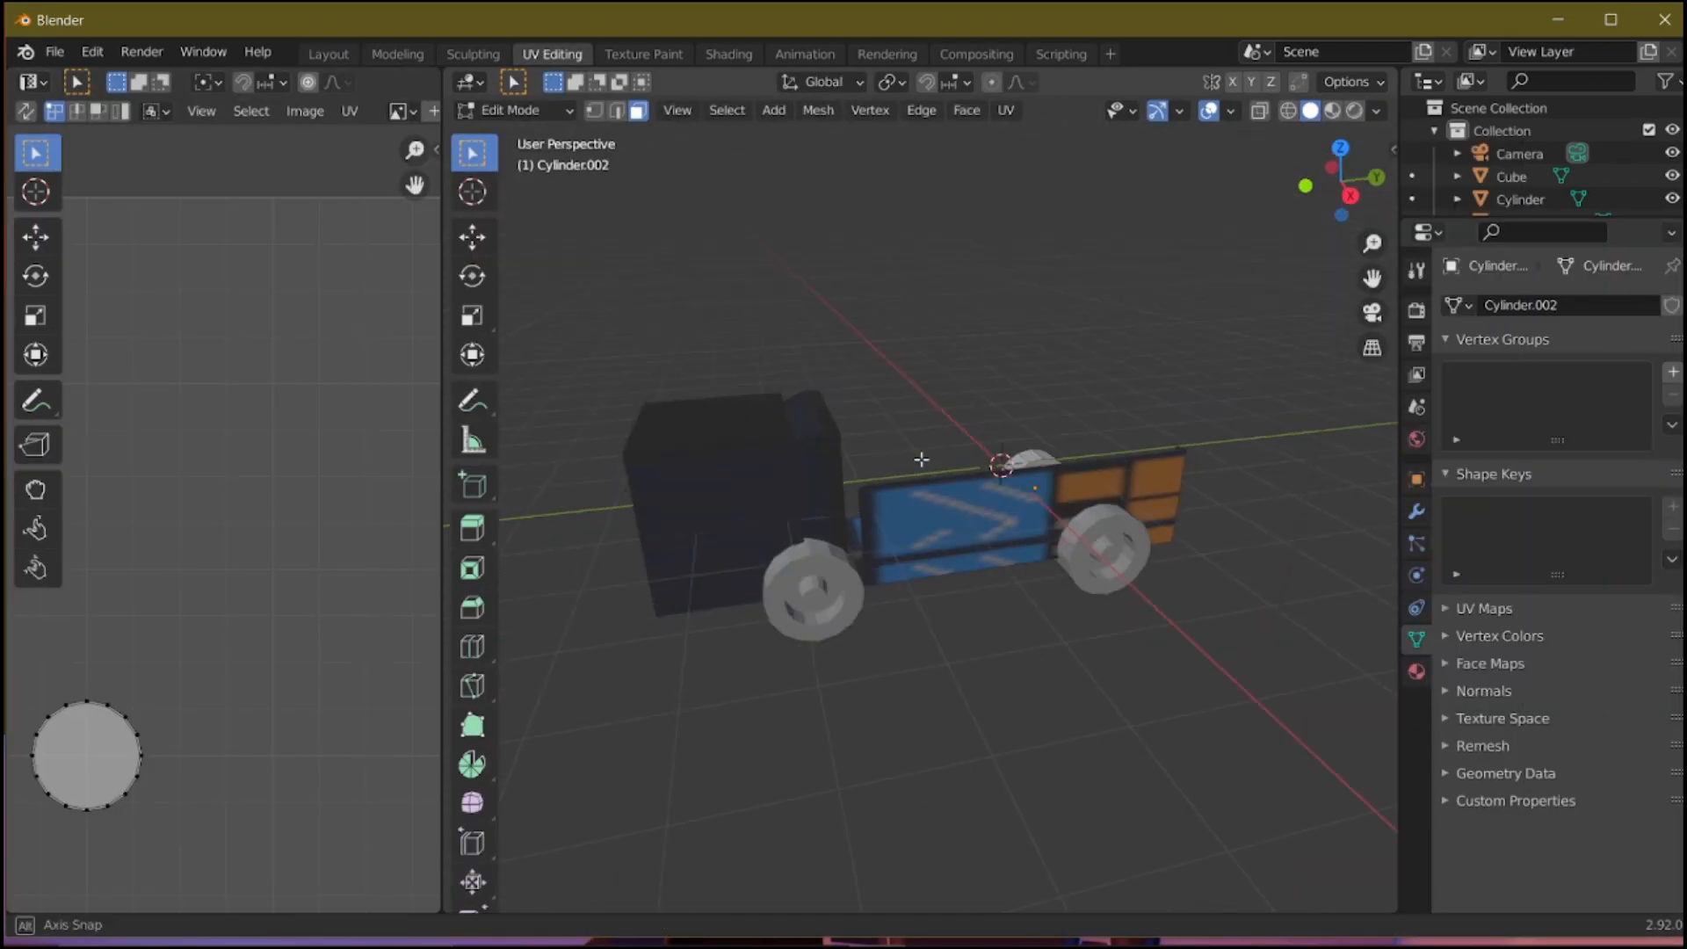
{"action": "left_click", "coordinate": [1376, 111]}
{"action": "left_click", "coordinate": [1246, 588]}
{"action": "left_click", "coordinate": [1269, 614]}
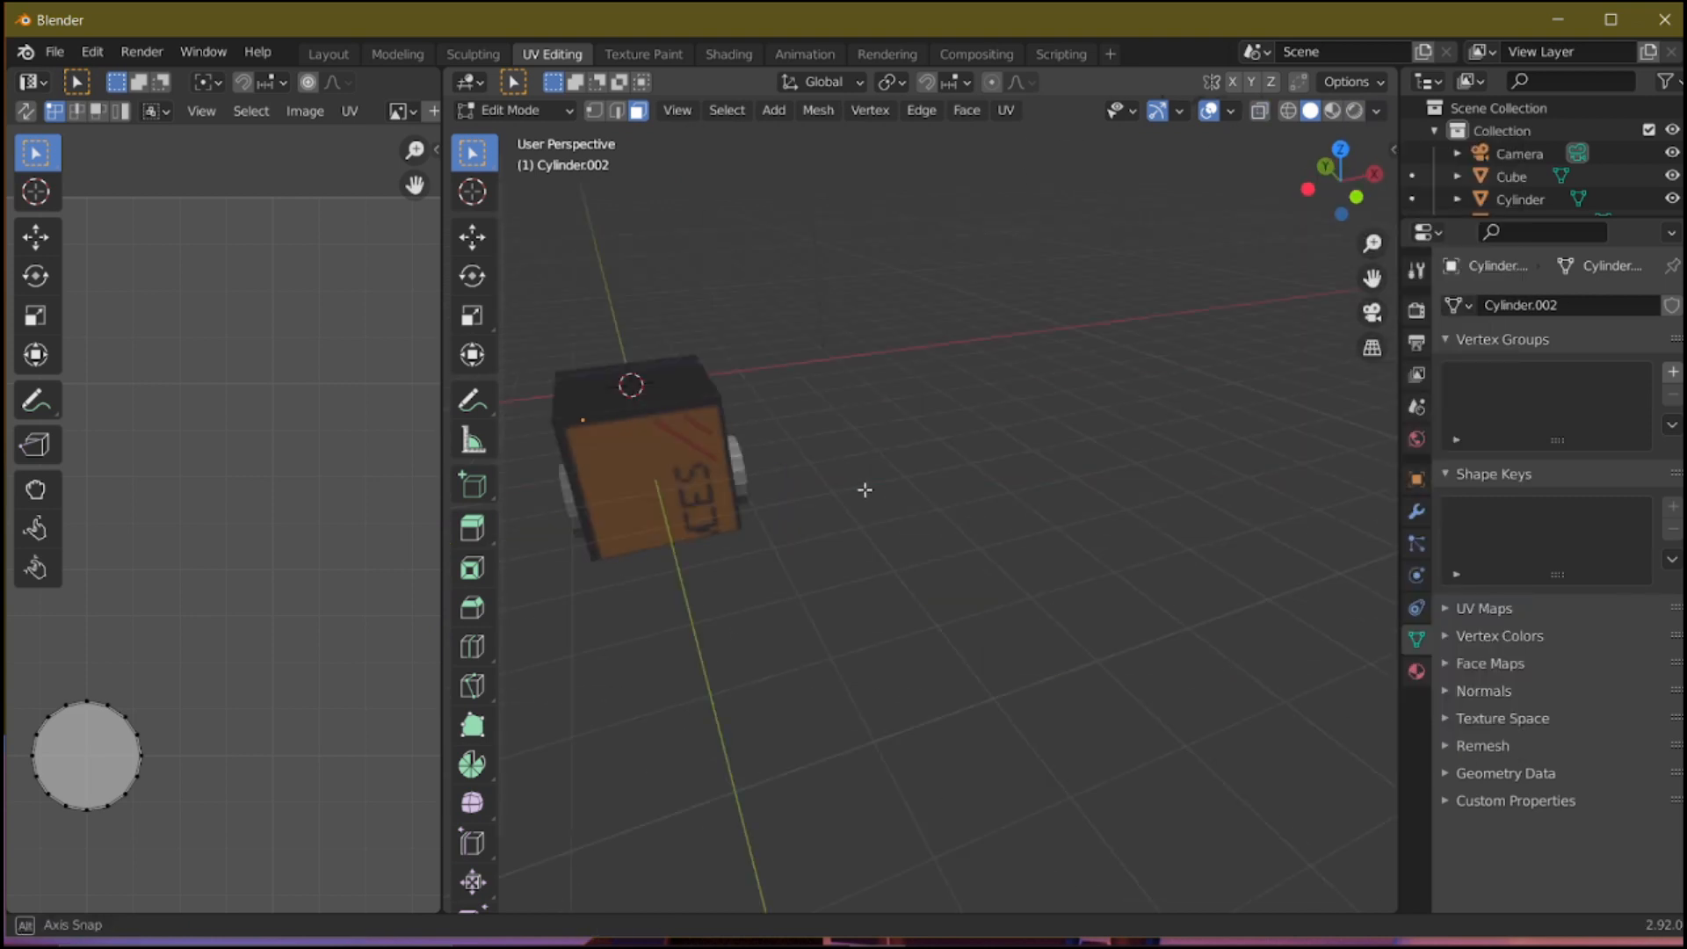
Step: Select the truck body and show its pixel-art texture image in the UV editor
{"action": "key", "text": "Tab"}
{"action": "left_click", "coordinate": [847, 572]}
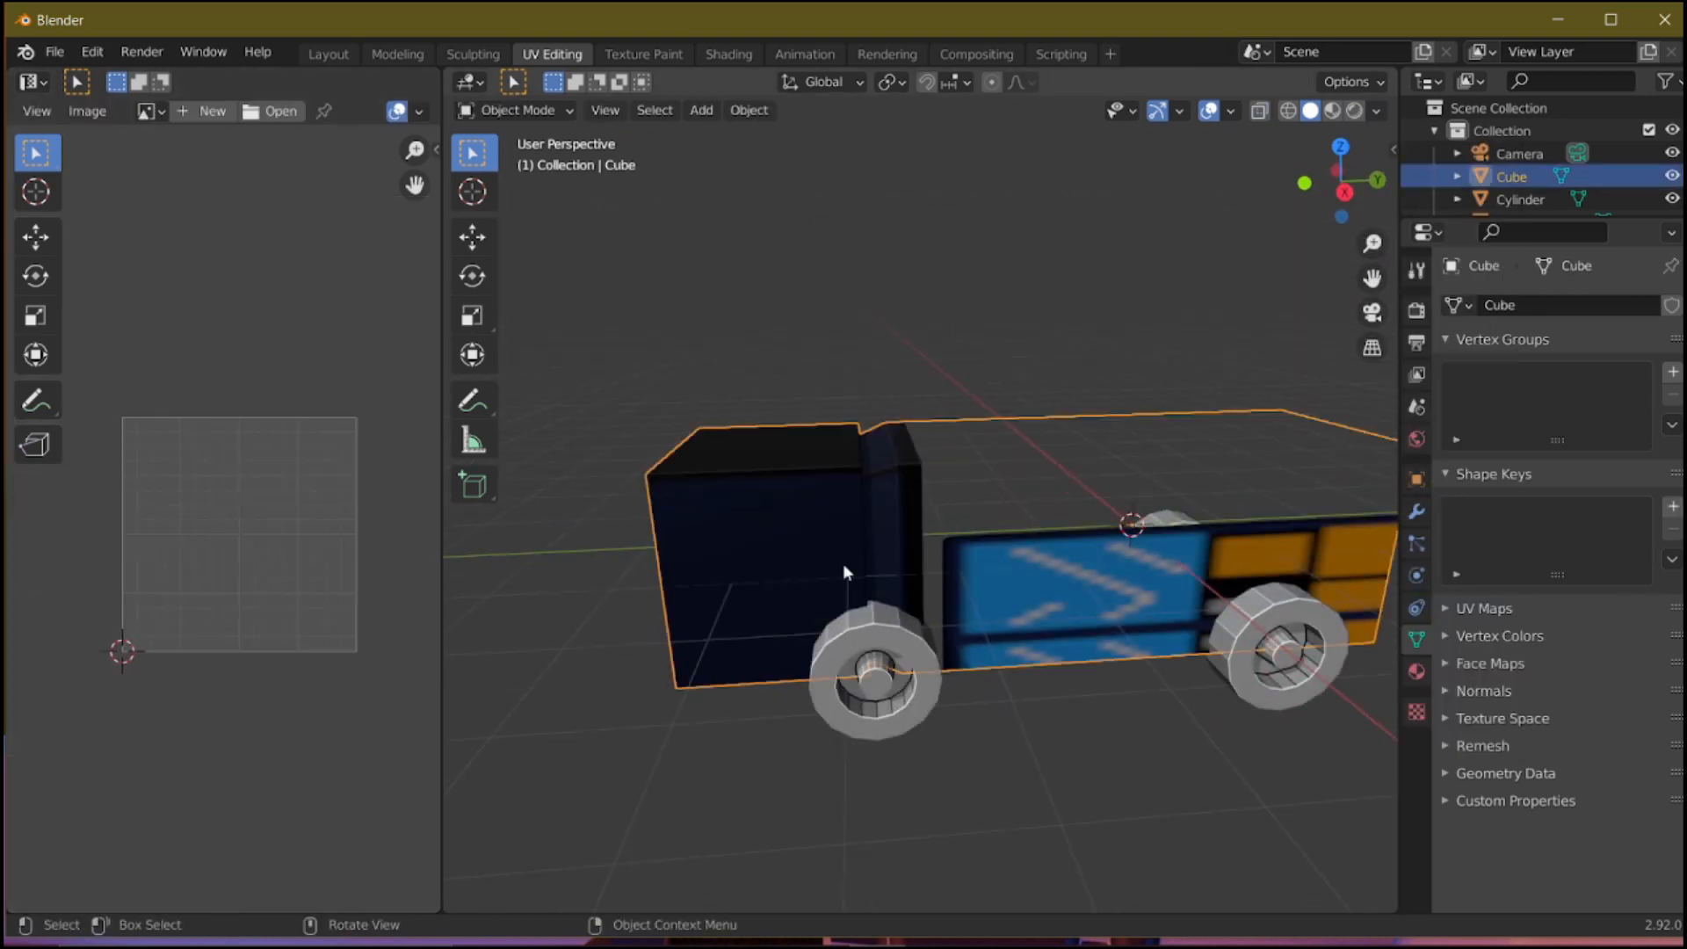
{"action": "left_click", "coordinate": [150, 111]}
{"action": "left_click", "coordinate": [244, 167]}
{"action": "scroll", "coordinate": [191, 479], "scroll_direction": "up", "scroll_amount": 3}
{"action": "middle_click_drag", "start_coordinate": [566, 568], "coordinate": [671, 583]}
Step: Move and rotate the cab front face's UVs onto the windshield and grille artwork
{"action": "key", "text": "Tab"}
{"action": "left_click", "coordinate": [670, 584]}
{"action": "middle_click_drag", "start_coordinate": [308, 403], "coordinate": [355, 386]}
{"action": "left_click_drag", "start_coordinate": [358, 389], "coordinate": [311, 450]}
{"action": "key", "text": "g"}
{"action": "left_click", "coordinate": [252, 545]}
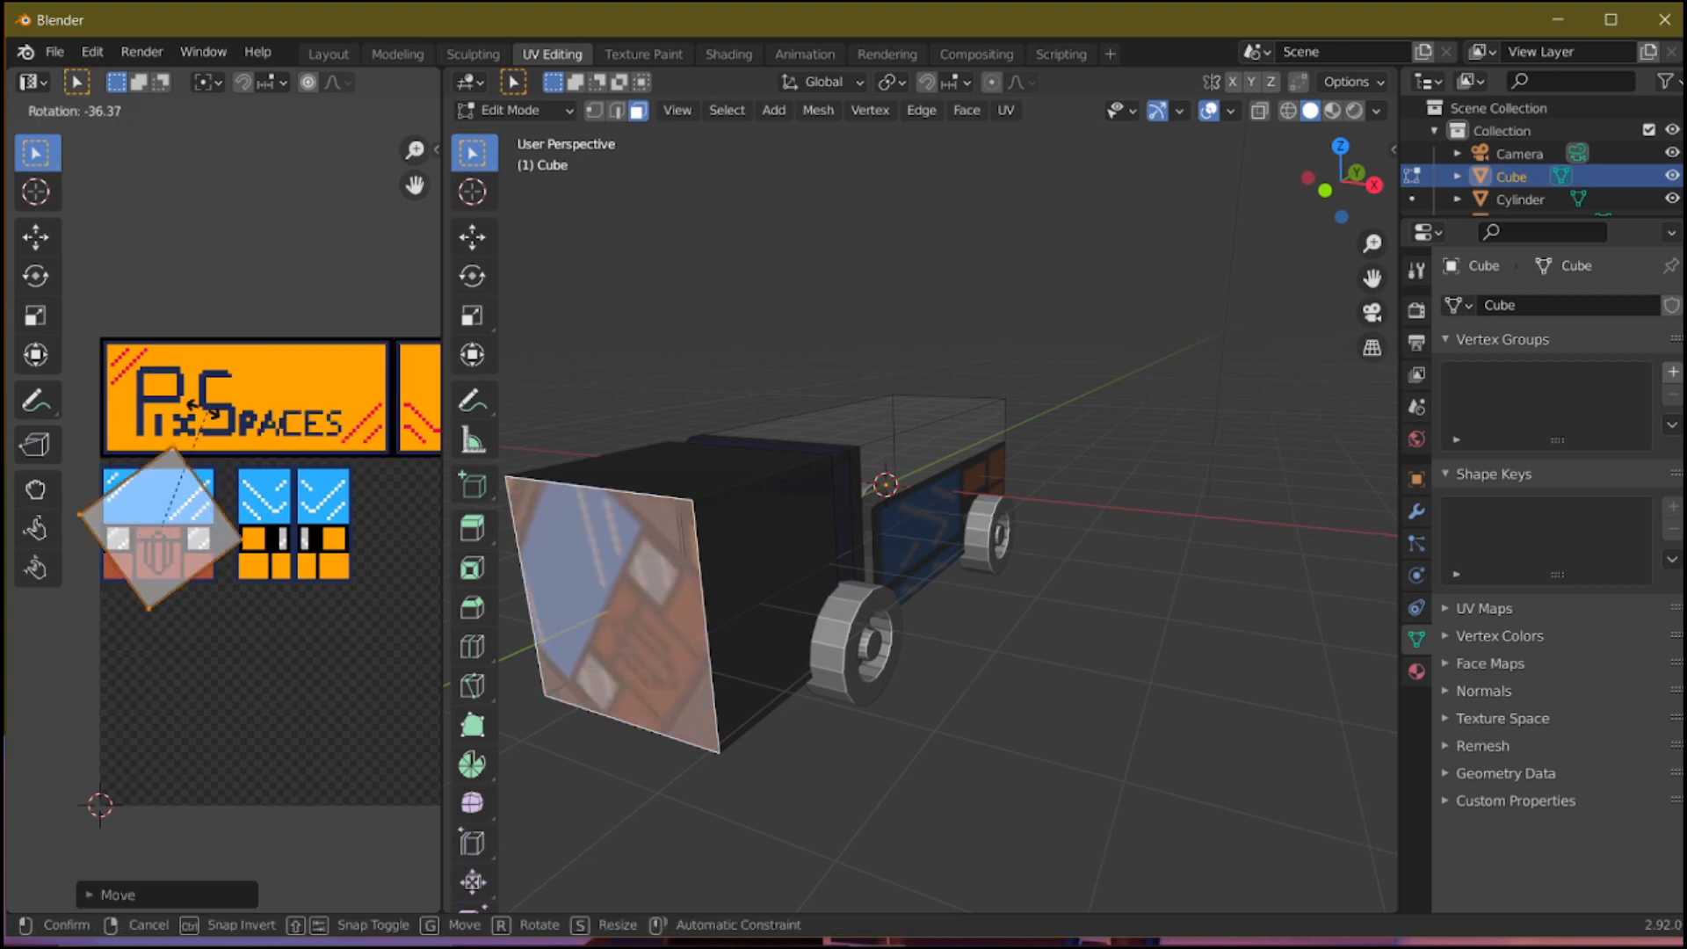
{"action": "left_click", "coordinate": [227, 510], "text": "ctrl"}
{"action": "scroll", "coordinate": [220, 517], "scroll_direction": "up", "scroll_amount": 4}
{"action": "middle_click_drag", "start_coordinate": [167, 517], "coordinate": [314, 489]}
{"action": "key", "text": "g"}
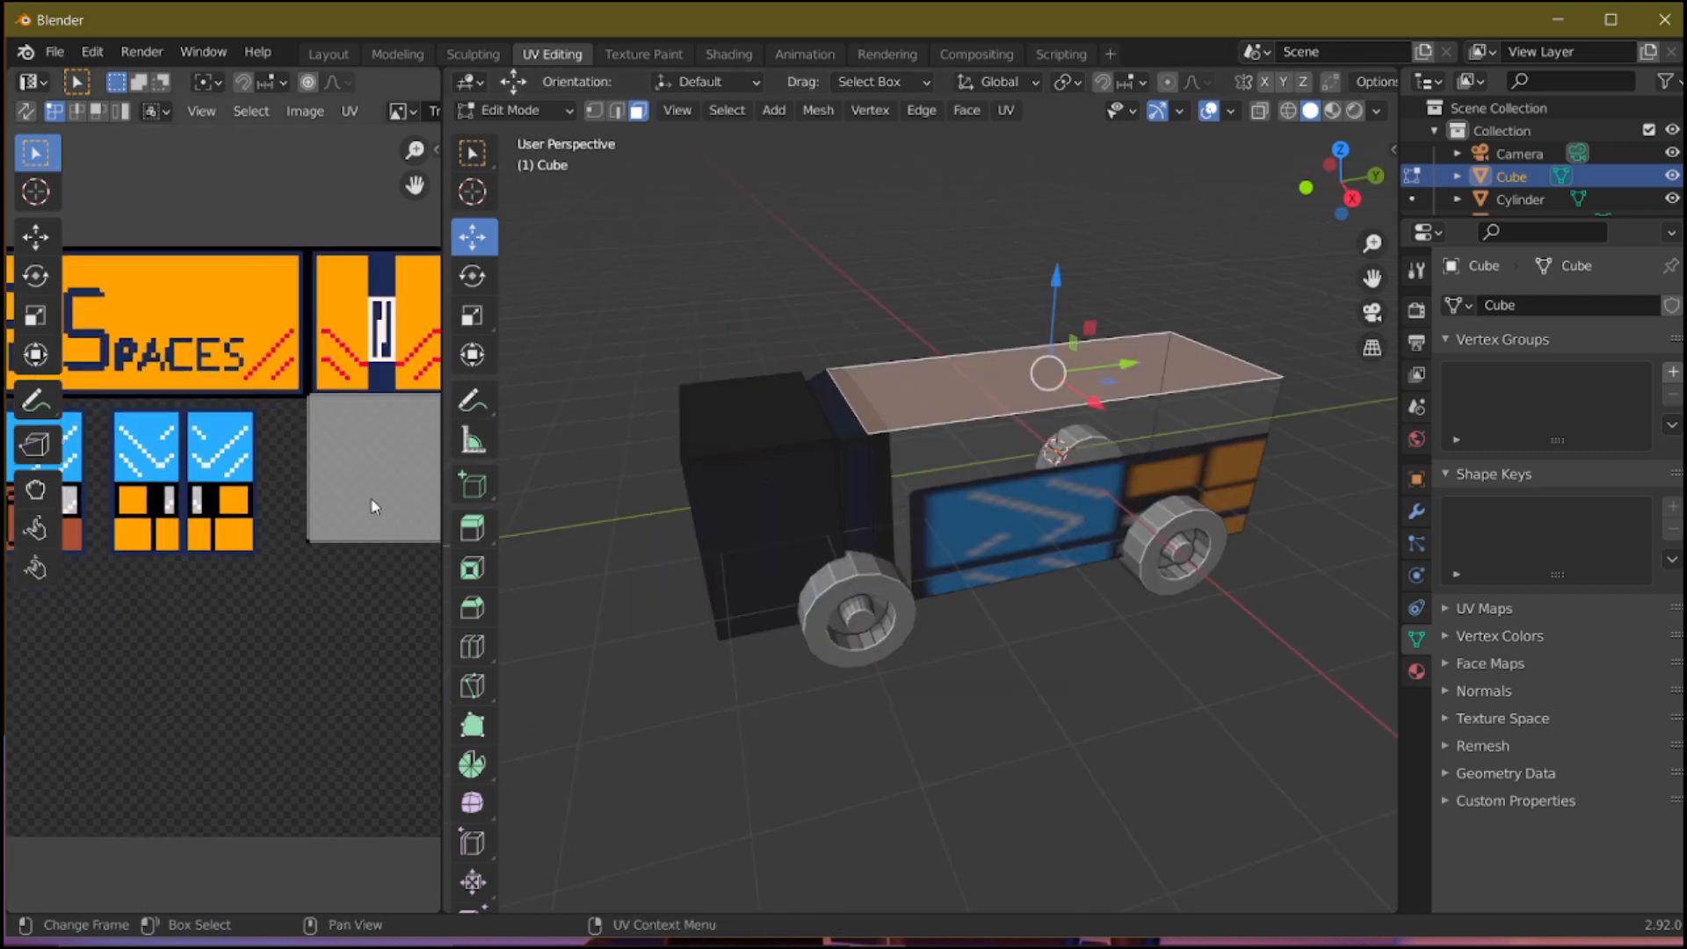
Step: Map the cargo box roof to orange artwork with a dark stripe and rotate the side face's UVs onto the PixSpaces panel
{"action": "key", "text": "g"}
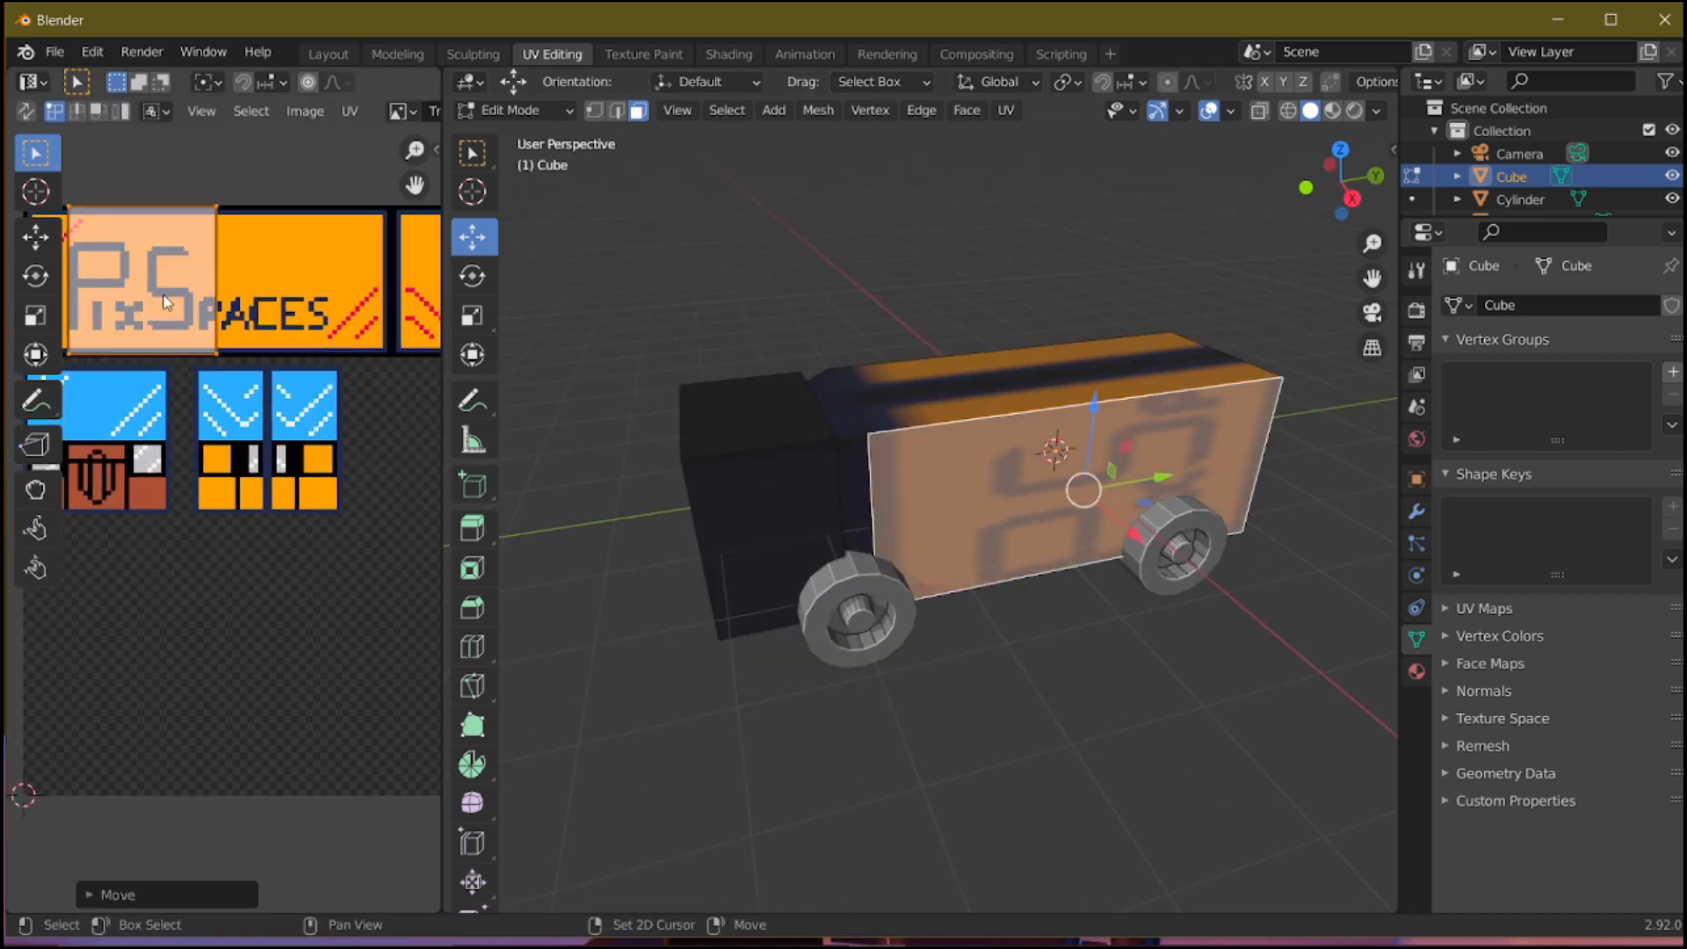
{"action": "key", "text": "r"}
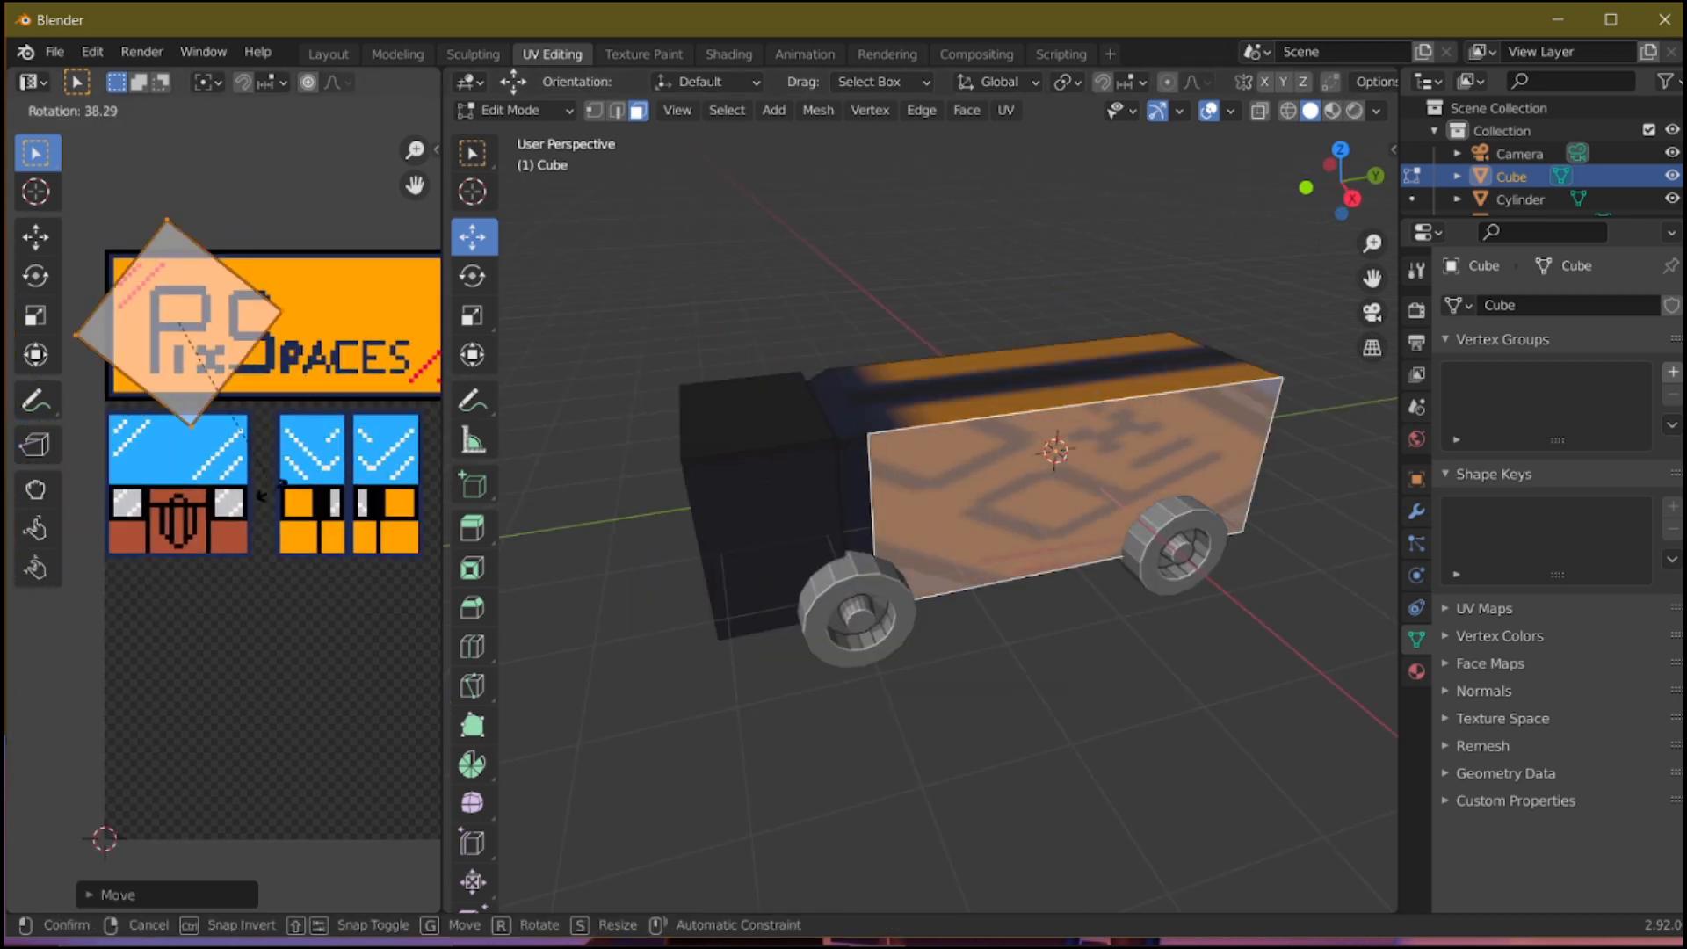
{"action": "left_click", "coordinate": [235, 211]}
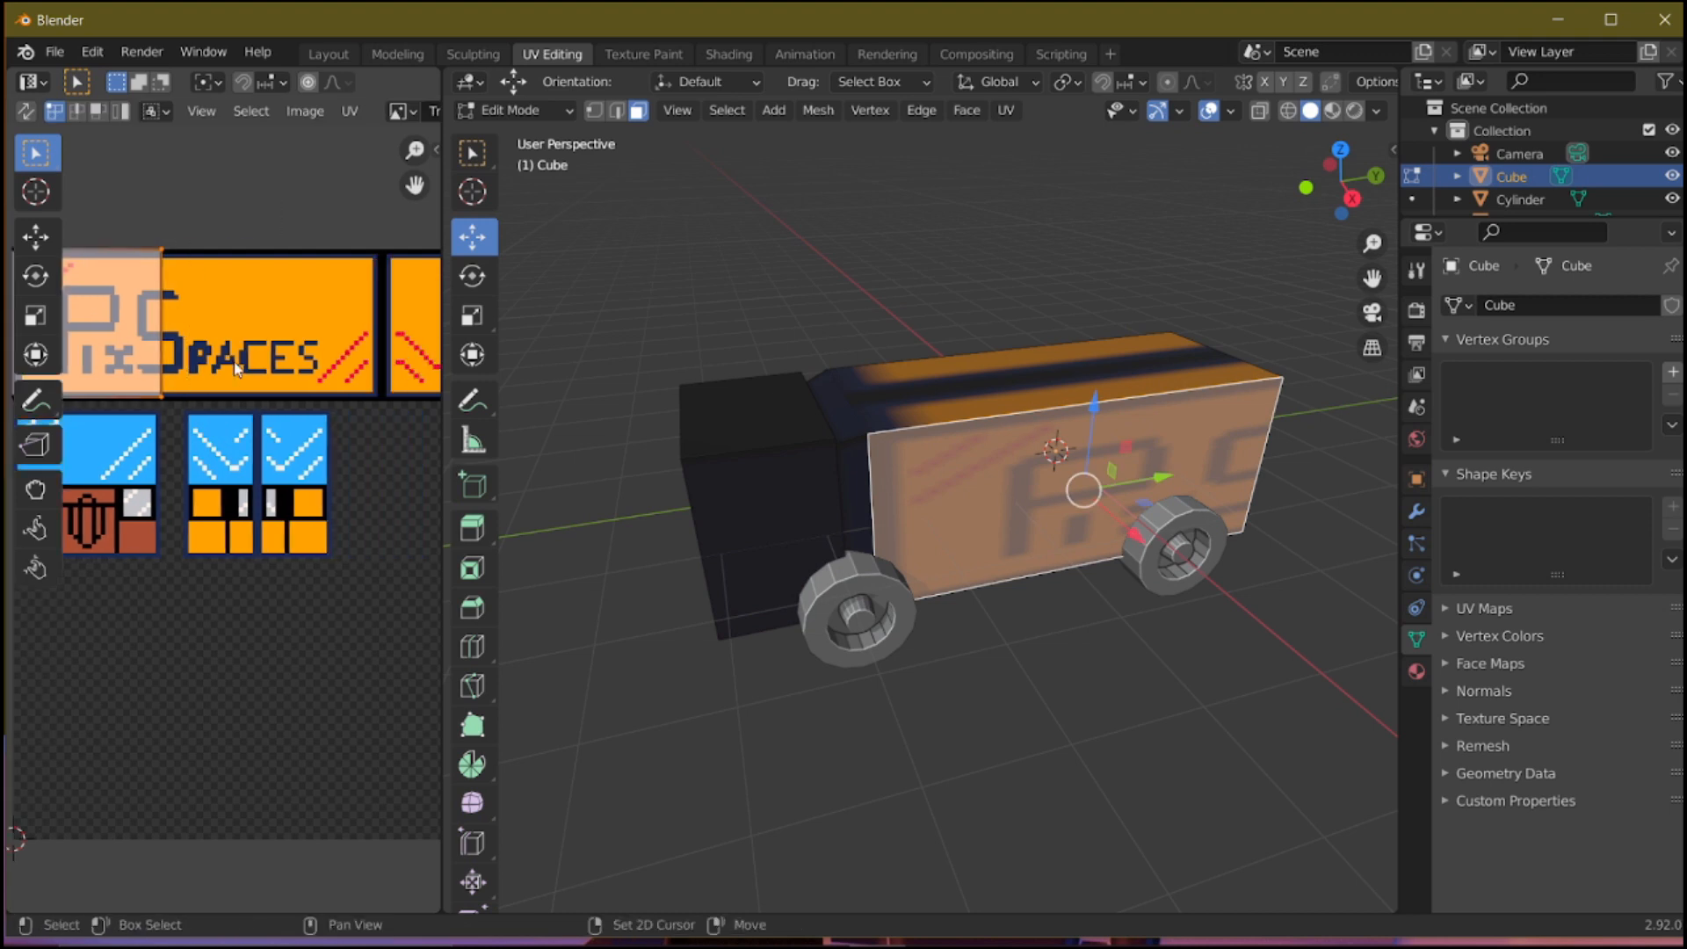
{"action": "key", "text": "g"}
{"action": "left_click", "coordinate": [284, 349]}
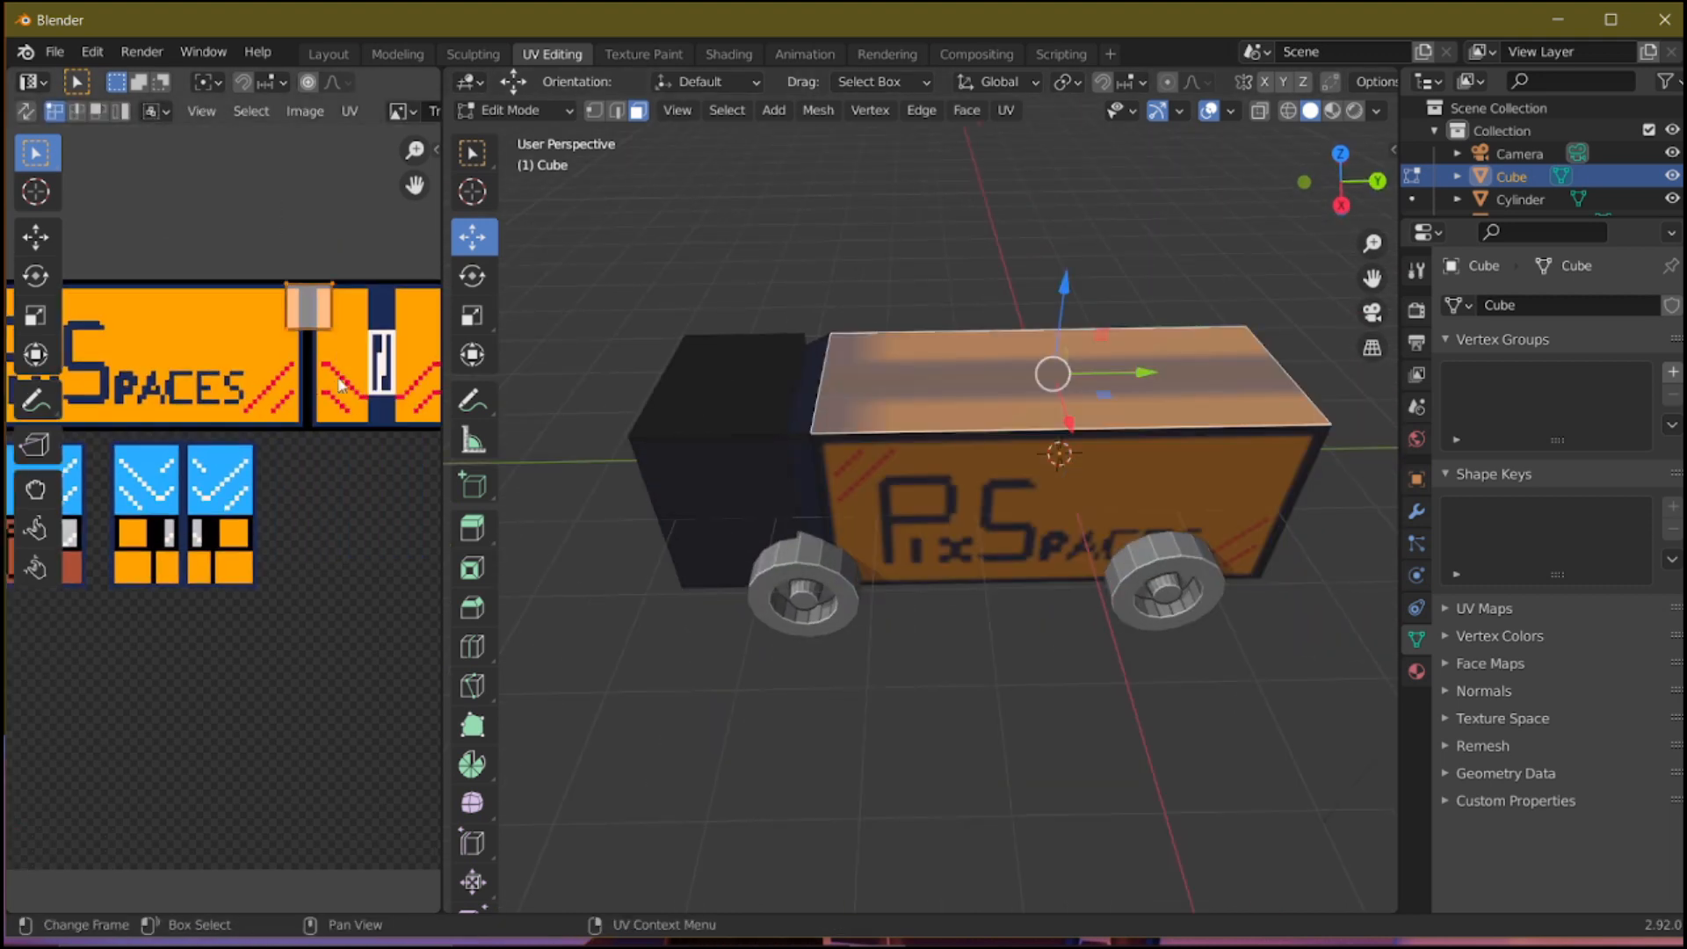
Step: Reposition the roof UVs over the dark divider between the orange panels and move the opposite side's UVs onto the PixSpaces panel
{"action": "key", "text": "g"}
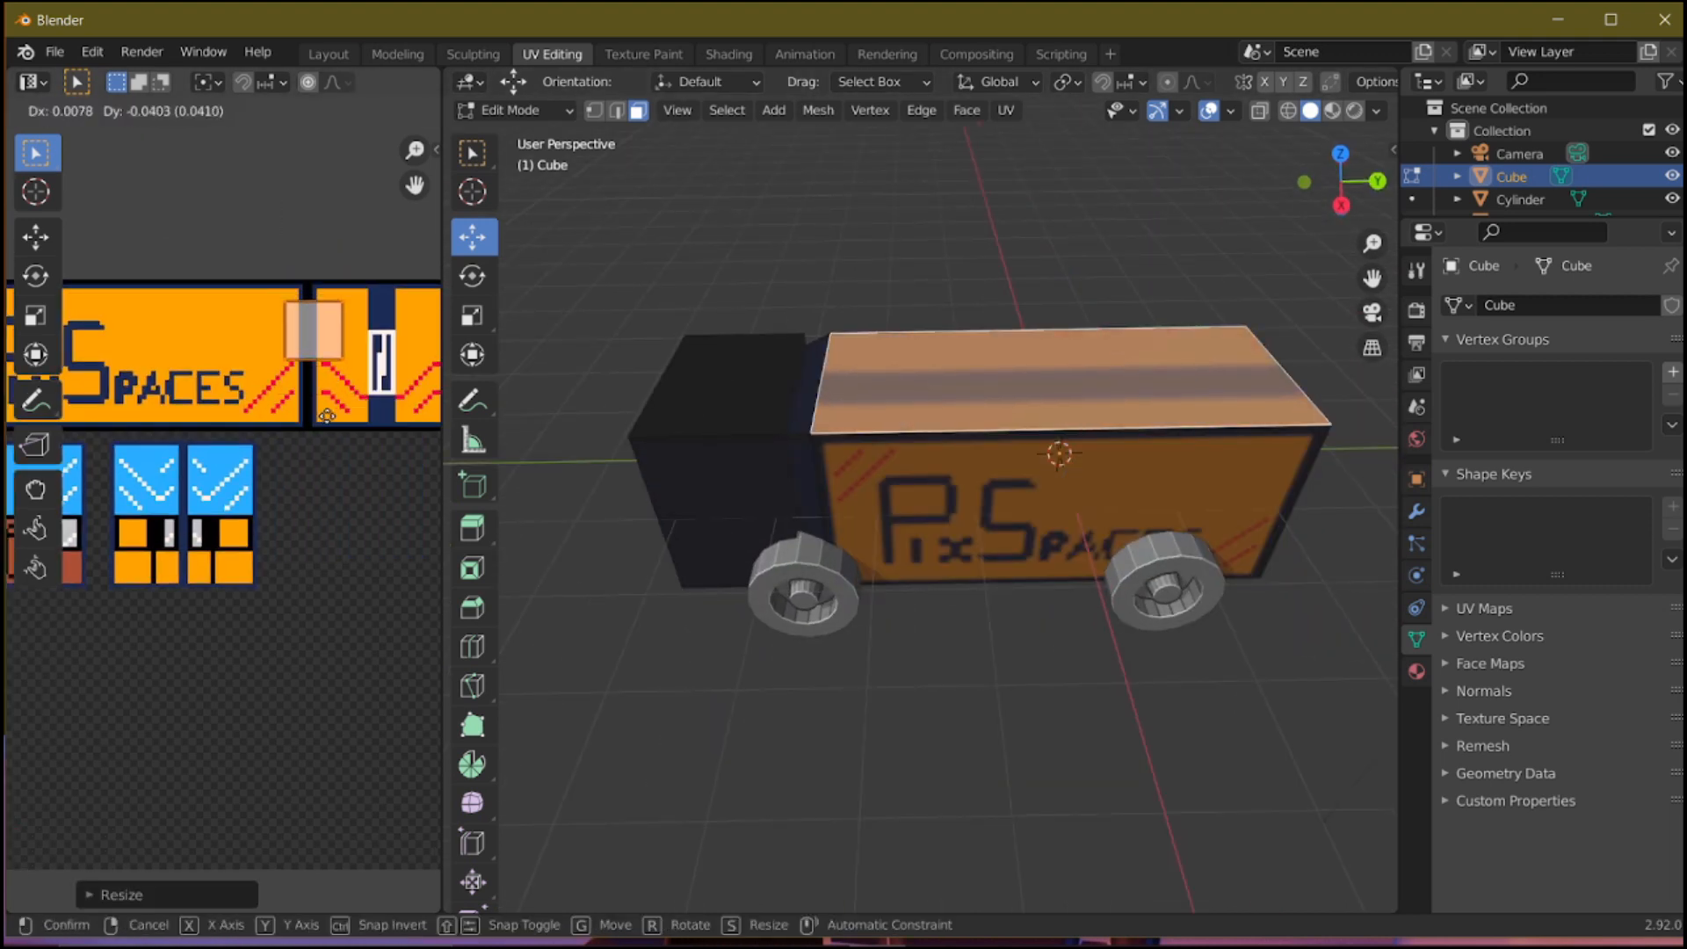
{"action": "key", "text": "g"}
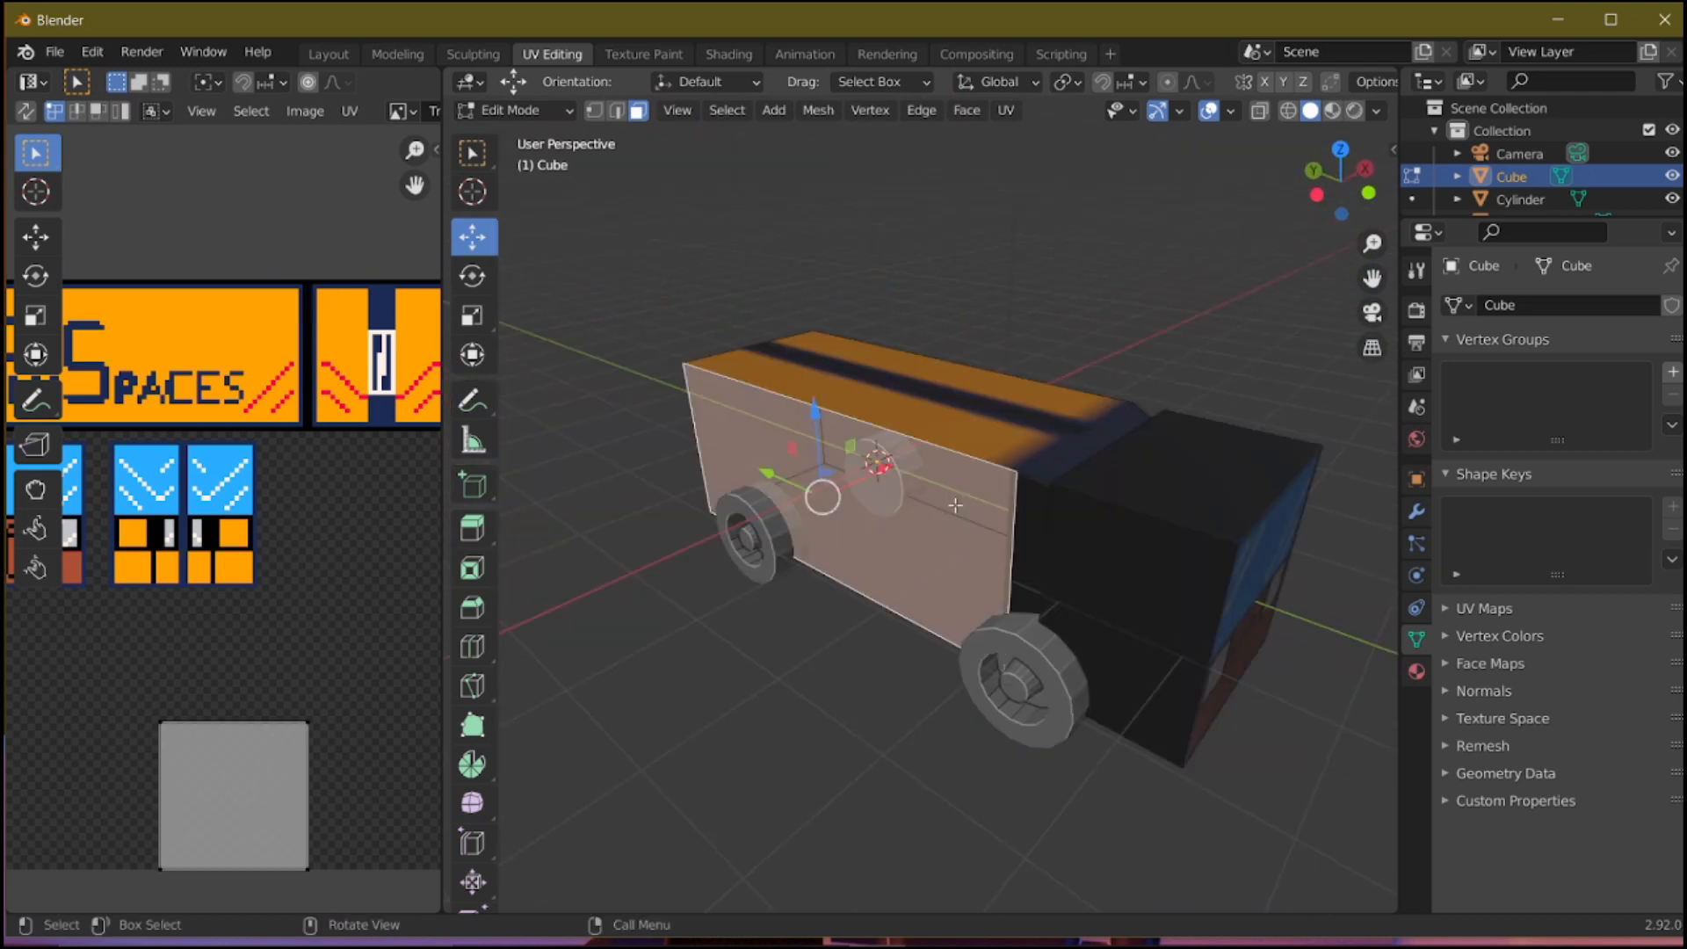
{"action": "key", "text": "g"}
{"action": "left_click", "coordinate": [294, 259]}
{"action": "key", "text": "g"}
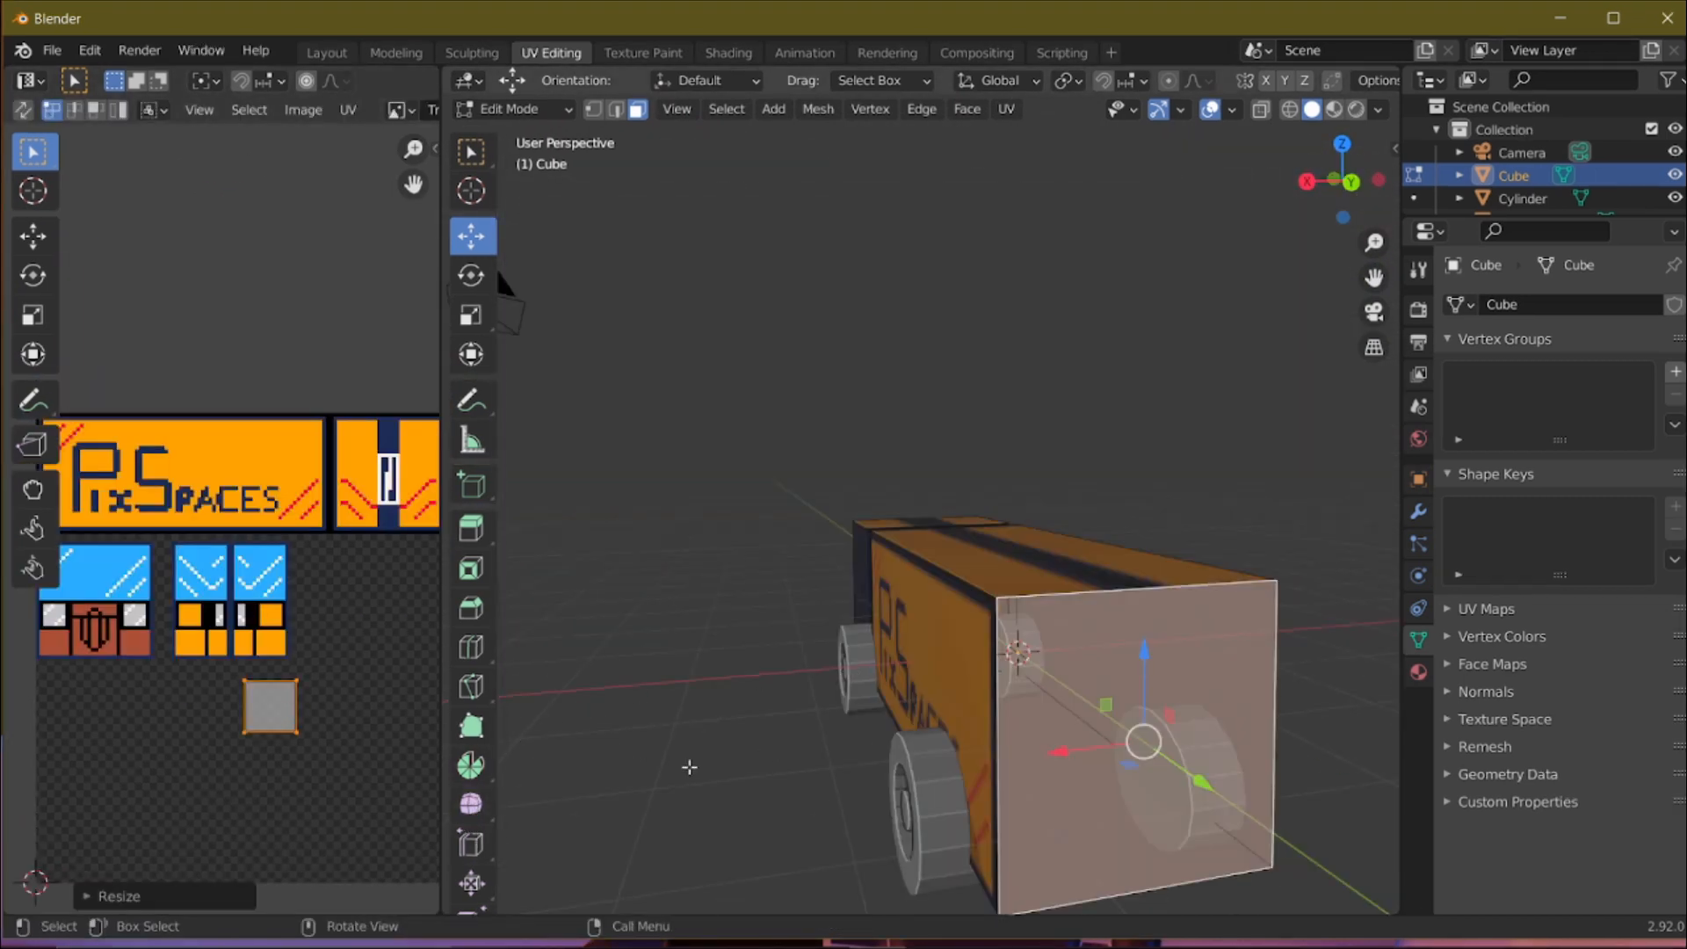
Step: Unwrap the cargo box's rear face from the right-side view
{"action": "key", "text": "KP_3"}
{"action": "scroll", "coordinate": [745, 633], "scroll_direction": "down", "scroll_amount": 5}
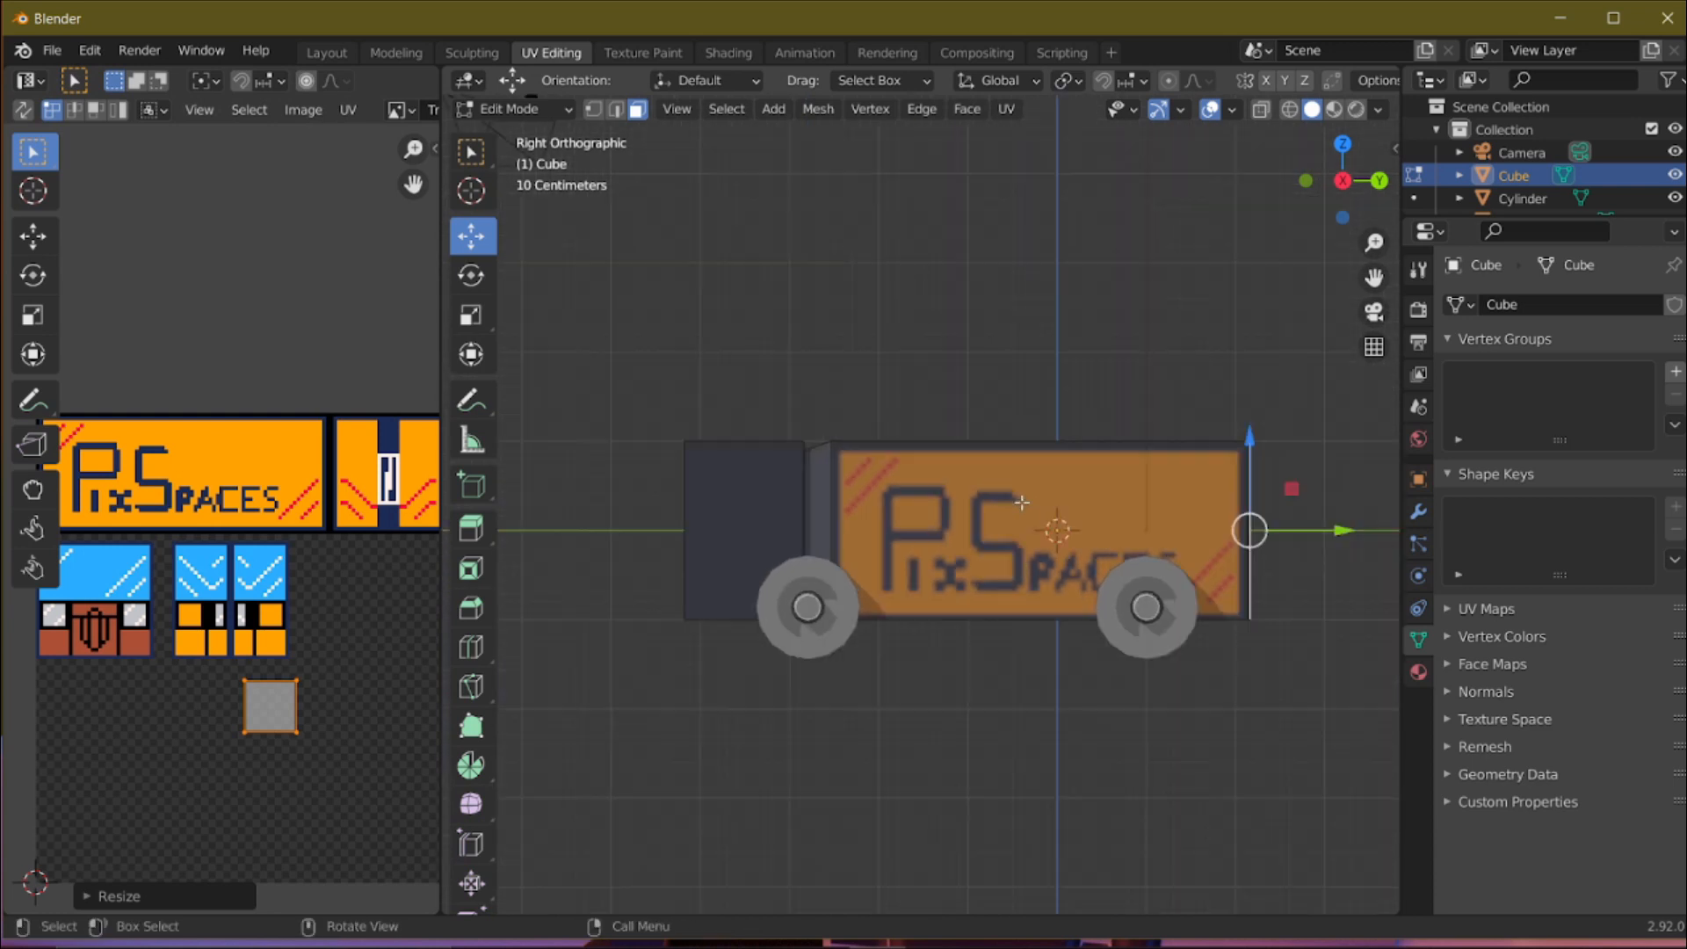
{"action": "key", "text": "u"}
{"action": "left_click", "coordinate": [1025, 507]}
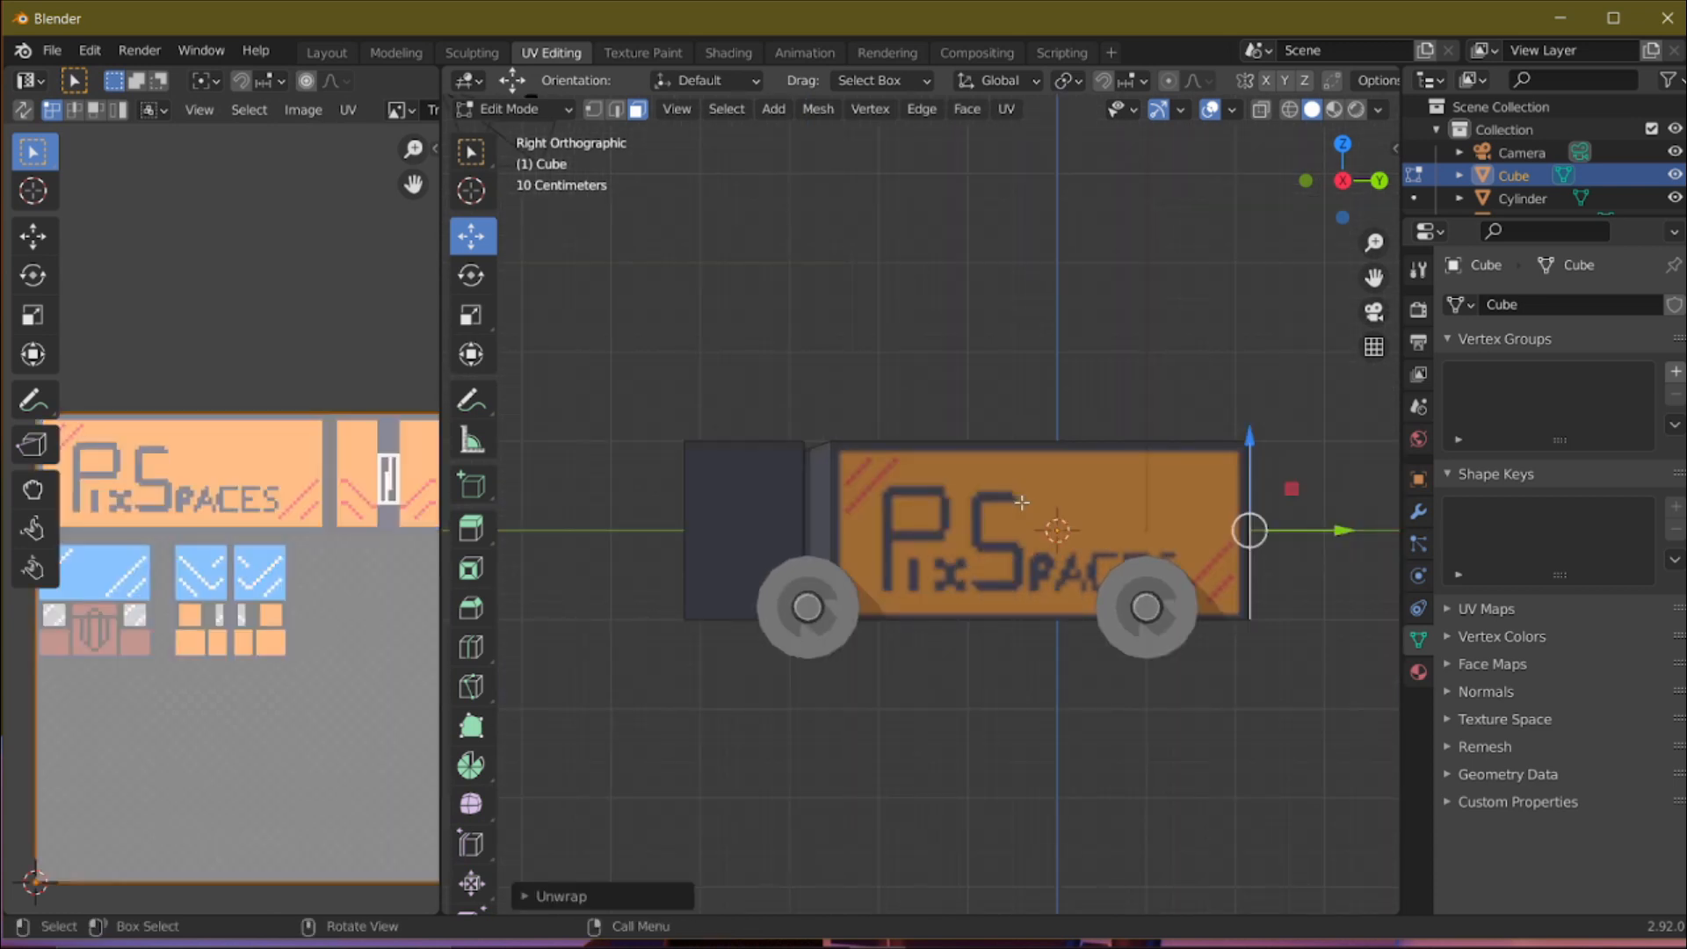
Step: Project the UVs of the cab's side face from the right orthographic view
{"action": "left_click", "coordinate": [791, 508]}
{"action": "scroll", "coordinate": [202, 628], "scroll_direction": "down", "scroll_amount": 1}
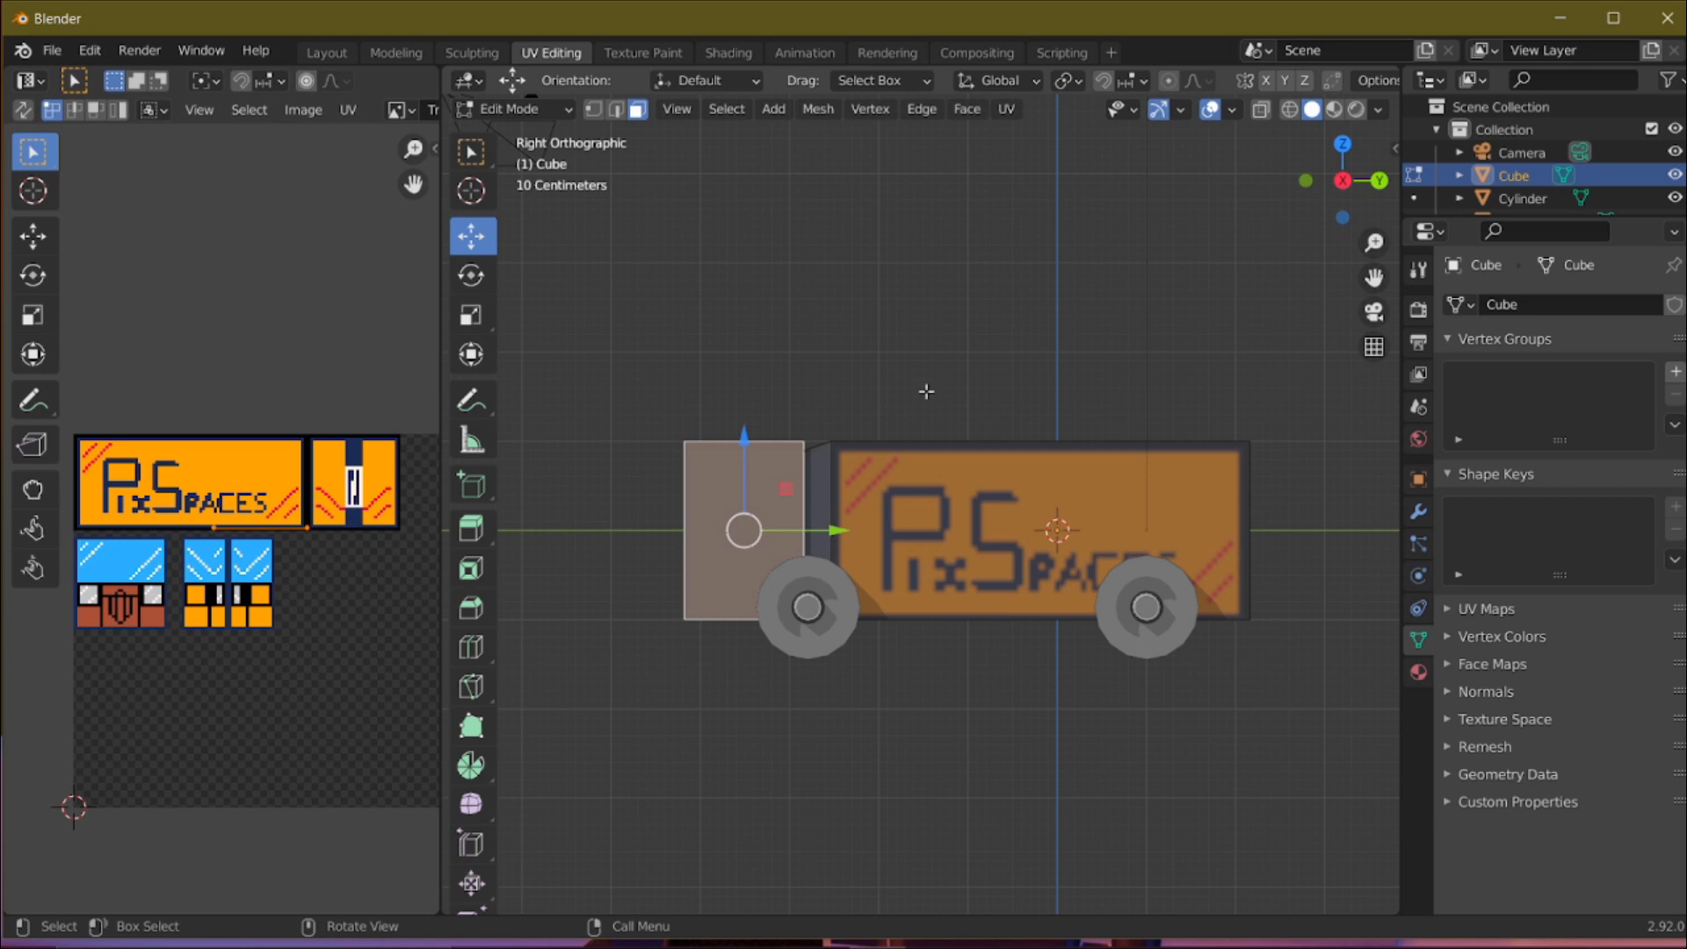
{"action": "right_click", "coordinate": [904, 351]}
{"action": "mouse_move", "coordinate": [858, 540]}
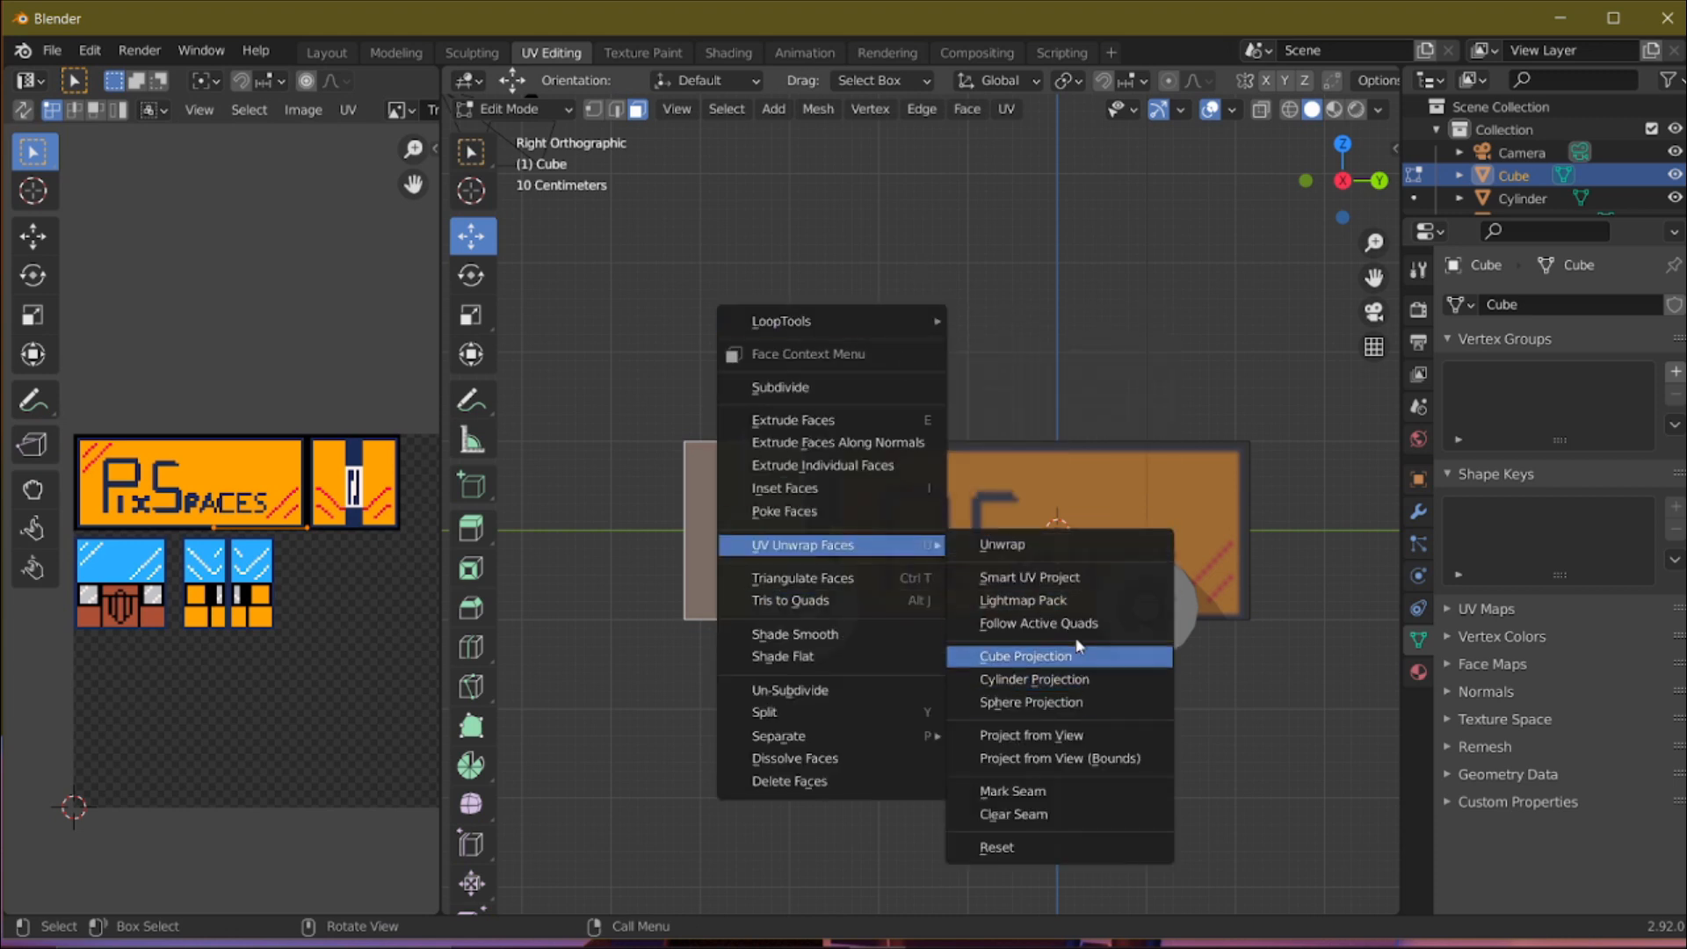
{"action": "left_click", "coordinate": [1080, 743]}
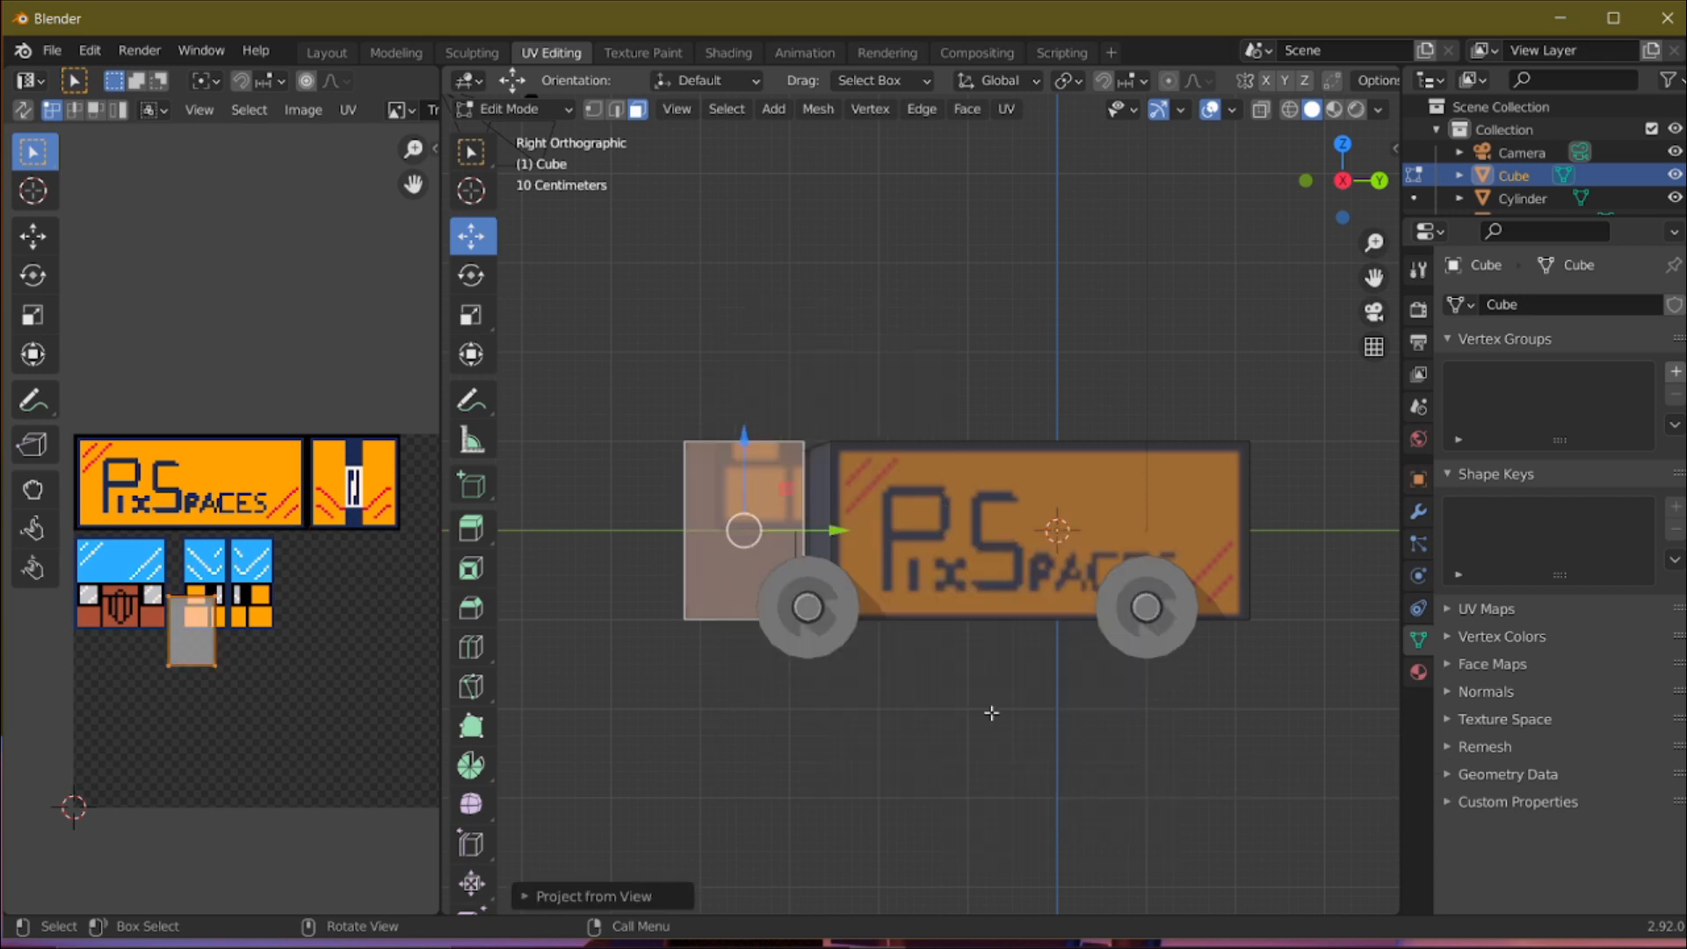
Step: Move the cab side face's UVs onto the blue-window and orange-door artwork
{"action": "left_click", "coordinate": [316, 670]}
{"action": "scroll", "coordinate": [225, 671], "scroll_direction": "up", "scroll_amount": 4}
{"action": "middle_click_drag", "start_coordinate": [261, 733], "coordinate": [264, 628]}
{"action": "key", "text": "g"}
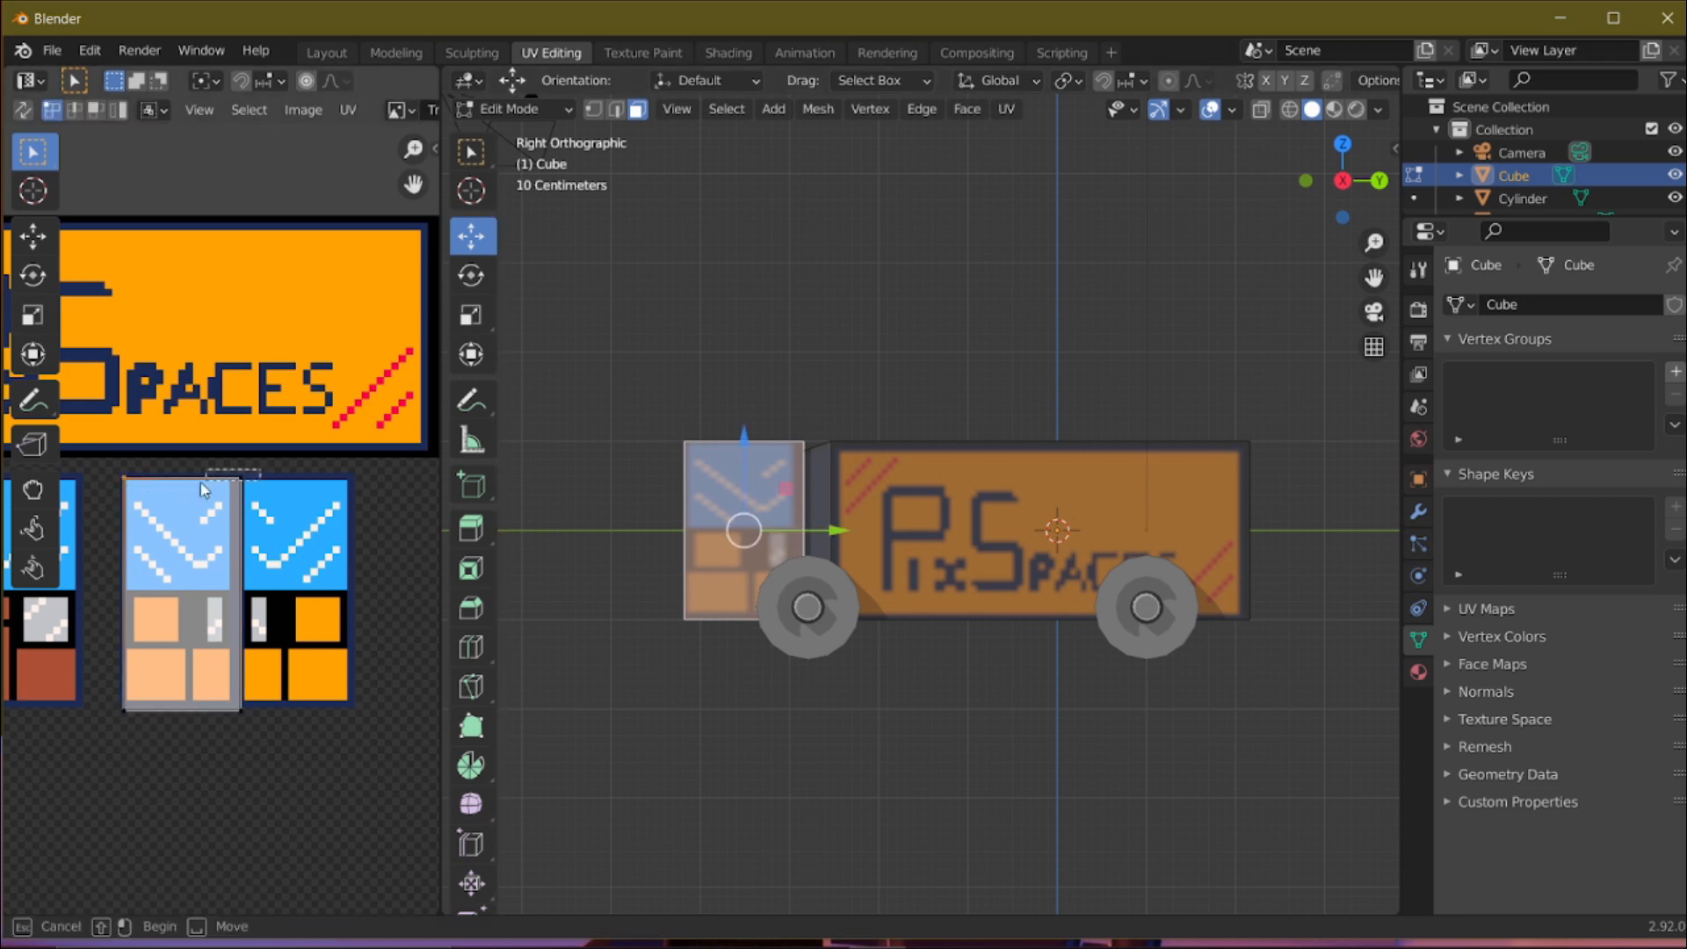
{"action": "key", "text": "g"}
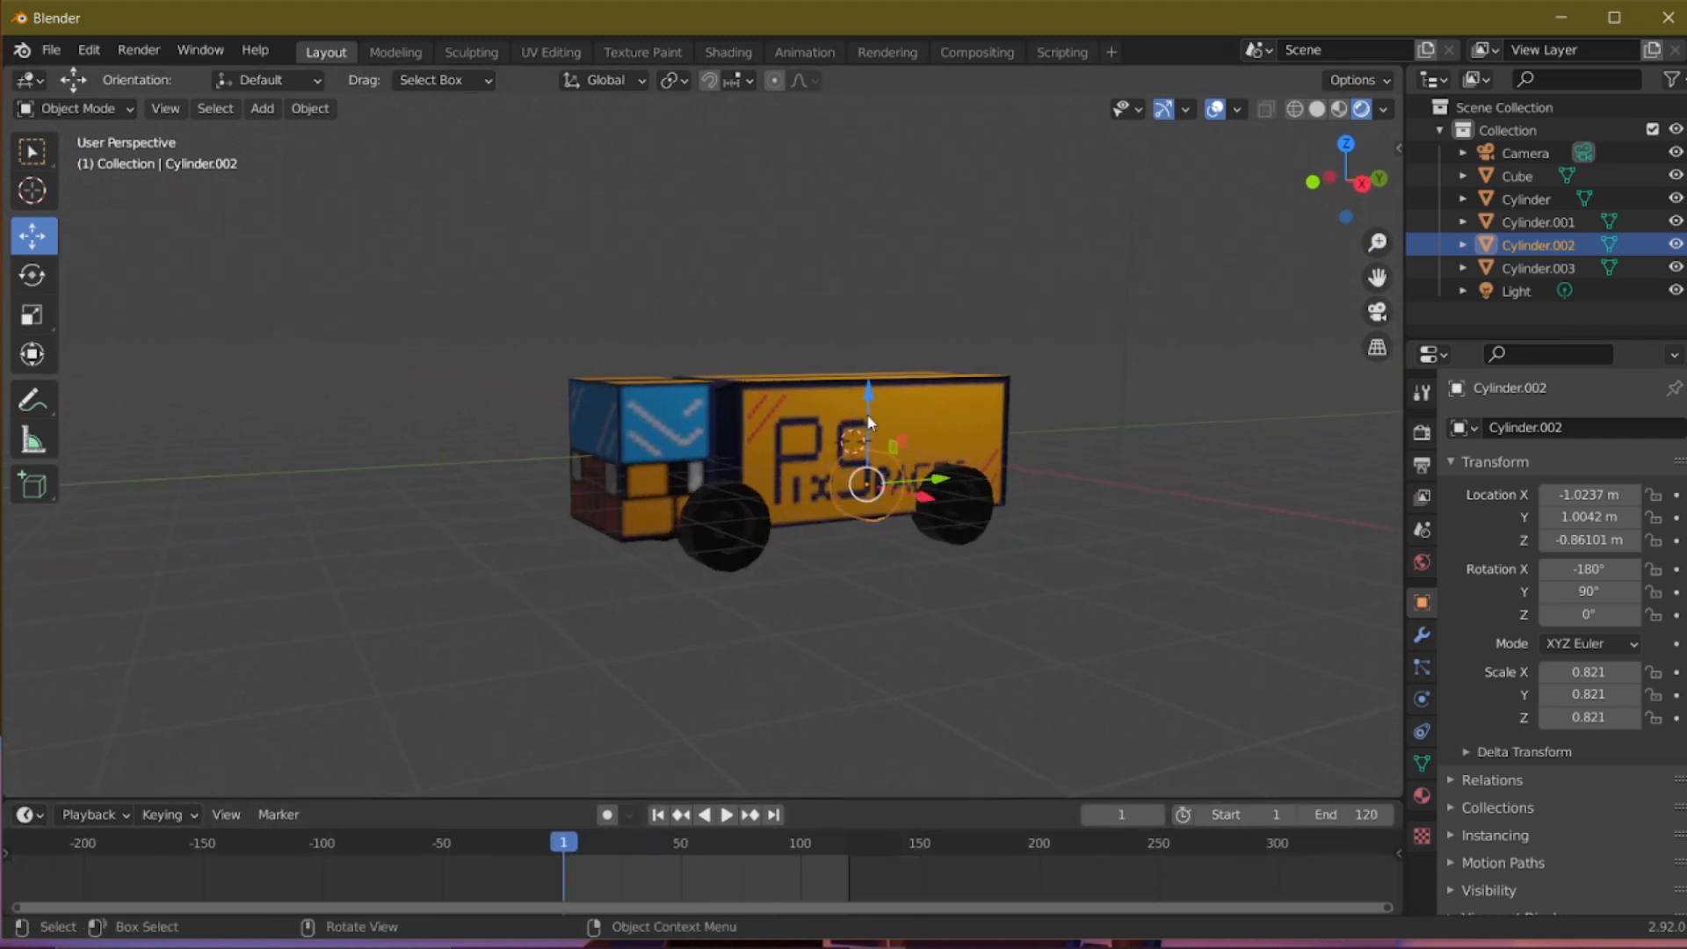
Step: Raise all the truck objects along Z and round the backdrop plane's floor-to-wall edge into a smooth curve
{"action": "key", "text": "a"}
{"action": "left_click_drag", "start_coordinate": [869, 356], "coordinate": [843, 247]}
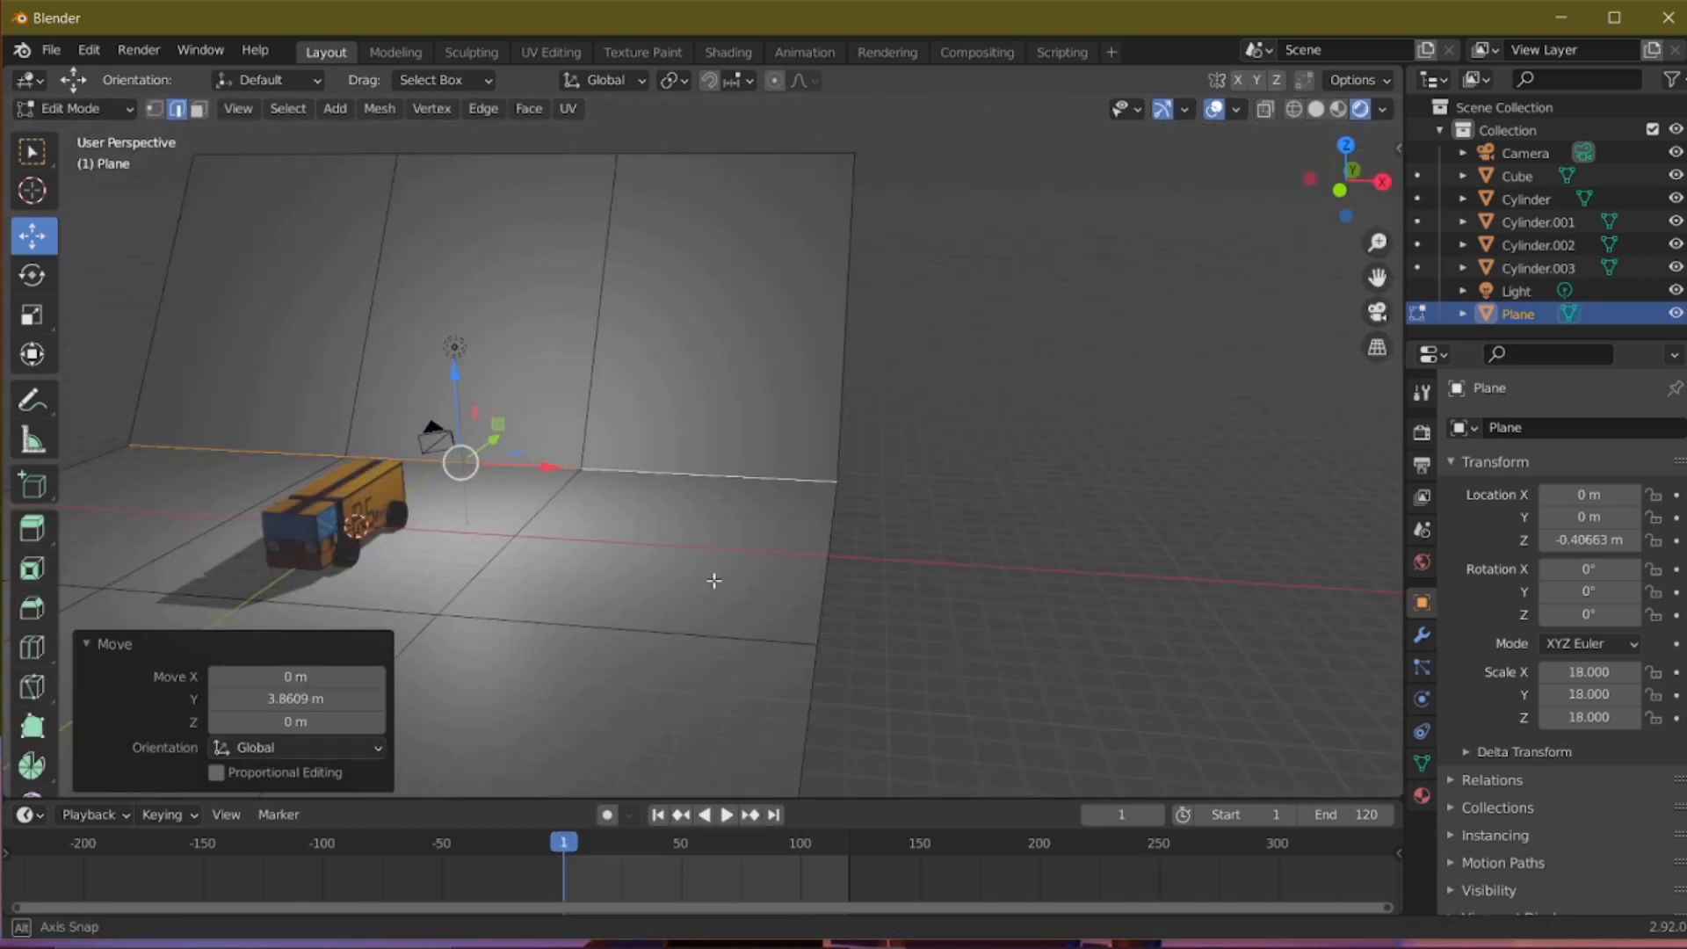
{"action": "left_click", "coordinate": [902, 545]}
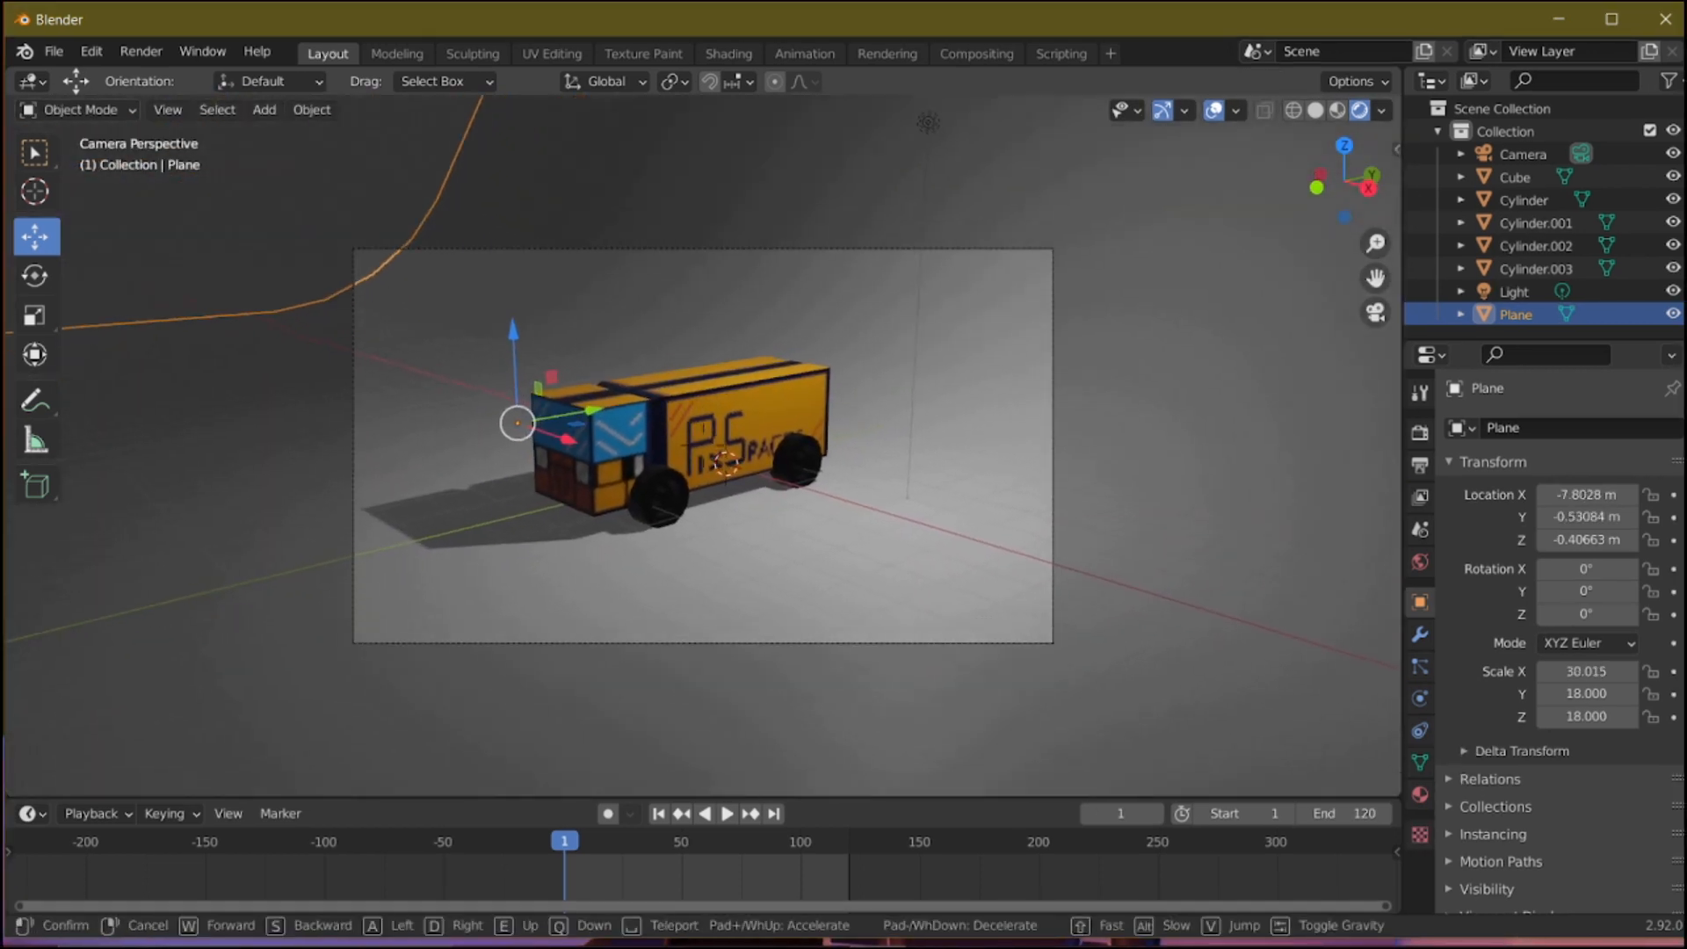
Step: Give the curved backdrop plane a new material with a blue base color
{"action": "left_click", "coordinate": [1077, 422]}
{"action": "middle_click_drag", "start_coordinate": [1077, 421], "coordinate": [1089, 426]}
{"action": "left_click", "coordinate": [1420, 794]}
{"action": "left_click", "coordinate": [1525, 525]}
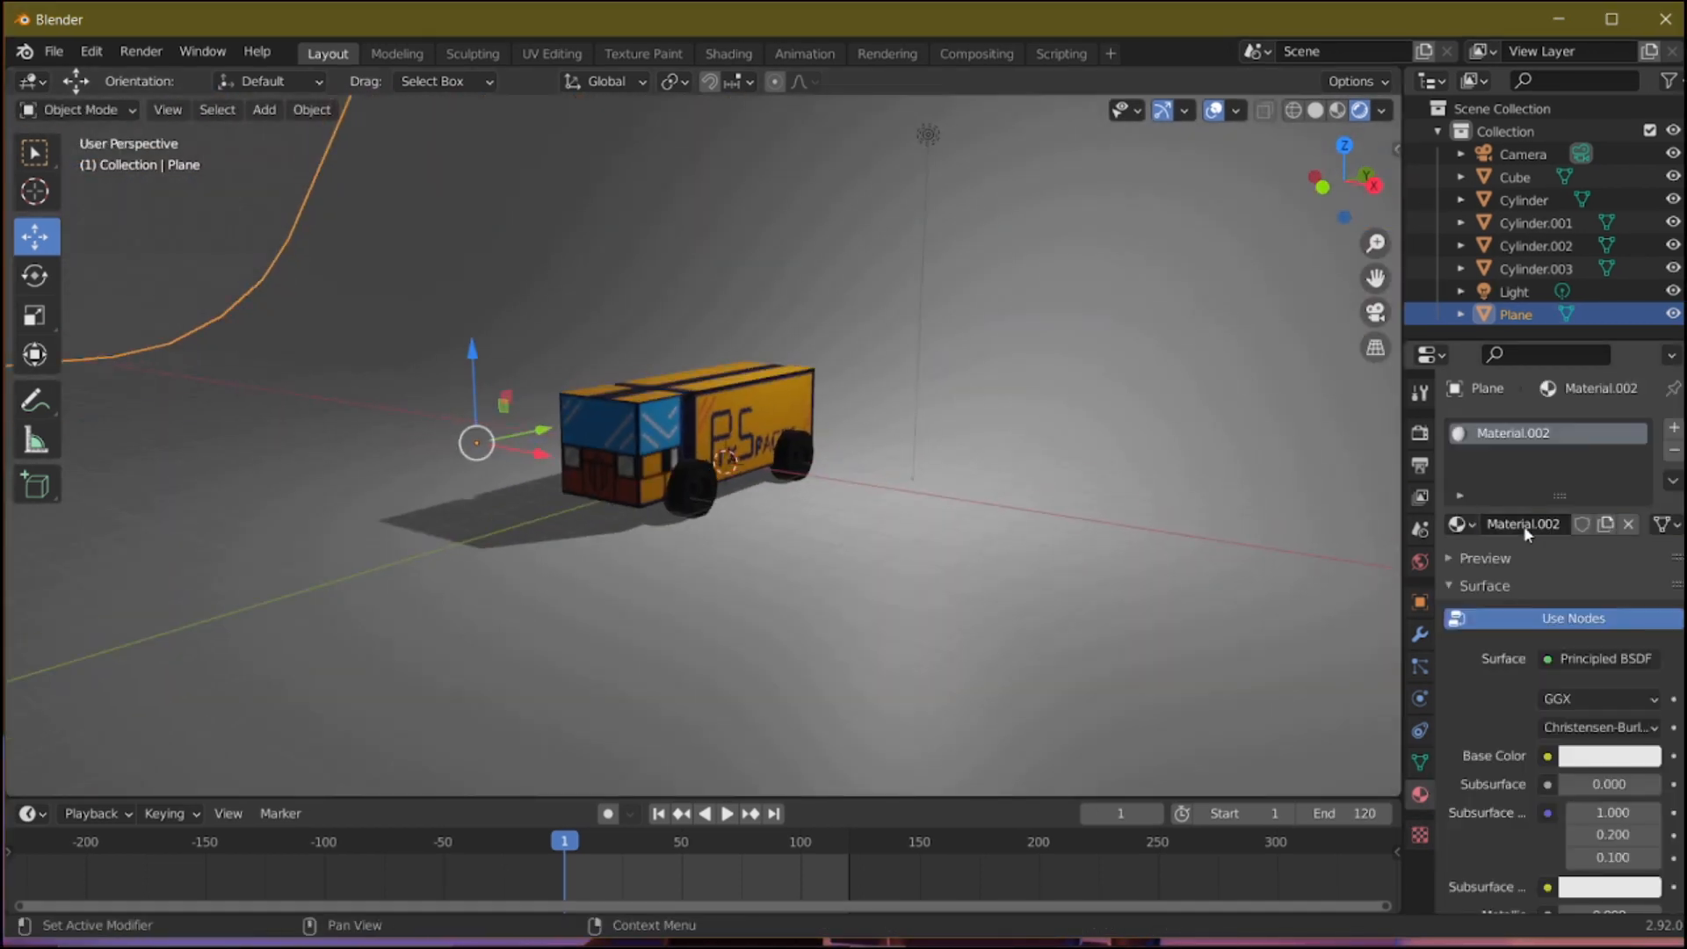
{"action": "left_click", "coordinate": [1609, 756]}
{"action": "left_click", "coordinate": [1562, 453]}
{"action": "middle_click_drag", "start_coordinate": [625, 446], "coordinate": [642, 450]}
Step: Add an area light, place it above and to the side of the cab, and set its power to 500 W
{"action": "left_click", "coordinate": [889, 123]}
{"action": "key", "text": "shift+a"}
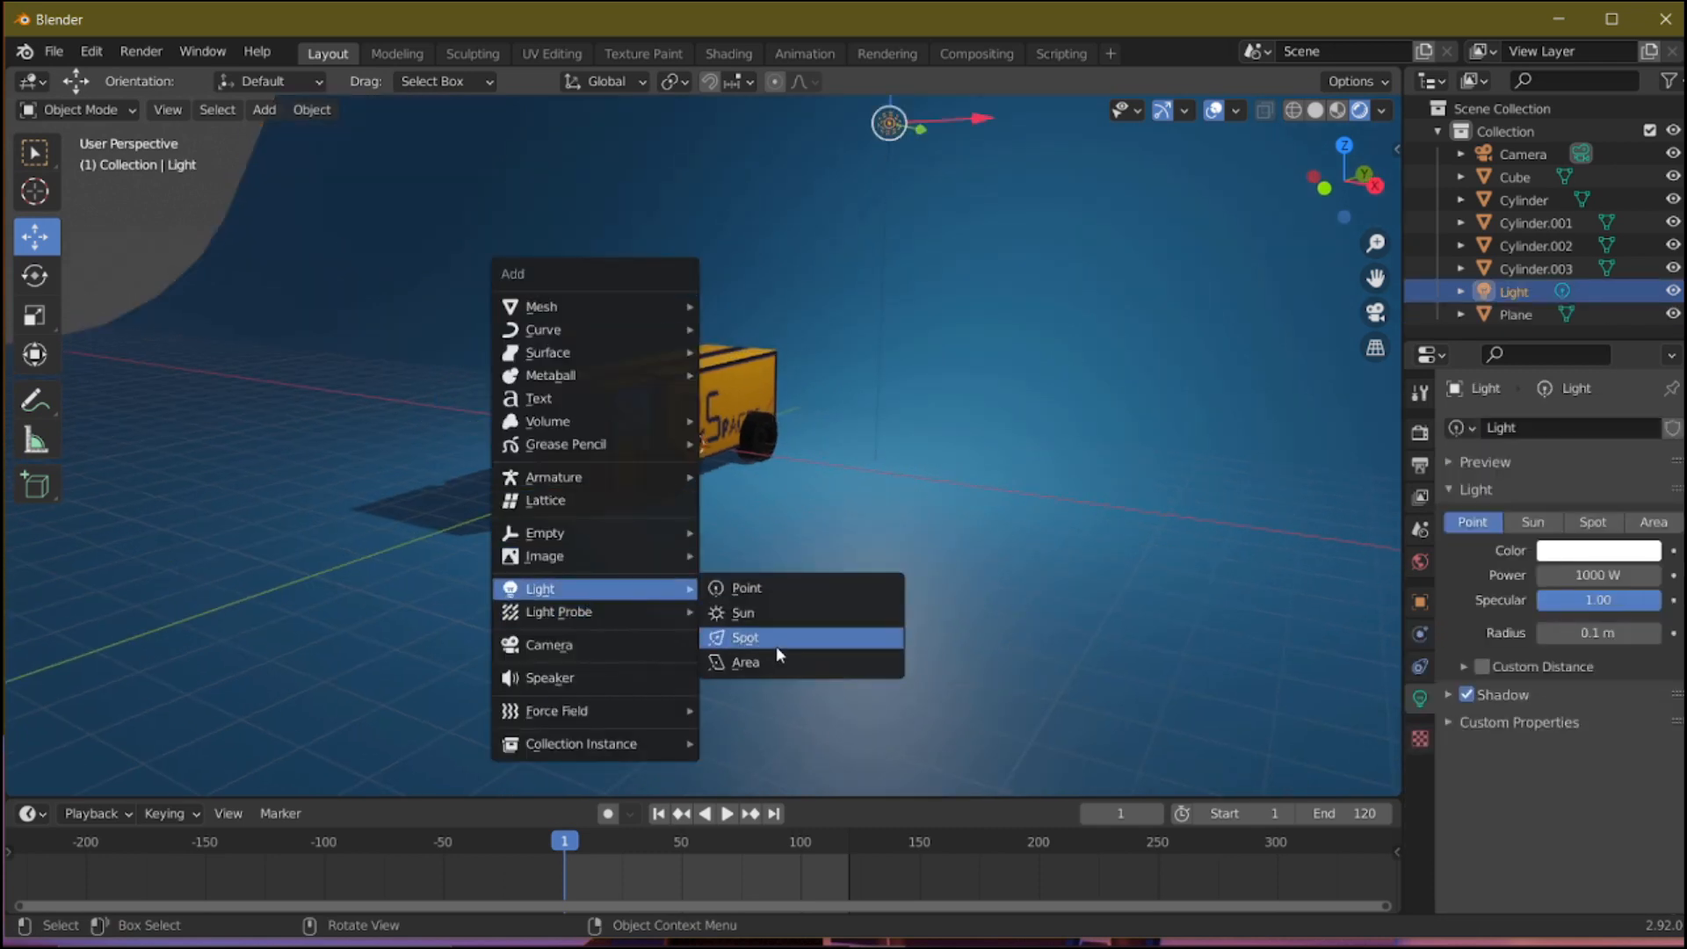
{"action": "left_click", "coordinate": [777, 662]}
{"action": "left_click_drag", "start_coordinate": [693, 353], "coordinate": [689, 220]}
{"action": "left_click_drag", "start_coordinate": [744, 298], "coordinate": [382, 367]}
{"action": "middle_click_drag", "start_coordinate": [382, 368], "coordinate": [334, 397]}
{"action": "left_click_drag", "start_coordinate": [211, 325], "coordinate": [227, 373]}
{"action": "left_click_drag", "start_coordinate": [265, 492], "coordinate": [211, 425]}
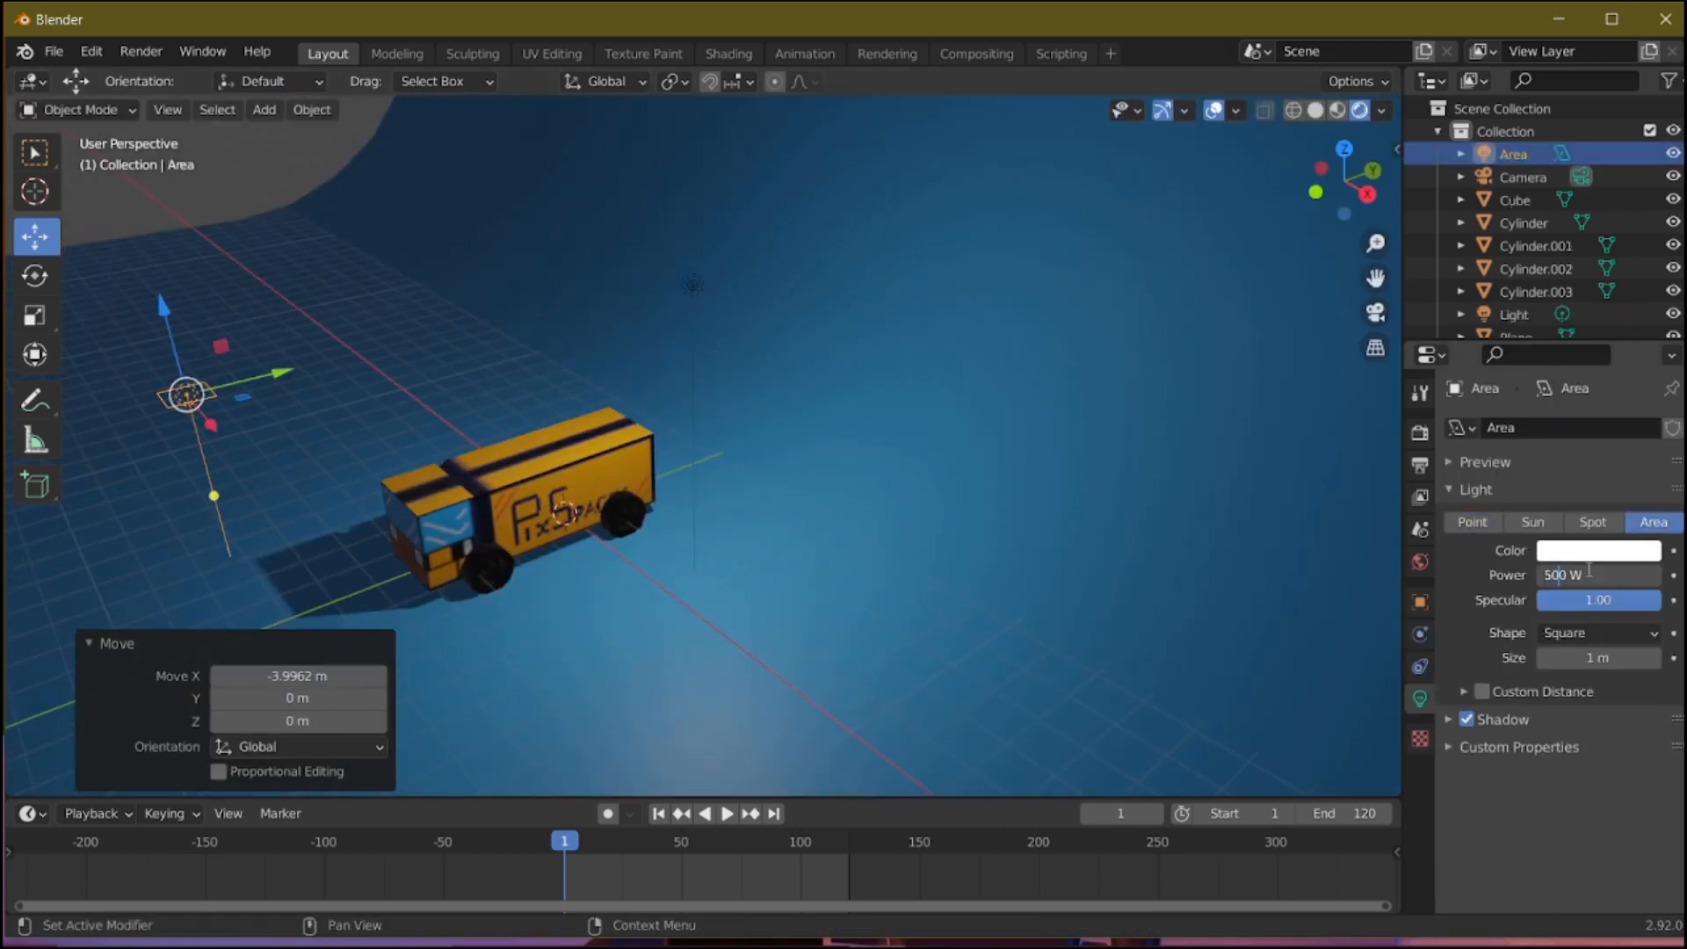
{"action": "key", "text": "Return"}
Step: Aim the area light at the truck from farther out and raise its power to 1000 W
{"action": "middle_click_drag", "start_coordinate": [615, 505], "coordinate": [760, 452], "text": "shift"}
{"action": "left_click_drag", "start_coordinate": [360, 447], "coordinate": [644, 466]}
{"action": "type", "text": "0"}
{"action": "key", "text": "Return"}
{"action": "left_click_drag", "start_coordinate": [425, 323], "coordinate": [309, 341]}
{"action": "left_click_drag", "start_coordinate": [207, 256], "coordinate": [200, 198]}
{"action": "middle_click_drag", "start_coordinate": [681, 444], "coordinate": [722, 386]}
Step: Set the point light's power to 2000 W and check the lighting through the camera
{"action": "left_click", "coordinate": [1514, 315]}
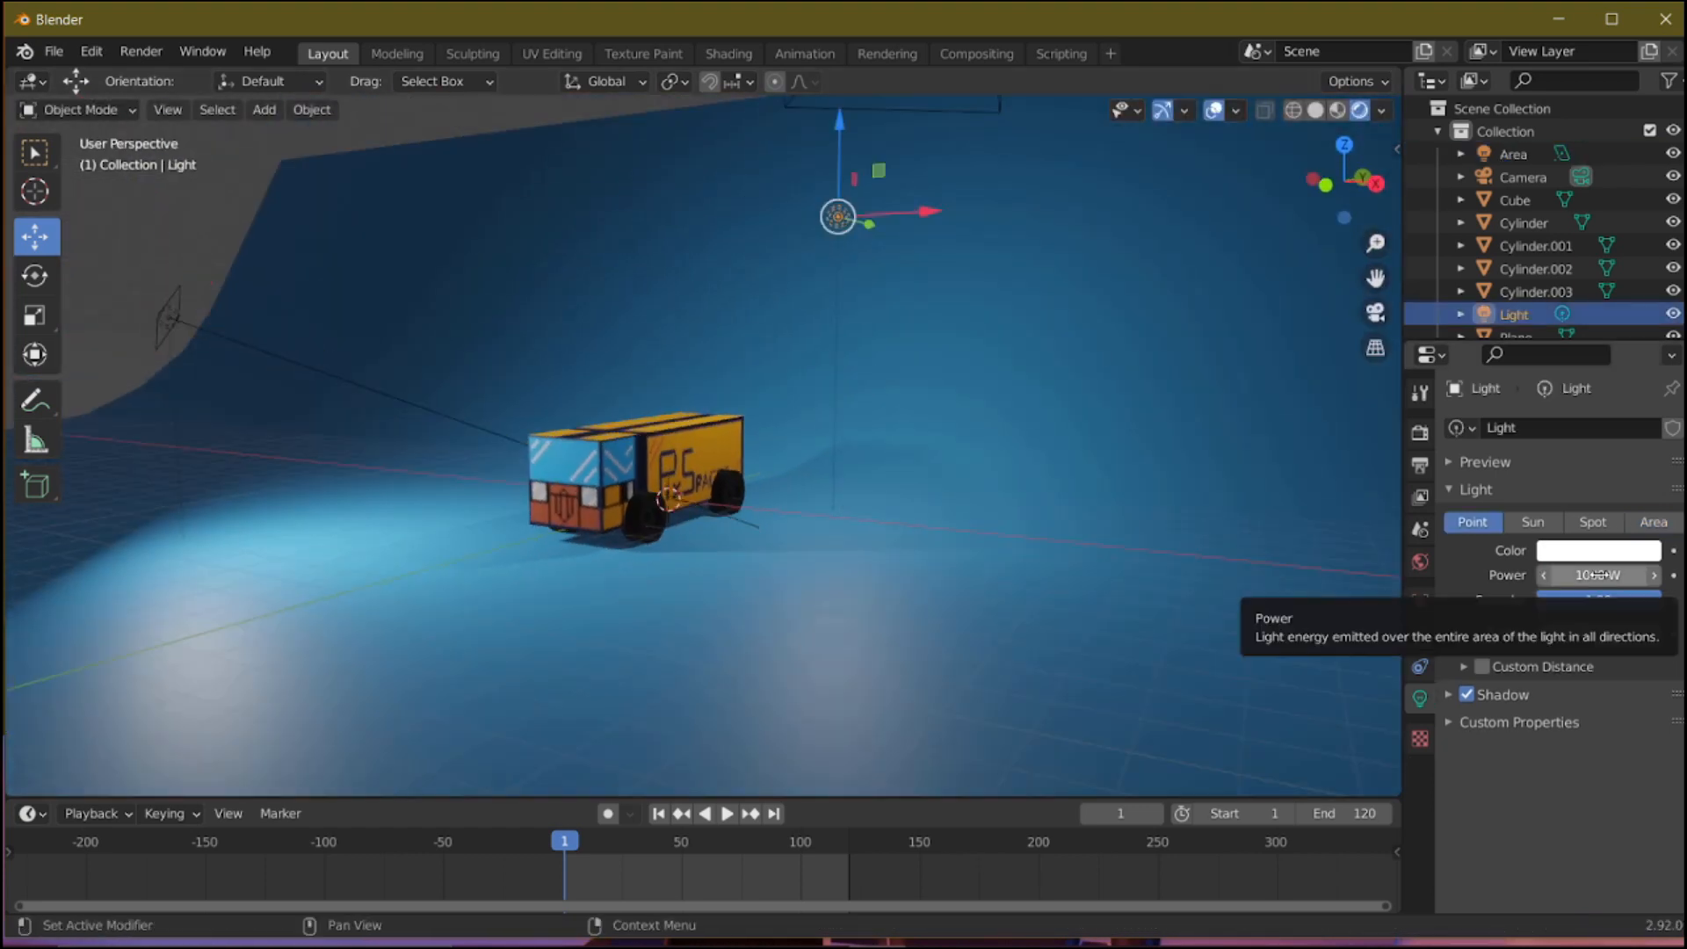
{"action": "left_click", "coordinate": [1652, 521]}
{"action": "left_click", "coordinate": [1474, 523]}
{"action": "double_click", "coordinate": [1593, 576]}
{"action": "type", "text": "2000"}
{"action": "key", "text": "Return"}
{"action": "key", "text": "KP_0"}
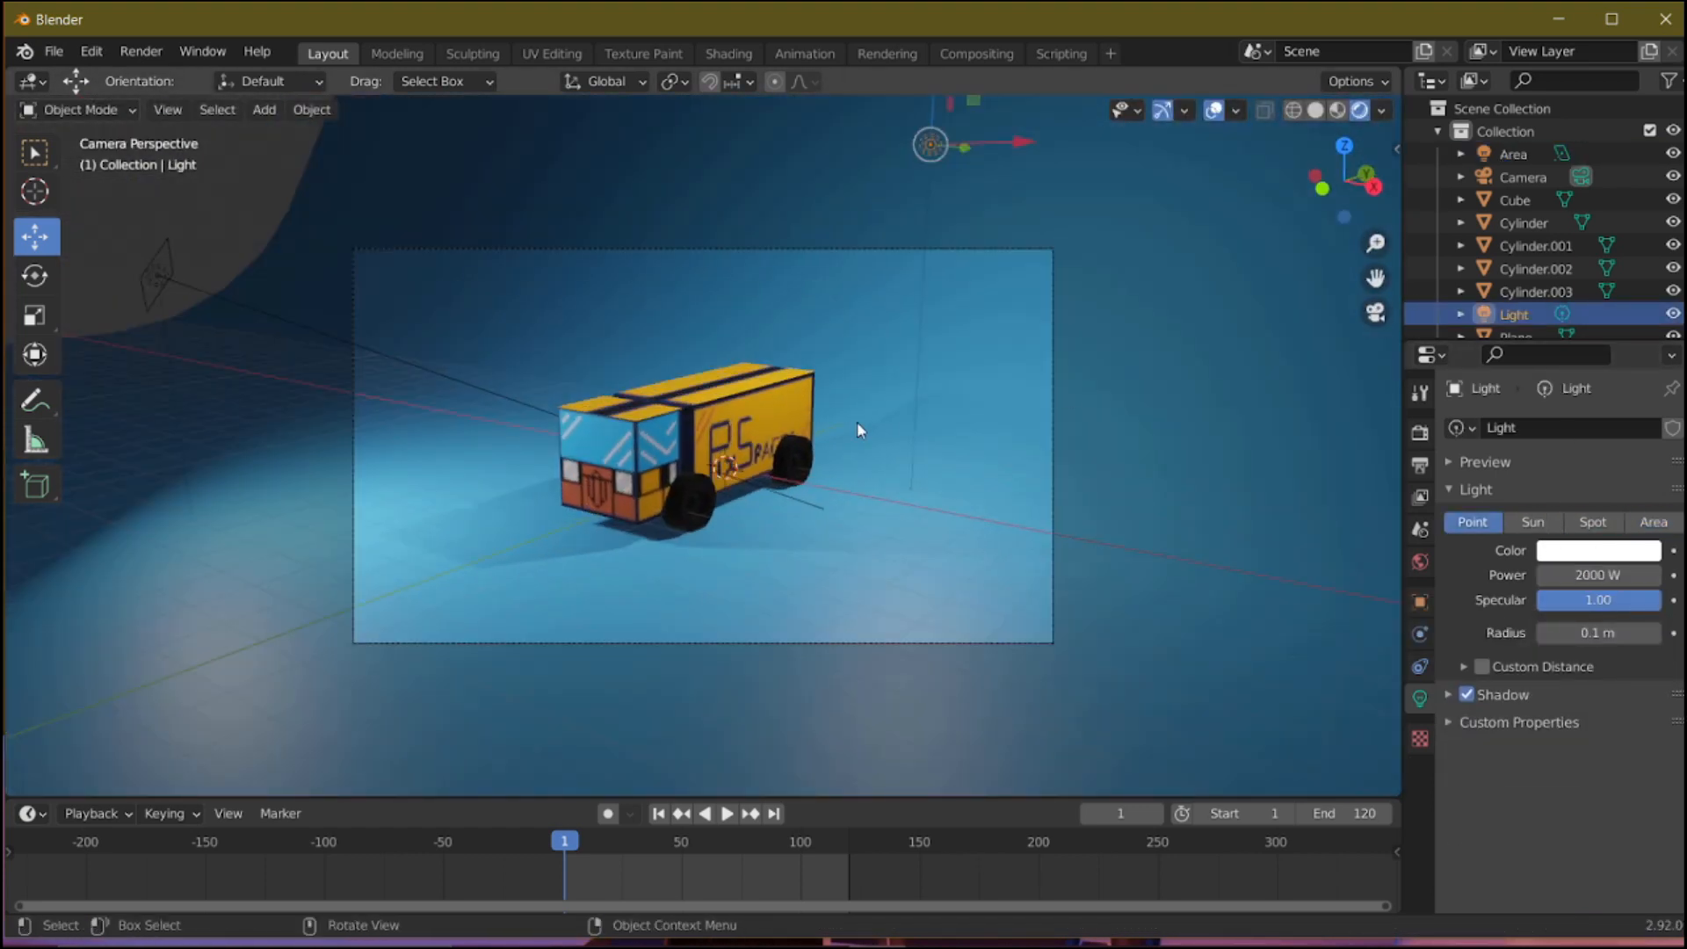
Step: Parent all four wheels to the truck body using the Object option
{"action": "left_click", "coordinate": [688, 499]}
{"action": "left_click", "coordinate": [782, 462], "text": "shift"}
{"action": "middle_click_drag", "start_coordinate": [782, 462], "coordinate": [931, 431]}
{"action": "left_click", "coordinate": [756, 513], "text": "shift"}
{"action": "left_click", "coordinate": [641, 484], "text": "shift"}
{"action": "middle_click_drag", "start_coordinate": [641, 483], "coordinate": [355, 436]}
{"action": "left_click", "coordinate": [710, 462], "text": "shift"}
{"action": "key", "text": "ctrl+p"}
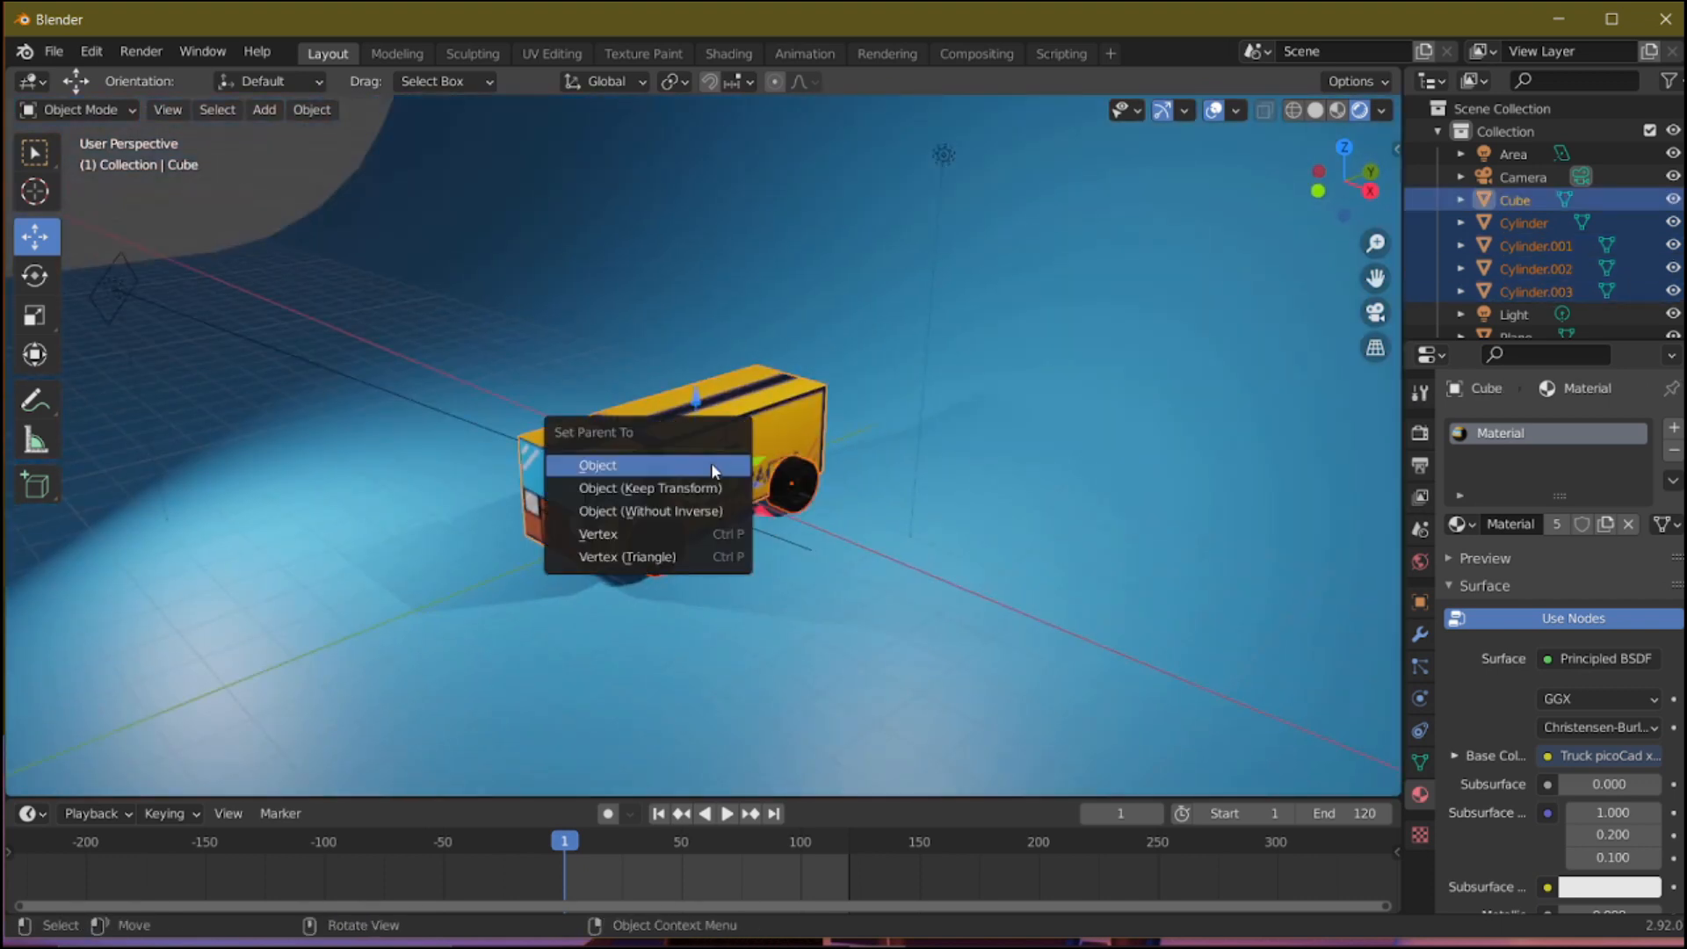
{"action": "left_click", "coordinate": [710, 464]}
Step: Test the wheel parenting by moving the truck body and rotating it about Z
{"action": "key", "text": "g"}
{"action": "left_click", "coordinate": [844, 545]}
{"action": "left_click", "coordinate": [709, 461]}
{"action": "key", "text": "r"}
{"action": "key", "text": "z"}
{"action": "right_click", "coordinate": [881, 534]}
{"action": "middle_click_drag", "start_coordinate": [878, 533], "coordinate": [764, 527]}
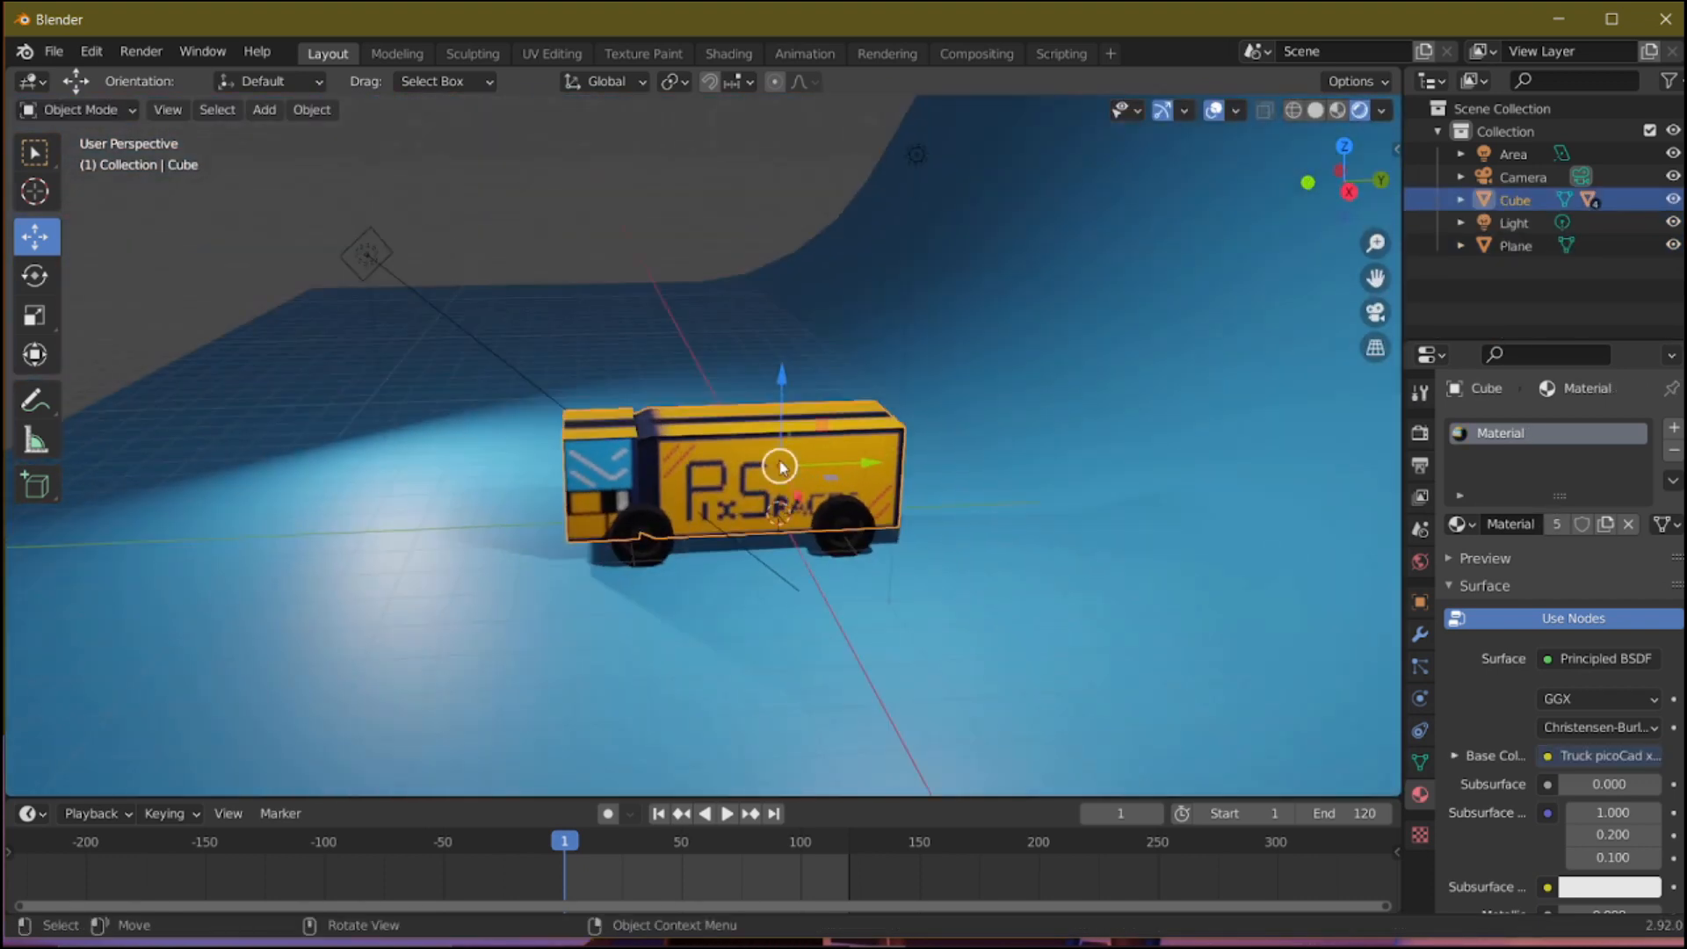
{"action": "key", "text": "Tab"}
{"action": "key", "text": "g"}
{"action": "key", "text": "y"}
{"action": "right_click", "coordinate": [669, 538]}
{"action": "key", "text": "Tab"}
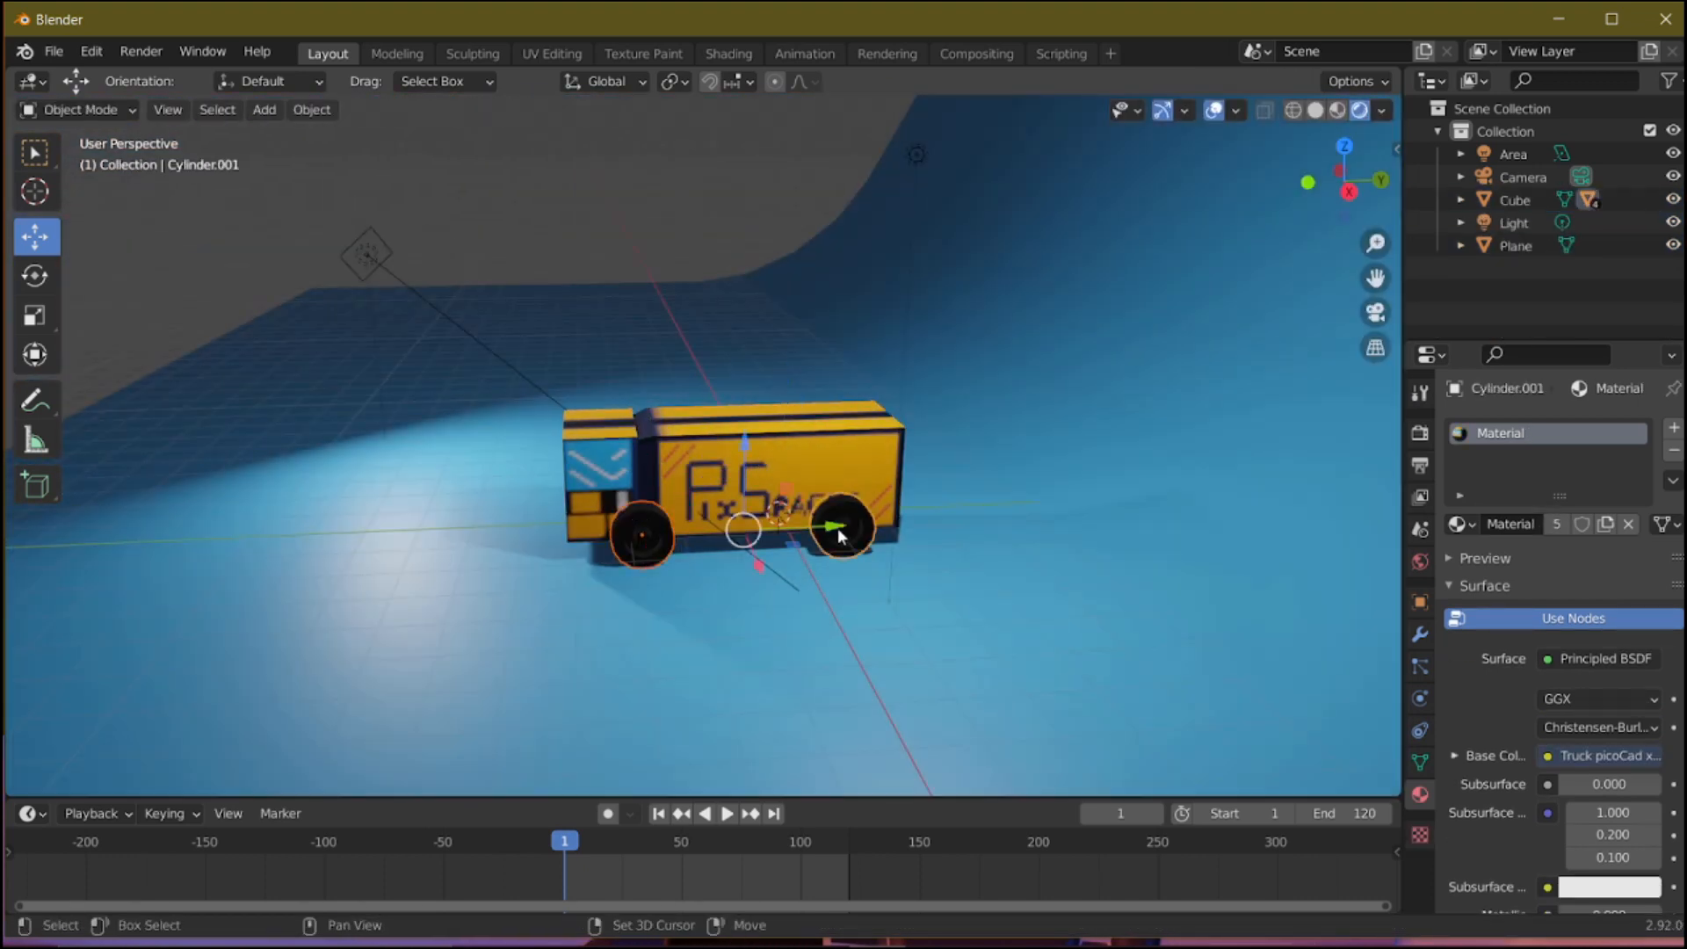
Step: Shift the truck body along Y and move all four wheels along Y to match it
{"action": "left_click_drag", "start_coordinate": [848, 475], "coordinate": [885, 474]}
{"action": "left_click", "coordinate": [642, 534]}
{"action": "left_click", "coordinate": [842, 525], "text": "shift"}
{"action": "middle_click_drag", "start_coordinate": [681, 255], "coordinate": [654, 417]}
{"action": "left_click", "coordinate": [643, 370], "text": "shift"}
{"action": "left_click", "coordinate": [819, 377], "text": "shift"}
{"action": "middle_click_drag", "start_coordinate": [824, 365], "coordinate": [777, 211]}
{"action": "left_click_drag", "start_coordinate": [830, 529], "coordinate": [857, 532]}
{"action": "middle_click_drag", "start_coordinate": [848, 531], "coordinate": [889, 510]}
{"action": "left_click_drag", "start_coordinate": [823, 530], "coordinate": [852, 529]}
Step: Try rotating the whole truck about Z in the camera view
{"action": "left_click", "coordinate": [794, 492]}
{"action": "key", "text": "KP_0"}
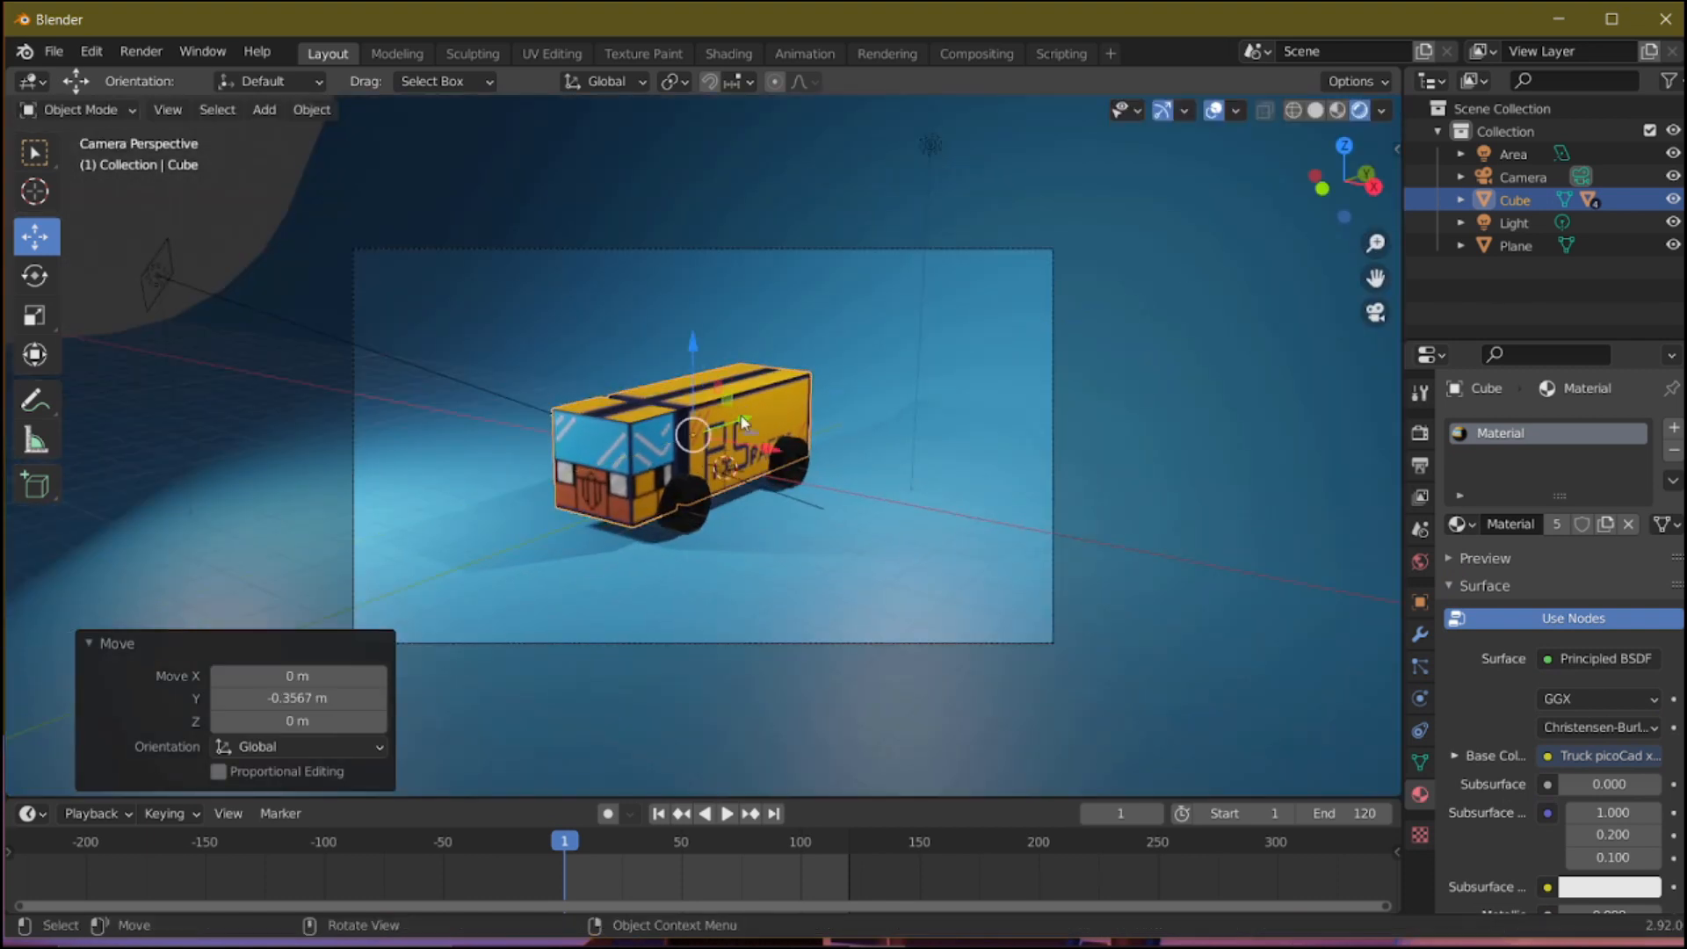
{"action": "key", "text": "r"}
{"action": "key", "text": "z"}
{"action": "left_click", "coordinate": [795, 268]}
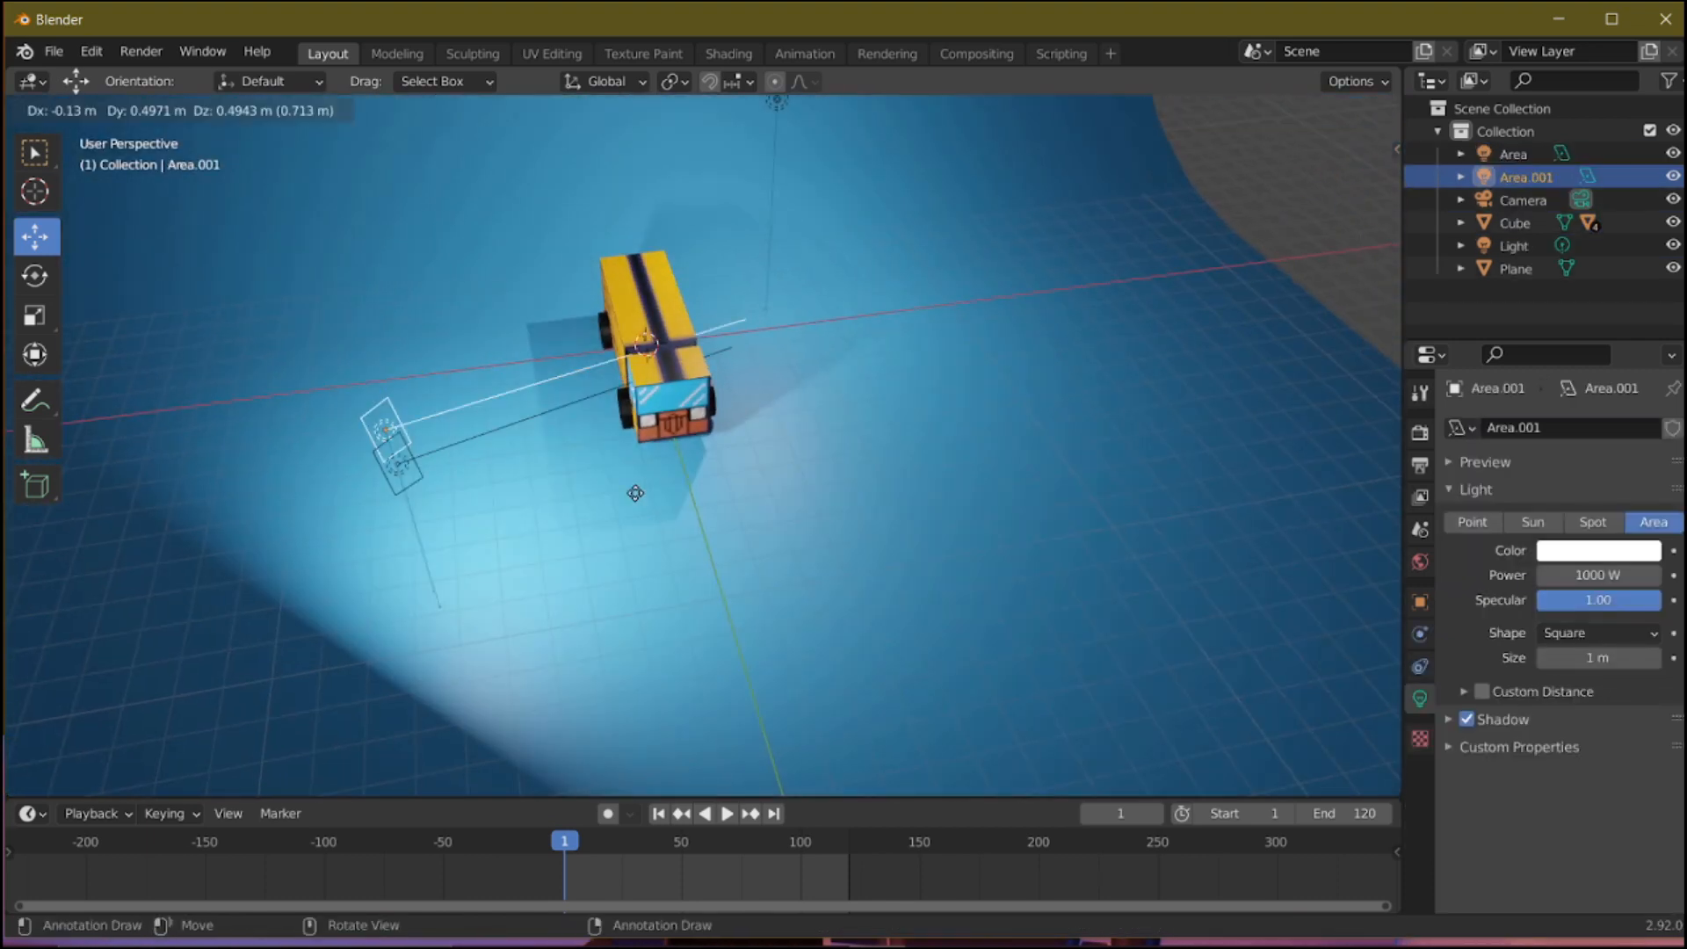
Step: Keyframe only the truck body's Z rotation, at 0° on frame 1 and 360° on frame 121
{"action": "right_click", "coordinate": [1246, 335]}
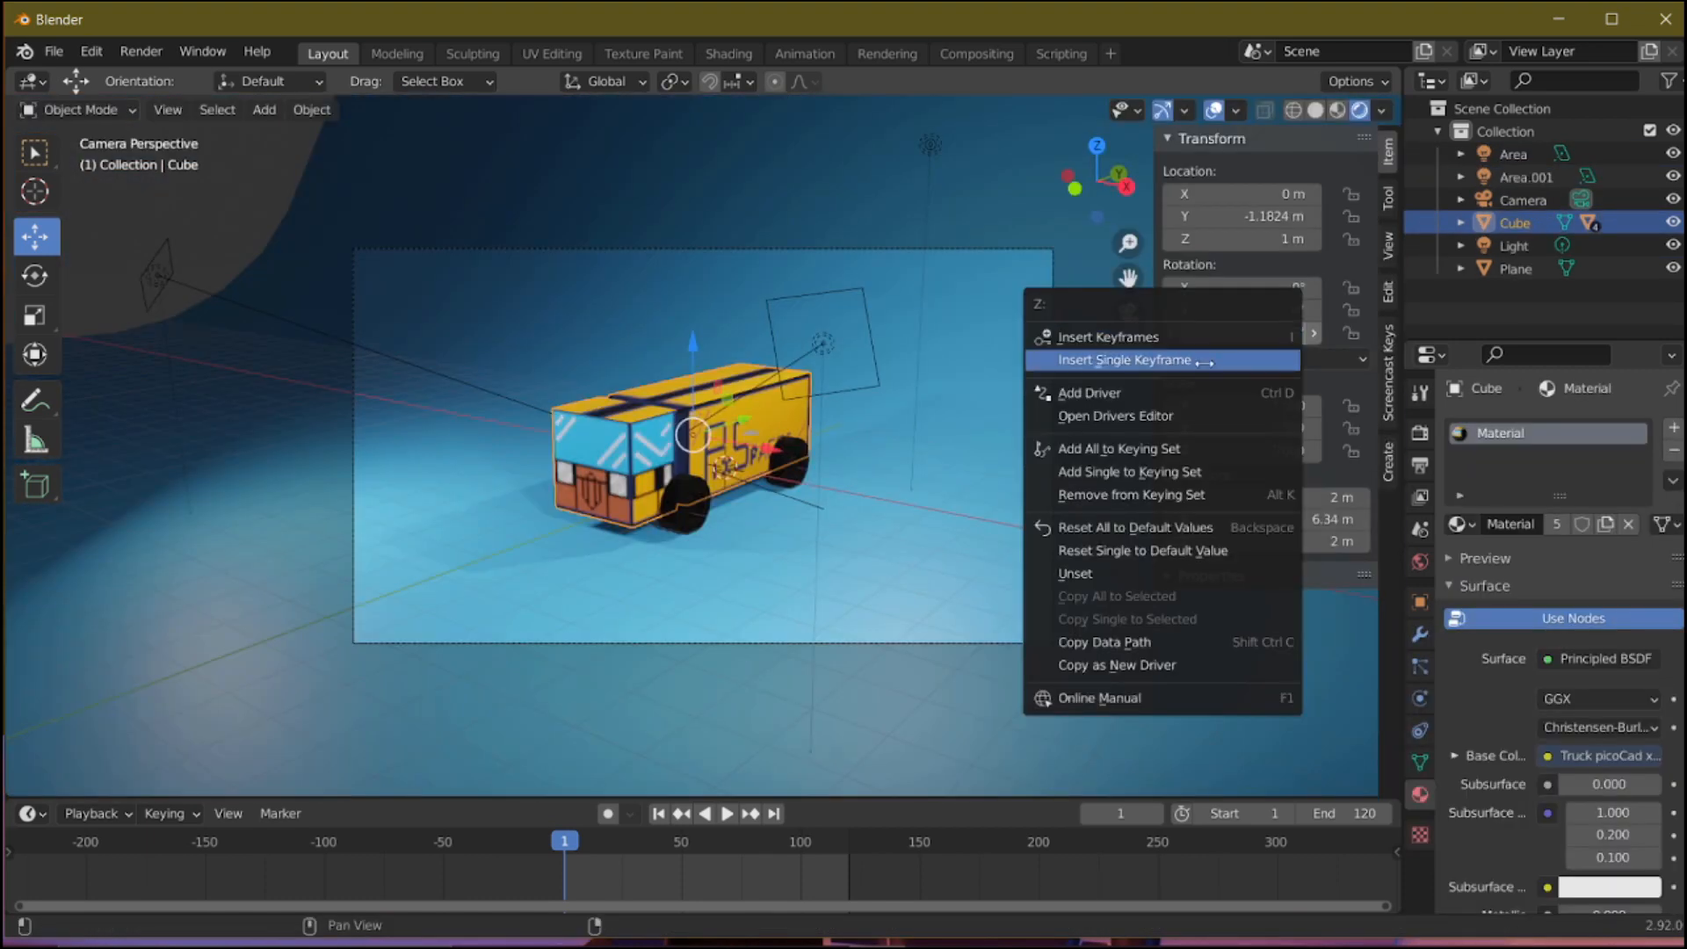
{"action": "left_click", "coordinate": [1204, 361]}
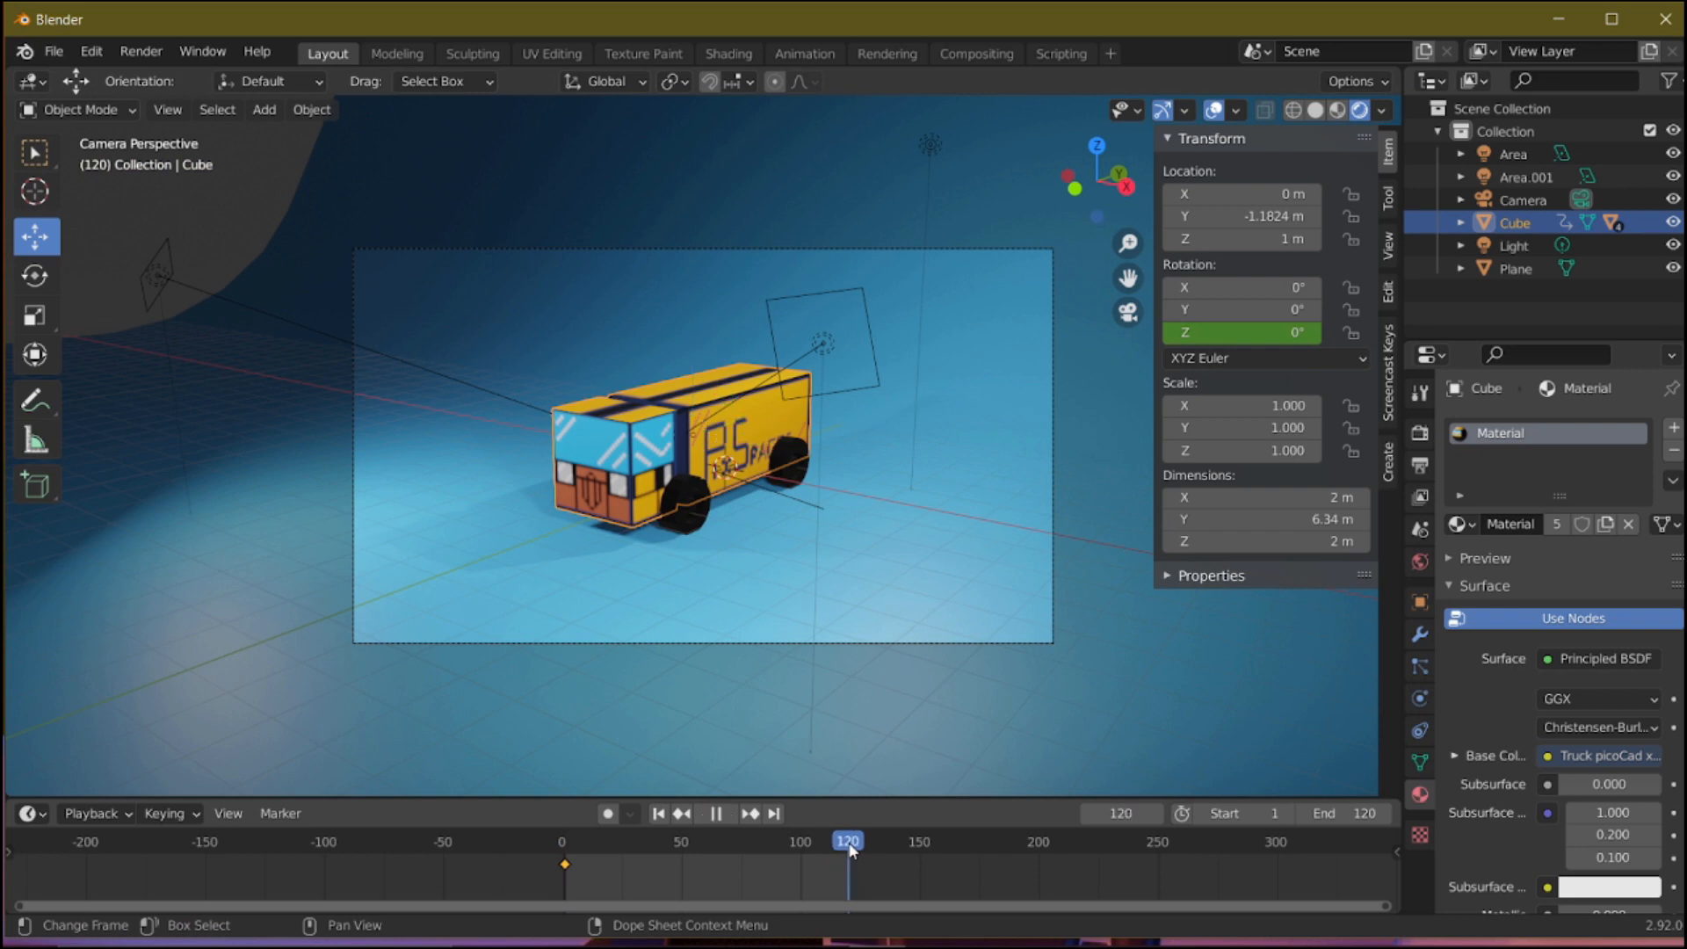
{"action": "key", "text": "space"}
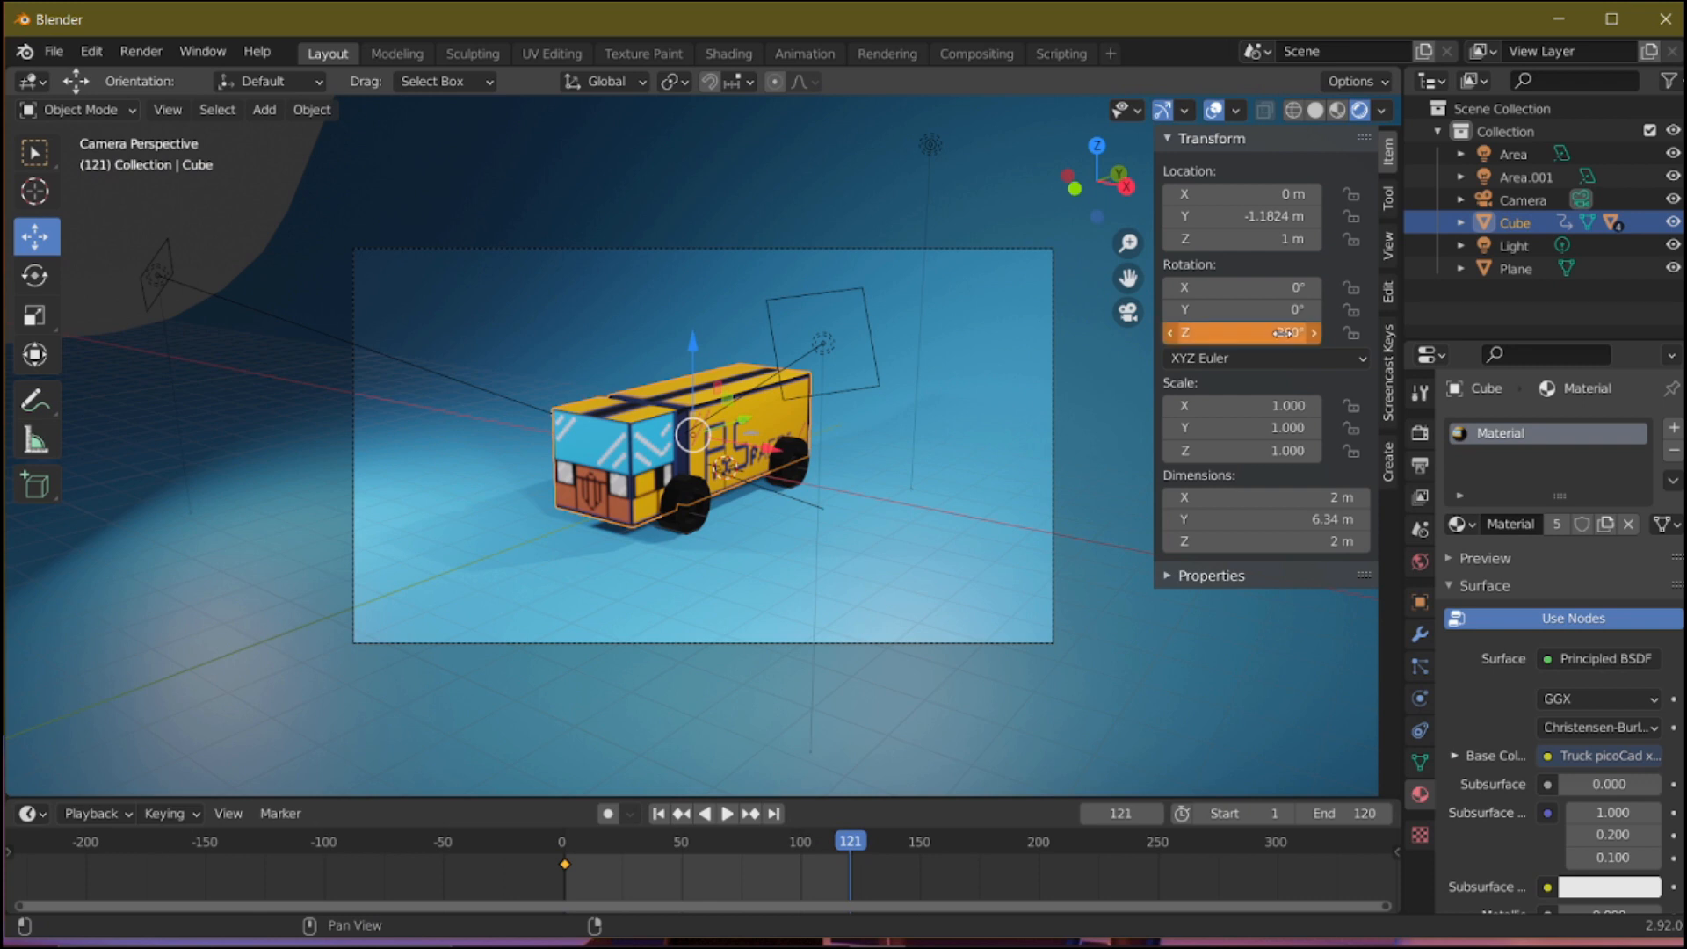
{"action": "right_click", "coordinate": [1285, 332]}
{"action": "left_click", "coordinate": [1282, 334]}
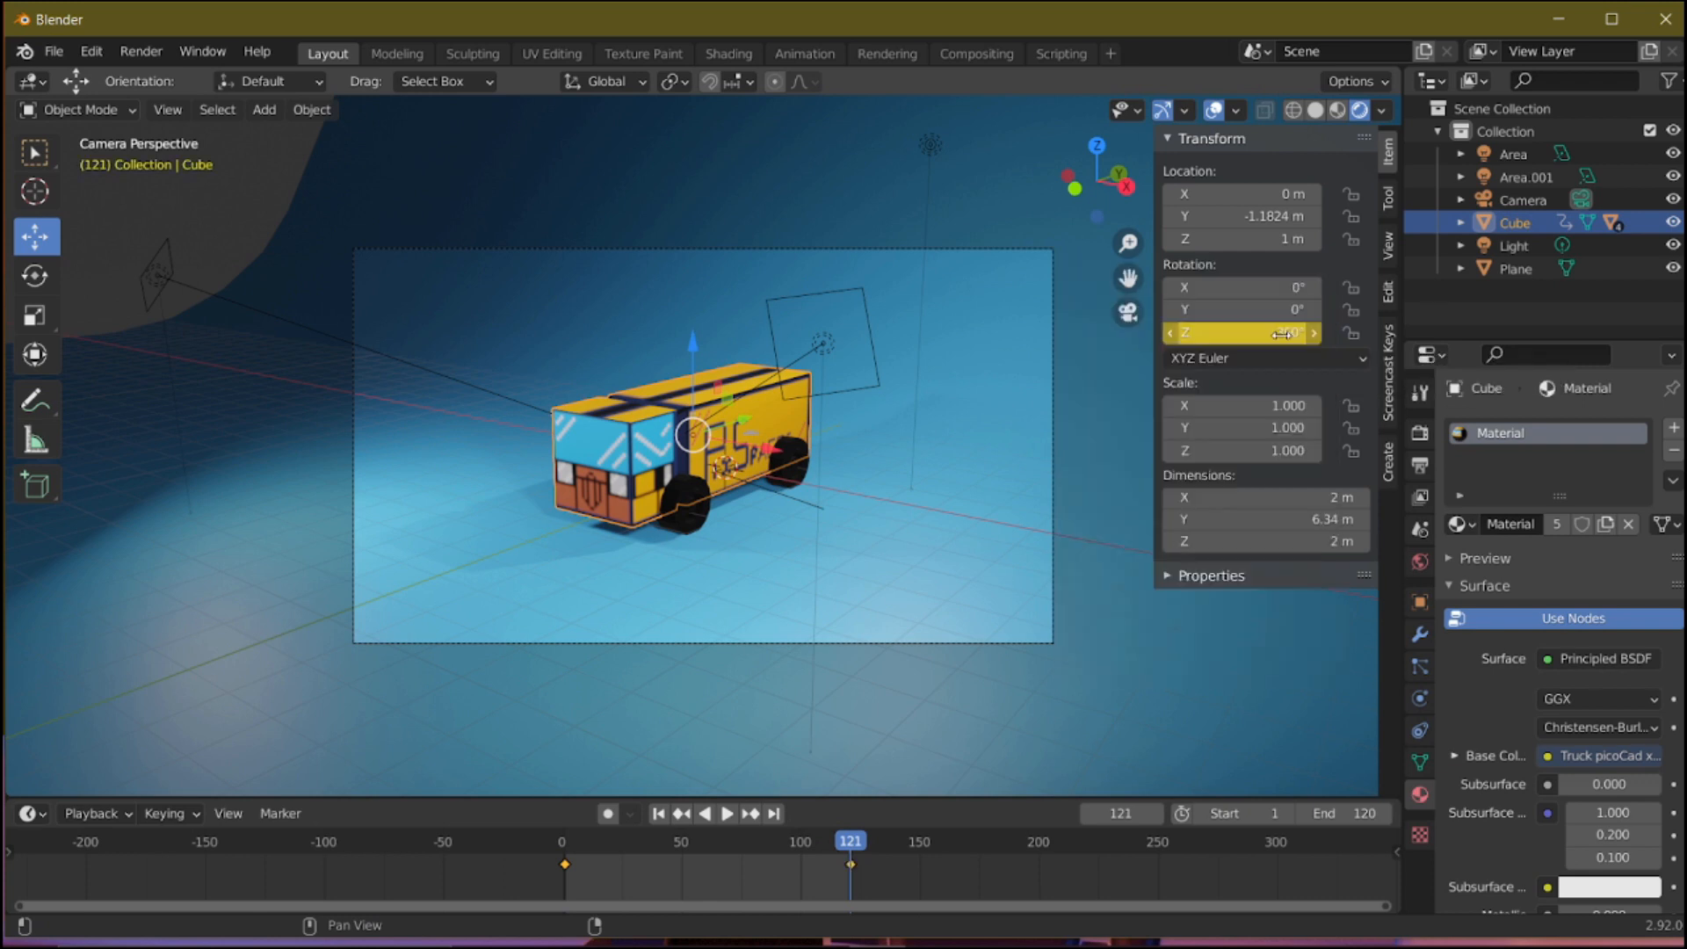
Step: Play back the truck's full-turn animation in the camera view and render the animation
{"action": "scroll", "coordinate": [798, 583], "scroll_direction": "up", "scroll_amount": 2}
{"action": "key", "text": "space"}
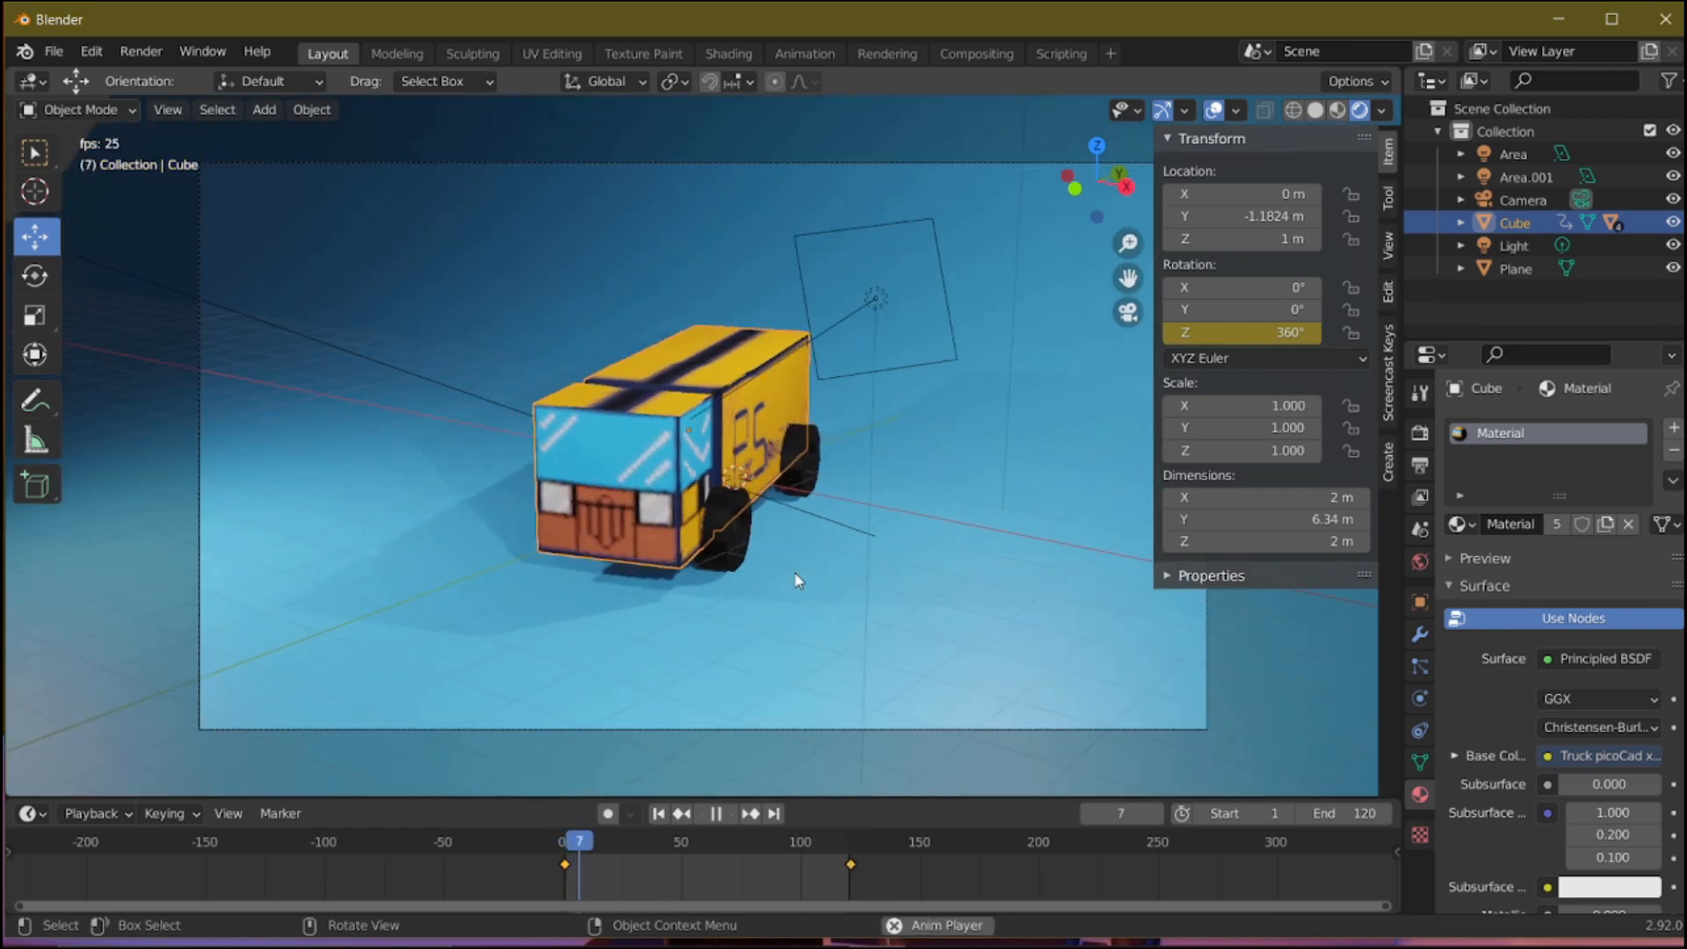
{"action": "key", "text": "n"}
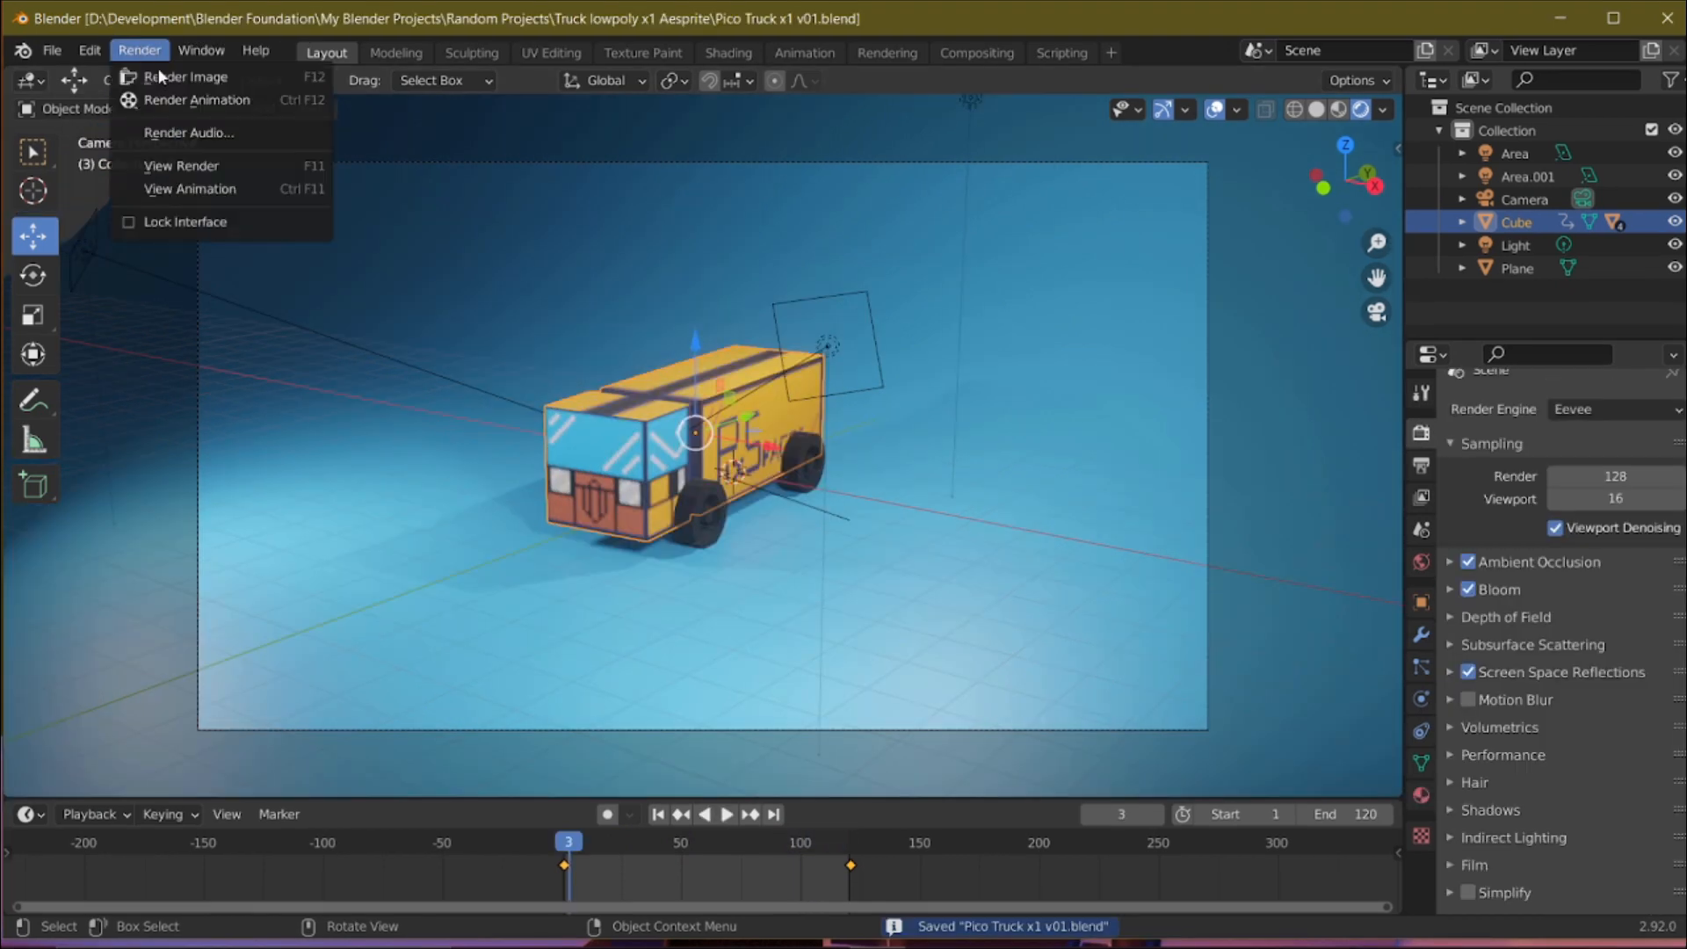
{"action": "left_click", "coordinate": [178, 96]}
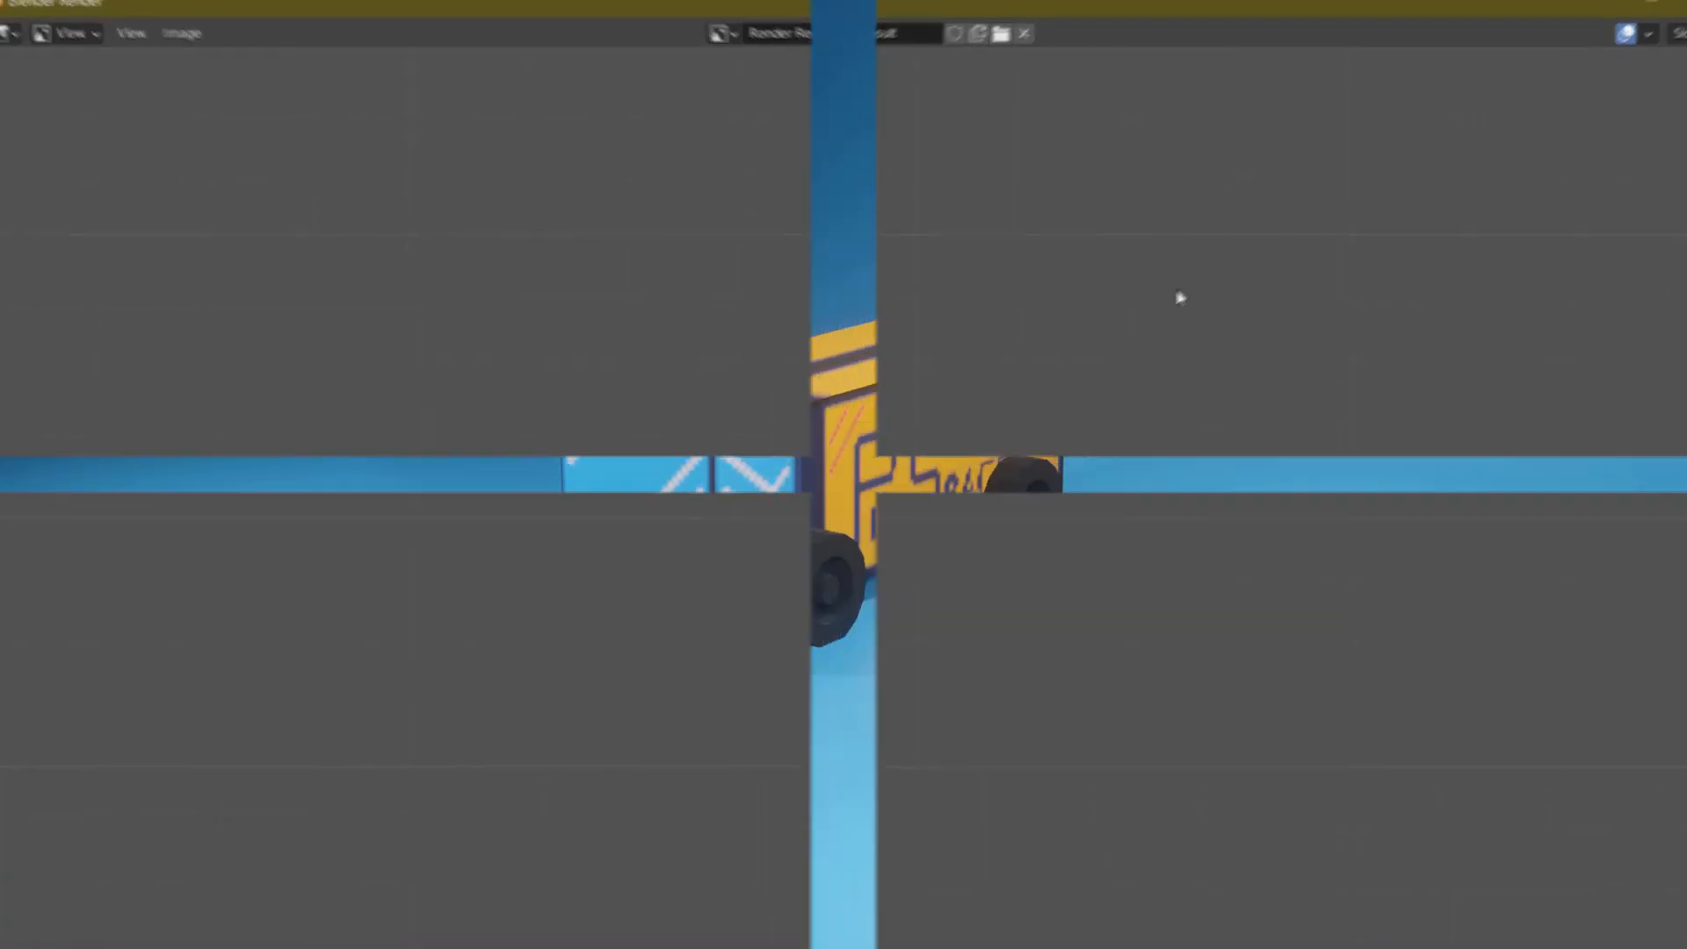